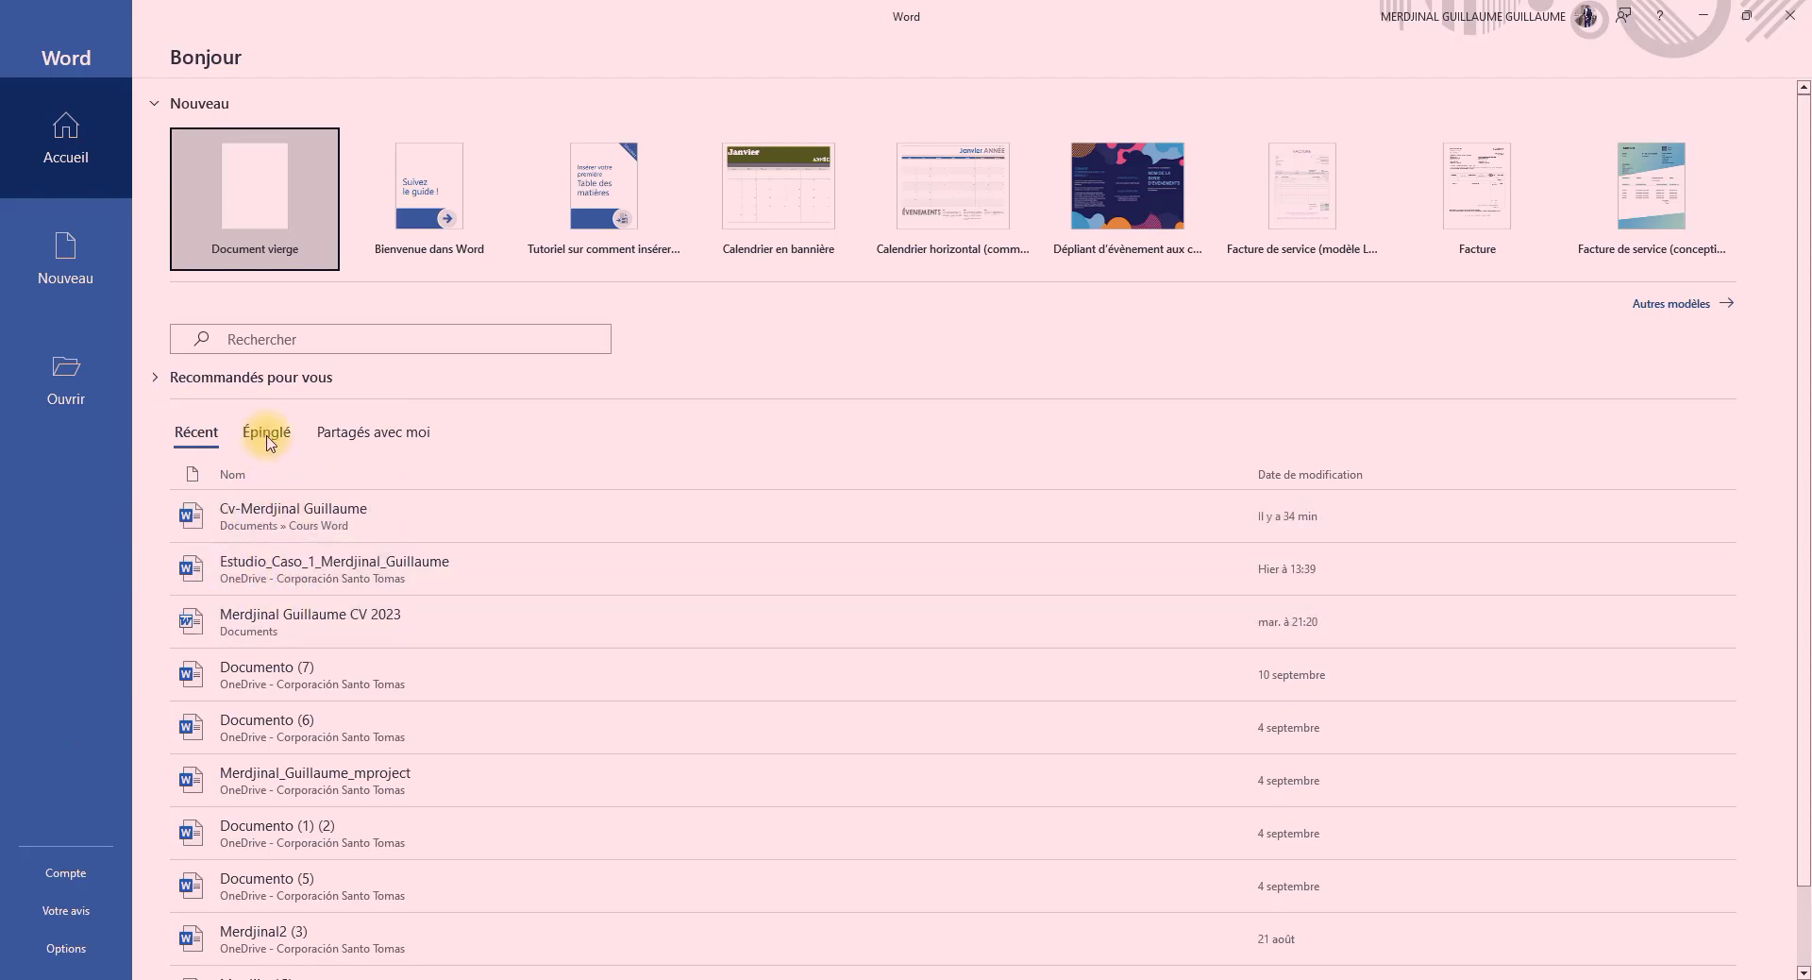
Look through the pinned and shared document lists, and browse the templates available for new documents
{"action": "left_click", "coordinate": [267, 436]}
{"action": "left_click", "coordinate": [349, 434]}
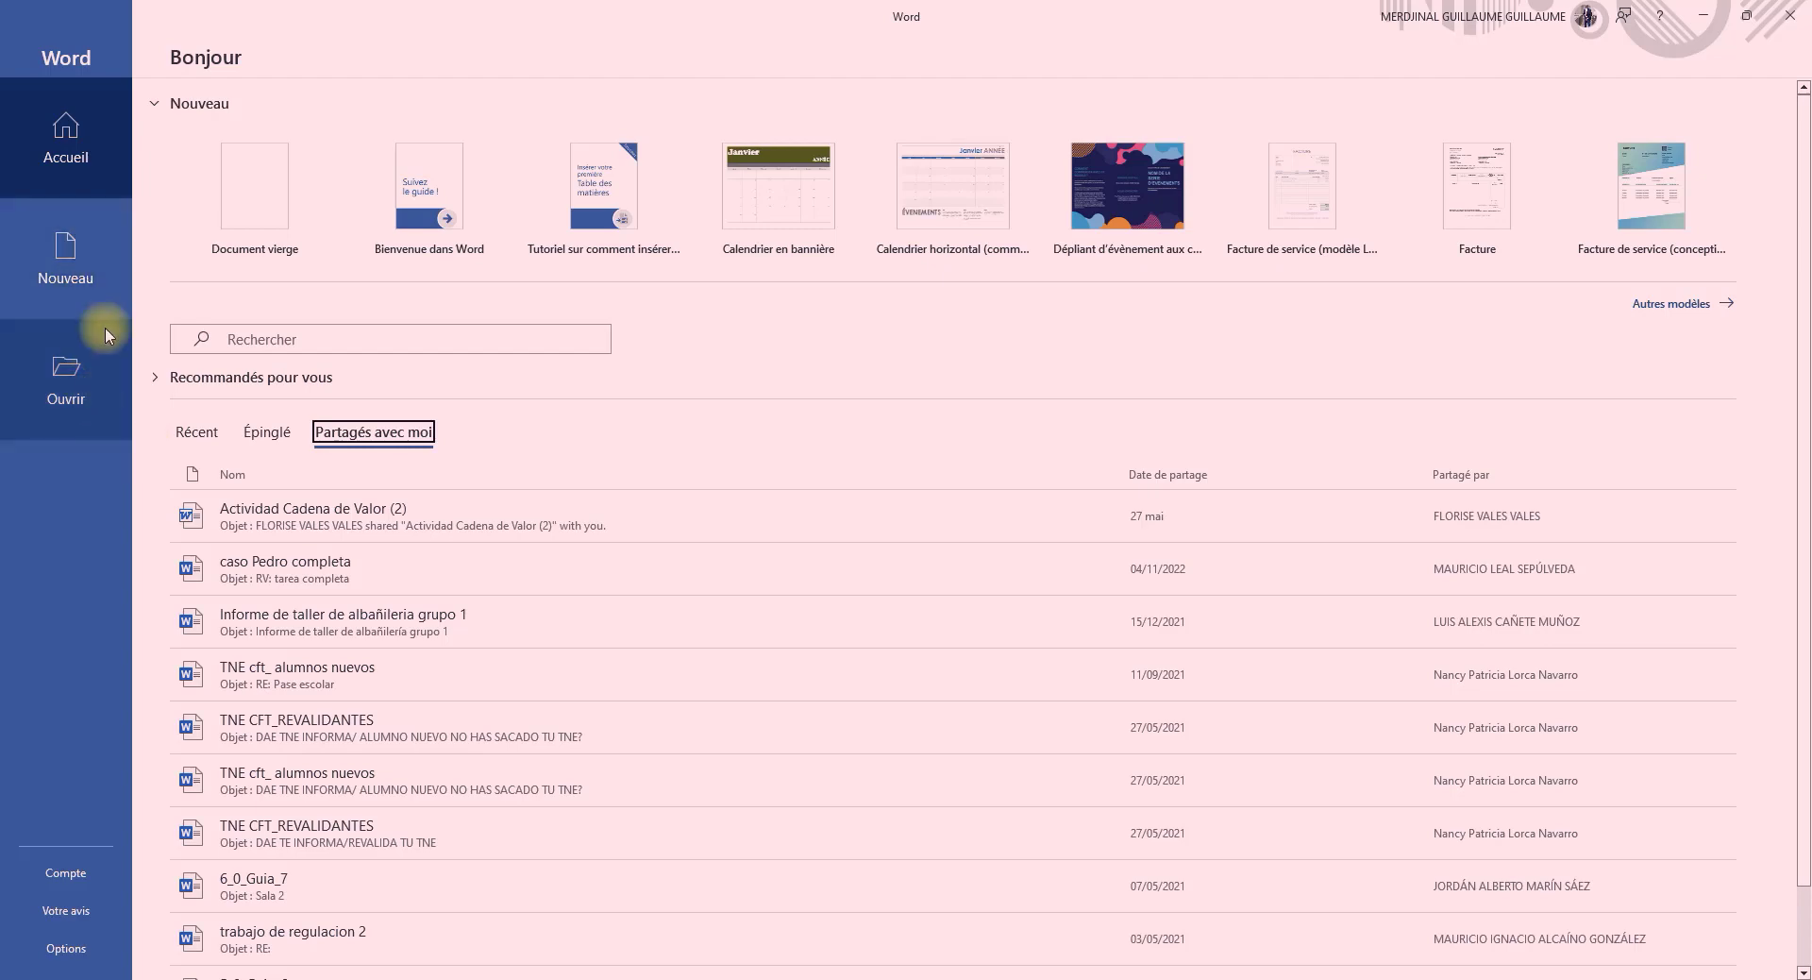
{"action": "left_click", "coordinate": [88, 274]}
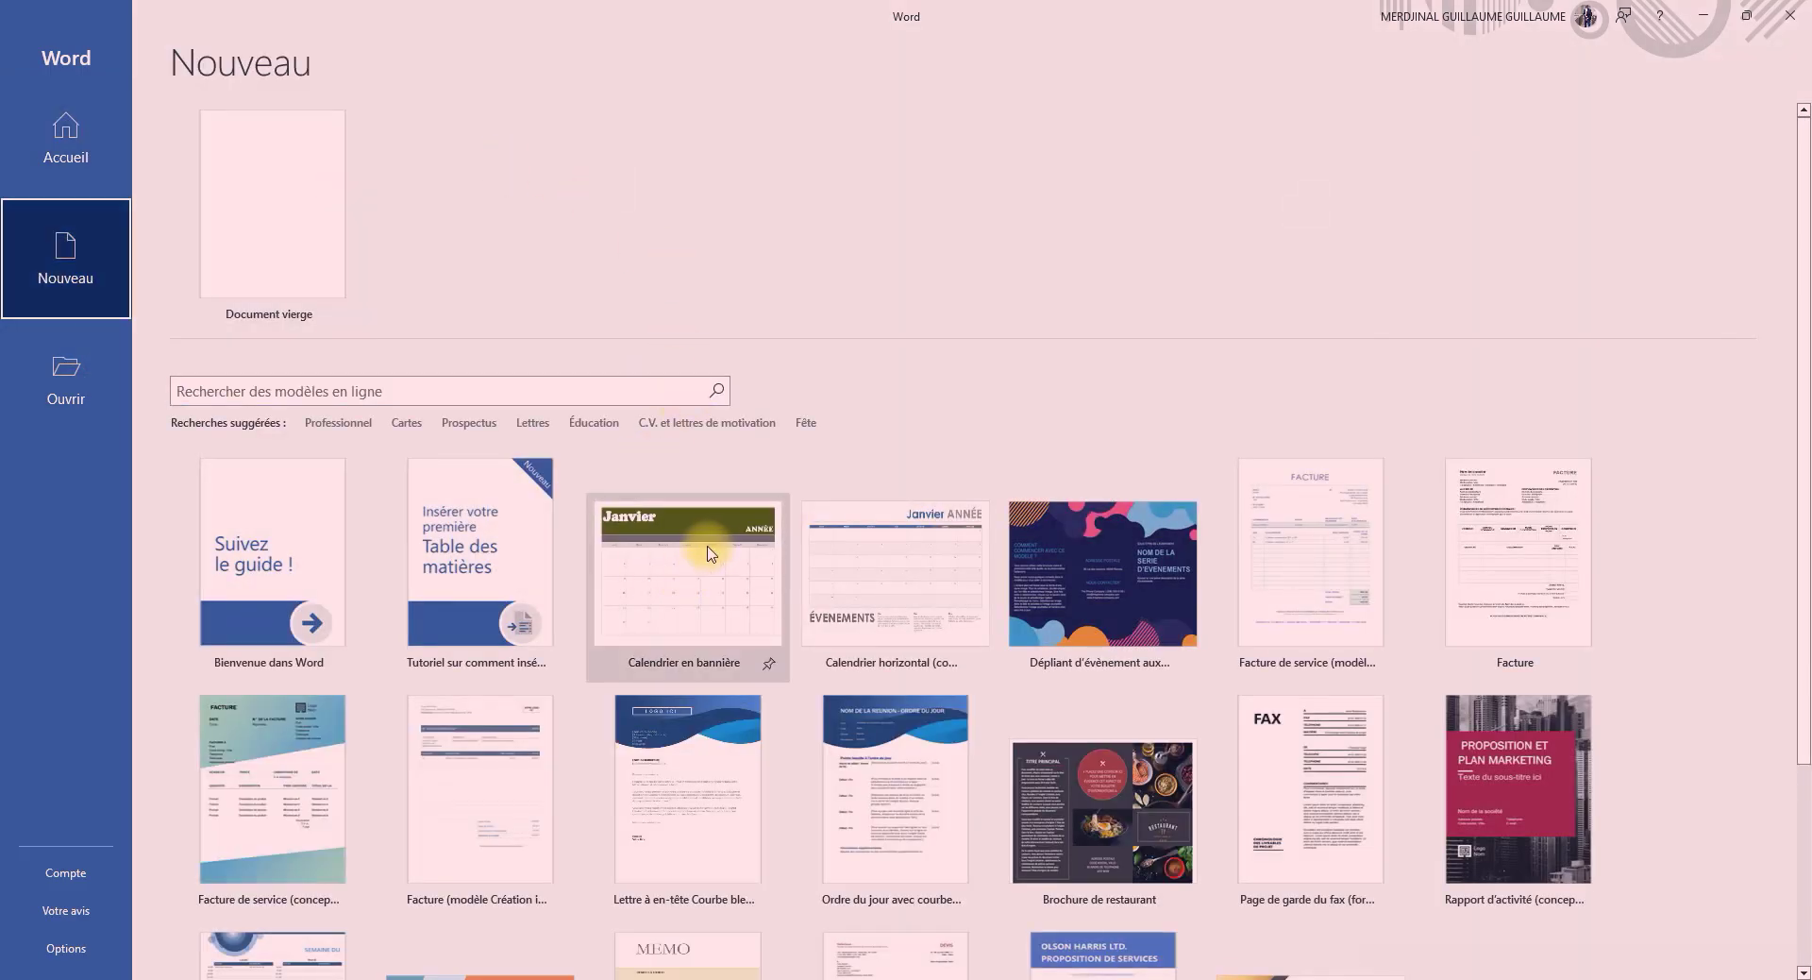
{"action": "scroll", "coordinate": [659, 445], "scroll_direction": "down", "scroll_amount": 2}
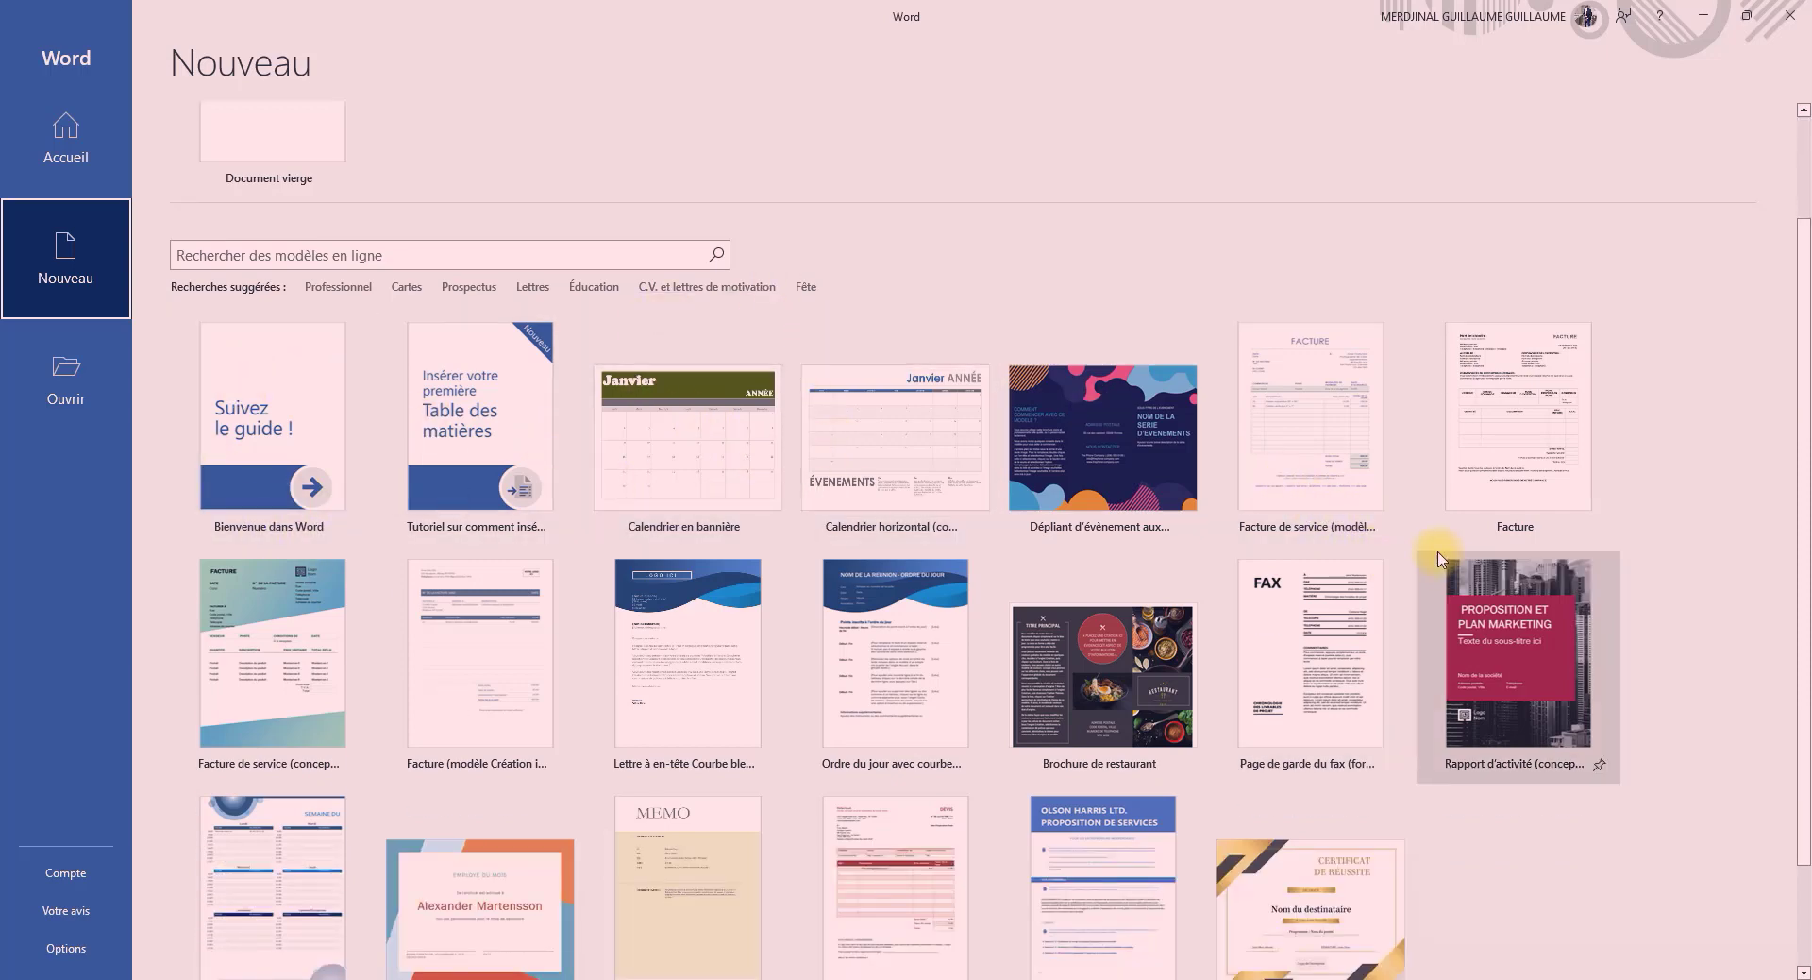
{"action": "scroll", "coordinate": [1438, 559], "scroll_direction": "down", "scroll_amount": 2}
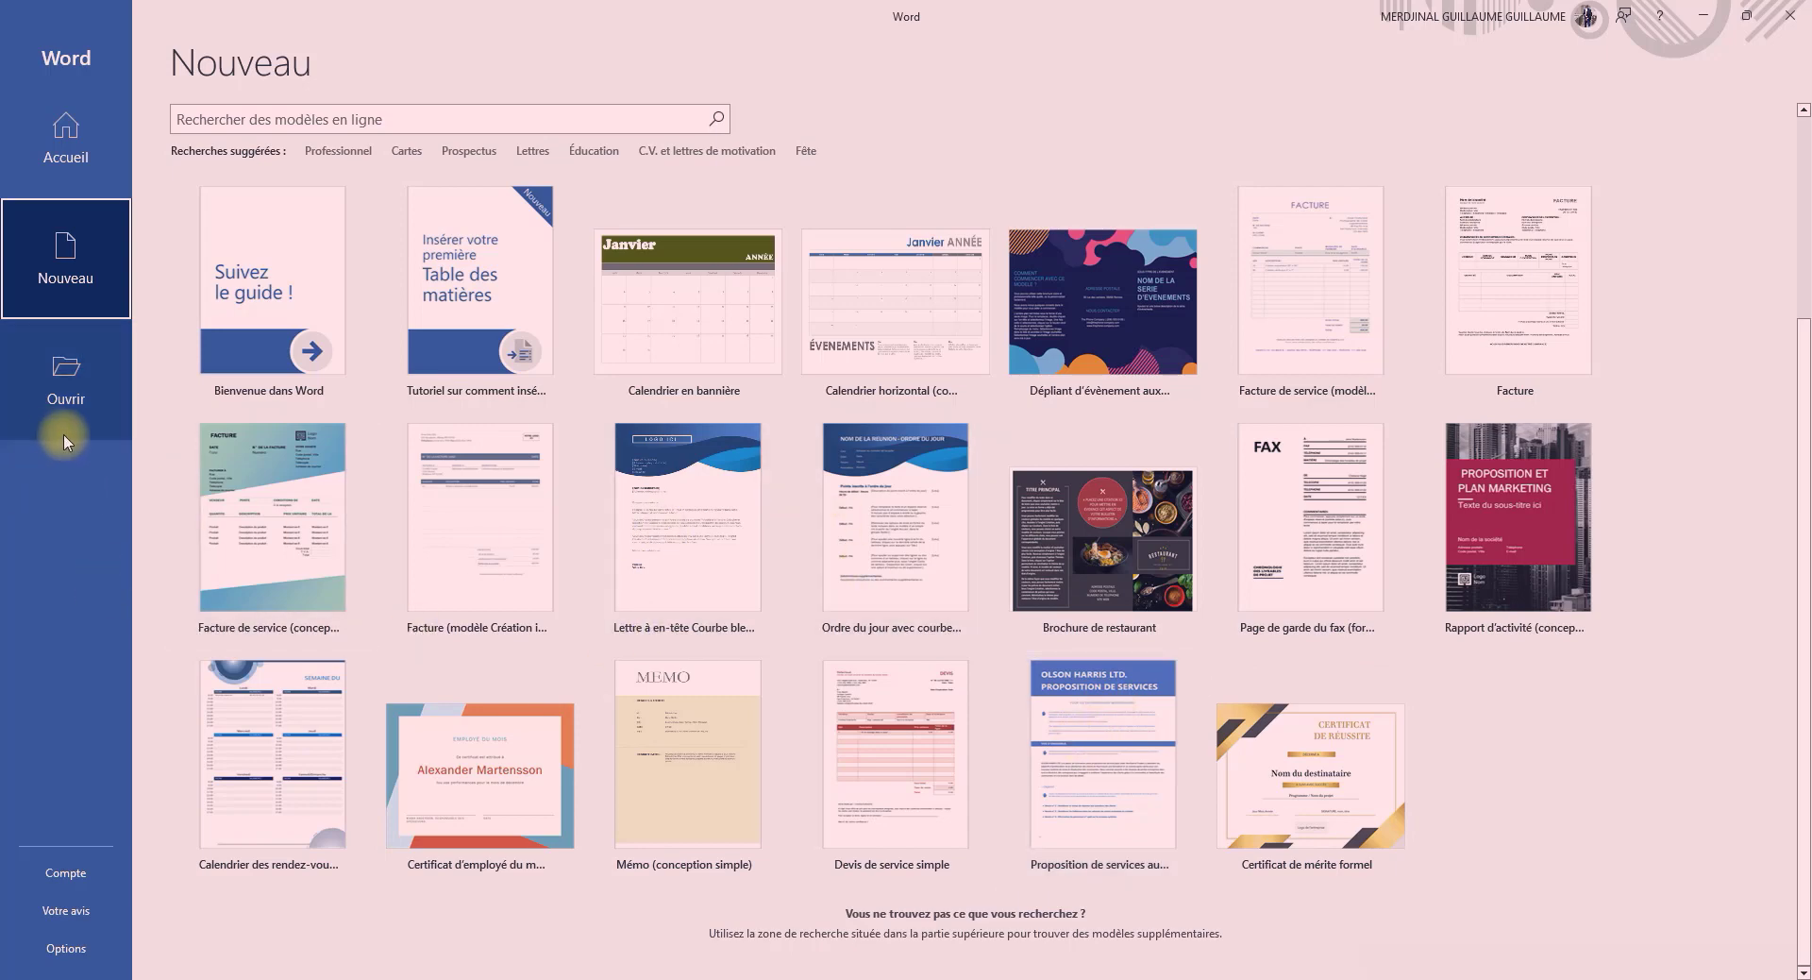
View the page for opening existing documents and the general program options, leaving the options unchanged
{"action": "left_click", "coordinate": [61, 380]}
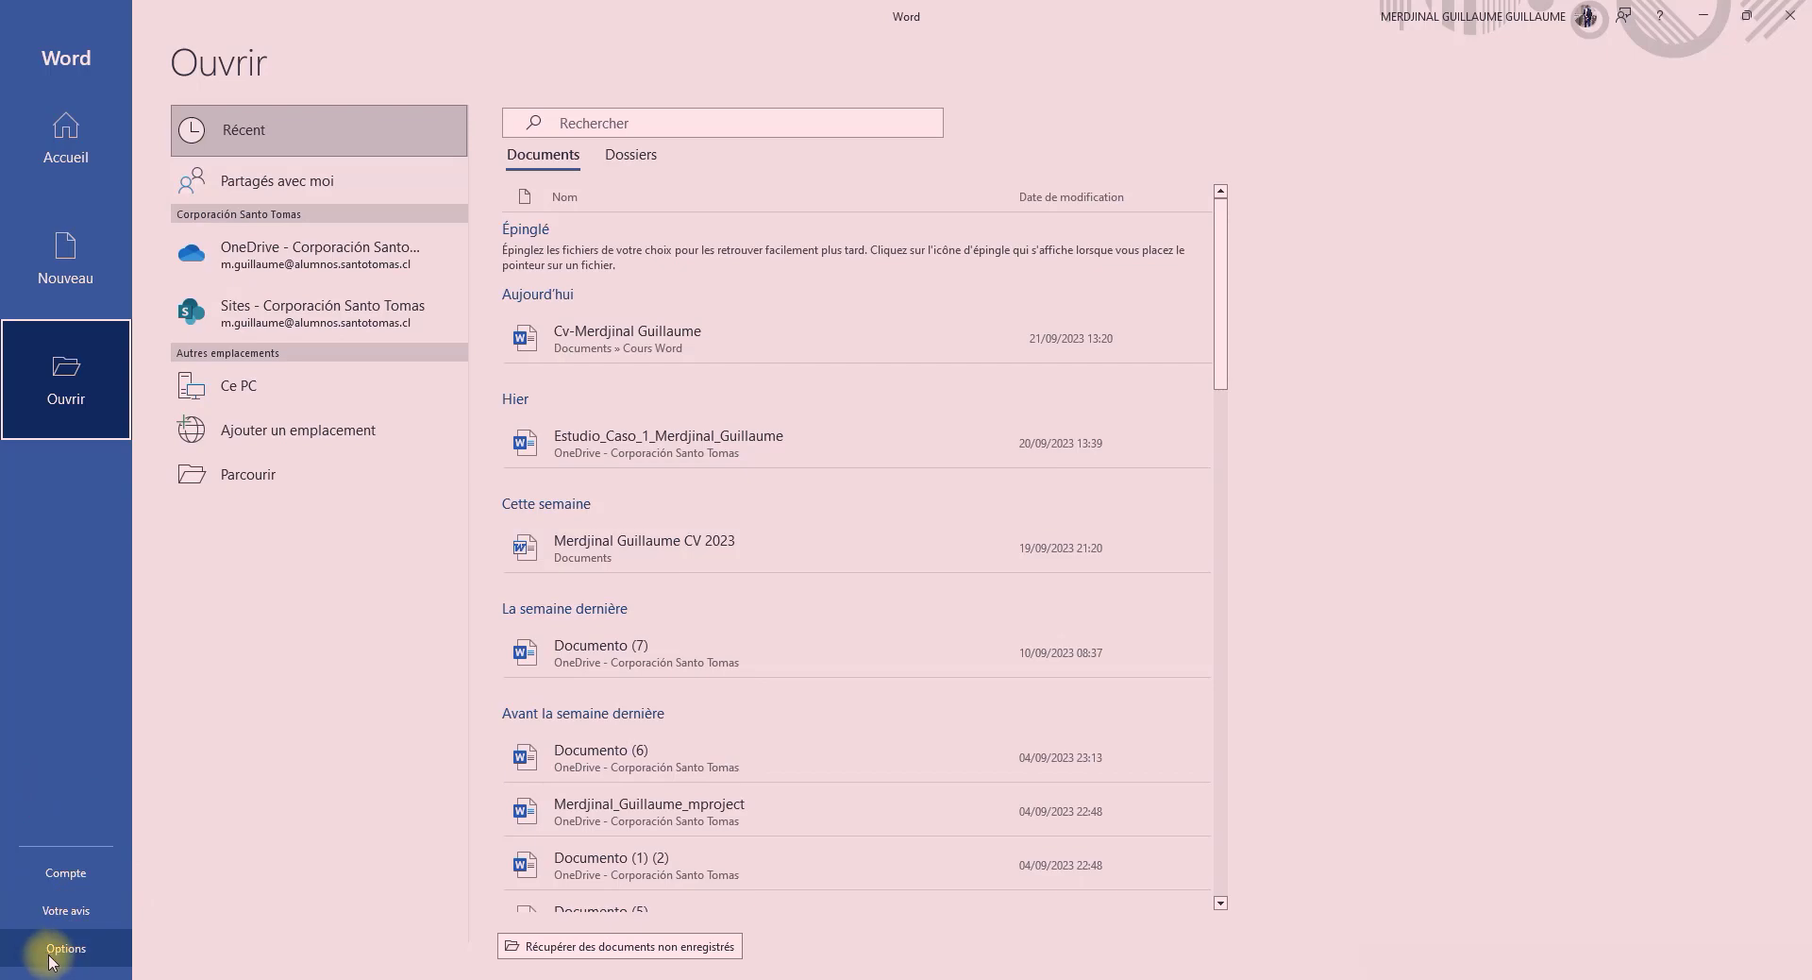
{"action": "left_click", "coordinate": [90, 951]}
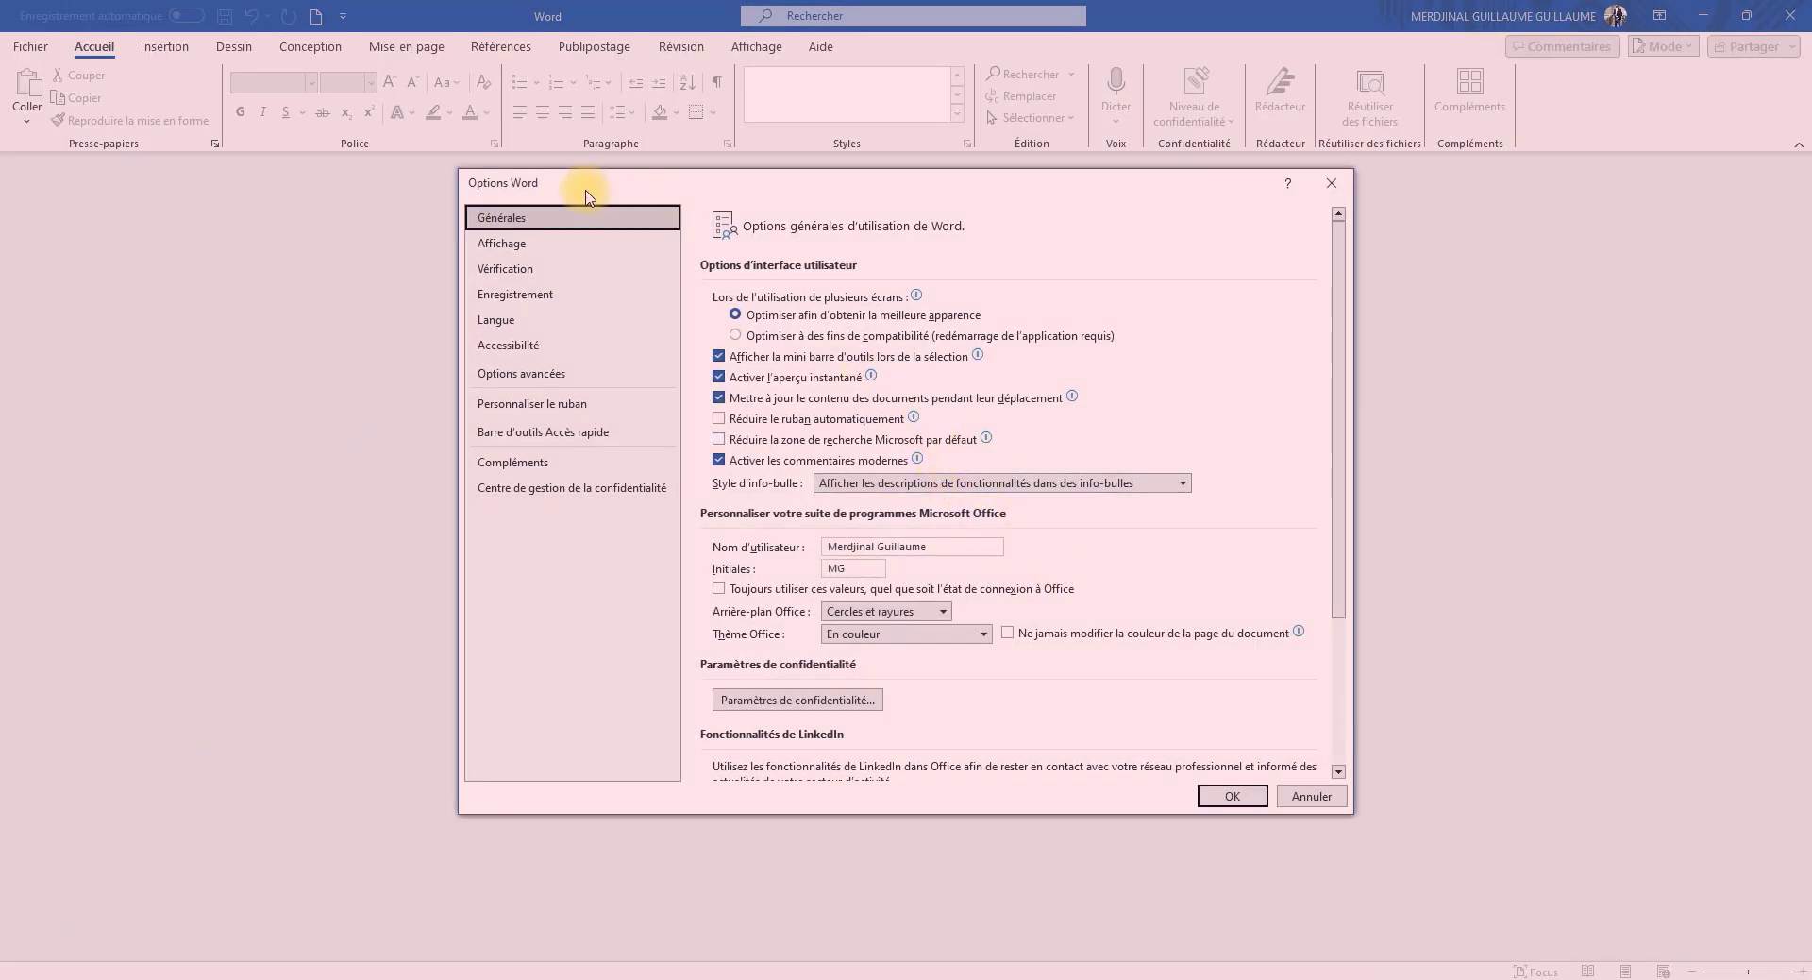
{"action": "left_click", "coordinate": [1331, 183]}
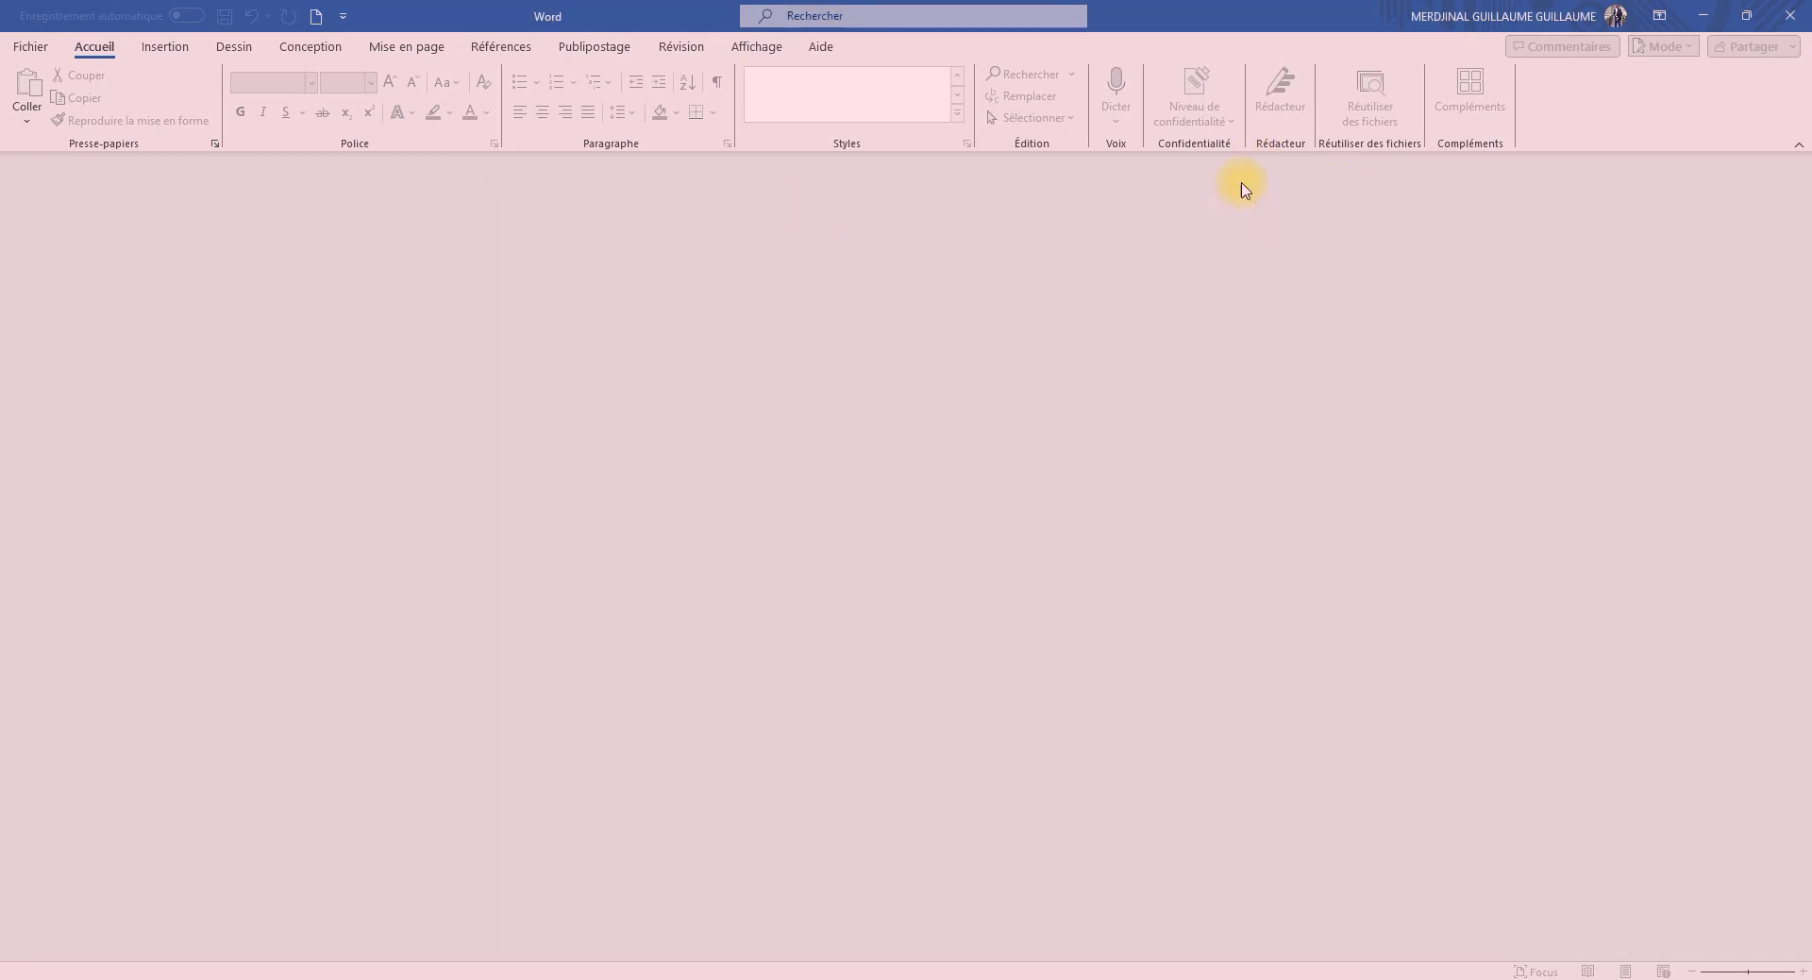
Create a blank document and enter a first name on its first line
{"action": "left_click", "coordinate": [28, 49]}
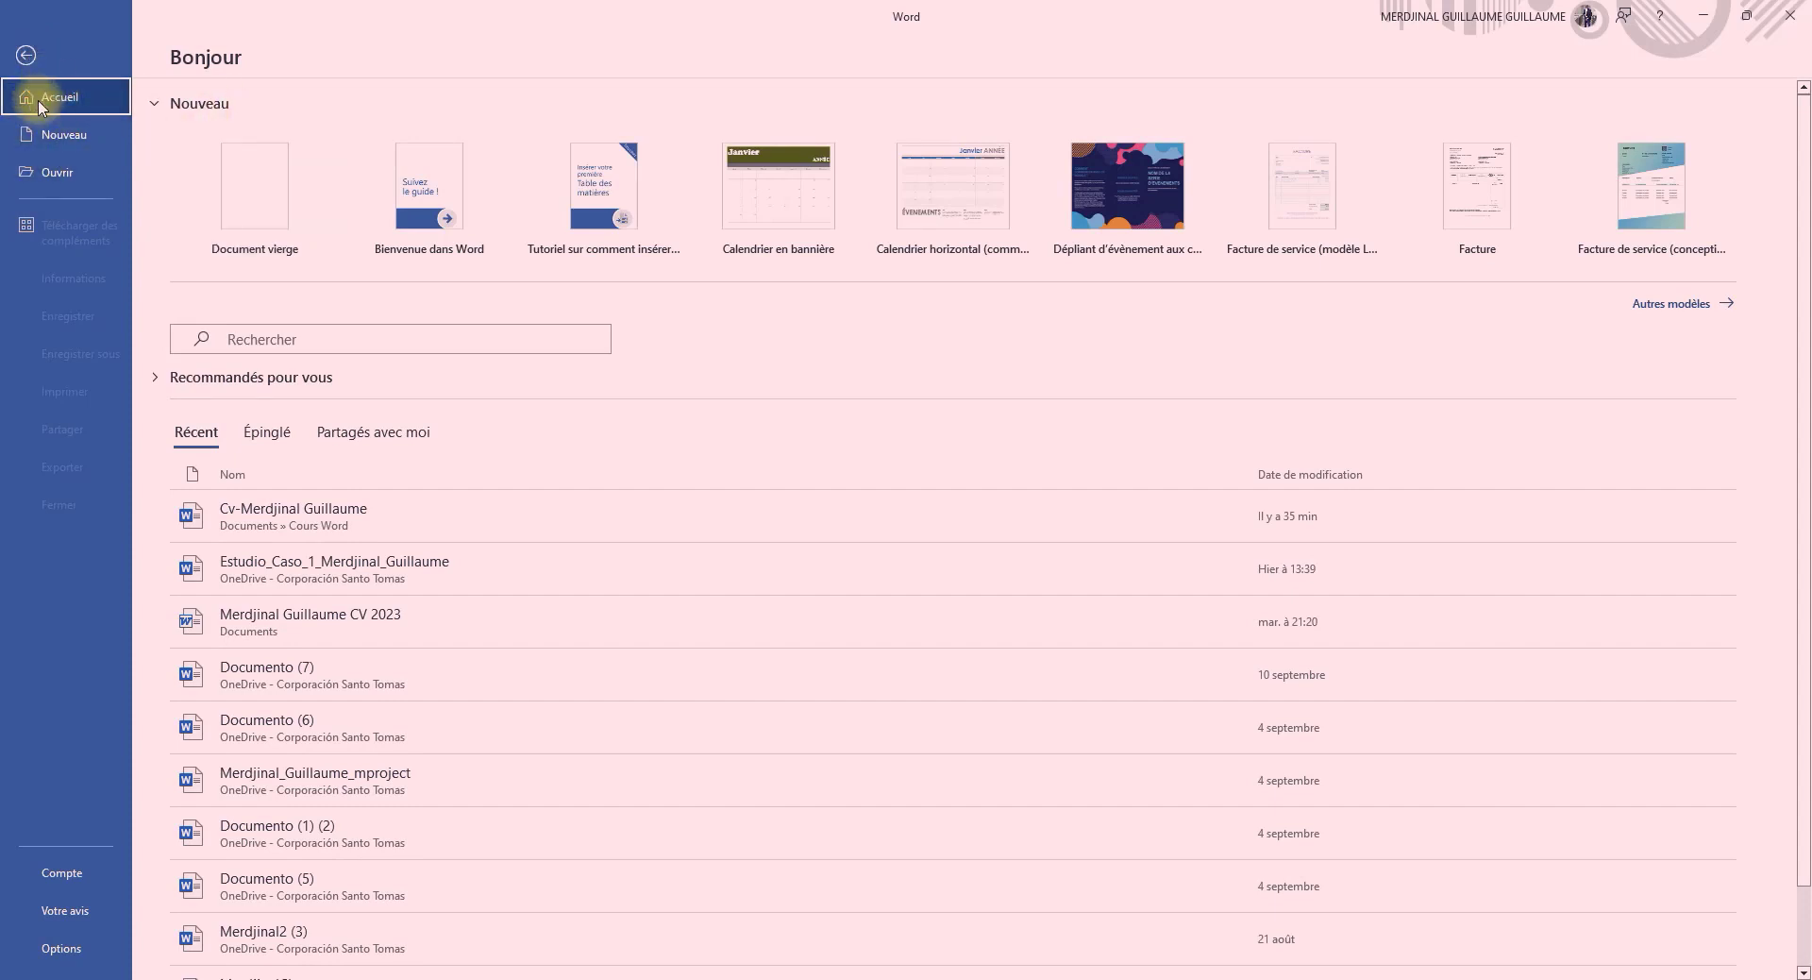
{"action": "left_click", "coordinate": [236, 188]}
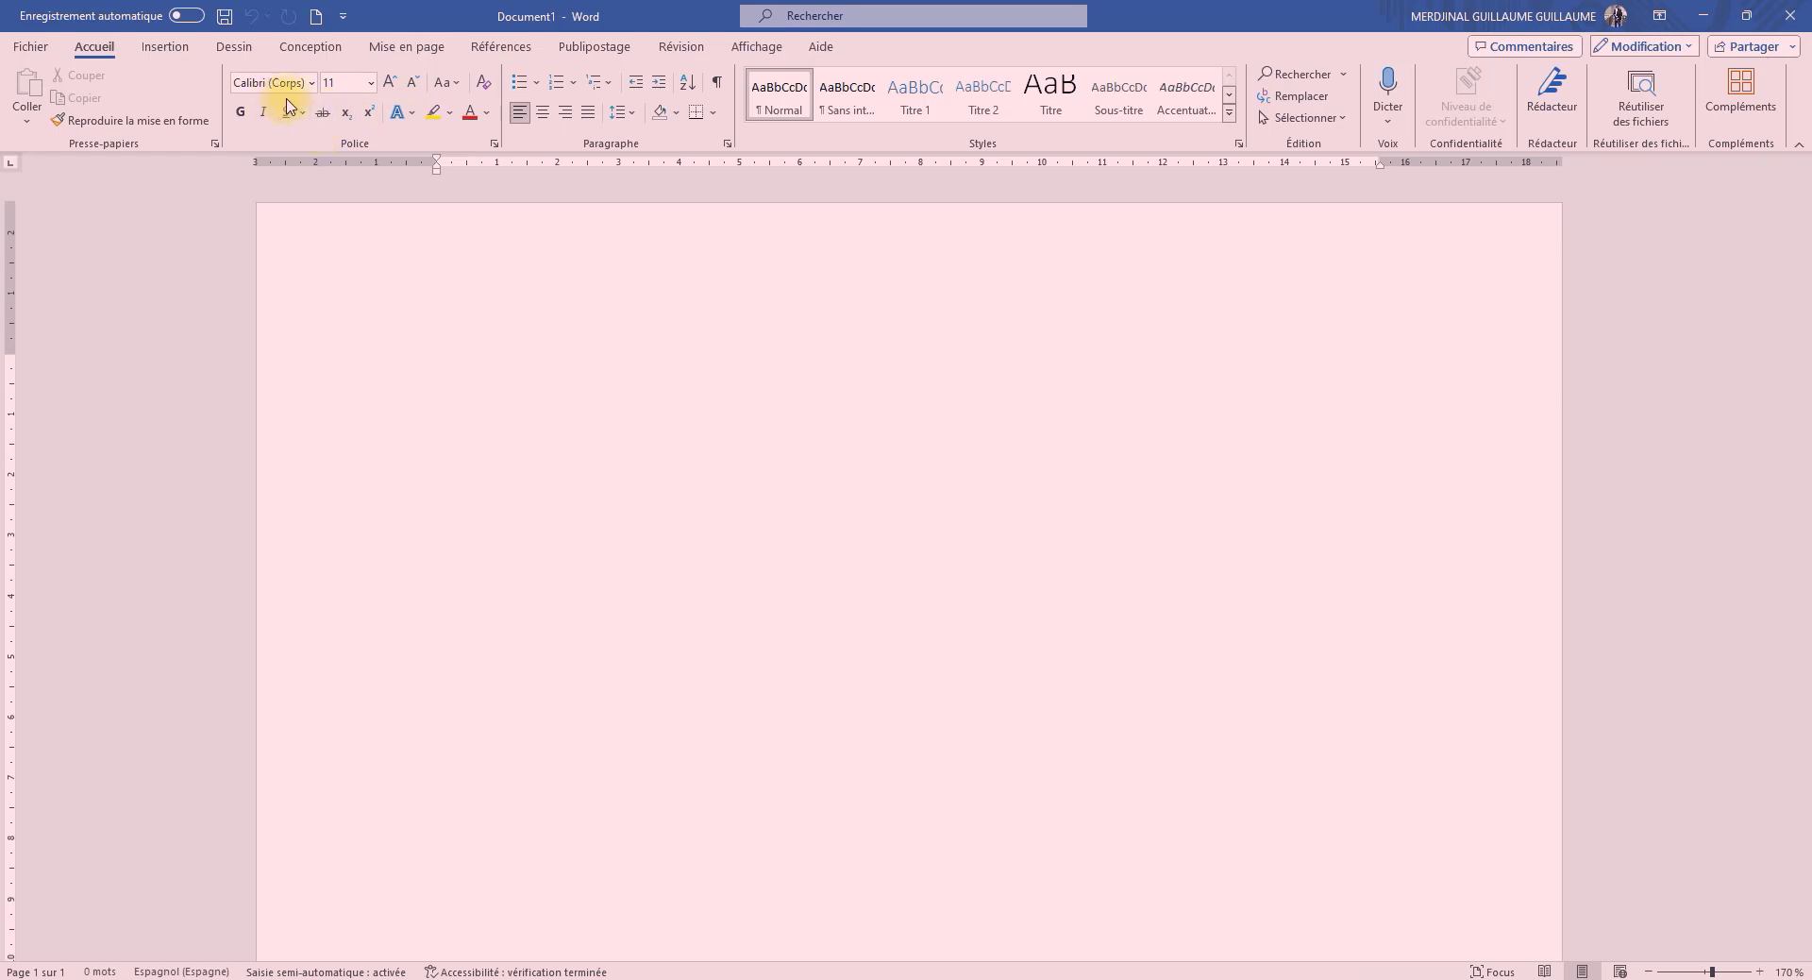
{"action": "left_click", "coordinate": [312, 85]}
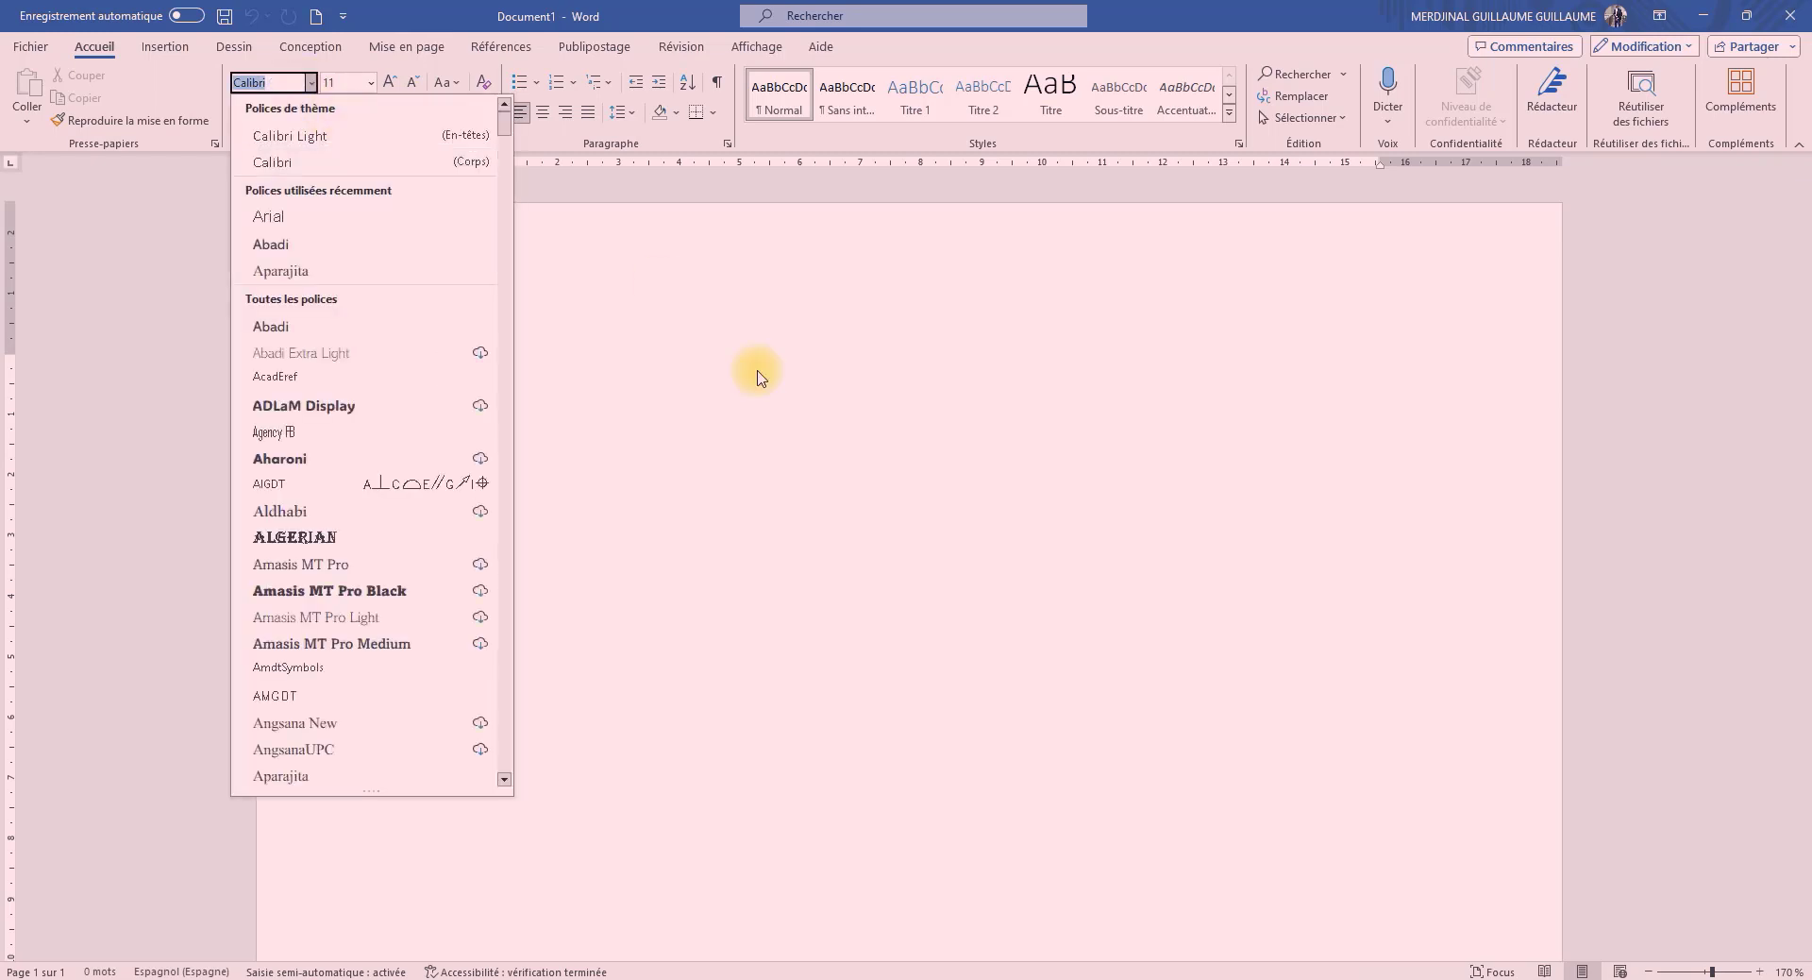
{"action": "left_click", "coordinate": [632, 396]}
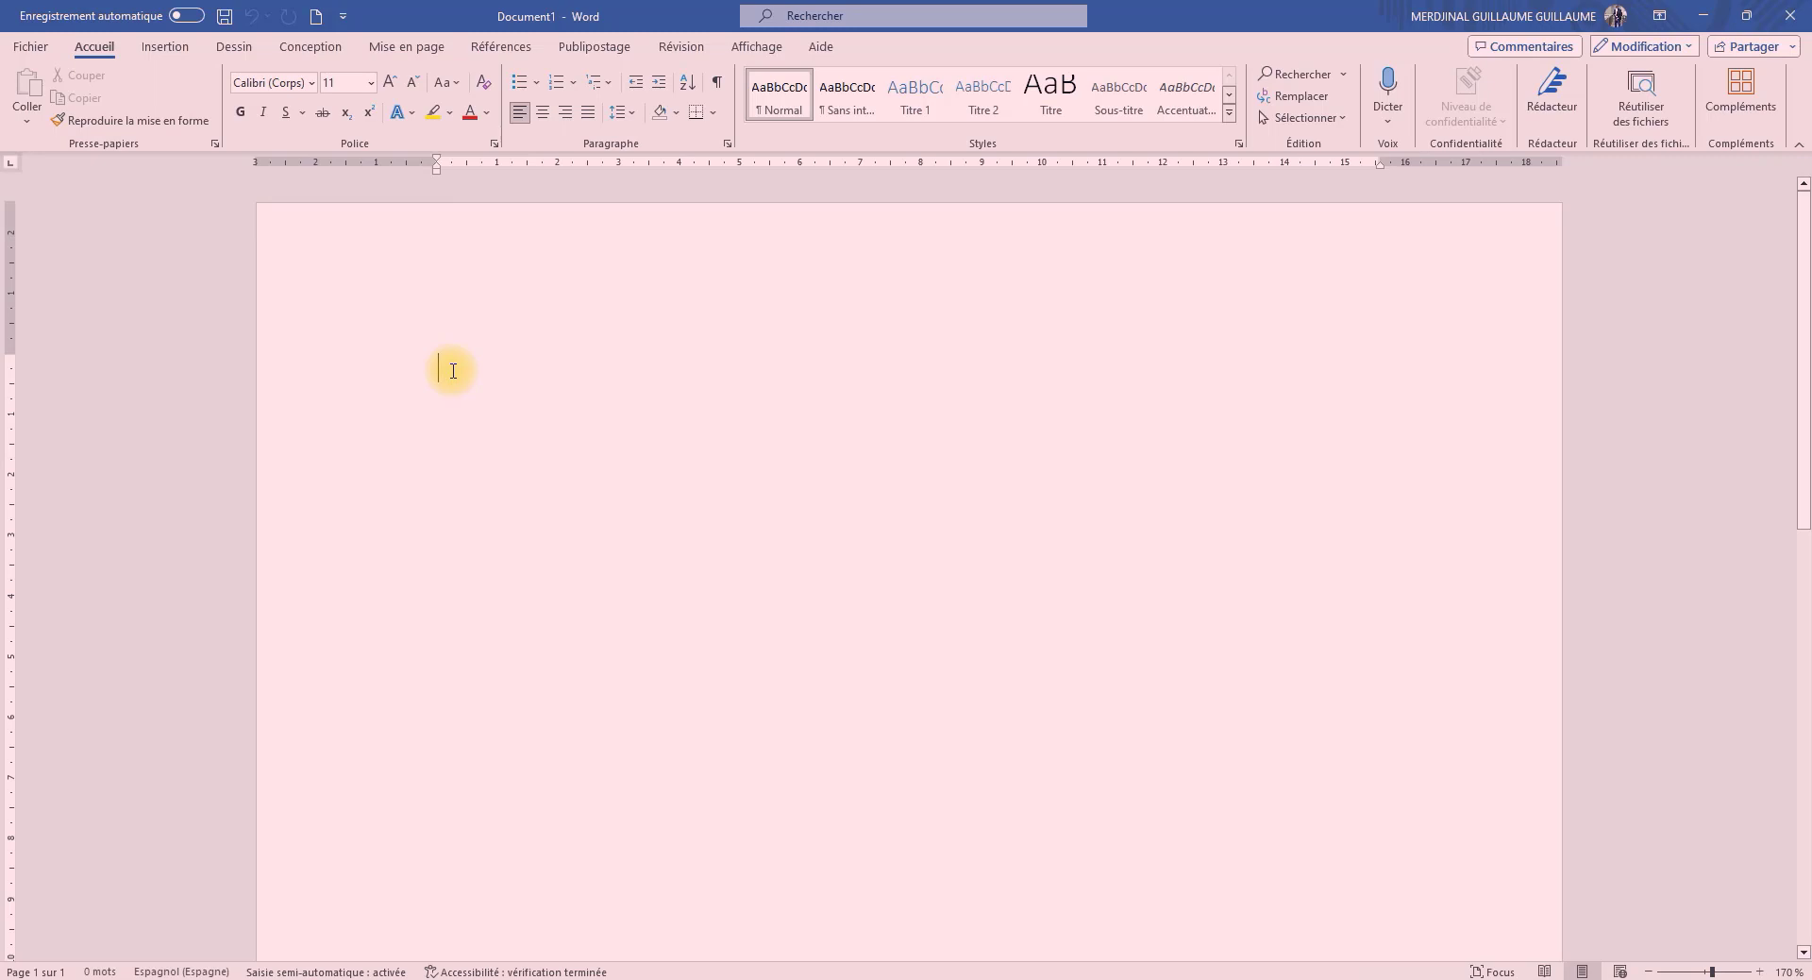
{"action": "type", "text": "Merdjinal"}
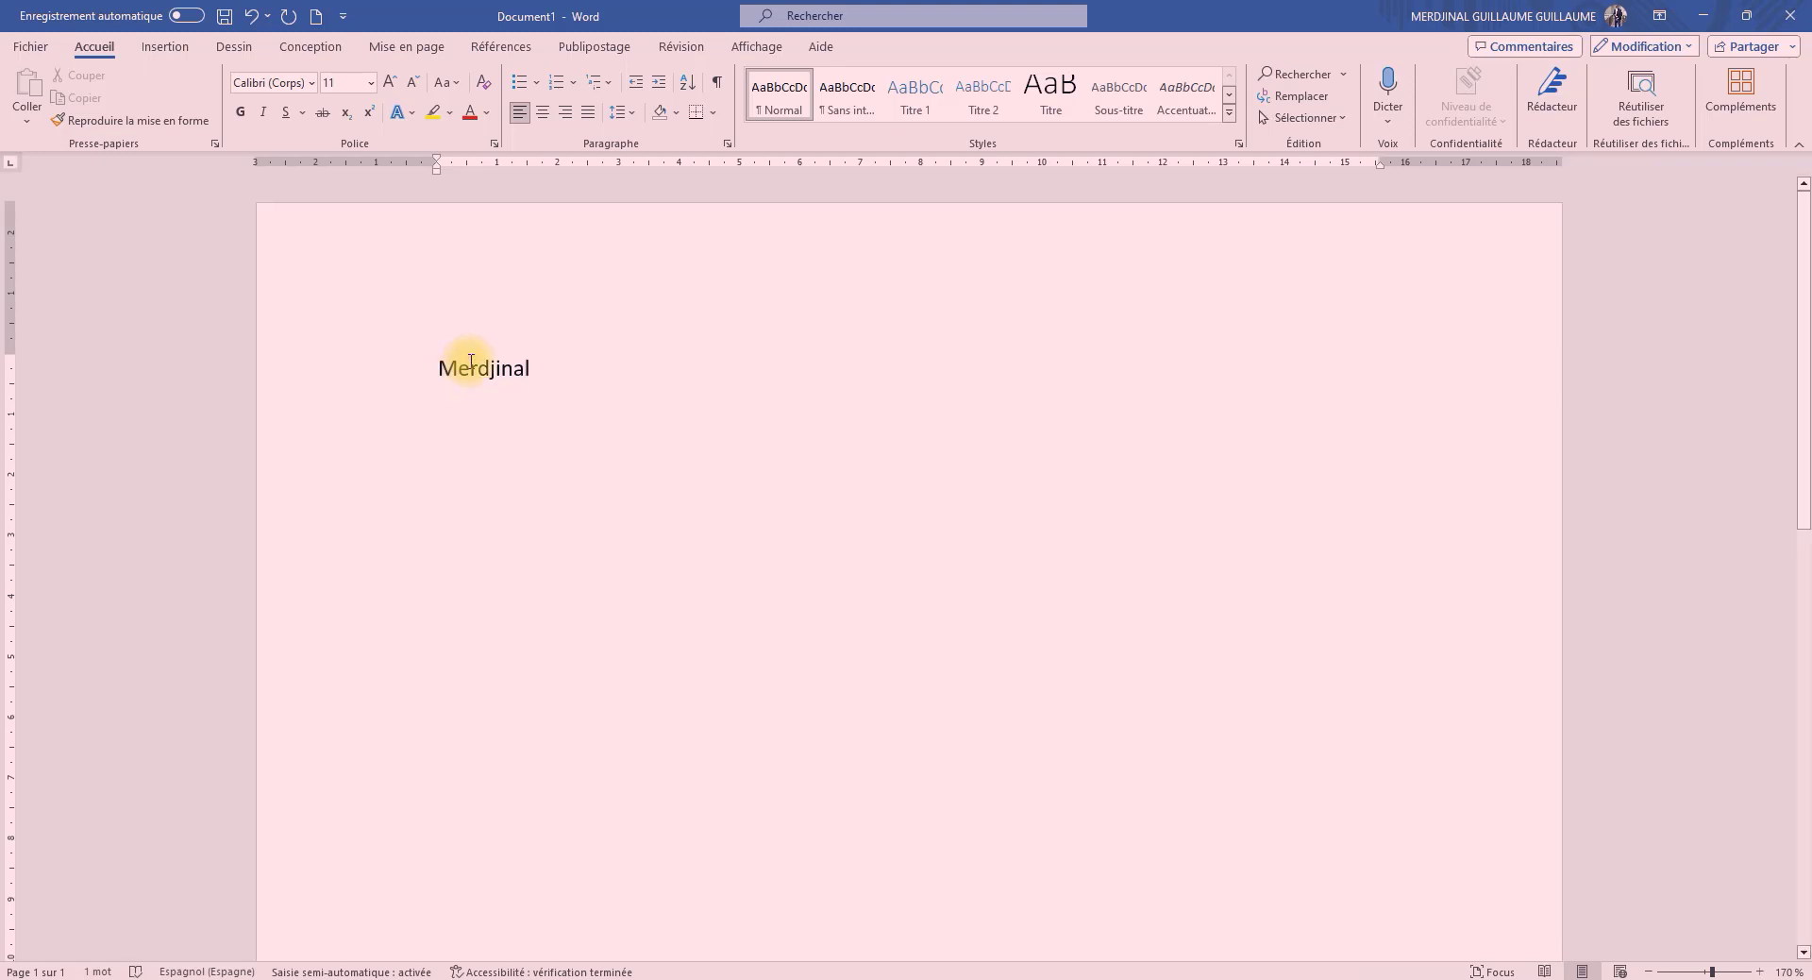
Select the entered name and set its font to Aharoni
{"action": "left_click_drag", "start_coordinate": [538, 354], "coordinate": [406, 393]}
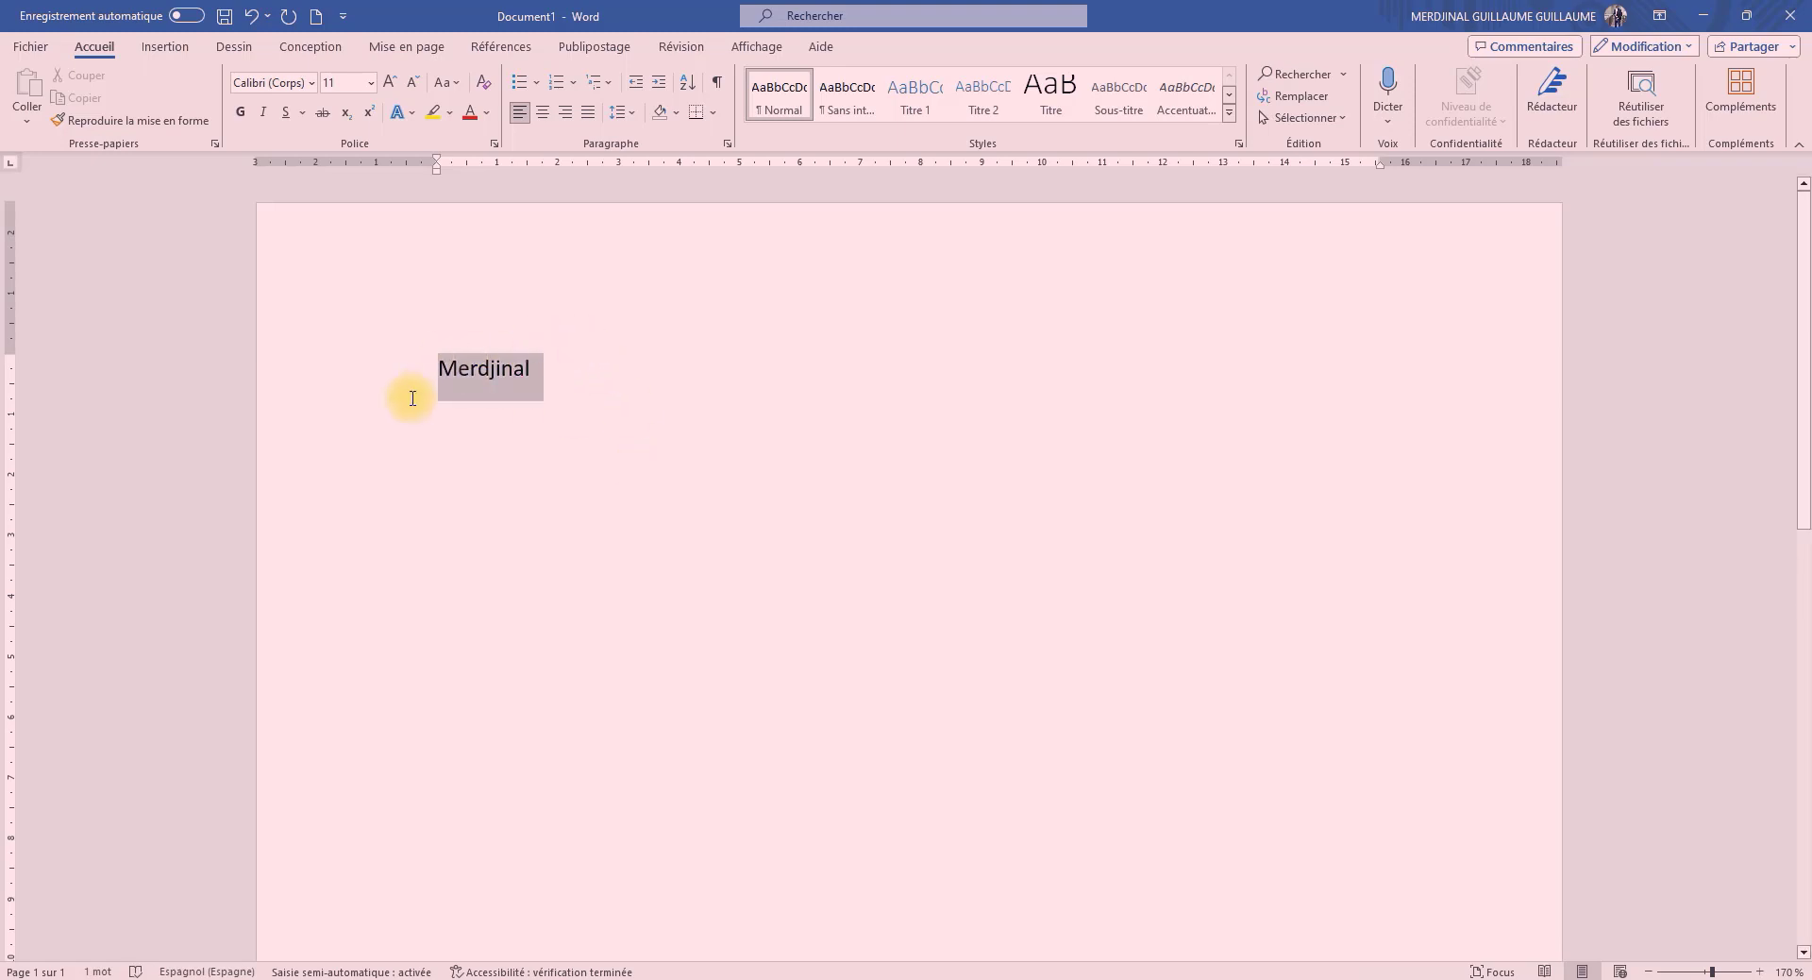
{"action": "left_click", "coordinate": [311, 84]}
{"action": "left_click", "coordinate": [283, 151]}
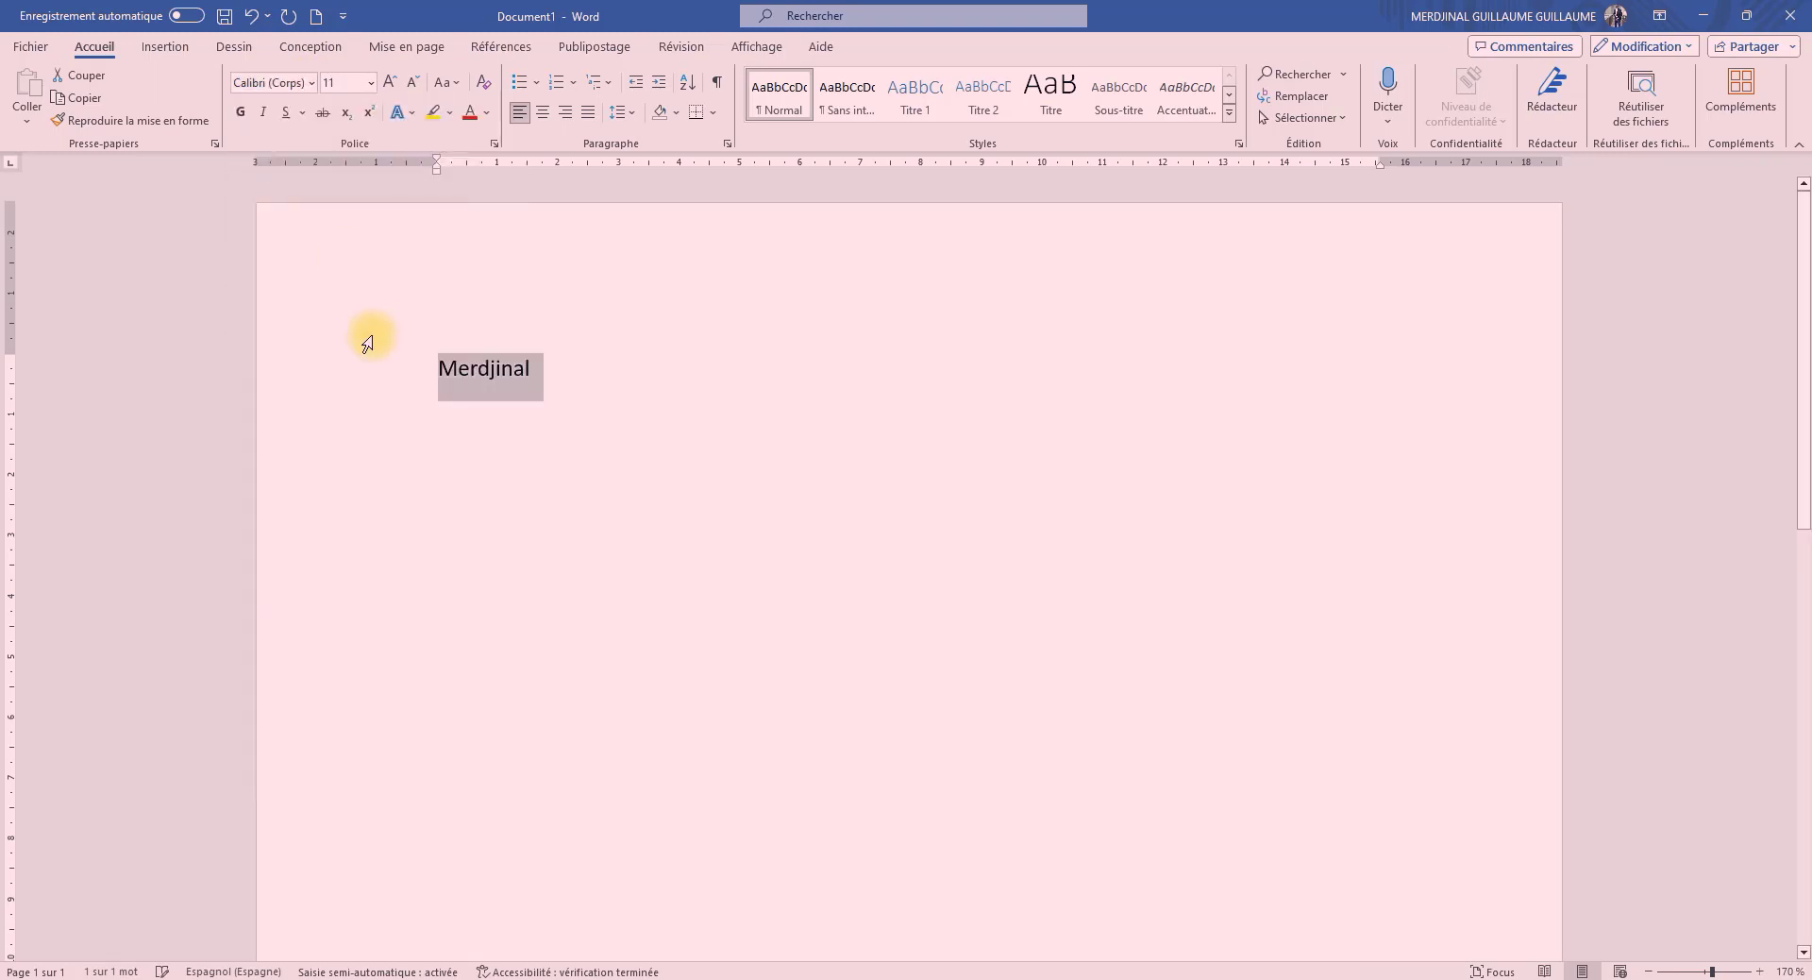
{"action": "left_click", "coordinate": [319, 89]}
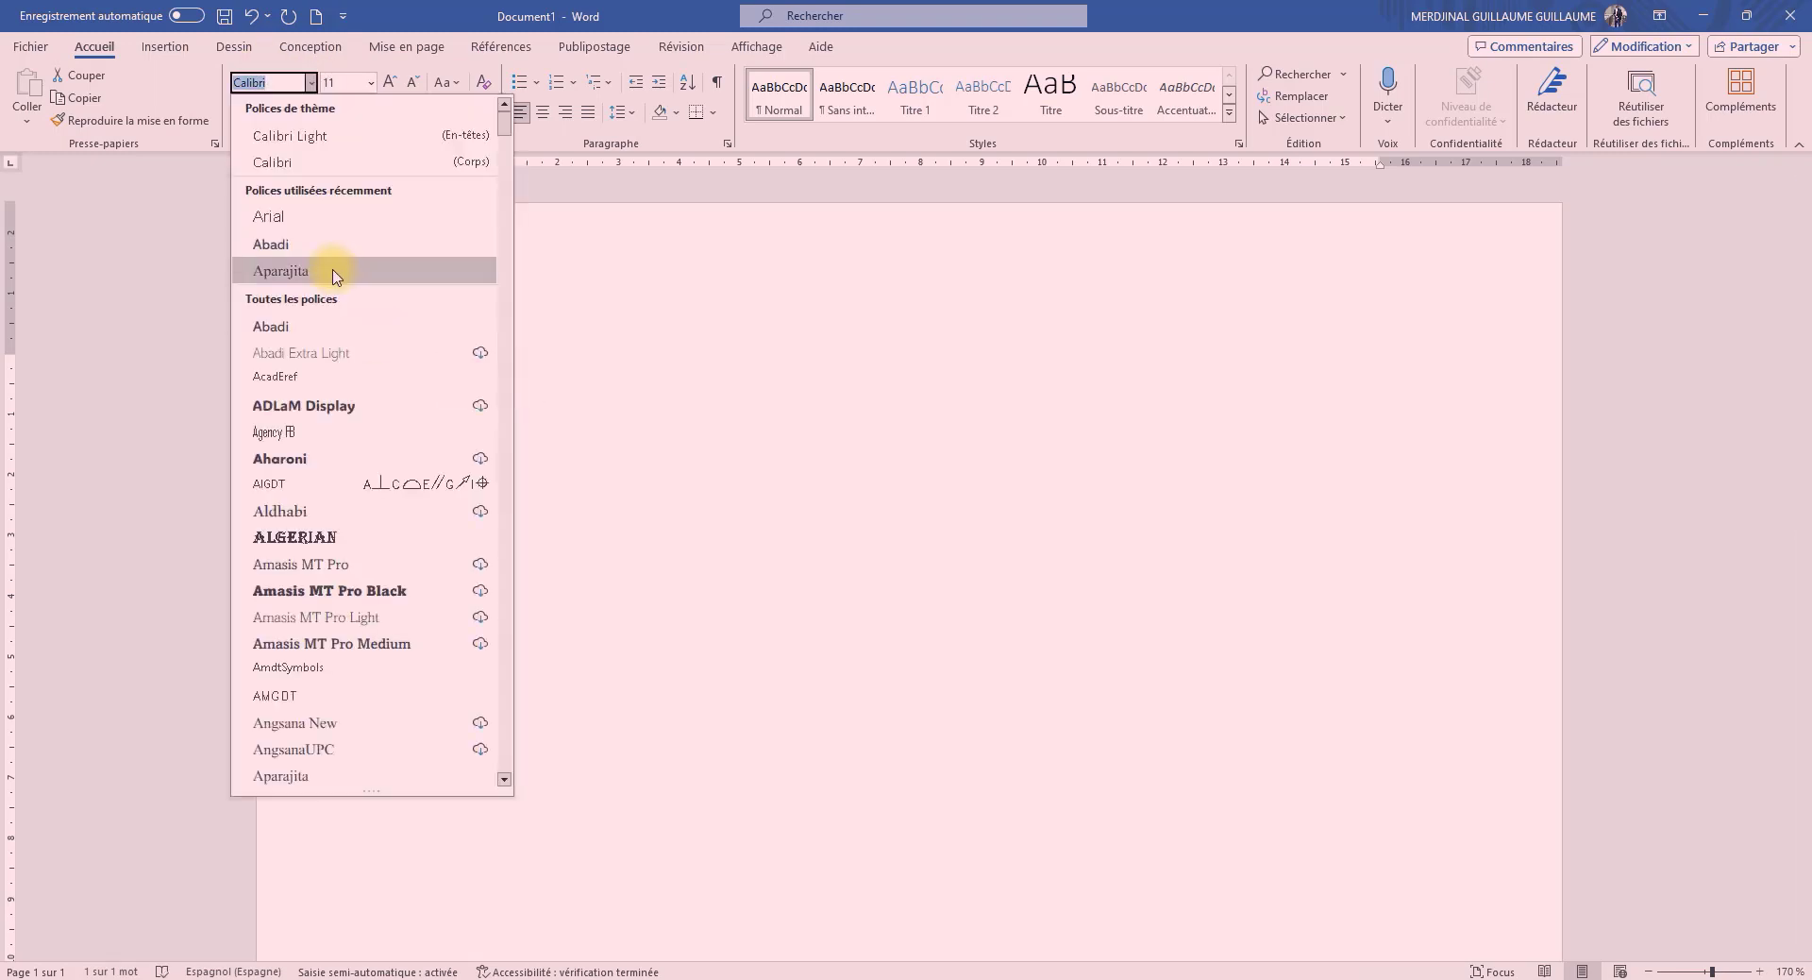
{"action": "left_click", "coordinate": [312, 457]}
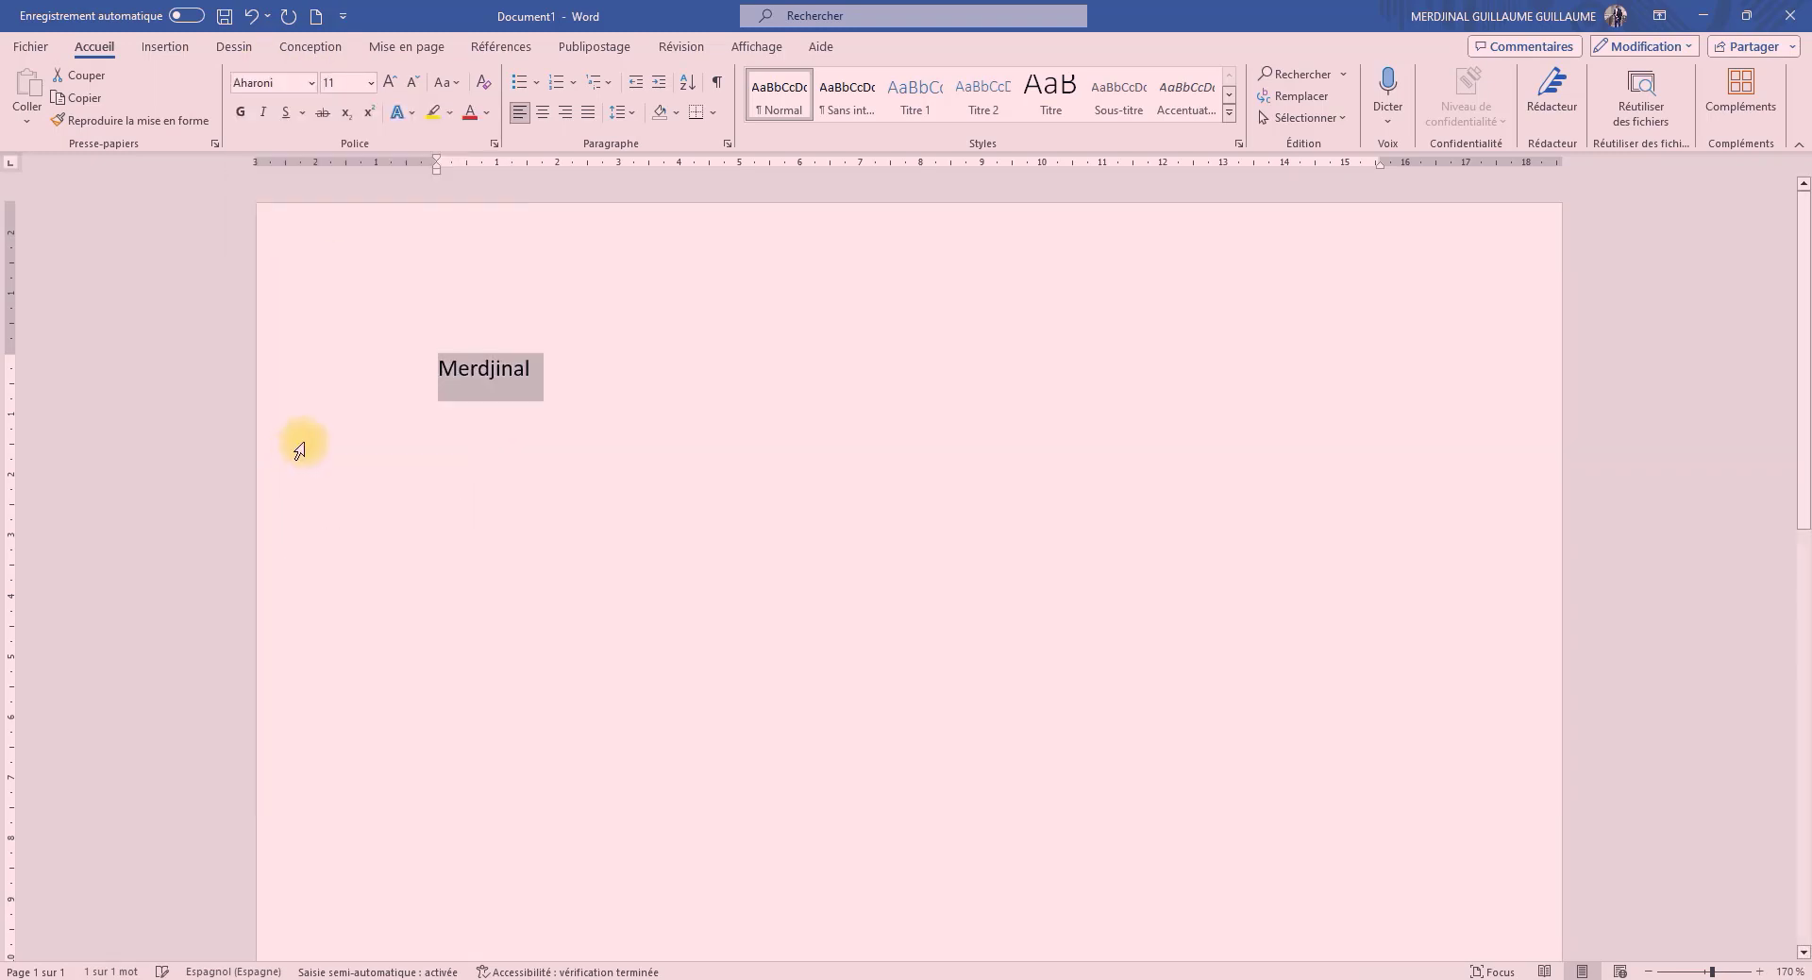
Set the selected name's size to 20 pt and its font to Amasis MT Pro
{"action": "left_click", "coordinate": [374, 85]}
{"action": "left_click", "coordinate": [340, 296]}
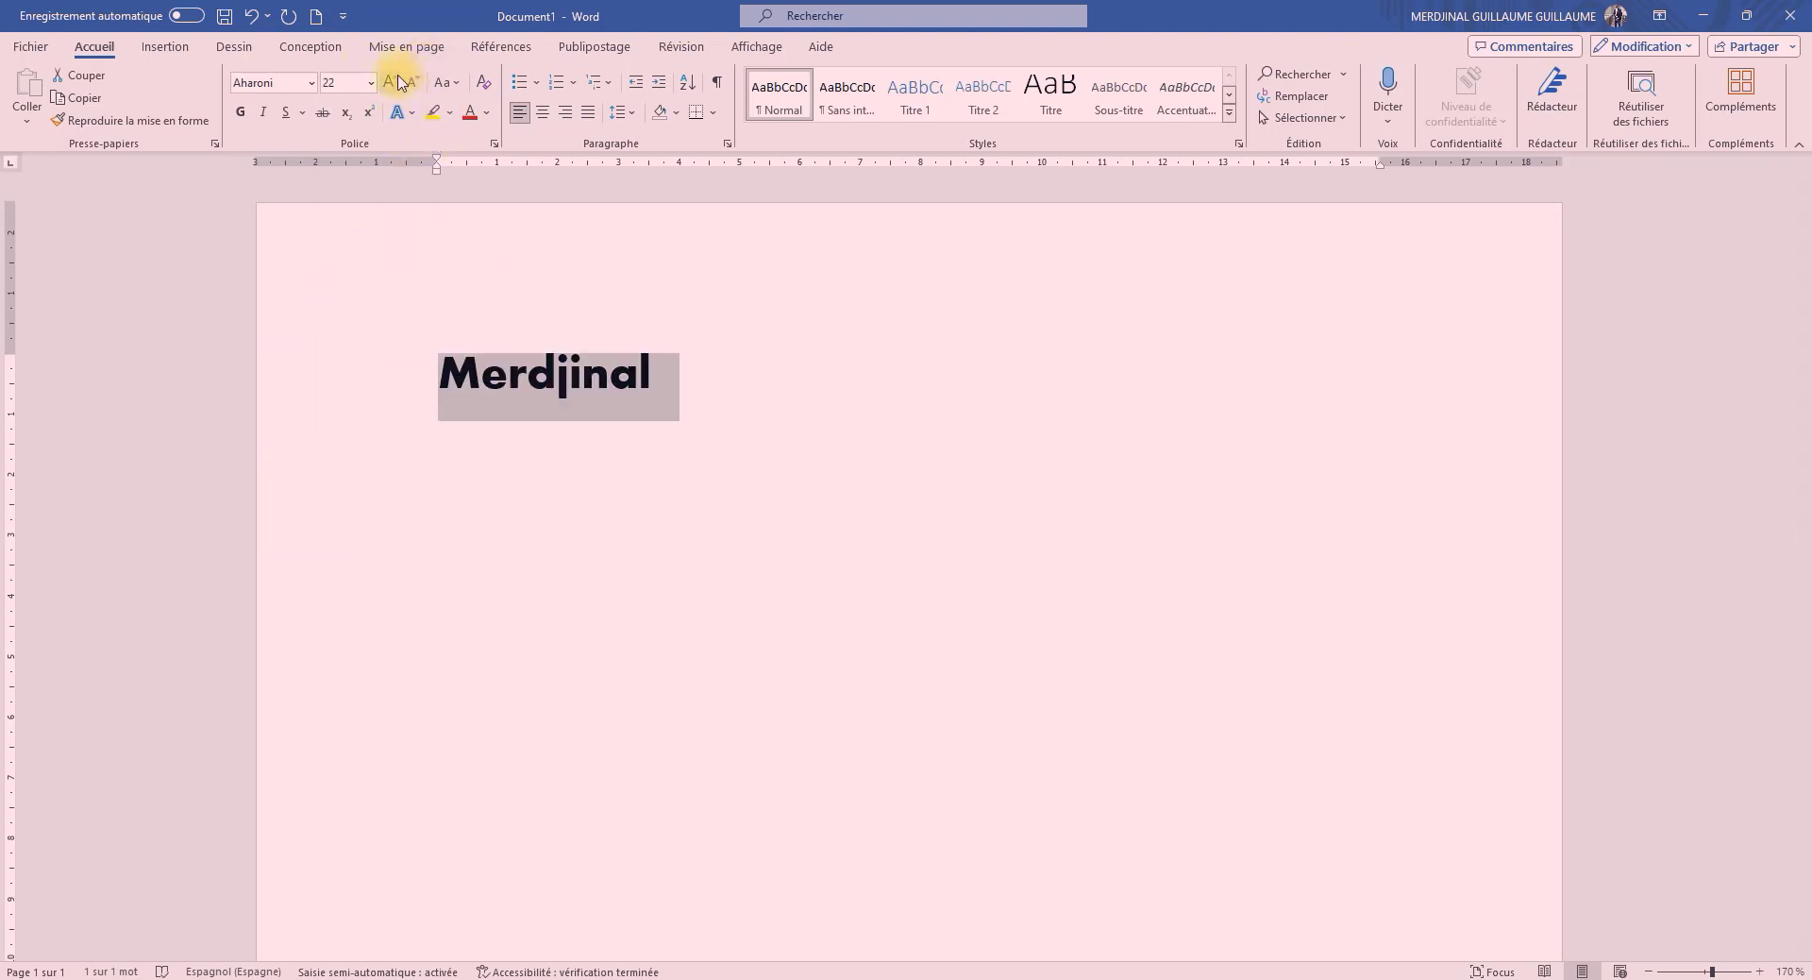
{"action": "left_click", "coordinate": [400, 83]}
{"action": "left_click", "coordinate": [400, 83]}
{"action": "left_click", "coordinate": [413, 83]}
{"action": "left_click", "coordinate": [413, 83]}
{"action": "left_click", "coordinate": [413, 83]}
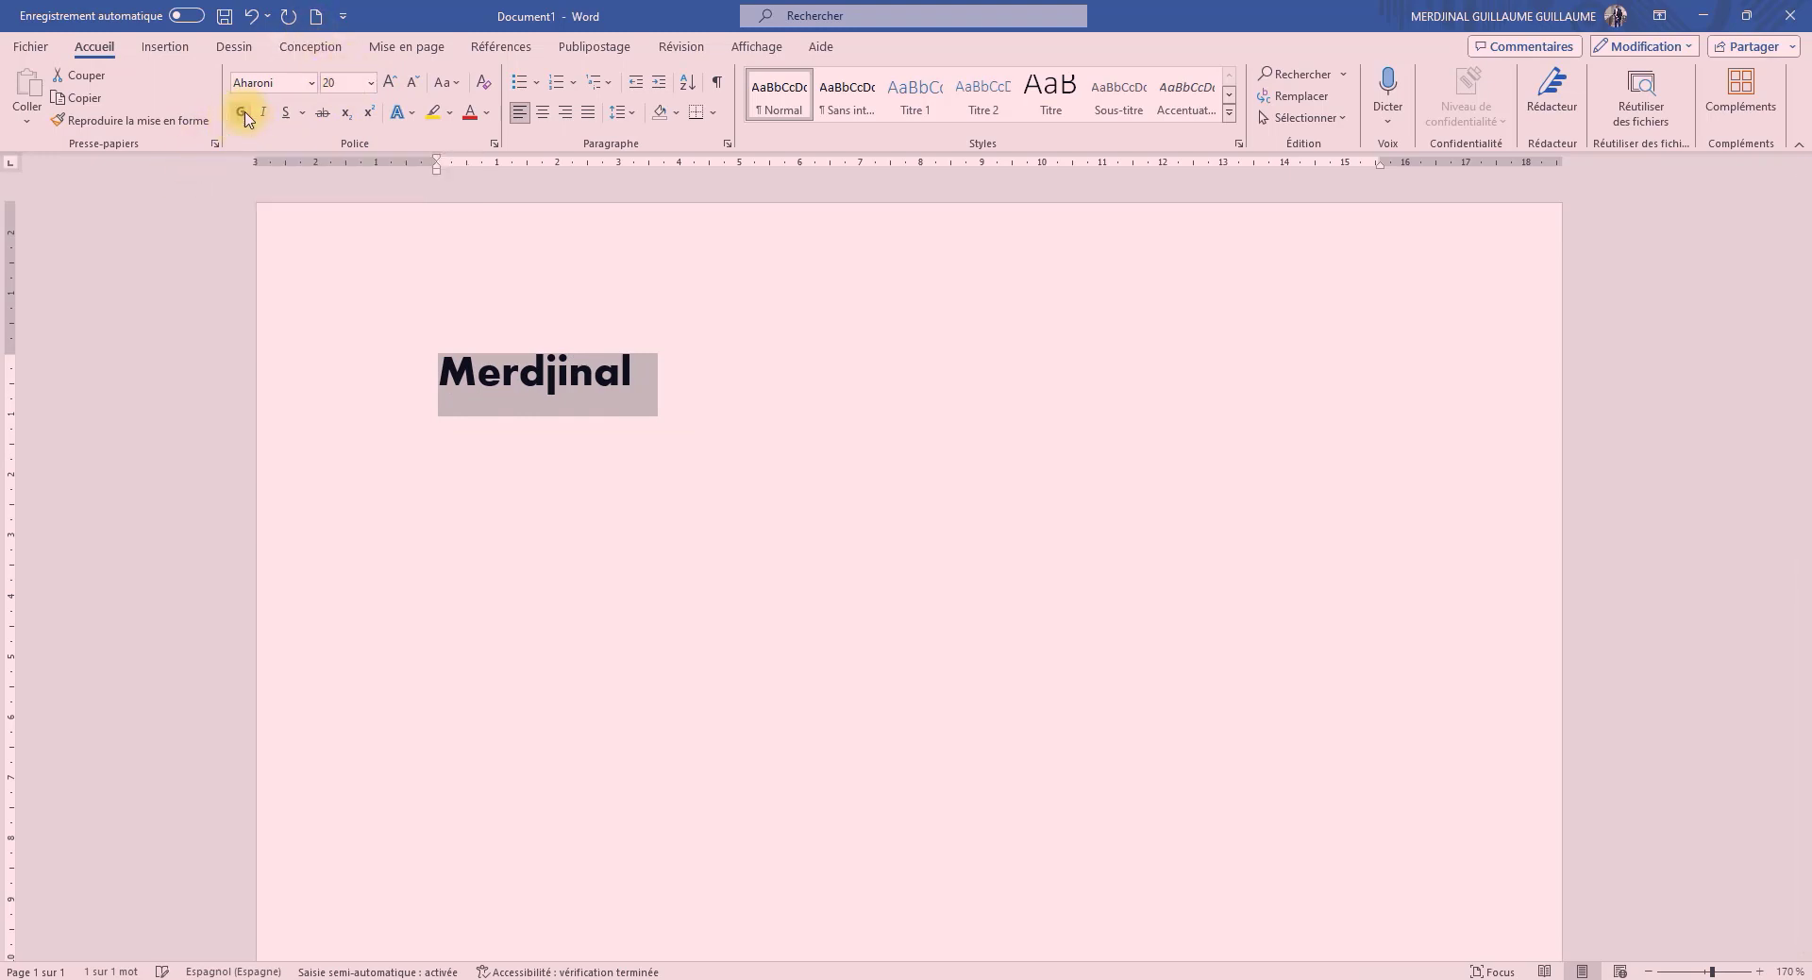
{"action": "left_click", "coordinate": [312, 84]}
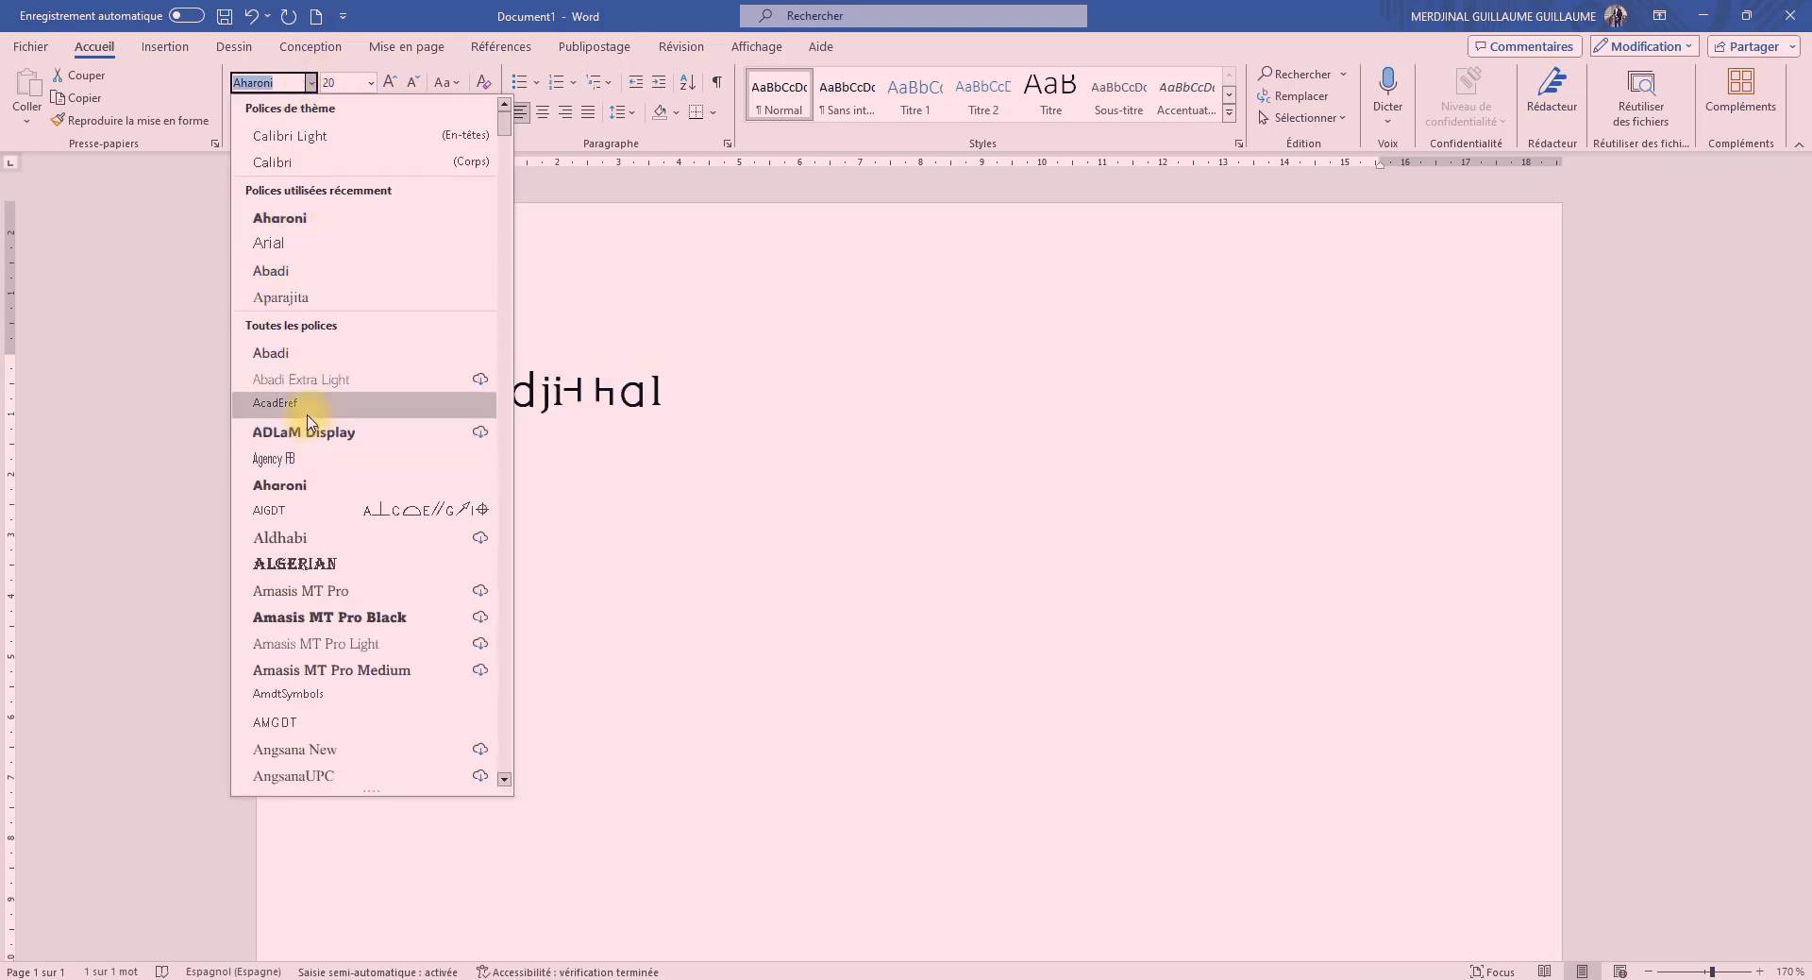
{"action": "left_click", "coordinate": [316, 590]}
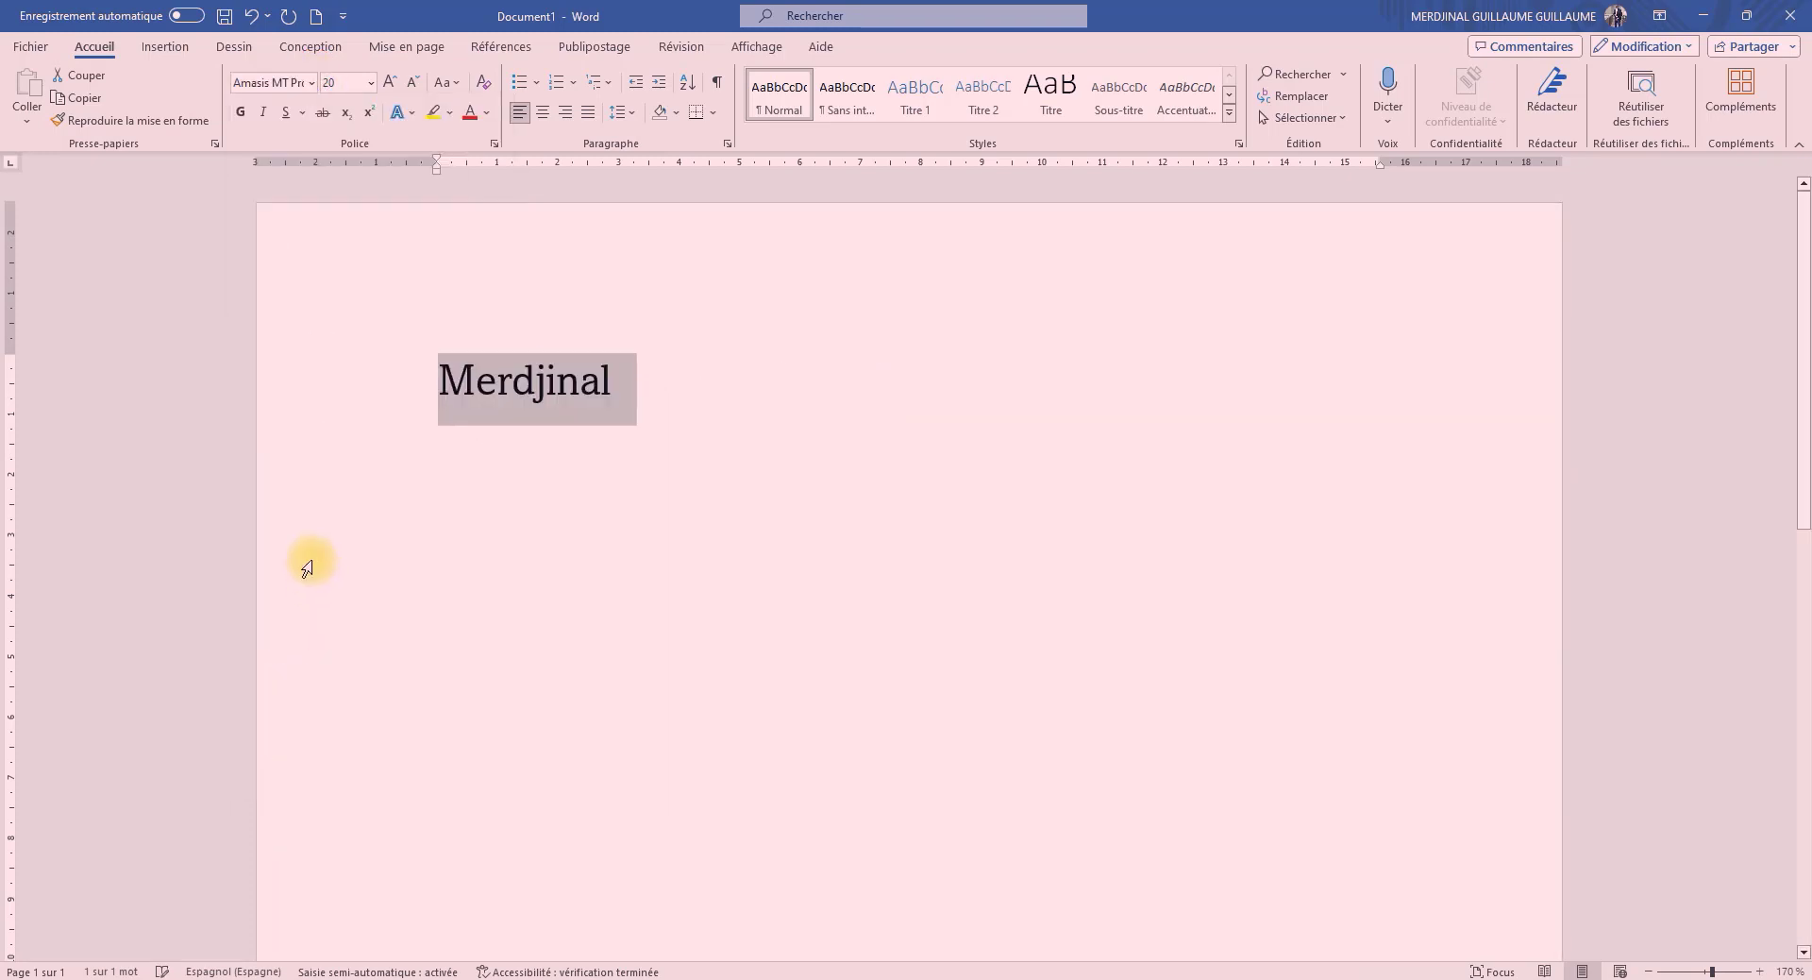
Try bold formatting on the selected name, switching it on and off again
{"action": "left_click", "coordinate": [247, 115]}
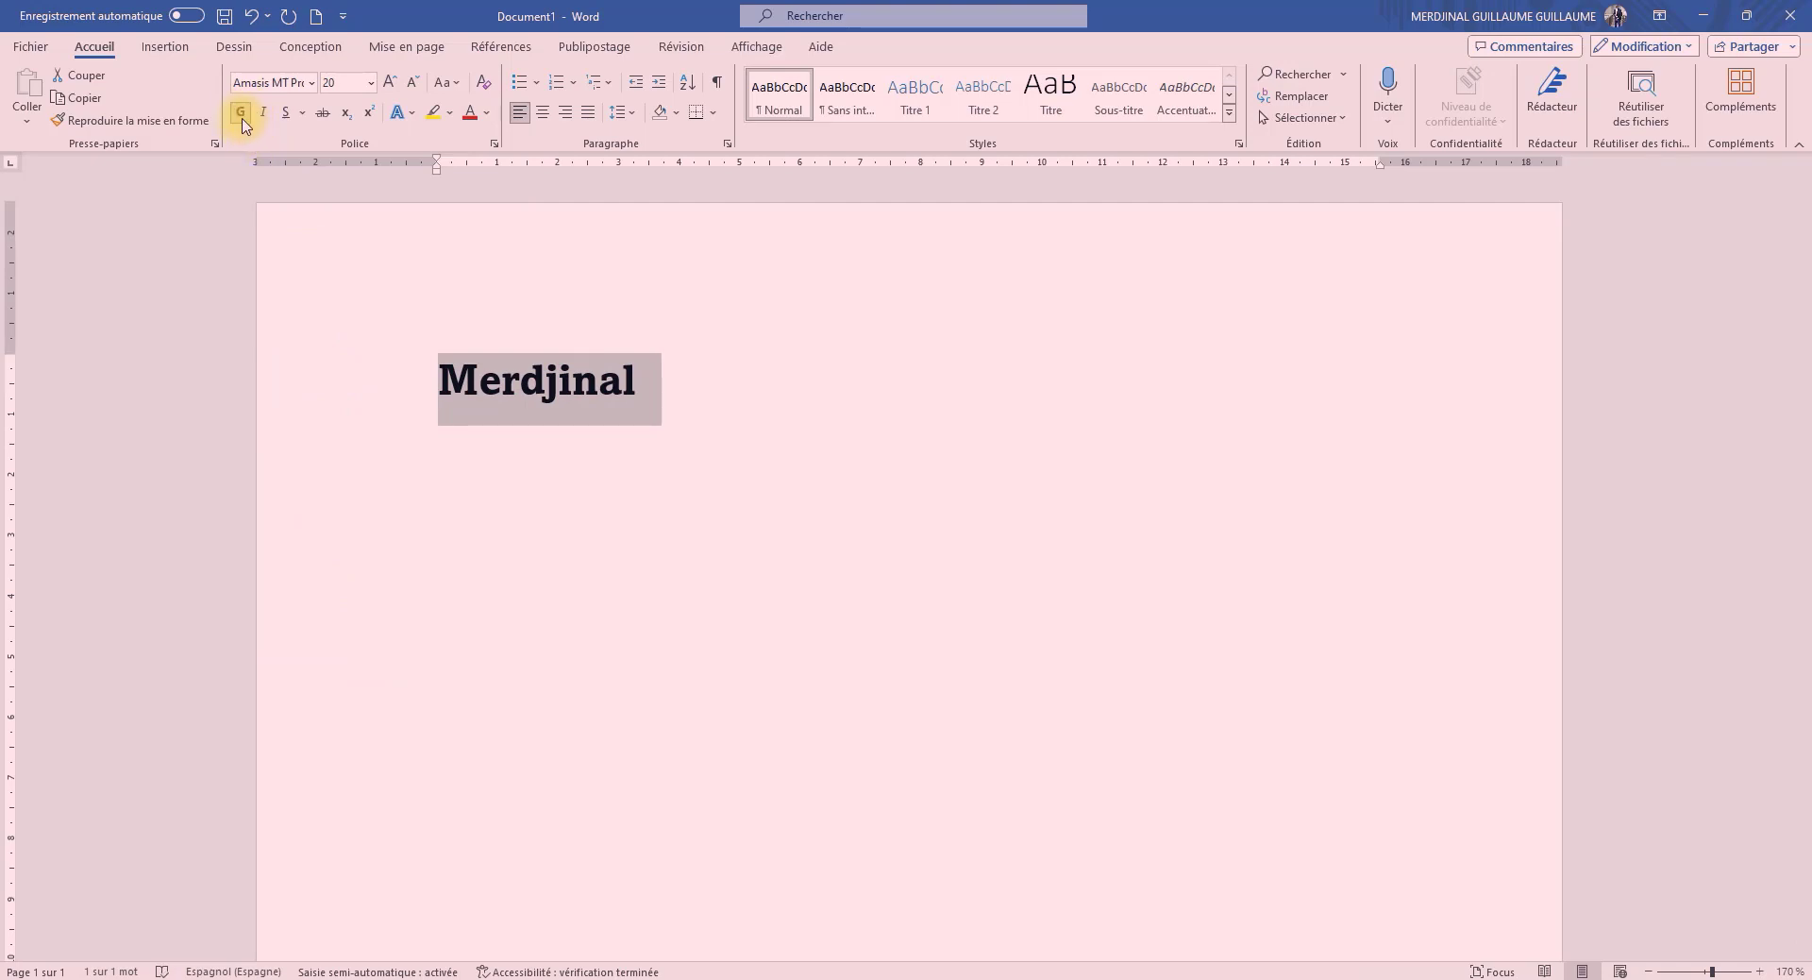
{"action": "left_click", "coordinate": [243, 117]}
{"action": "left_click", "coordinate": [242, 117]}
{"action": "left_click", "coordinate": [242, 117]}
Apply italic formatting to the selected name
{"action": "left_click", "coordinate": [266, 114]}
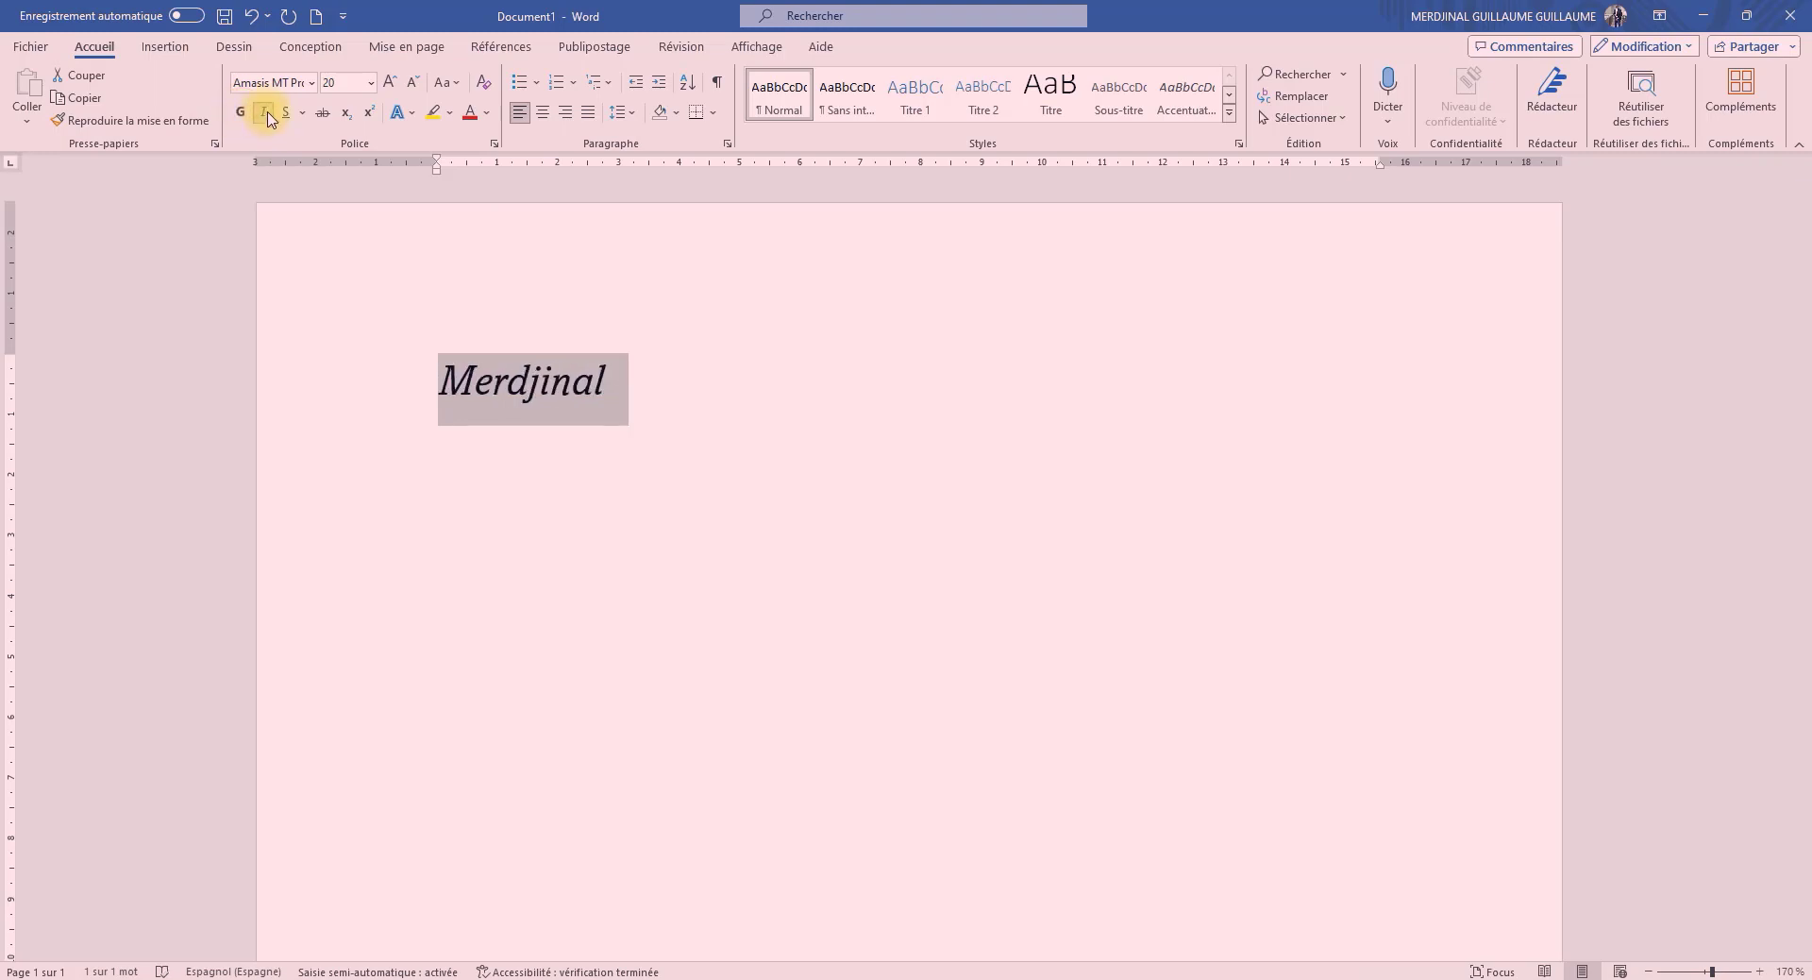
{"action": "left_click", "coordinate": [266, 115]}
{"action": "left_click", "coordinate": [267, 115]}
{"action": "left_click", "coordinate": [267, 117]}
{"action": "left_click", "coordinate": [267, 117]}
Preview underline styles such as the wavy line on the name, and try strikethrough on and off
{"action": "left_click", "coordinate": [302, 114]}
{"action": "left_click", "coordinate": [302, 115]}
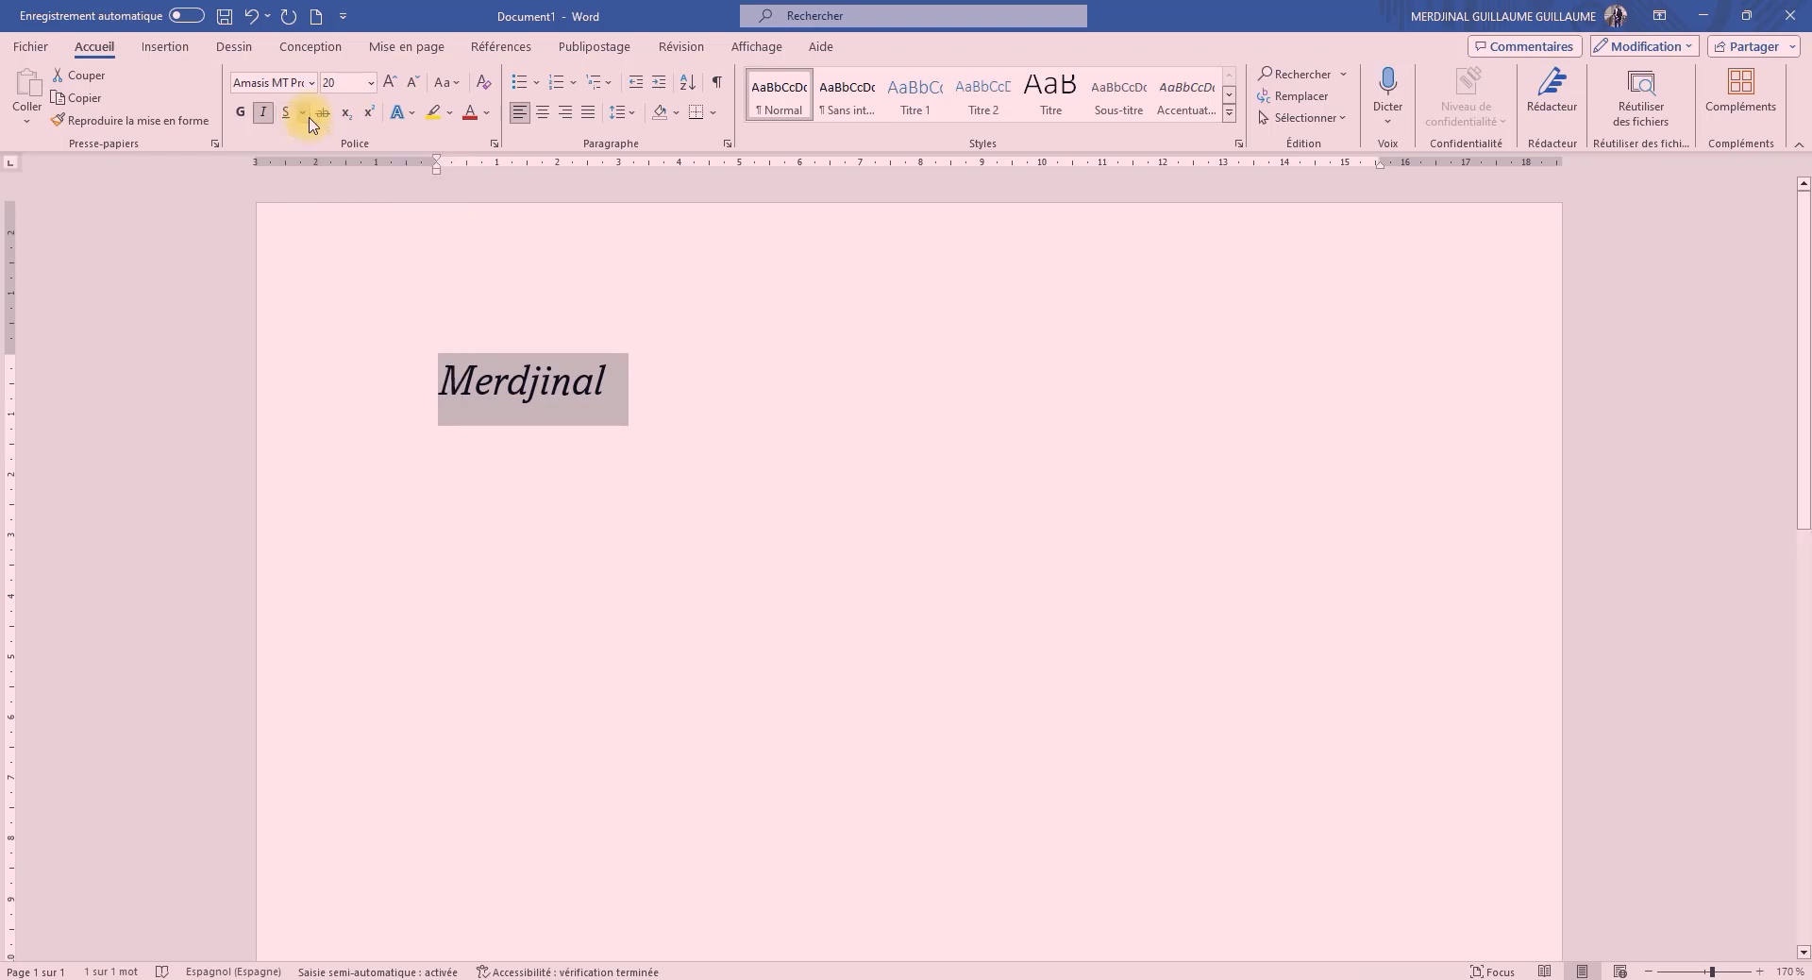
{"action": "left_click", "coordinate": [303, 114]}
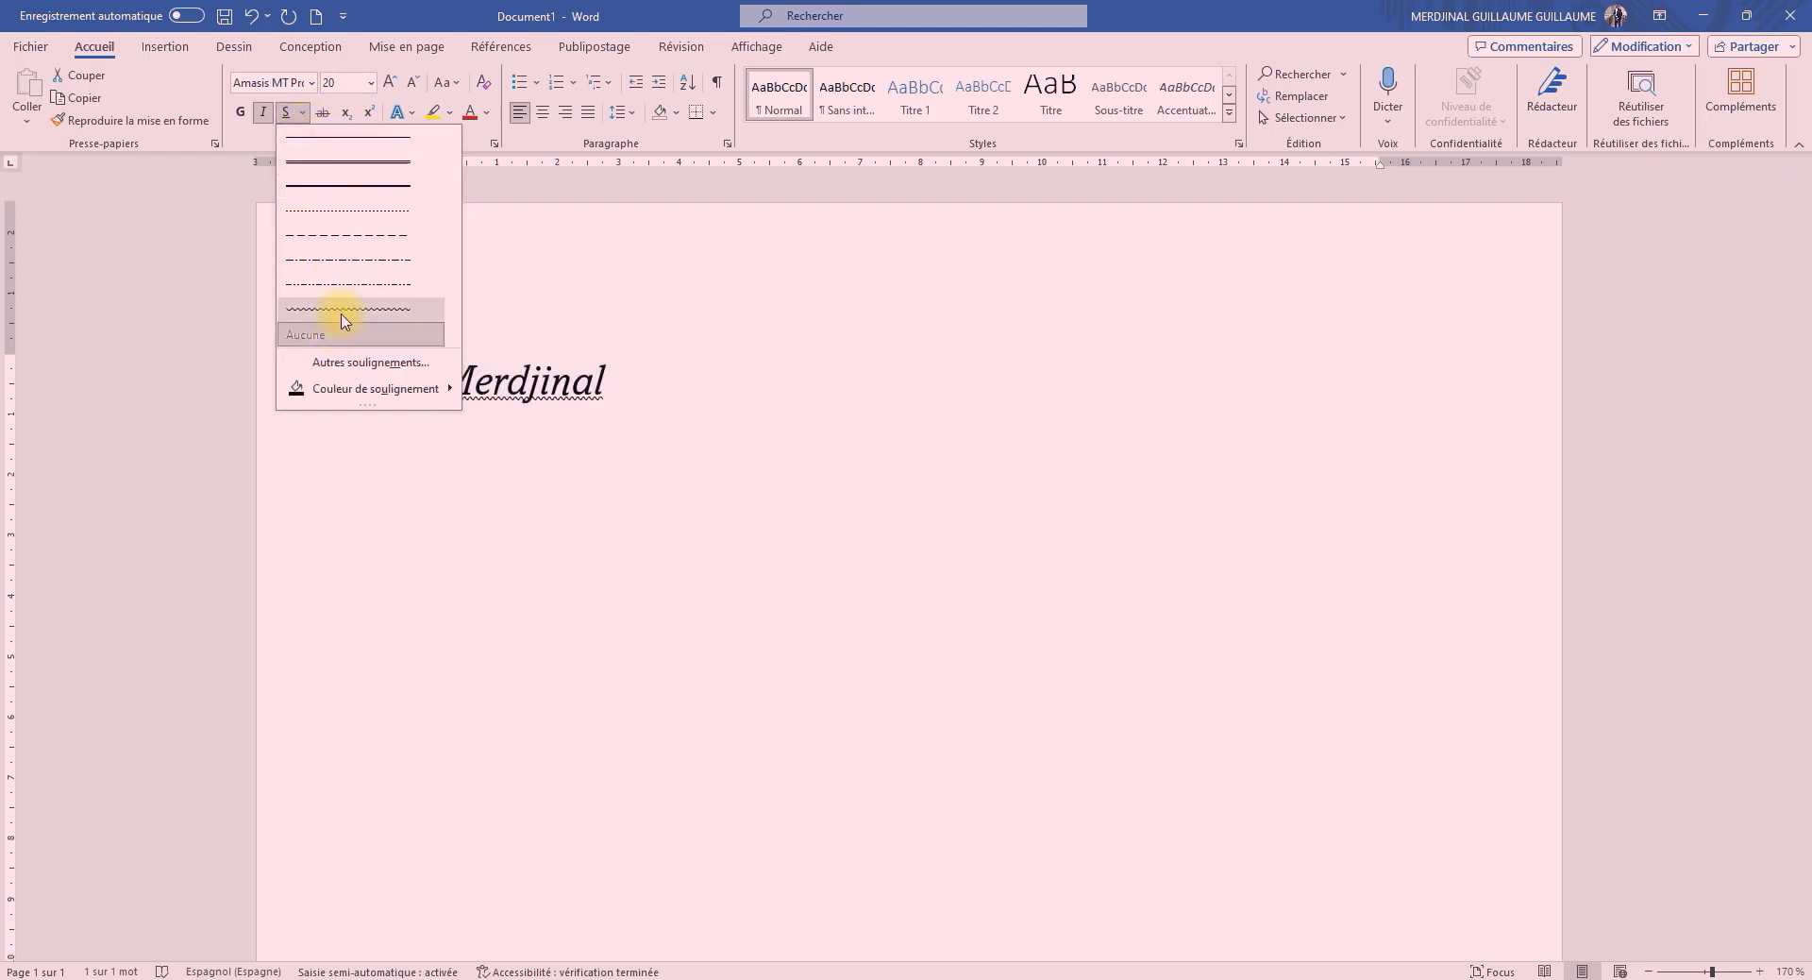
{"action": "left_click", "coordinate": [288, 135]}
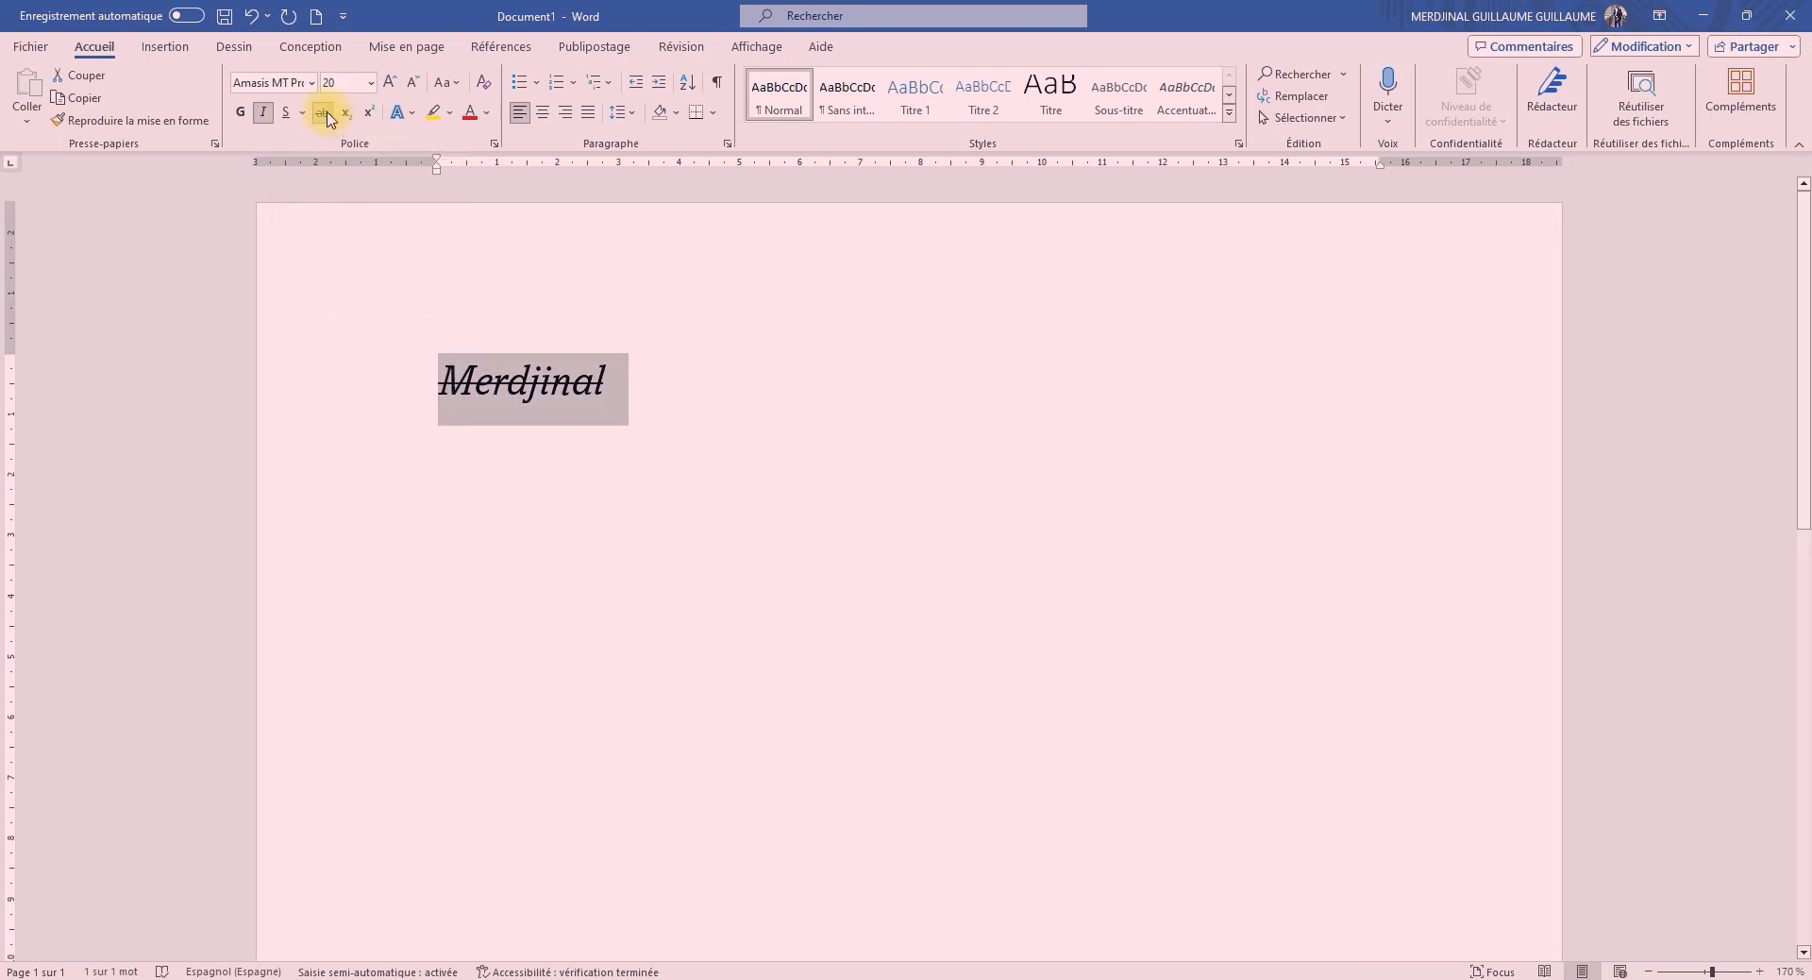
{"action": "left_click", "coordinate": [325, 114]}
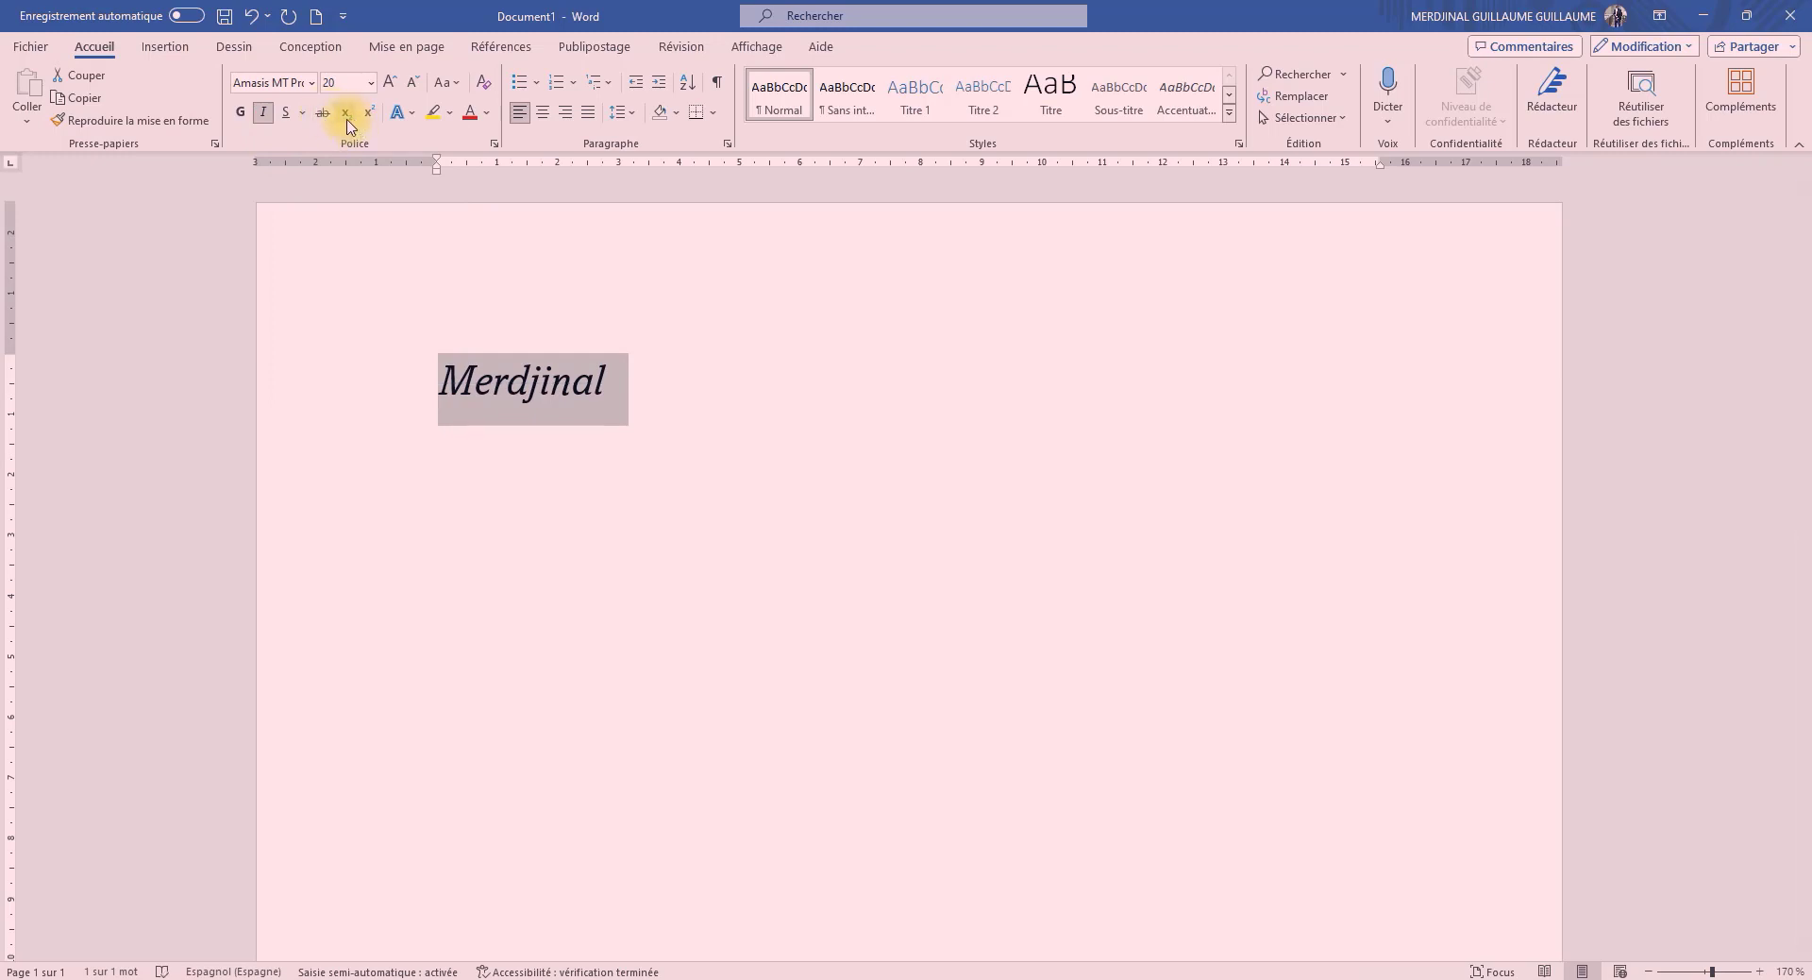
Try subscript and superscript on the selected name, switching each one off again
{"action": "left_click", "coordinate": [349, 123]}
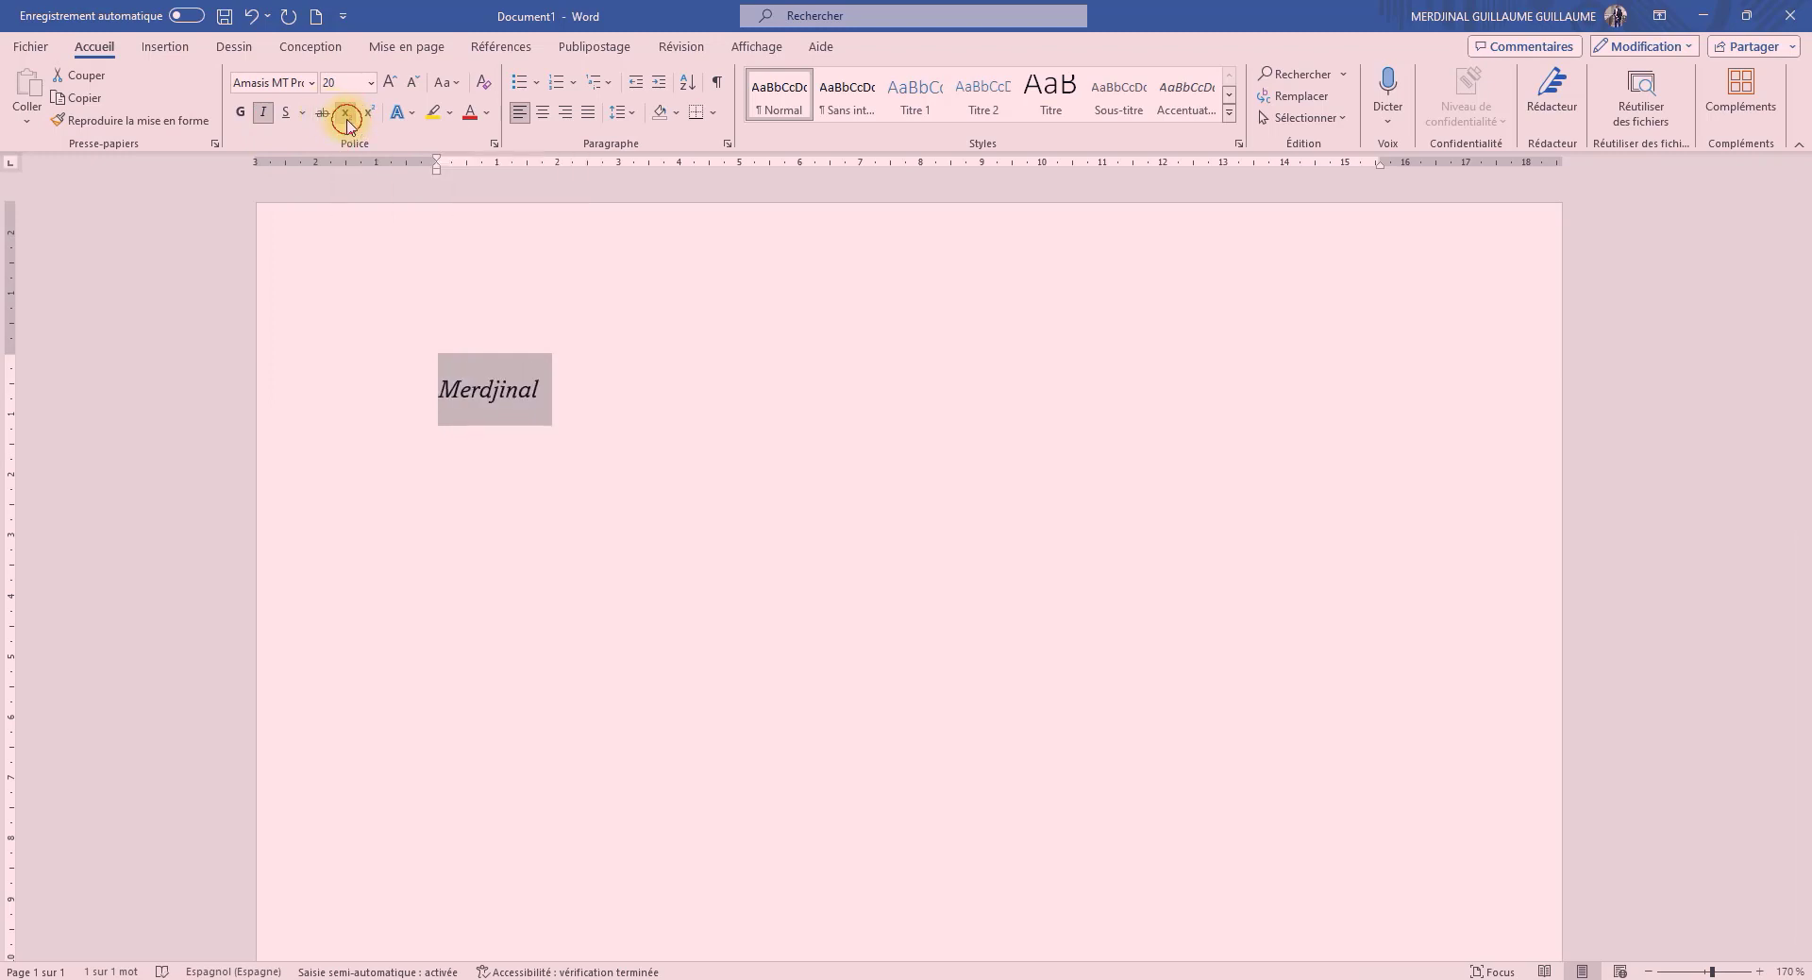
{"action": "left_click", "coordinate": [350, 121]}
{"action": "left_click", "coordinate": [371, 114]}
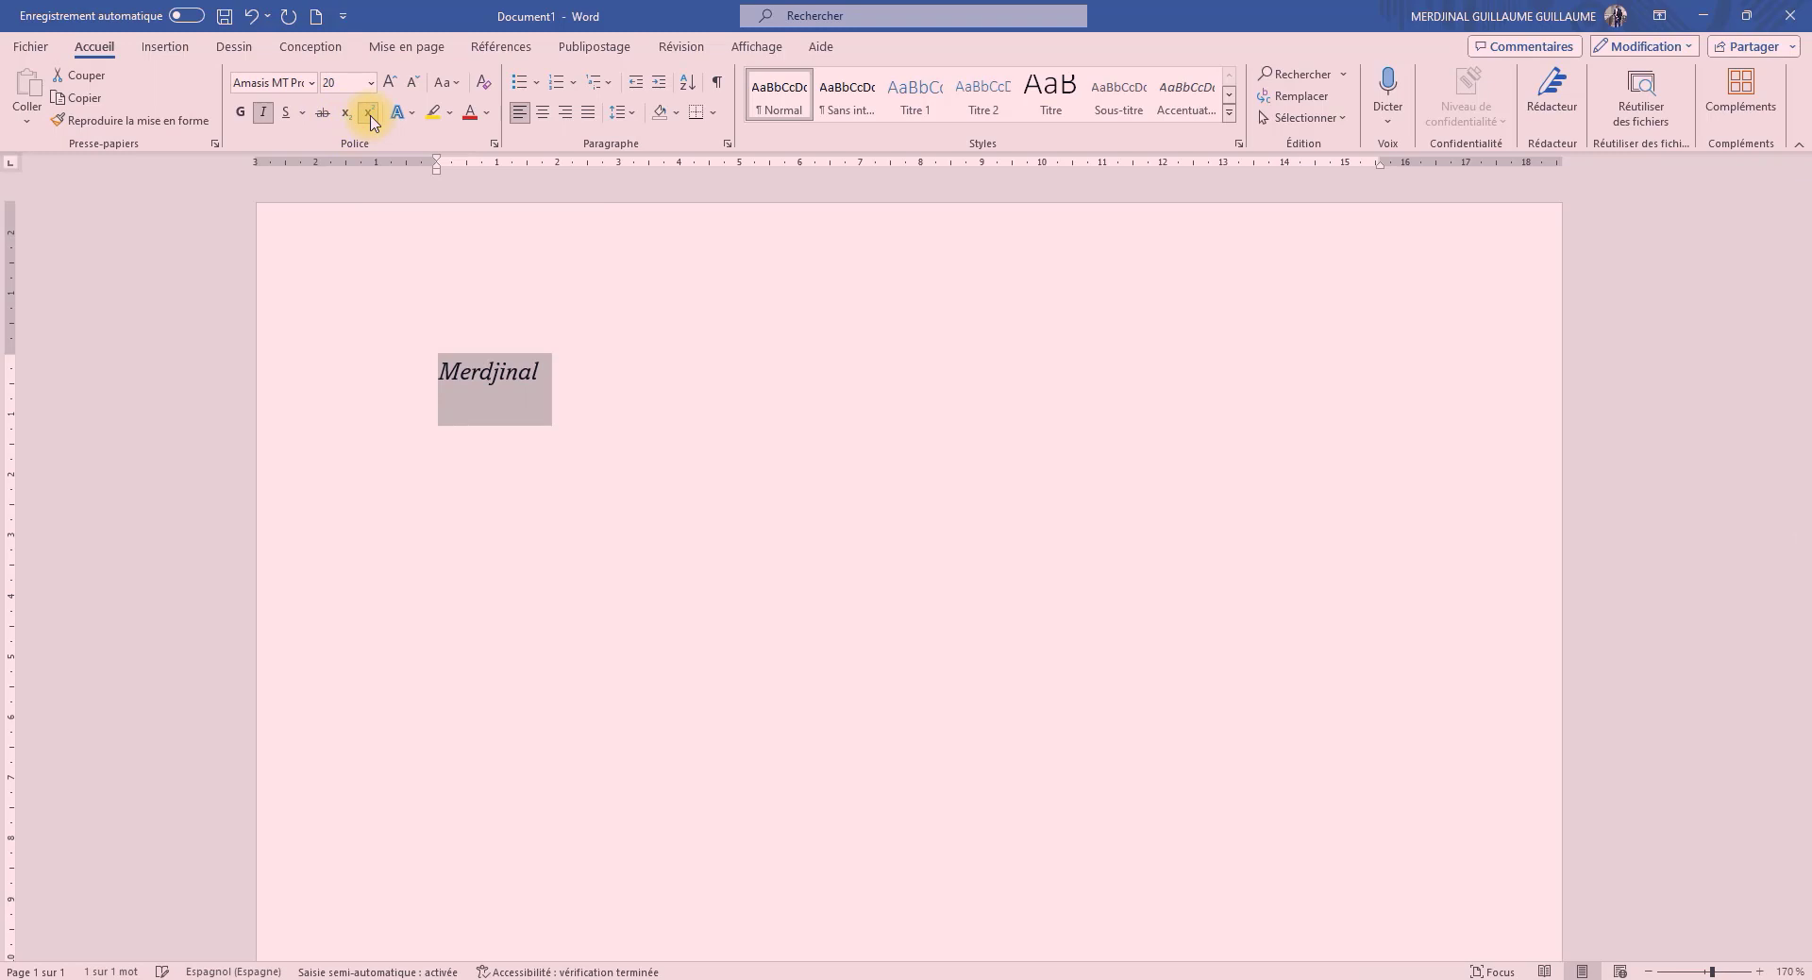
{"action": "left_click", "coordinate": [371, 118]}
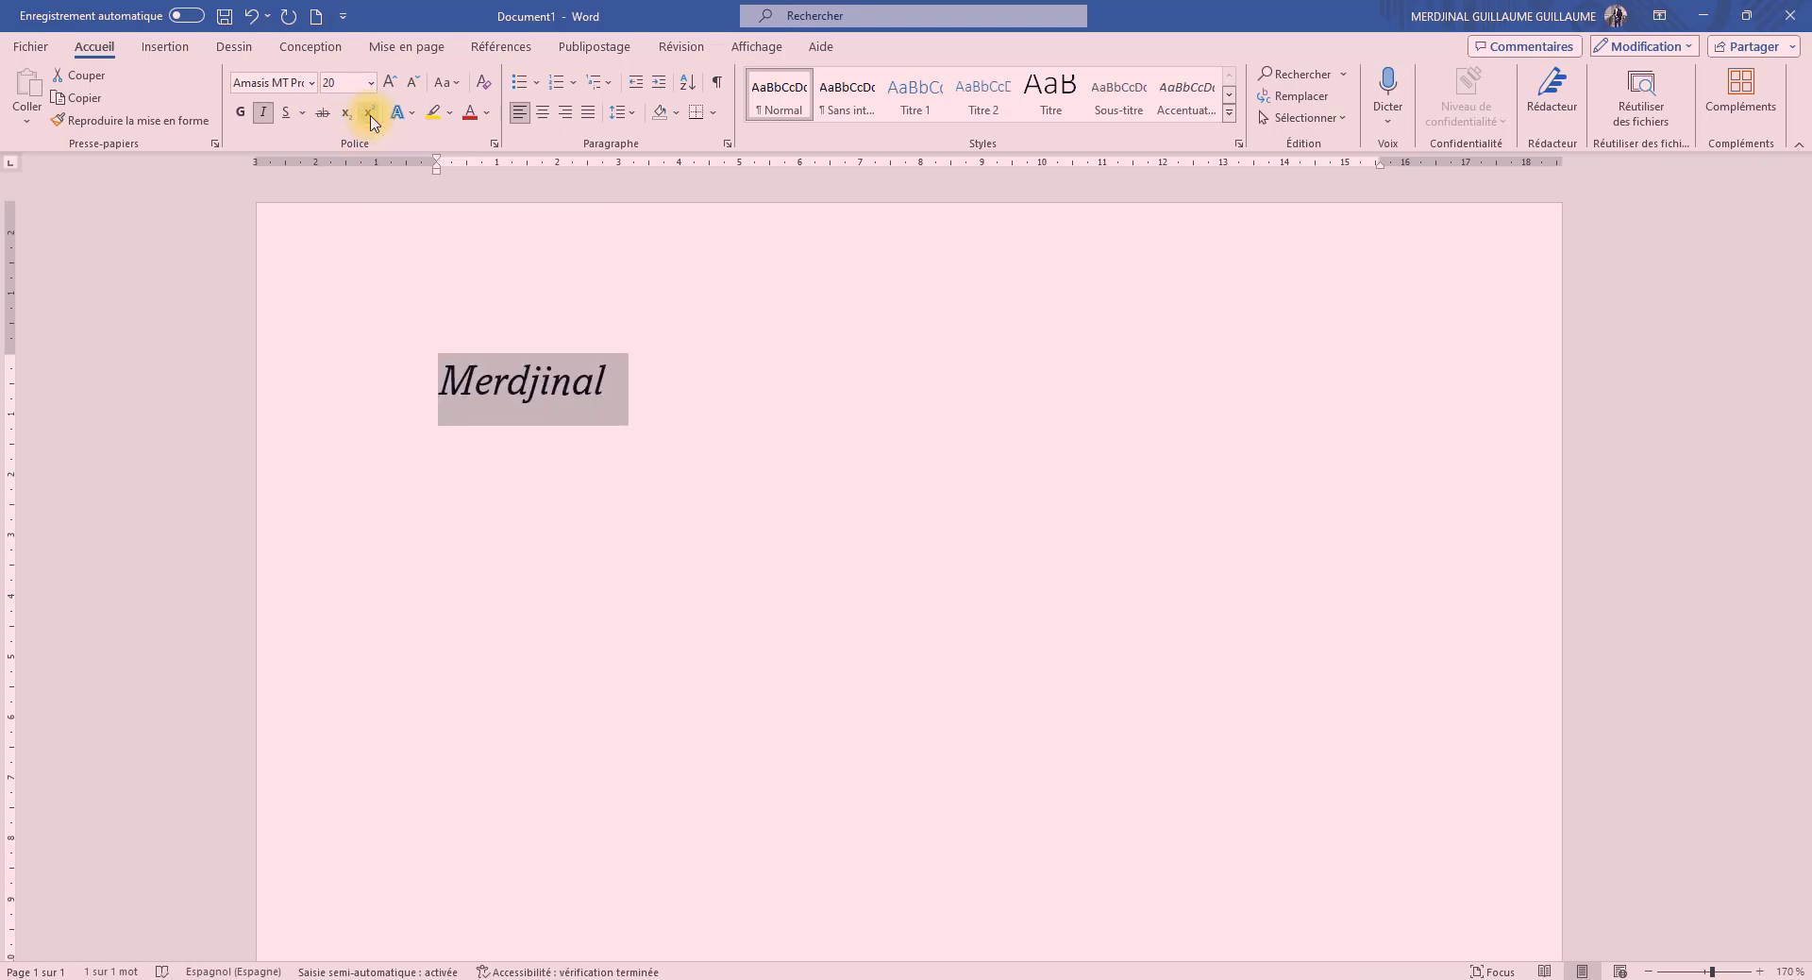
{"action": "left_click", "coordinate": [371, 121]}
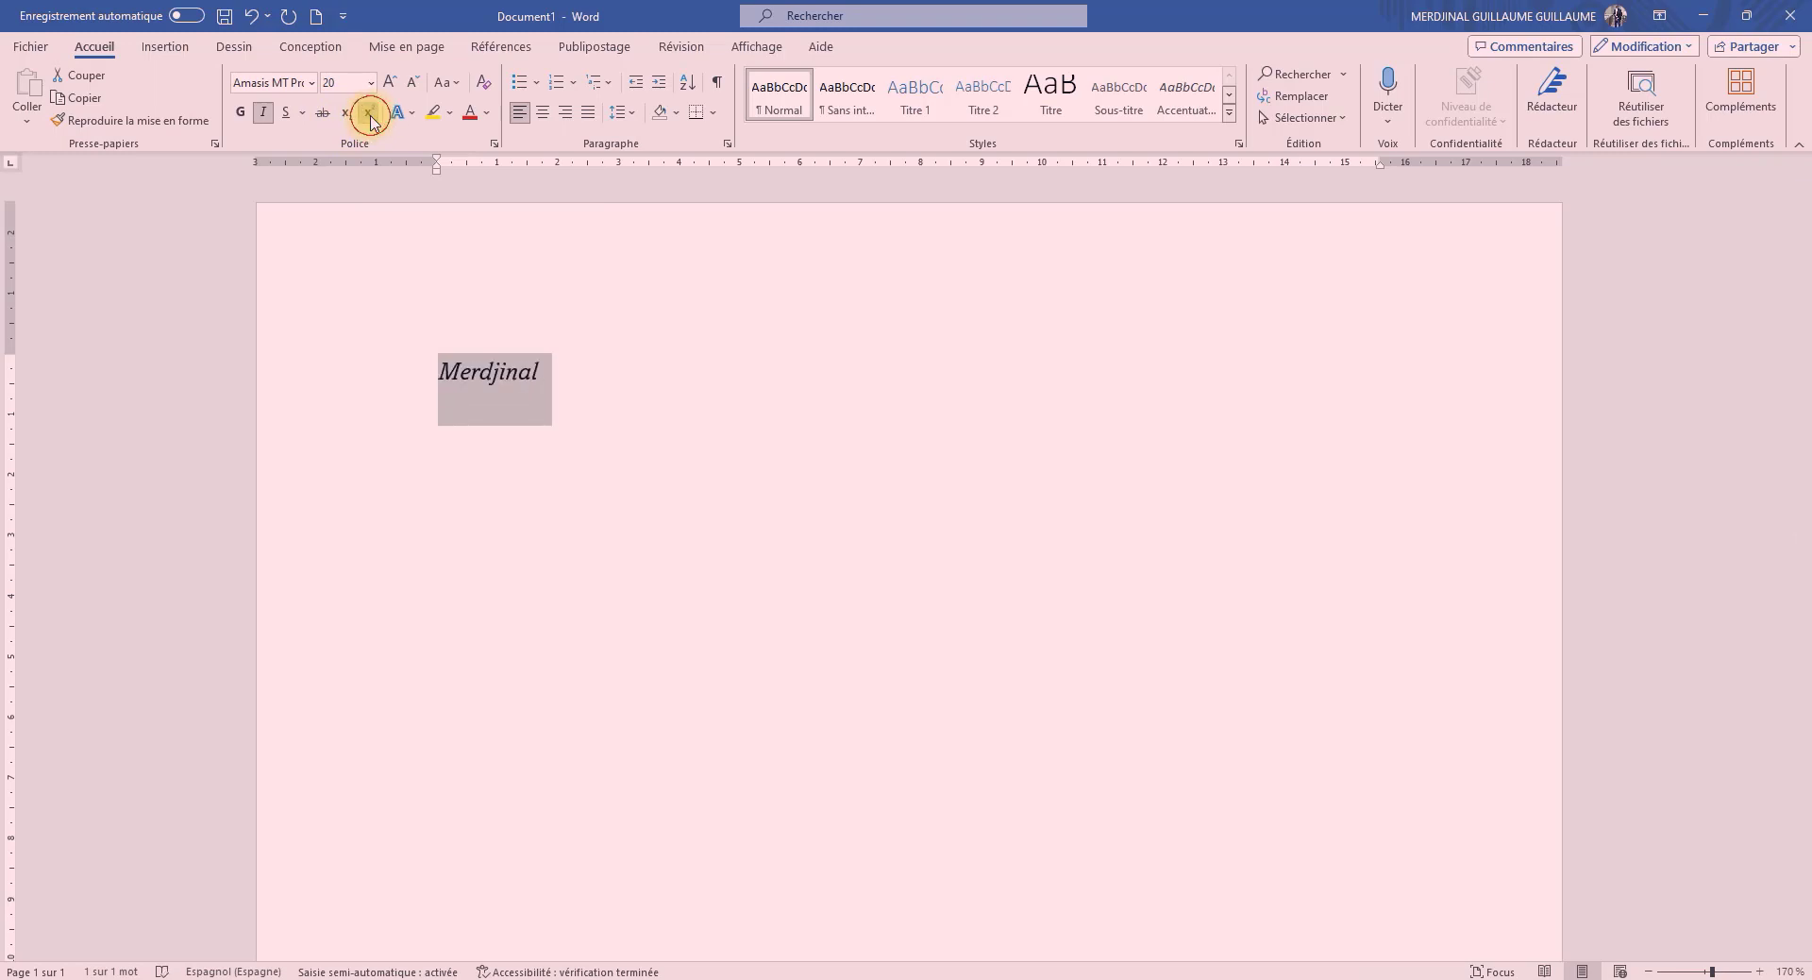
{"action": "left_click", "coordinate": [371, 121]}
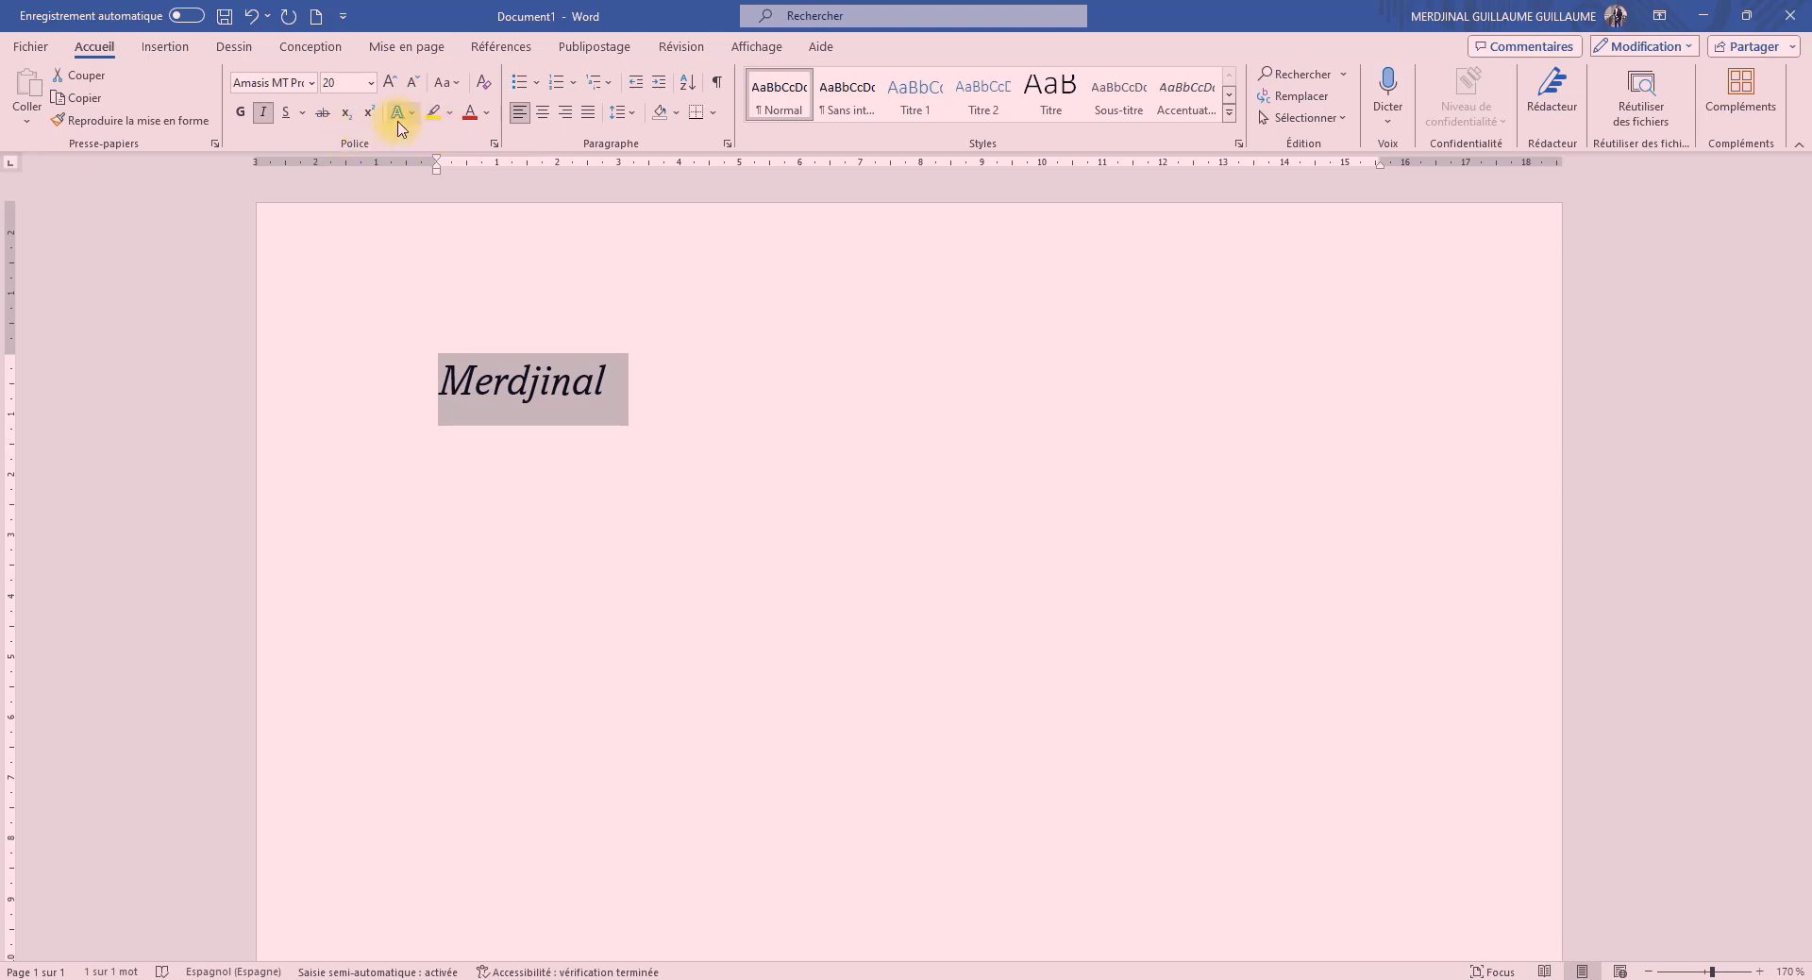
Try the orange outlined text effect on the selected name, and replace it with the black text effect with a hard shadow
{"action": "left_click", "coordinate": [408, 114]}
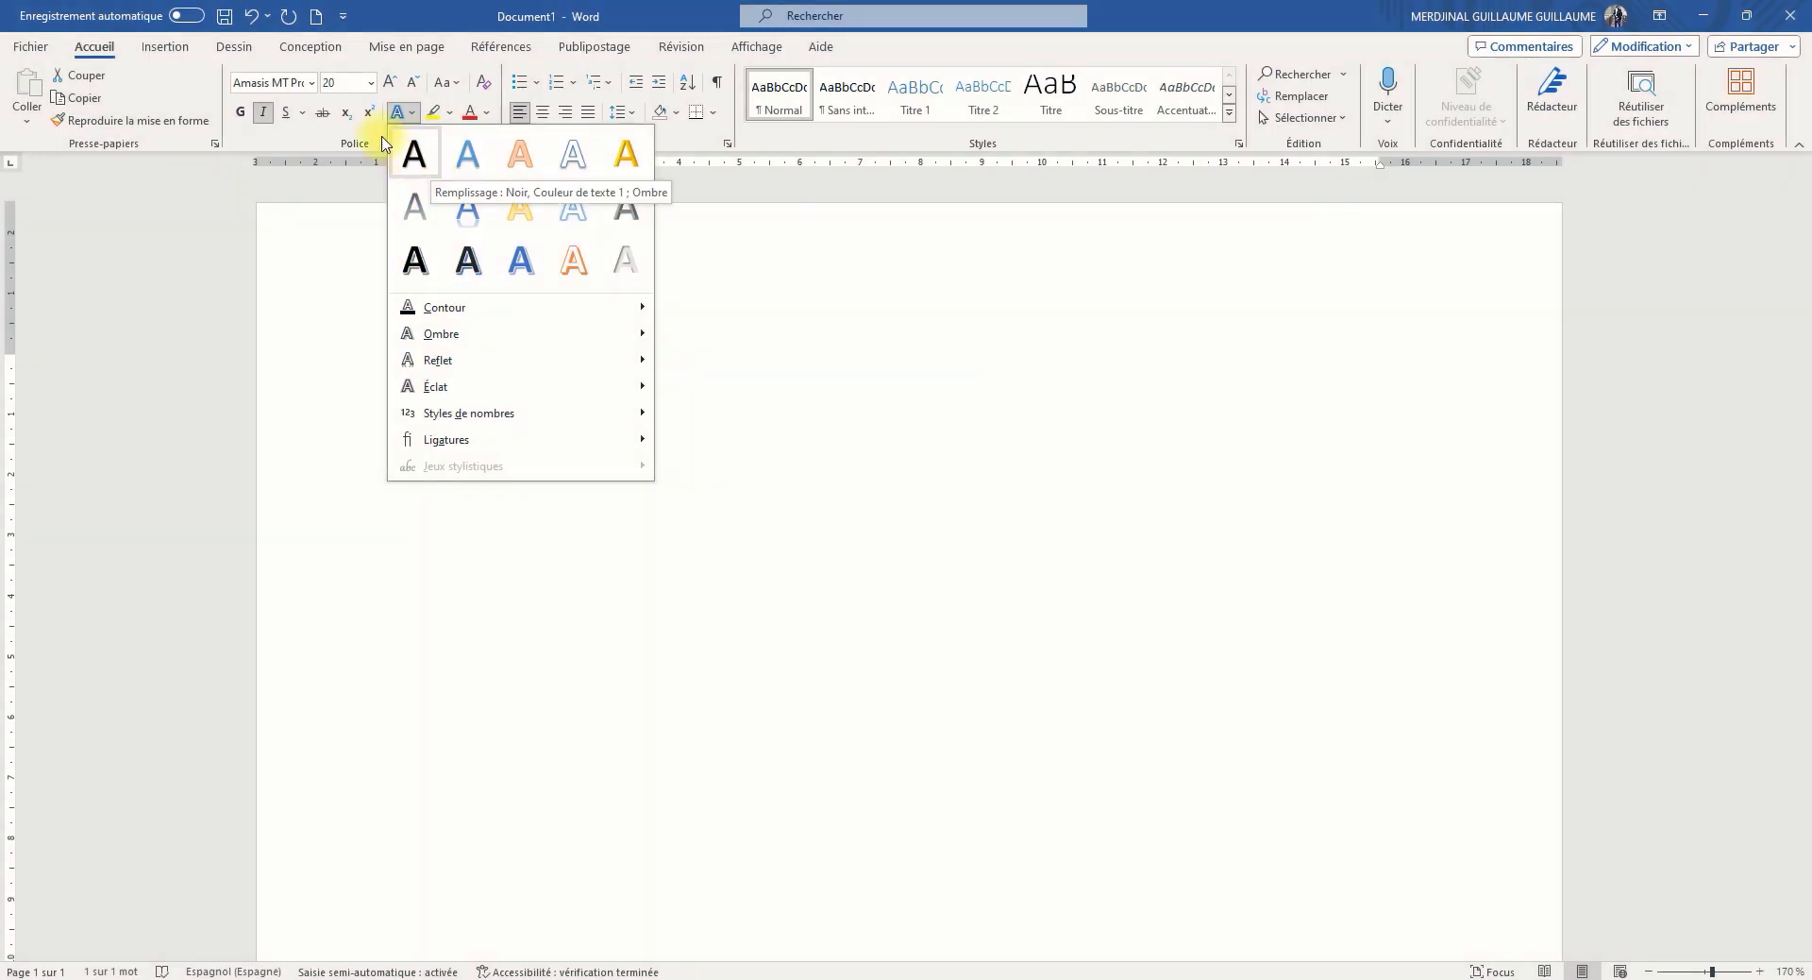
{"action": "left_click", "coordinate": [406, 112]}
{"action": "left_click", "coordinate": [409, 114]}
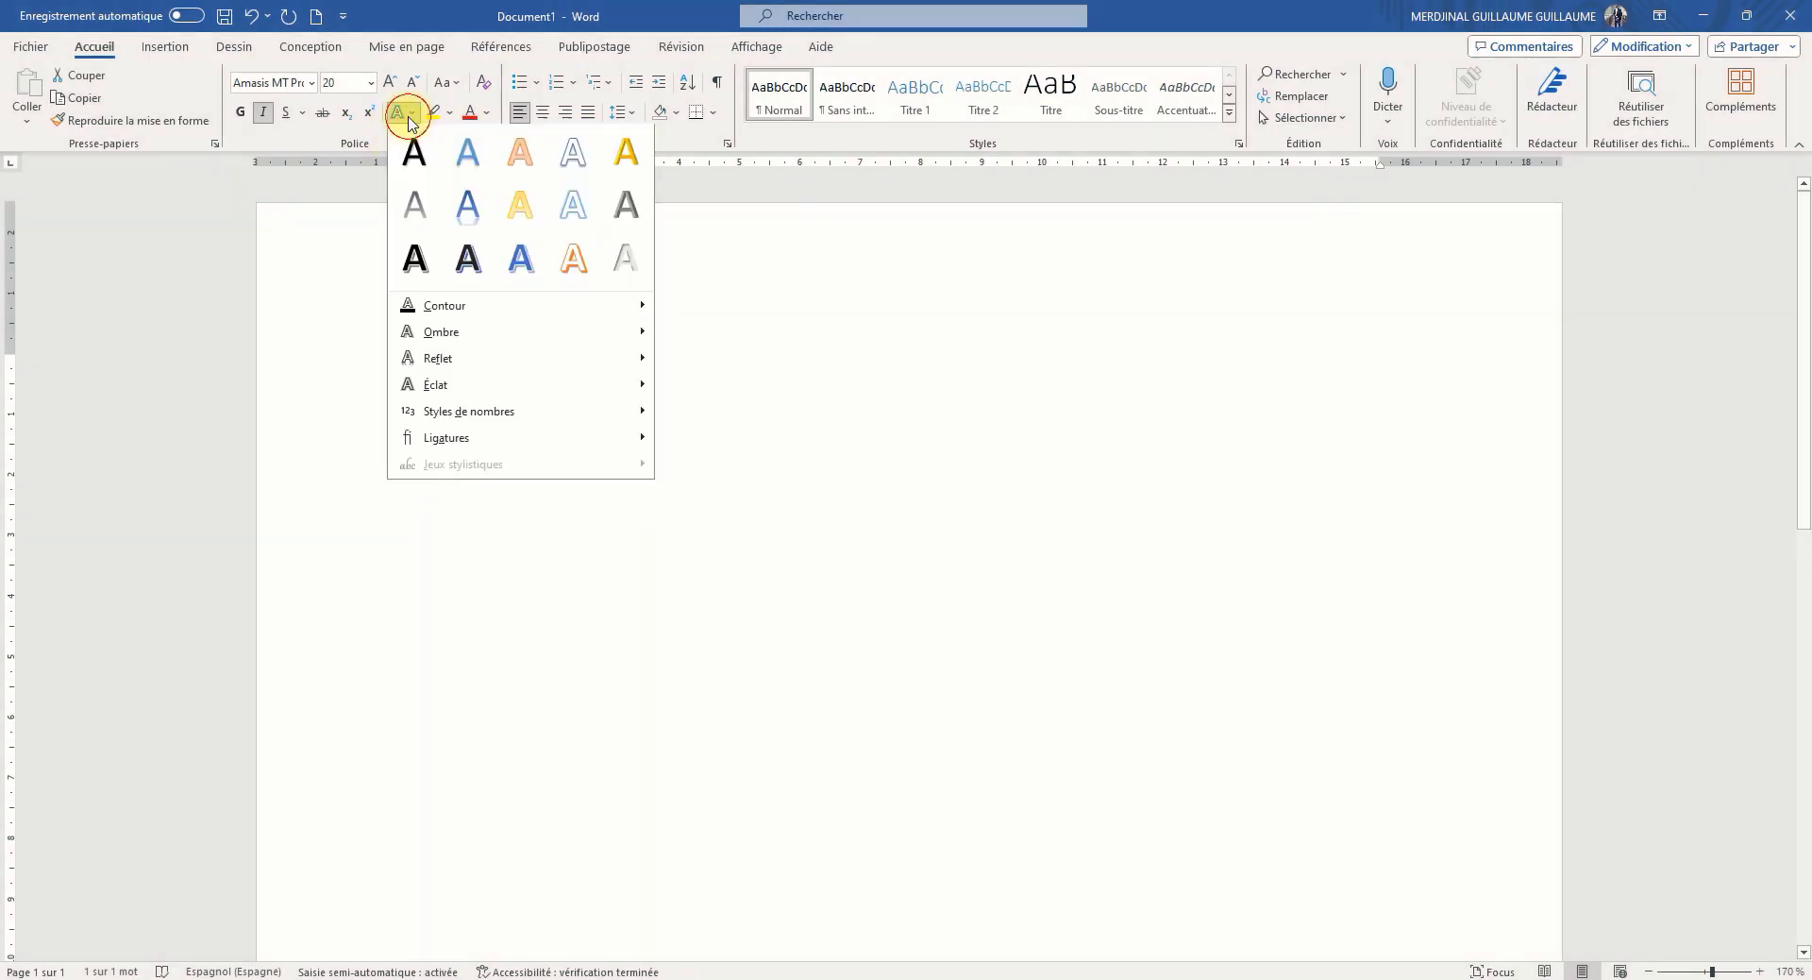
{"action": "left_click", "coordinate": [412, 116]}
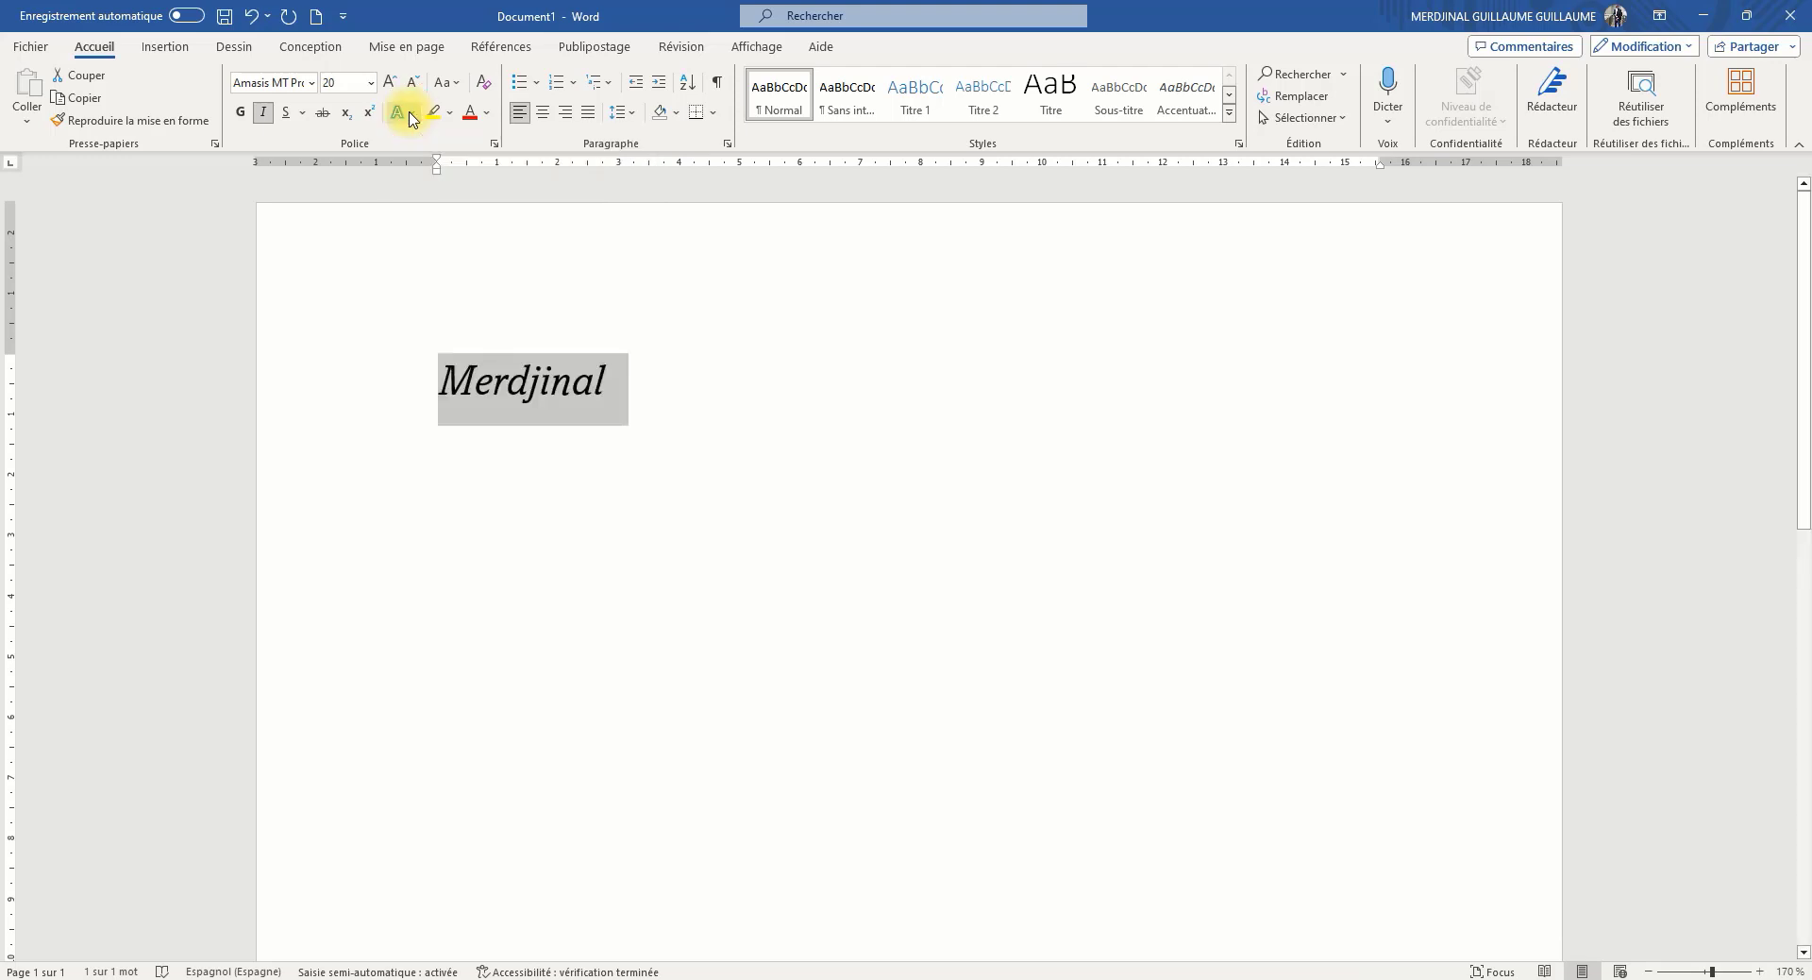
{"action": "left_click", "coordinate": [411, 116]}
{"action": "left_click", "coordinate": [413, 115]}
{"action": "left_click", "coordinate": [412, 115]}
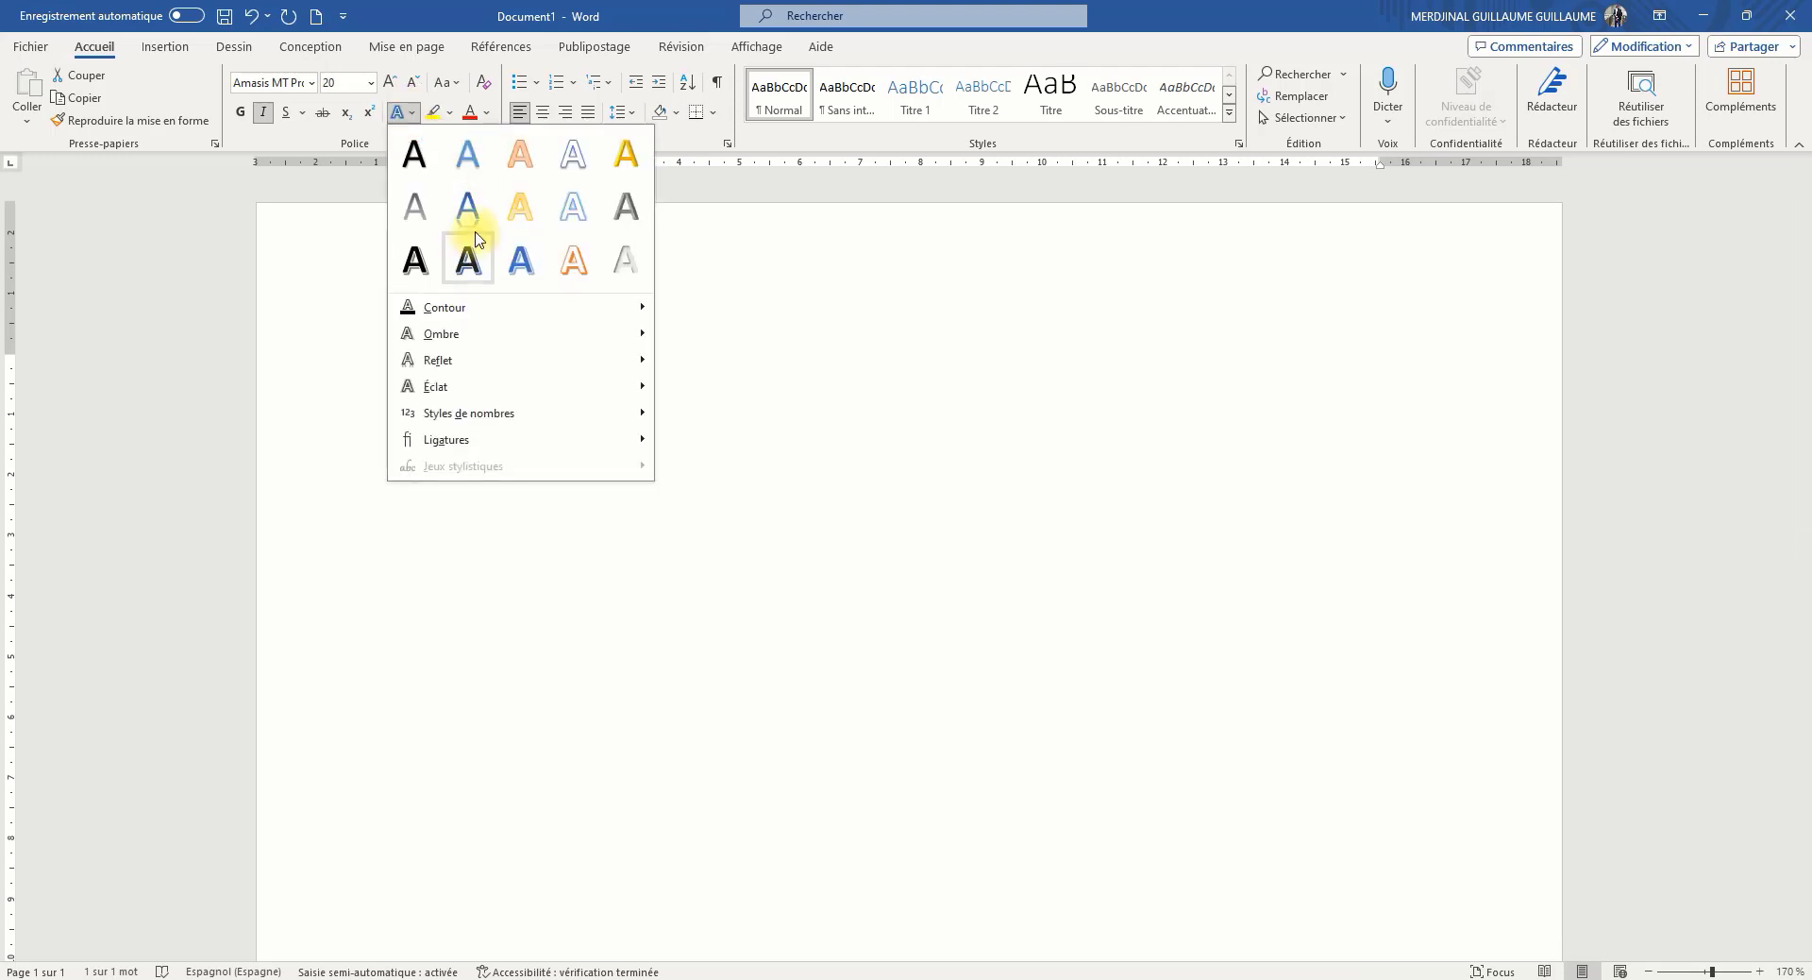
{"action": "left_click", "coordinate": [574, 259]}
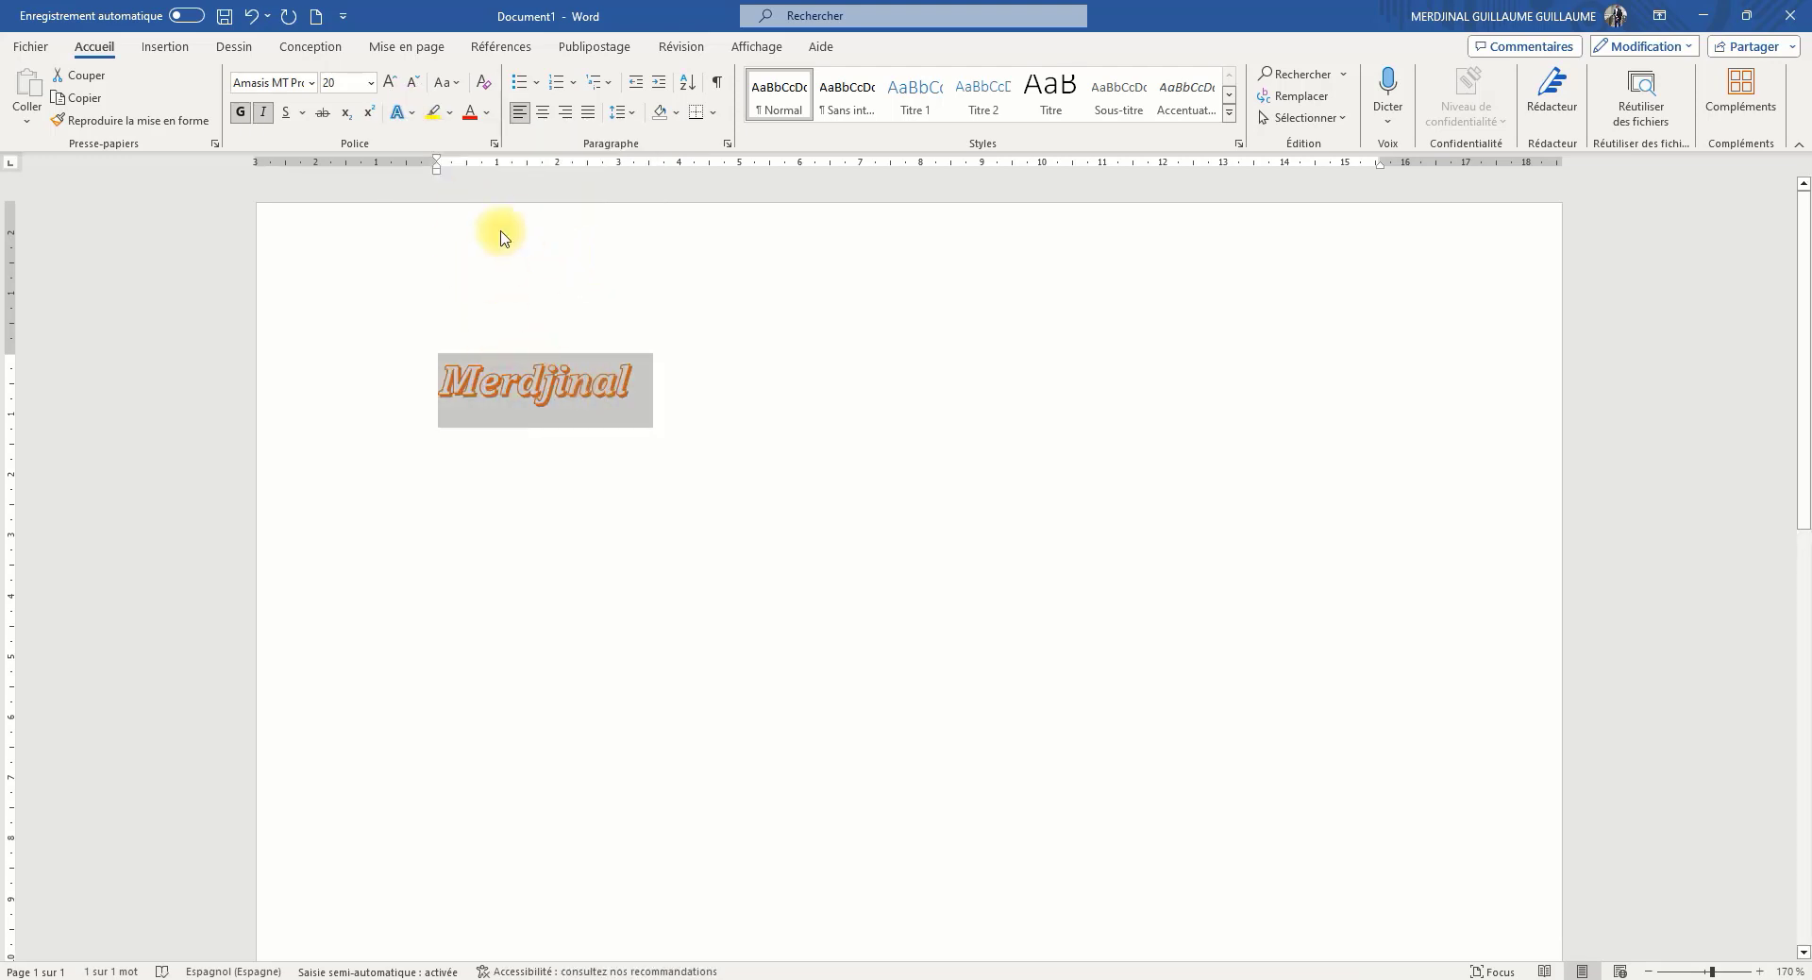
{"action": "left_click", "coordinate": [409, 115]}
{"action": "left_click", "coordinate": [418, 257]}
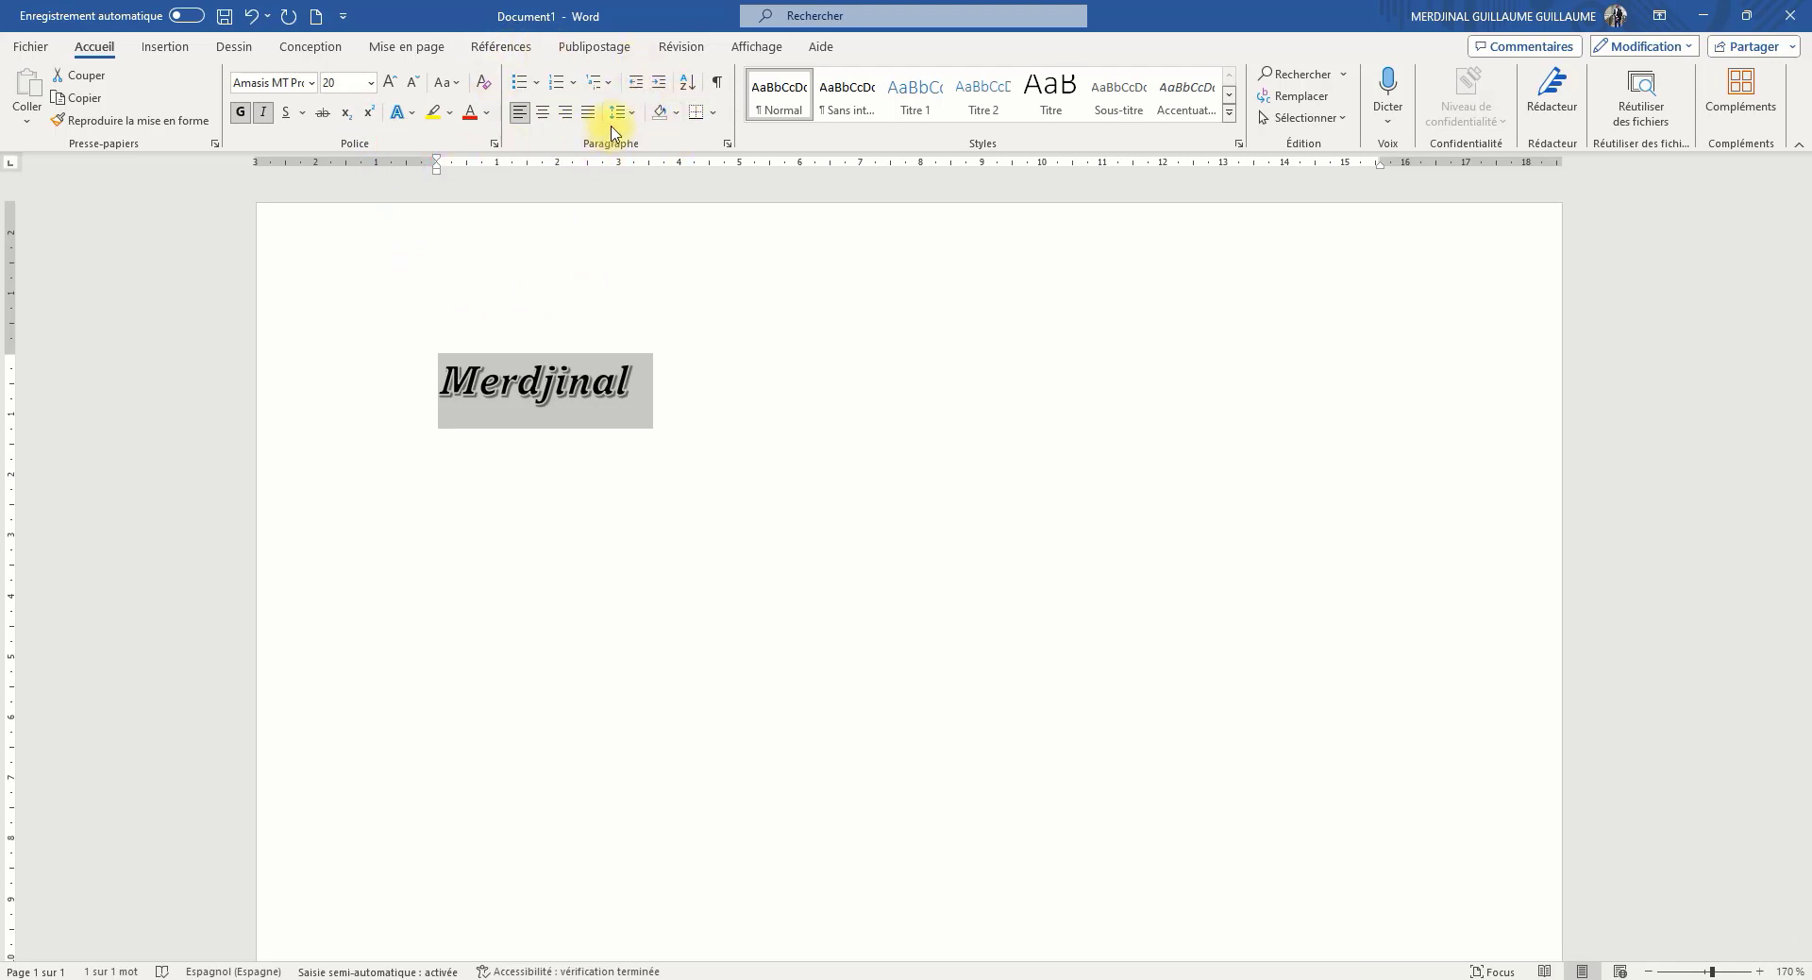
Try 1. 2. 3. numbering on the name, and switch it to the multilevel bulleted list that starts with a four-diamond symbol
{"action": "left_click", "coordinate": [537, 84]}
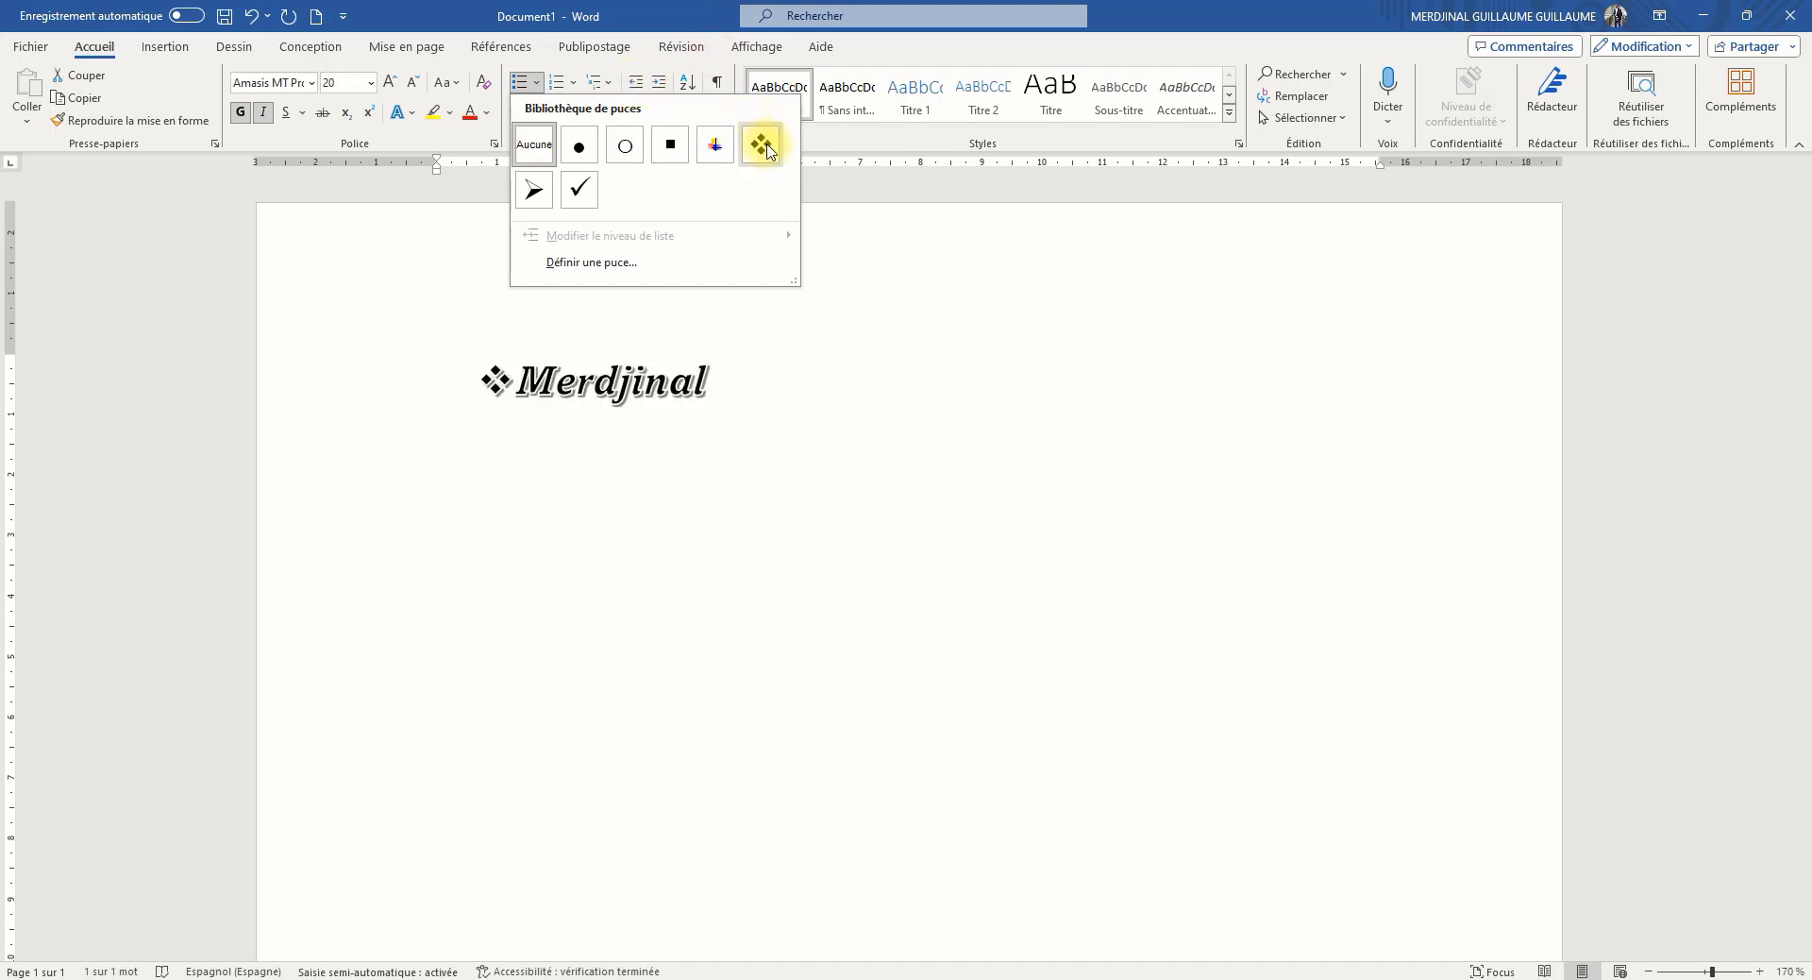
{"action": "left_click", "coordinate": [557, 88]}
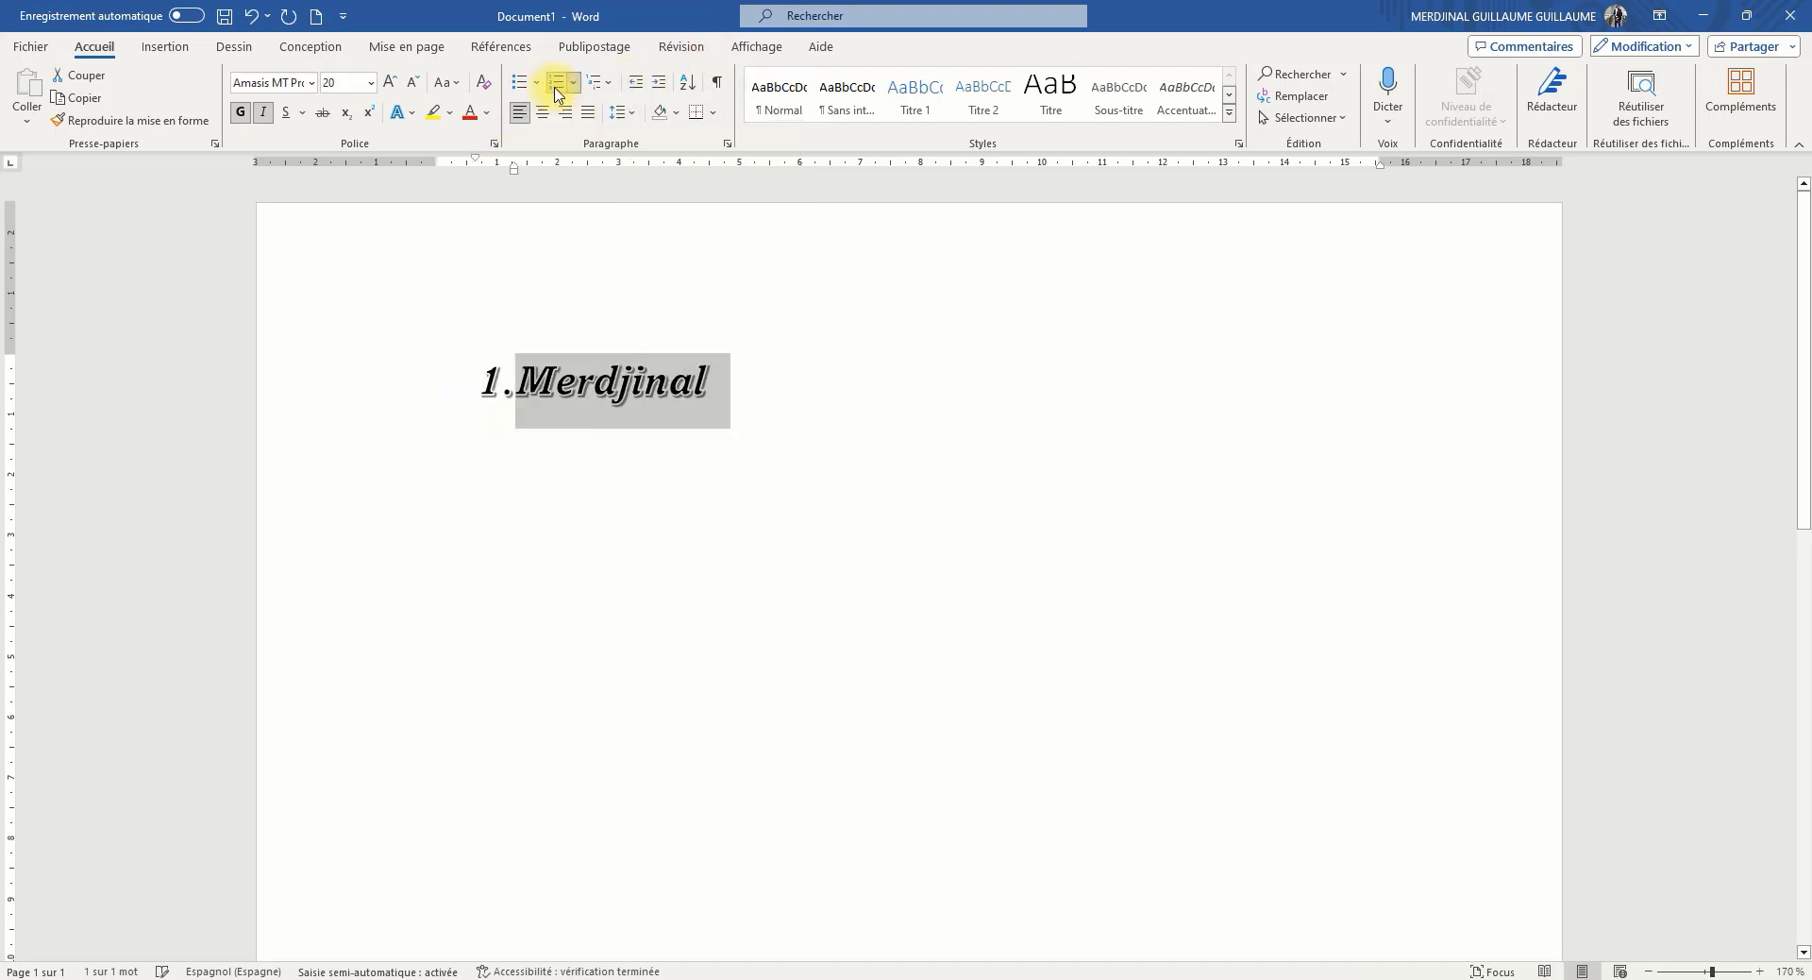
{"action": "left_click", "coordinate": [572, 90]}
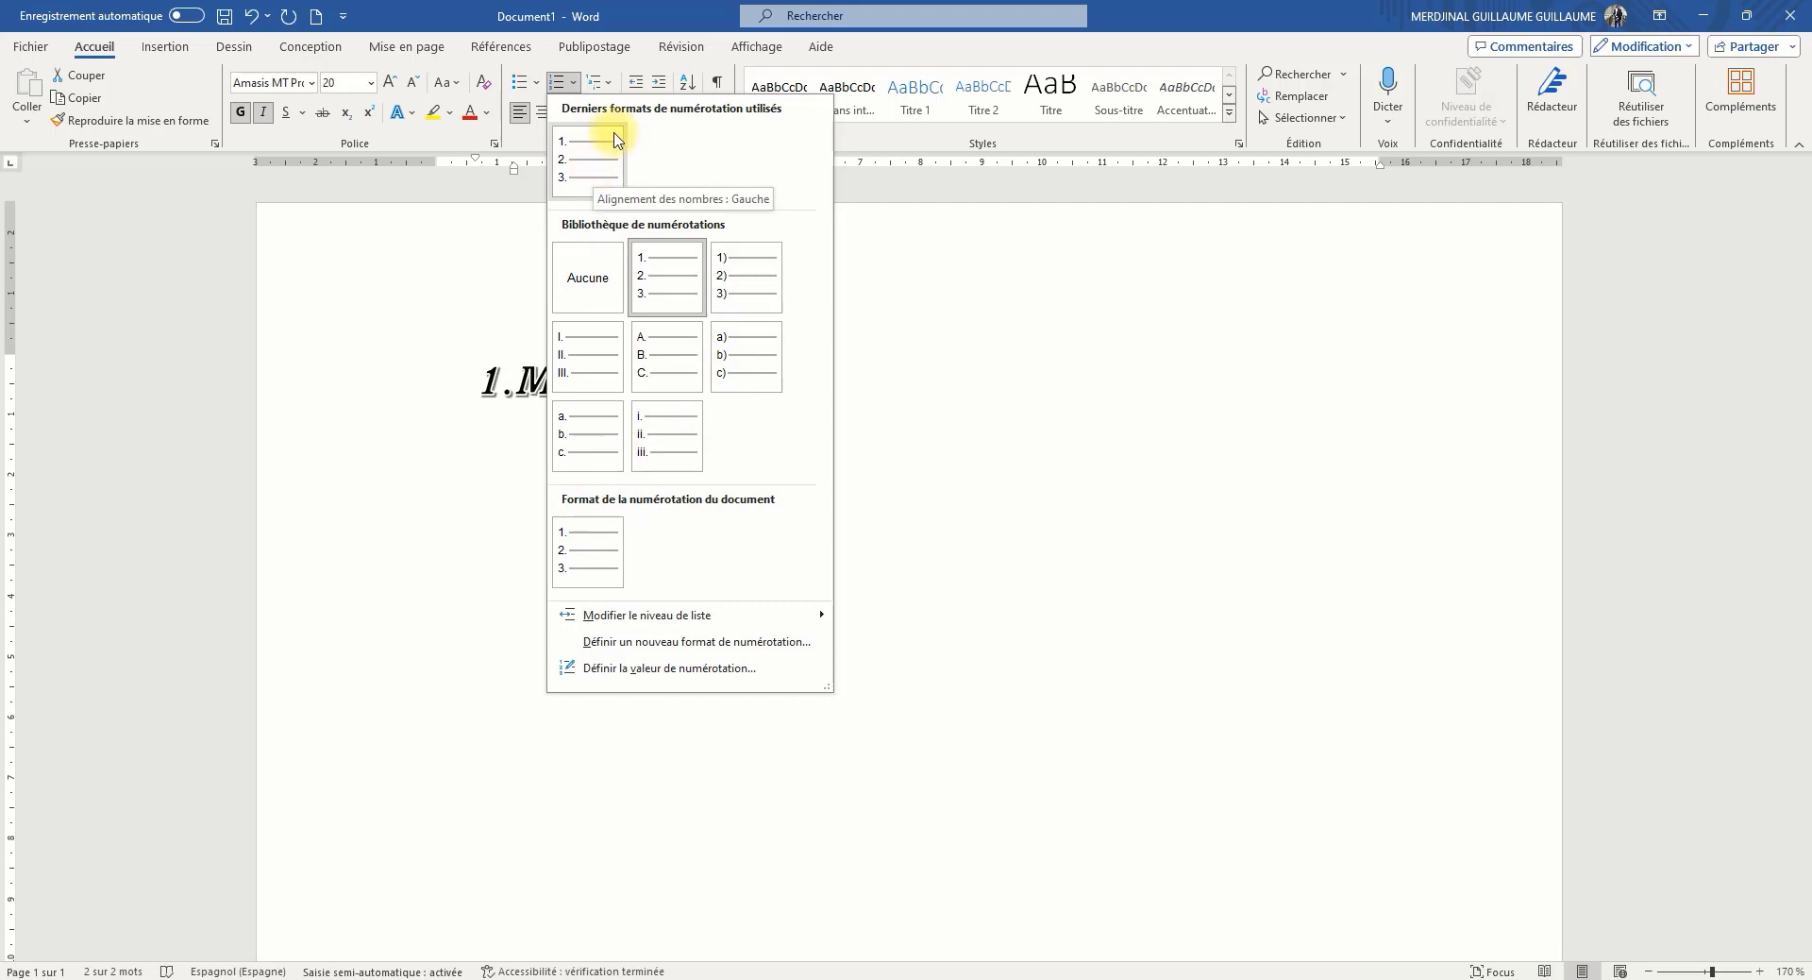
{"action": "left_click", "coordinate": [602, 84]}
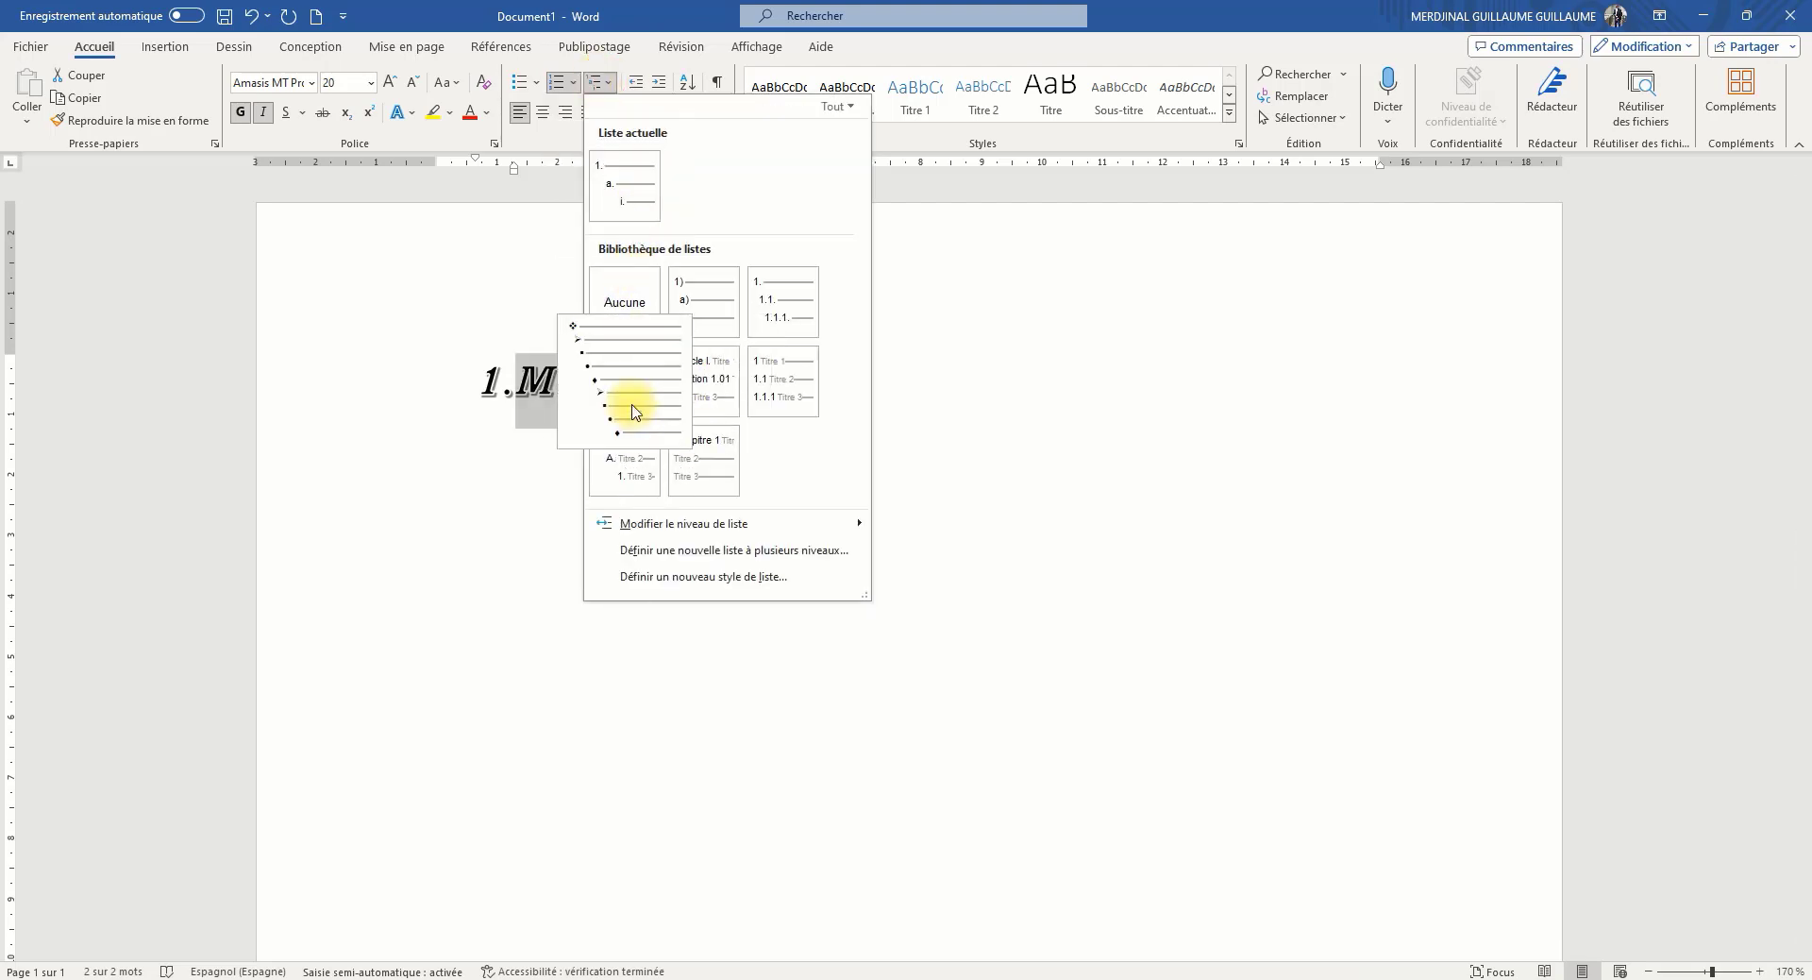
{"action": "left_click", "coordinate": [632, 412]}
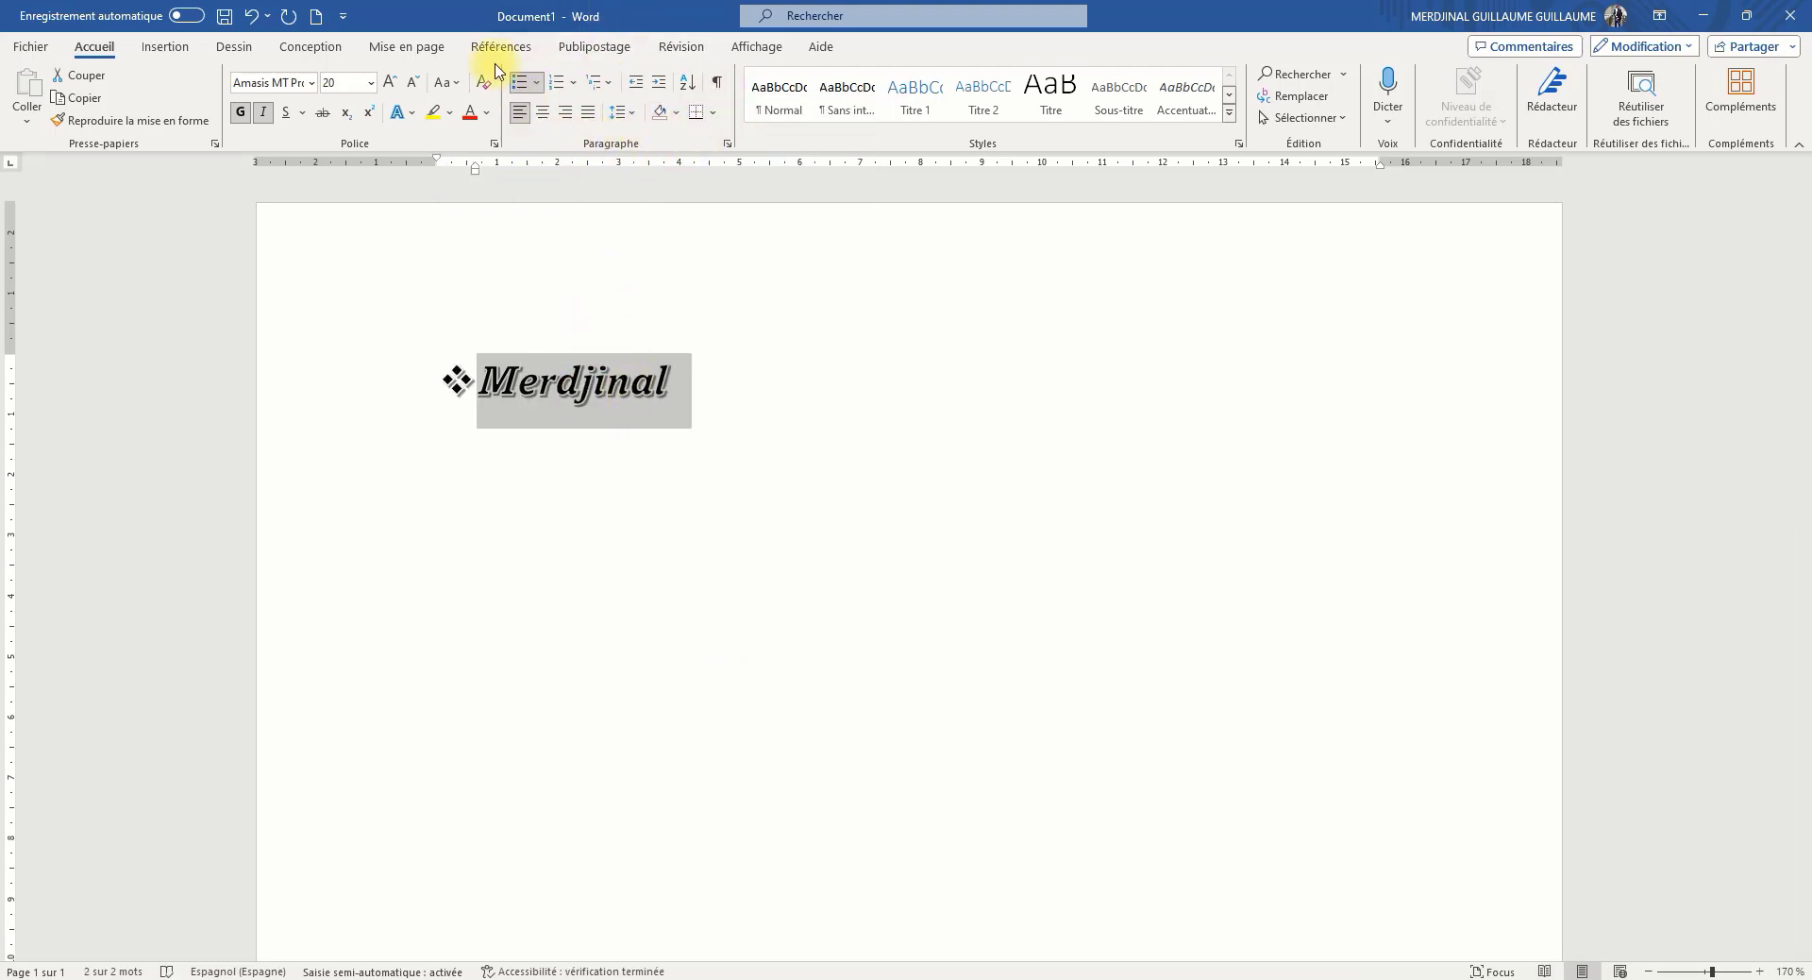
{"action": "left_click", "coordinate": [712, 115]}
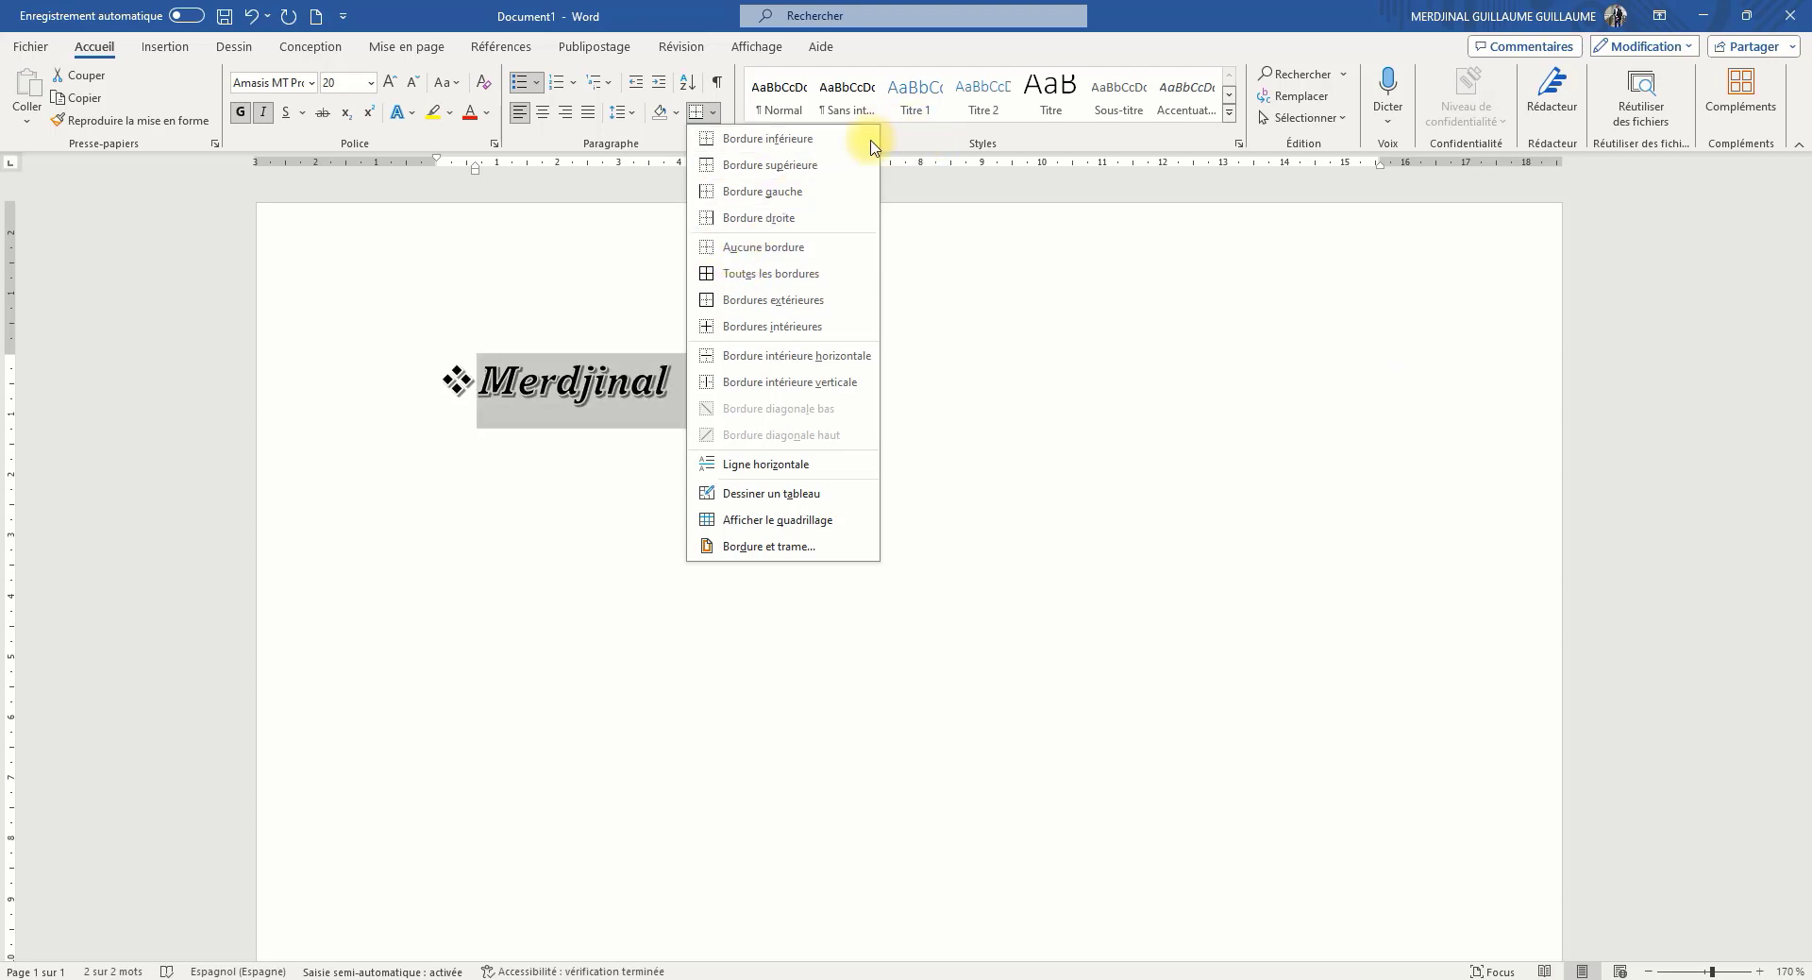
{"action": "left_click", "coordinate": [651, 154]}
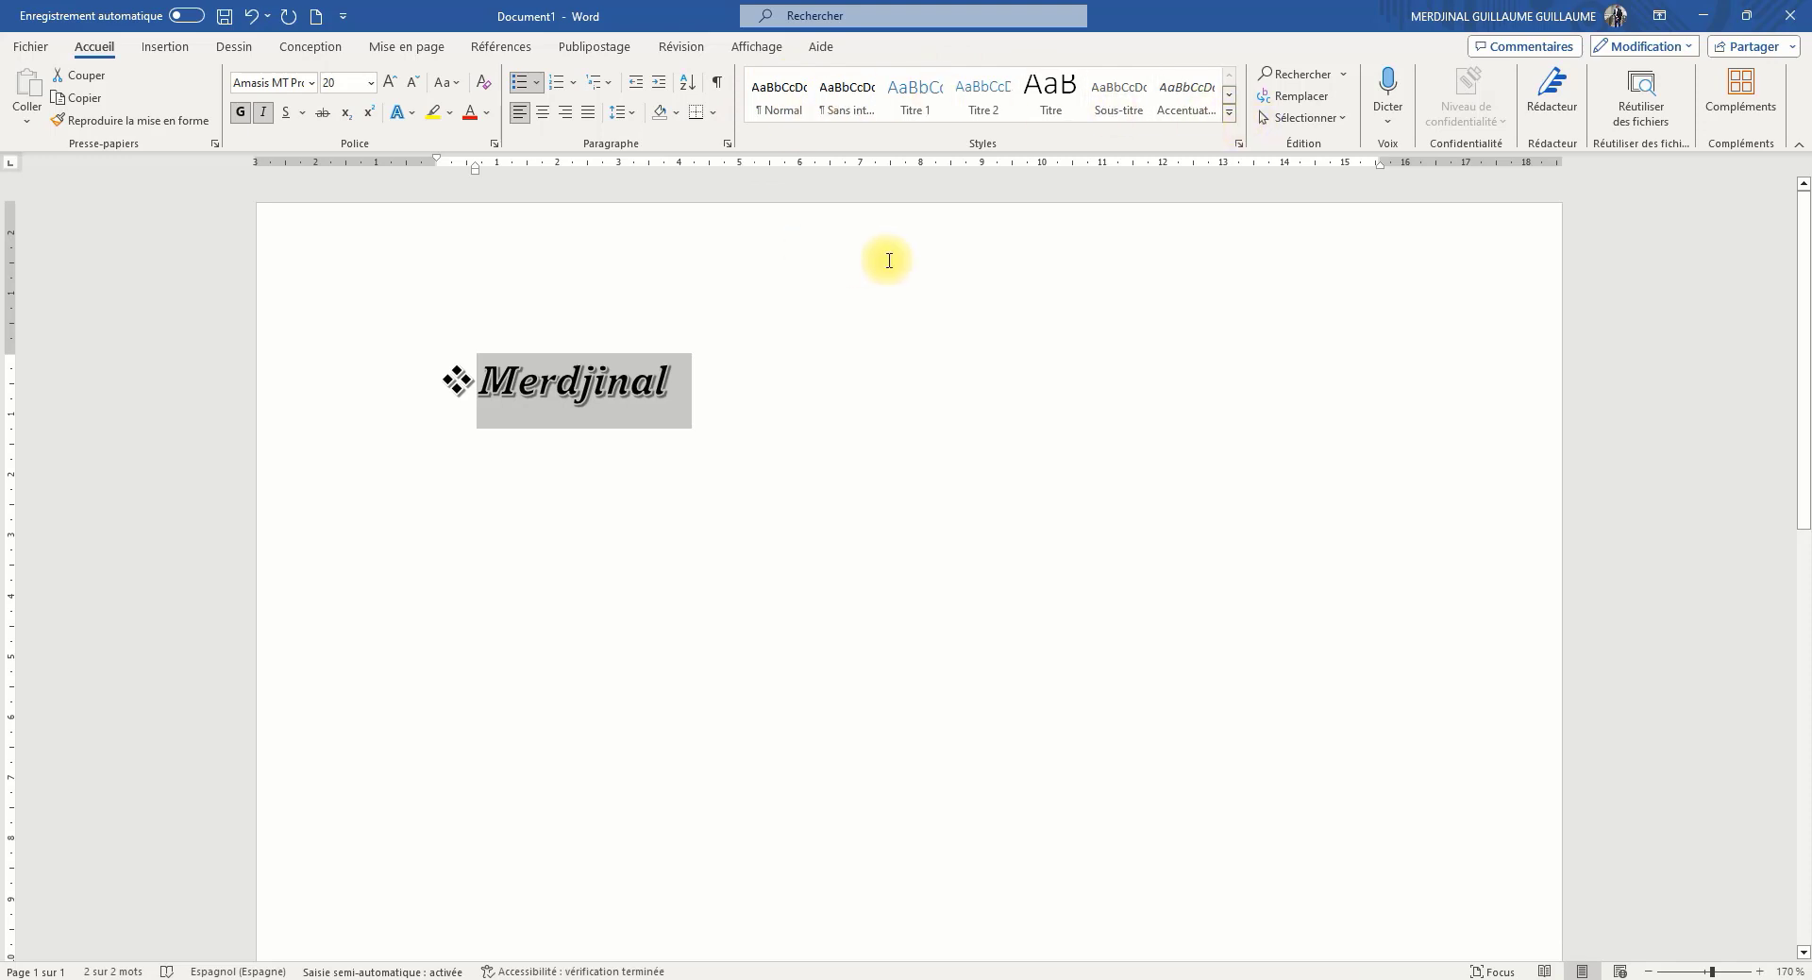
Try the Titre style on the selected name, and apply the Titre 2 style instead
{"action": "left_click", "coordinate": [1038, 102]}
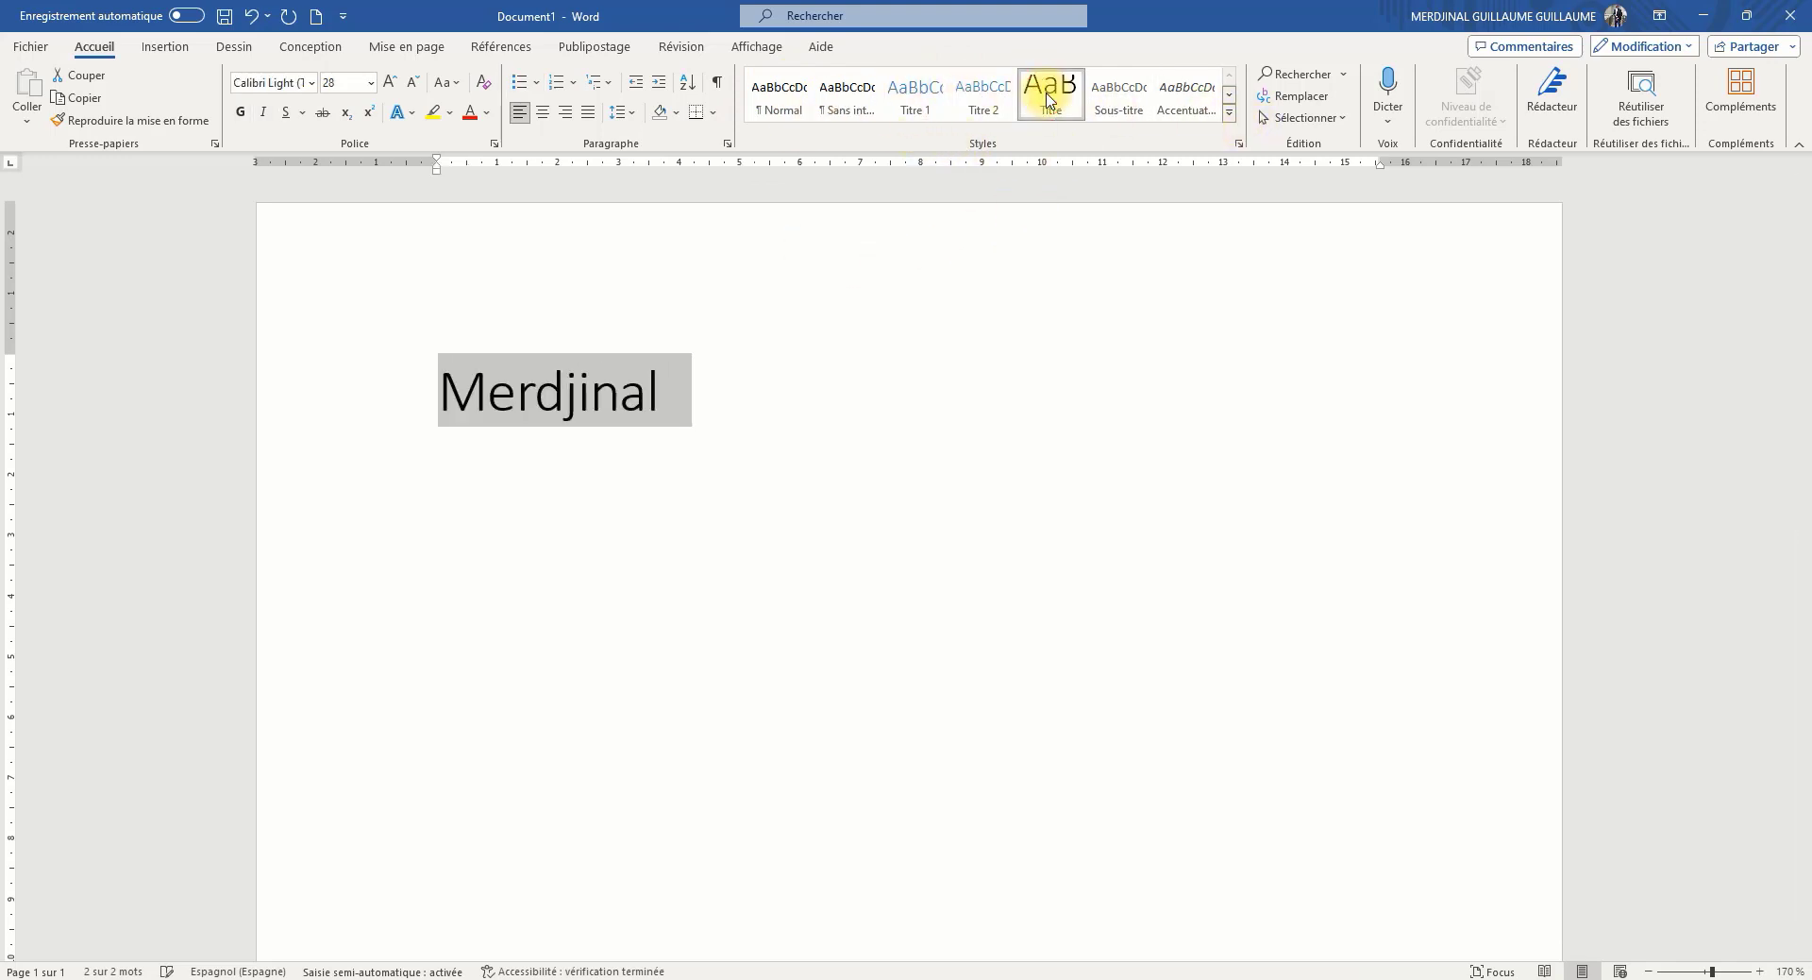
{"action": "left_click", "coordinate": [982, 104]}
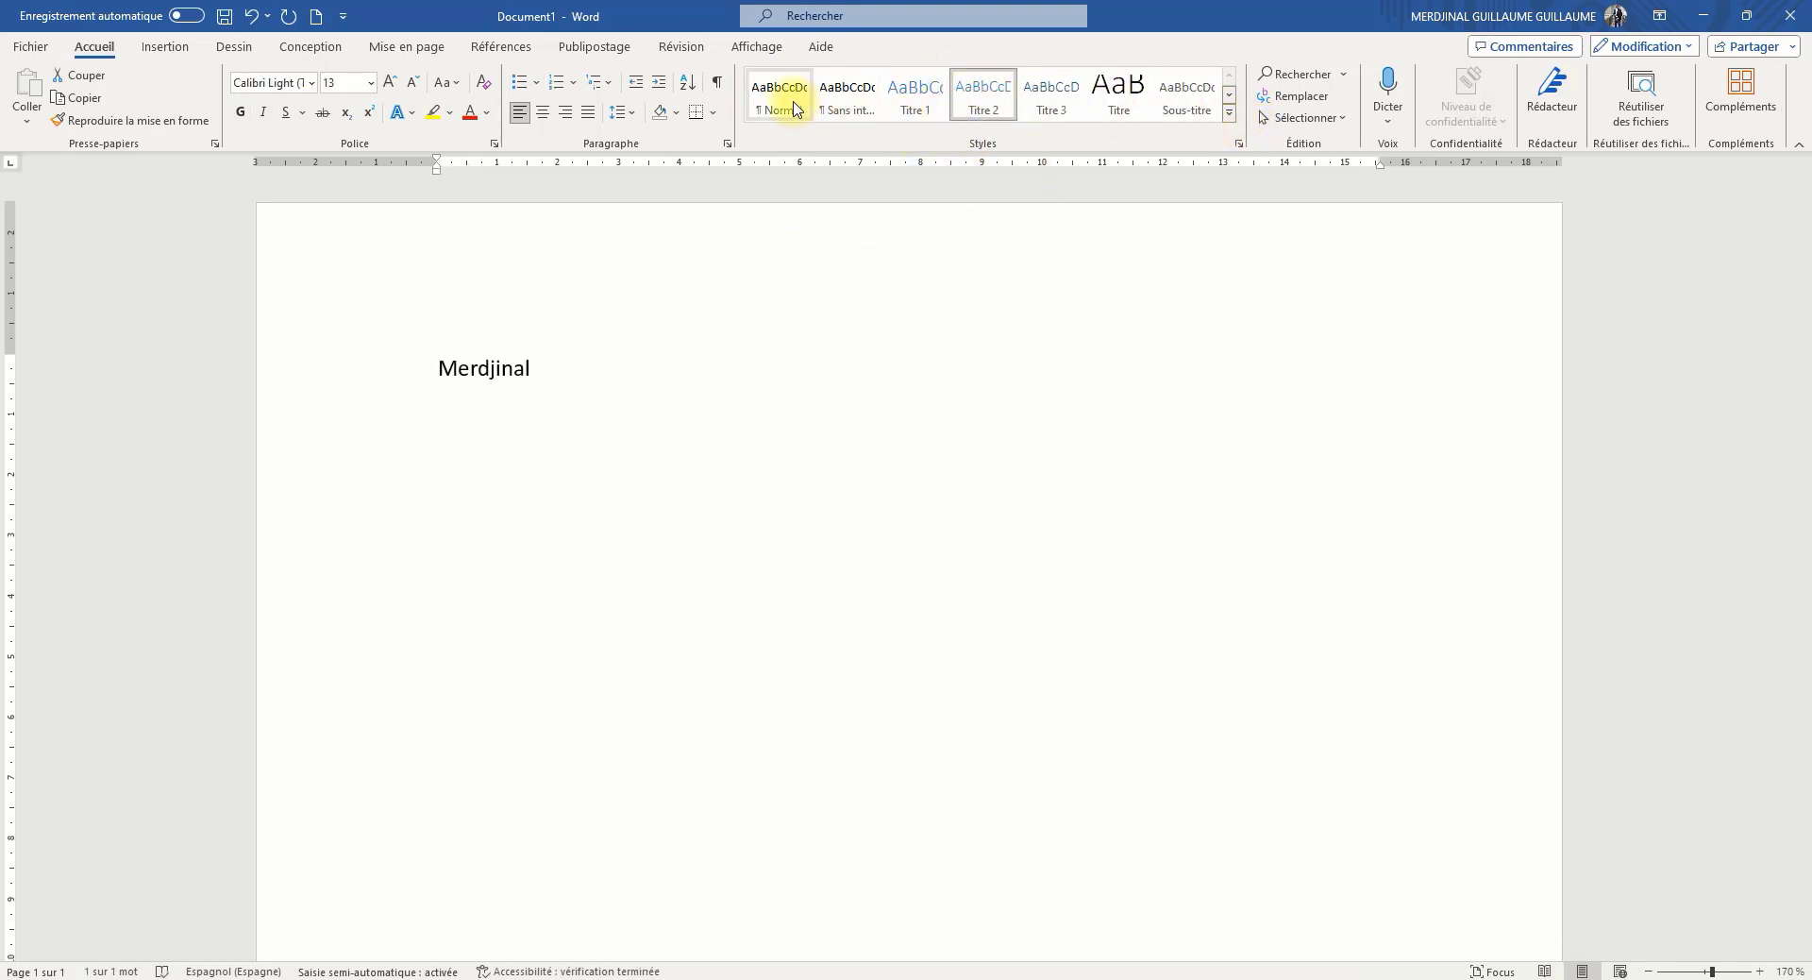
{"action": "left_click", "coordinate": [1229, 112]}
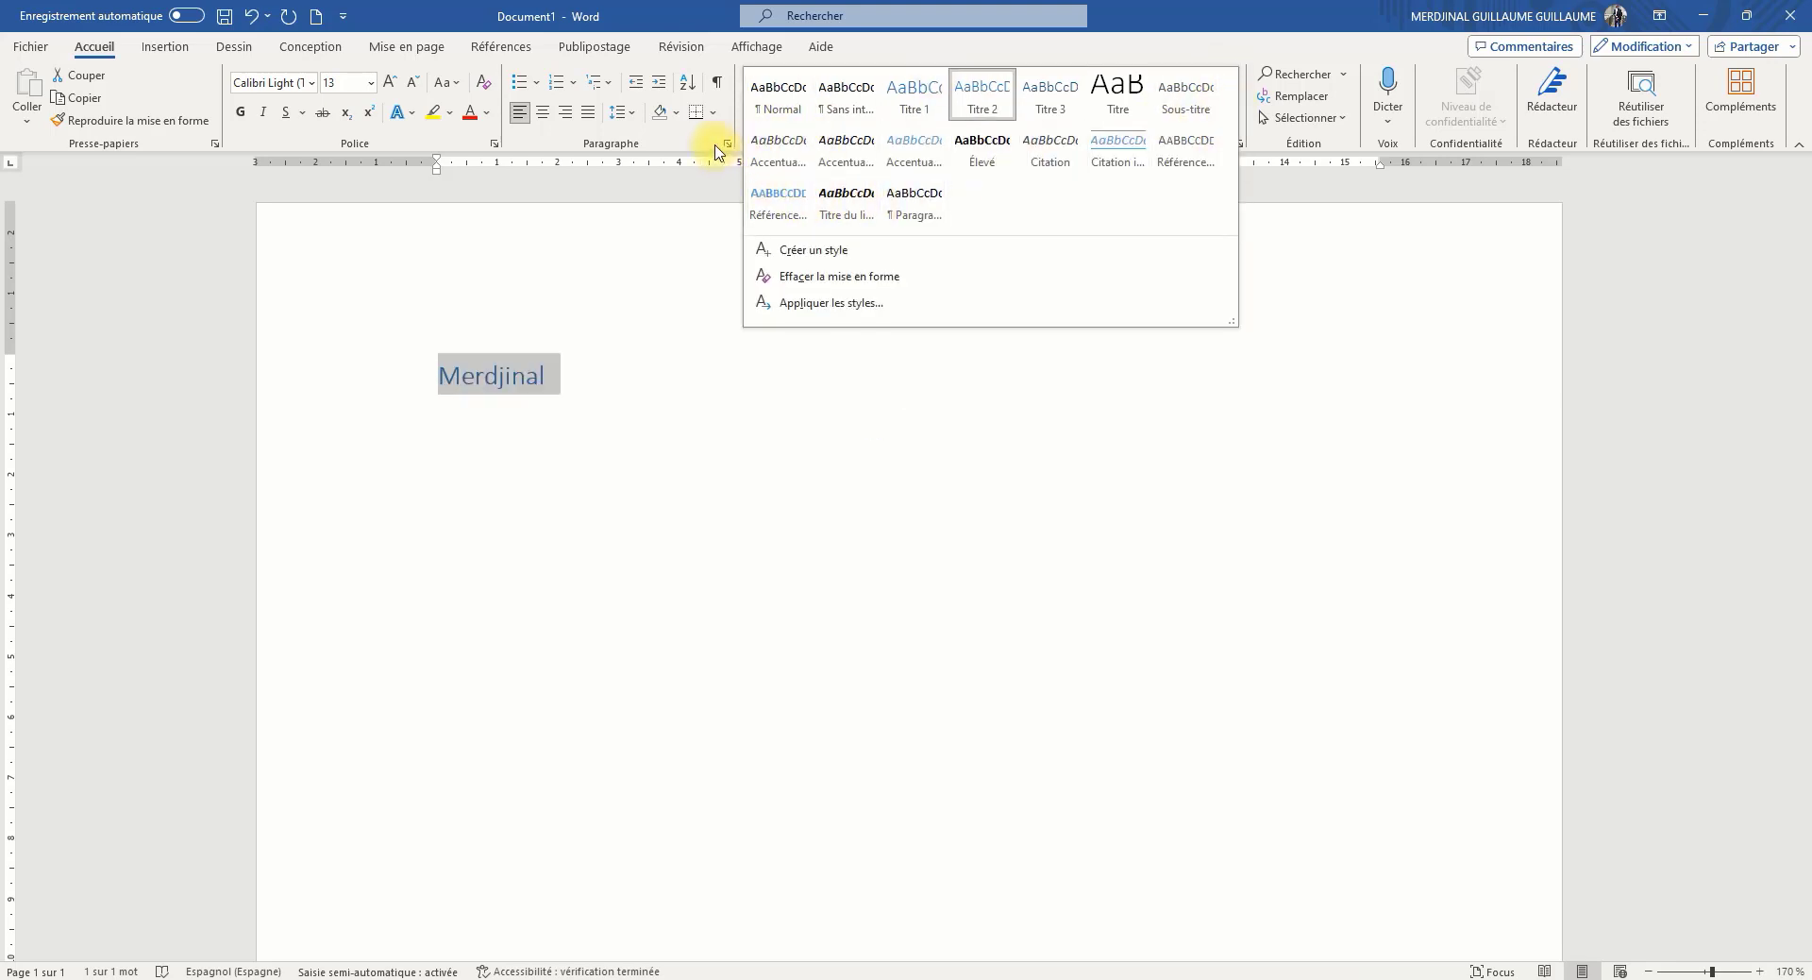
{"action": "left_click", "coordinate": [749, 138]}
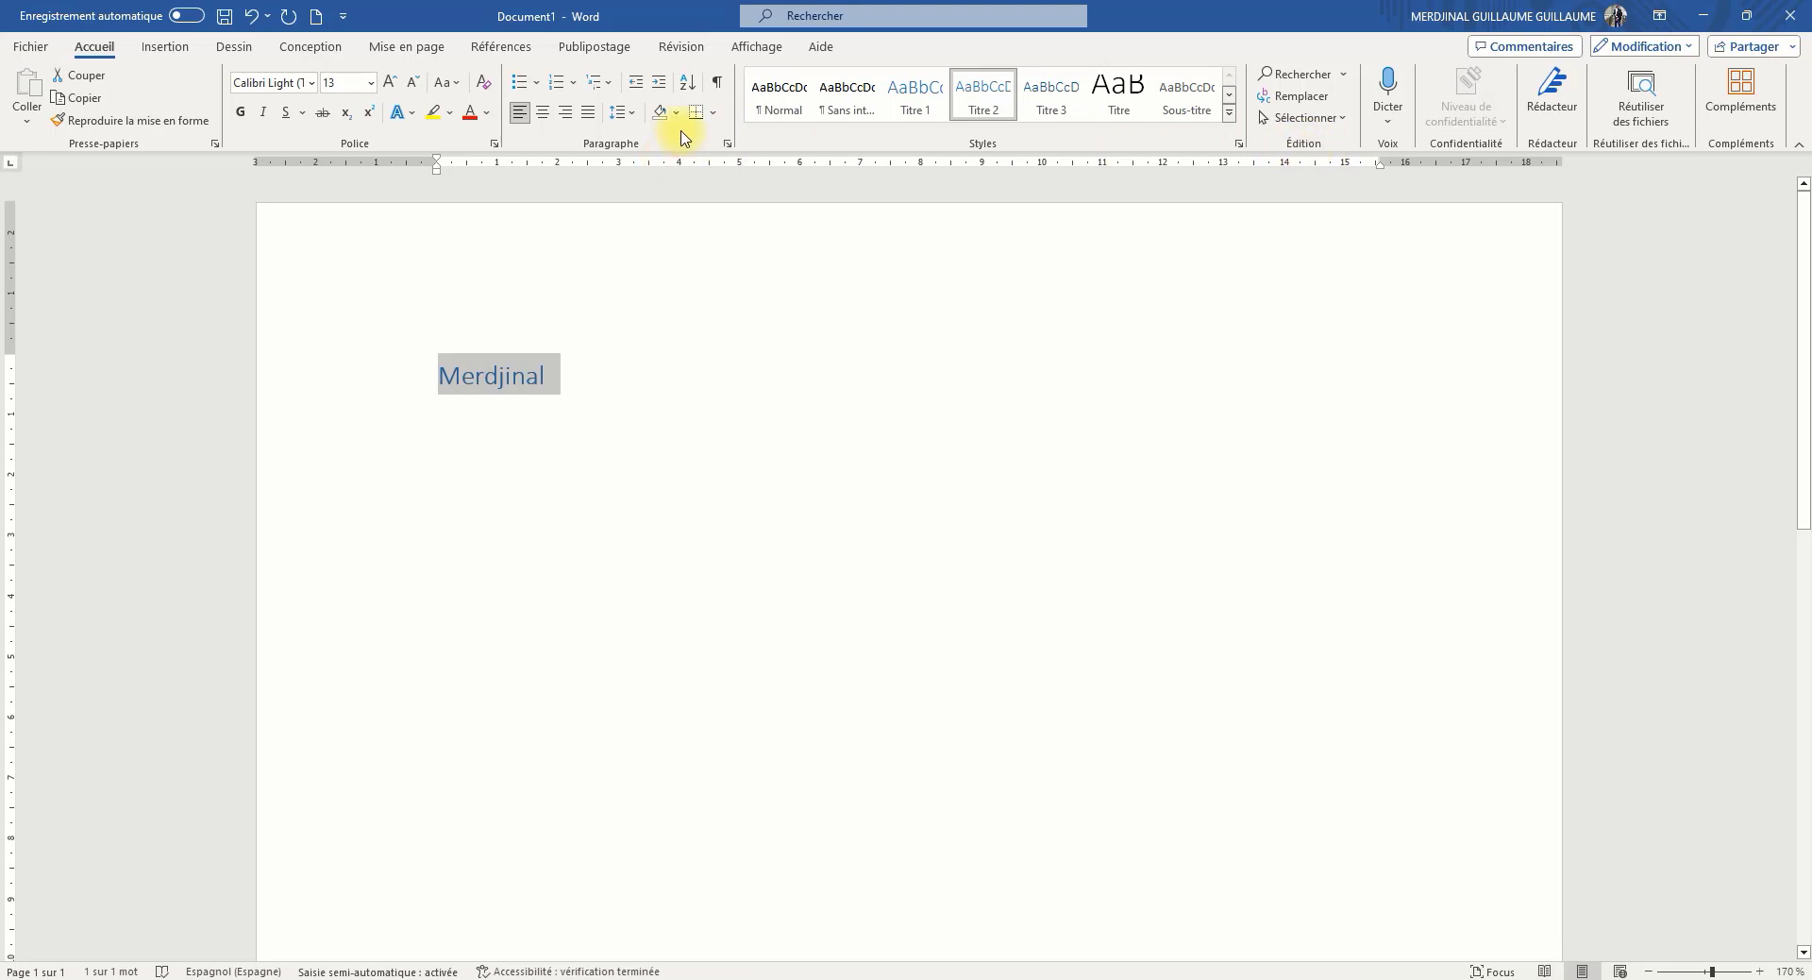
{"action": "left_click", "coordinate": [1317, 118]}
{"action": "left_click", "coordinate": [1318, 117]}
{"action": "left_click", "coordinate": [1392, 128]}
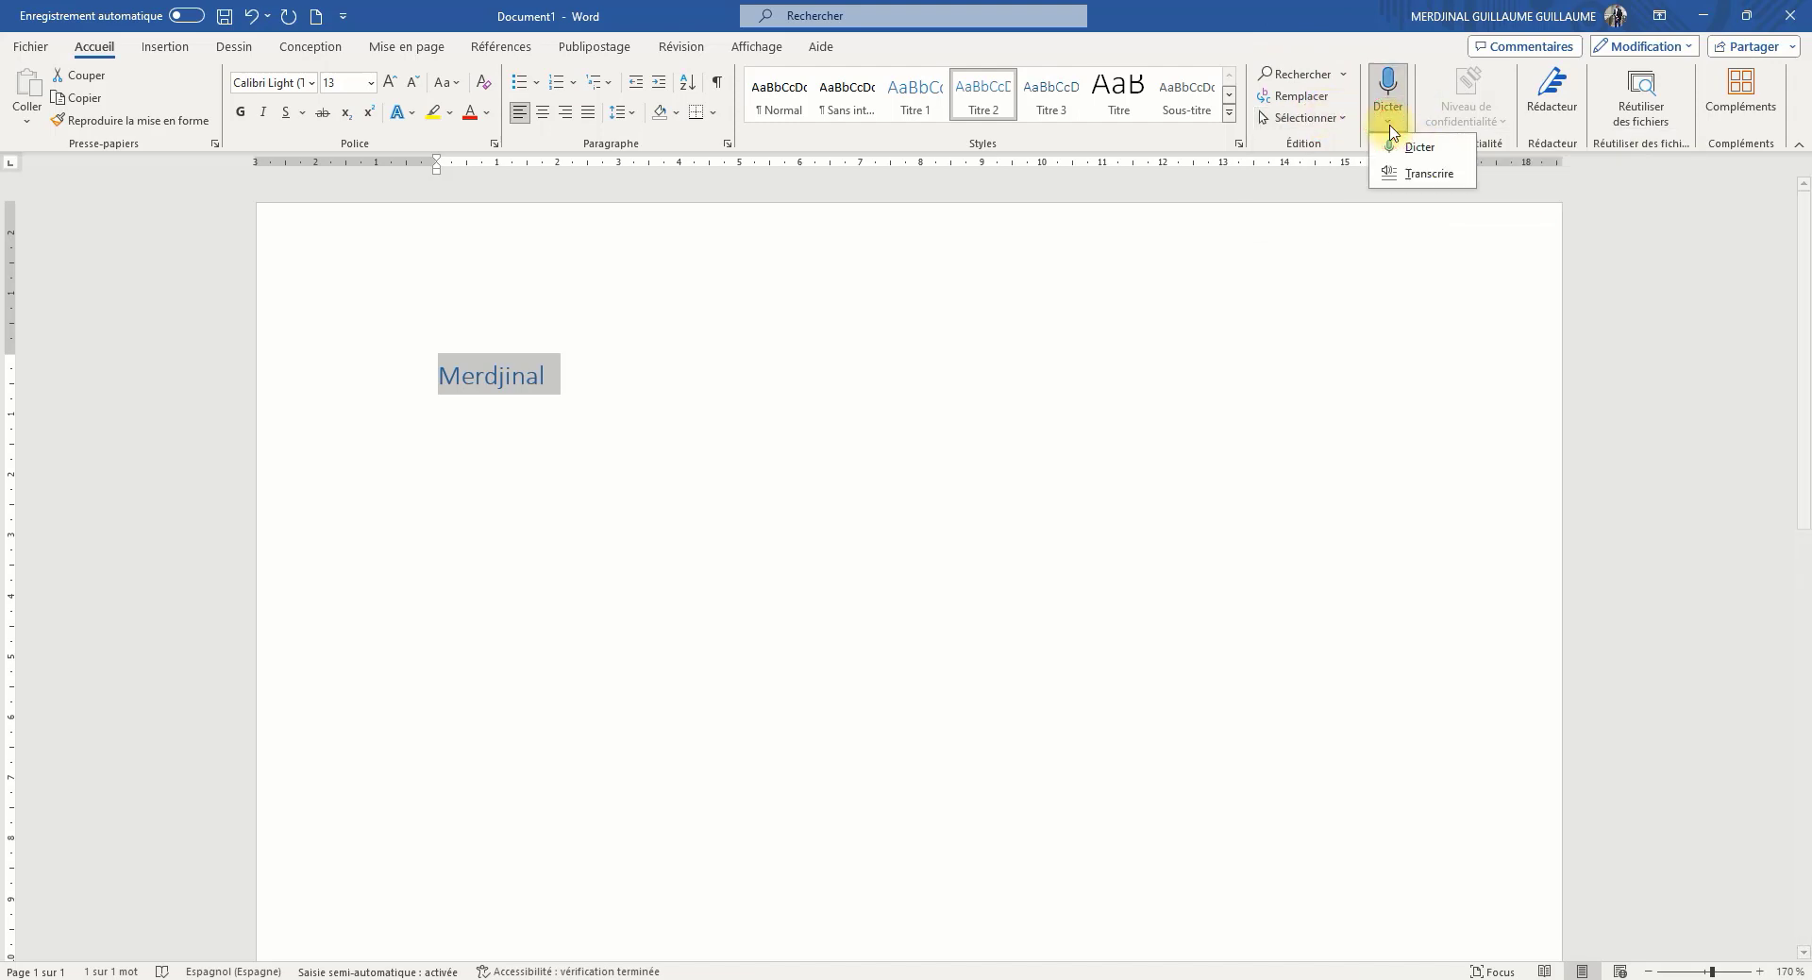
{"action": "left_click", "coordinate": [1394, 130]}
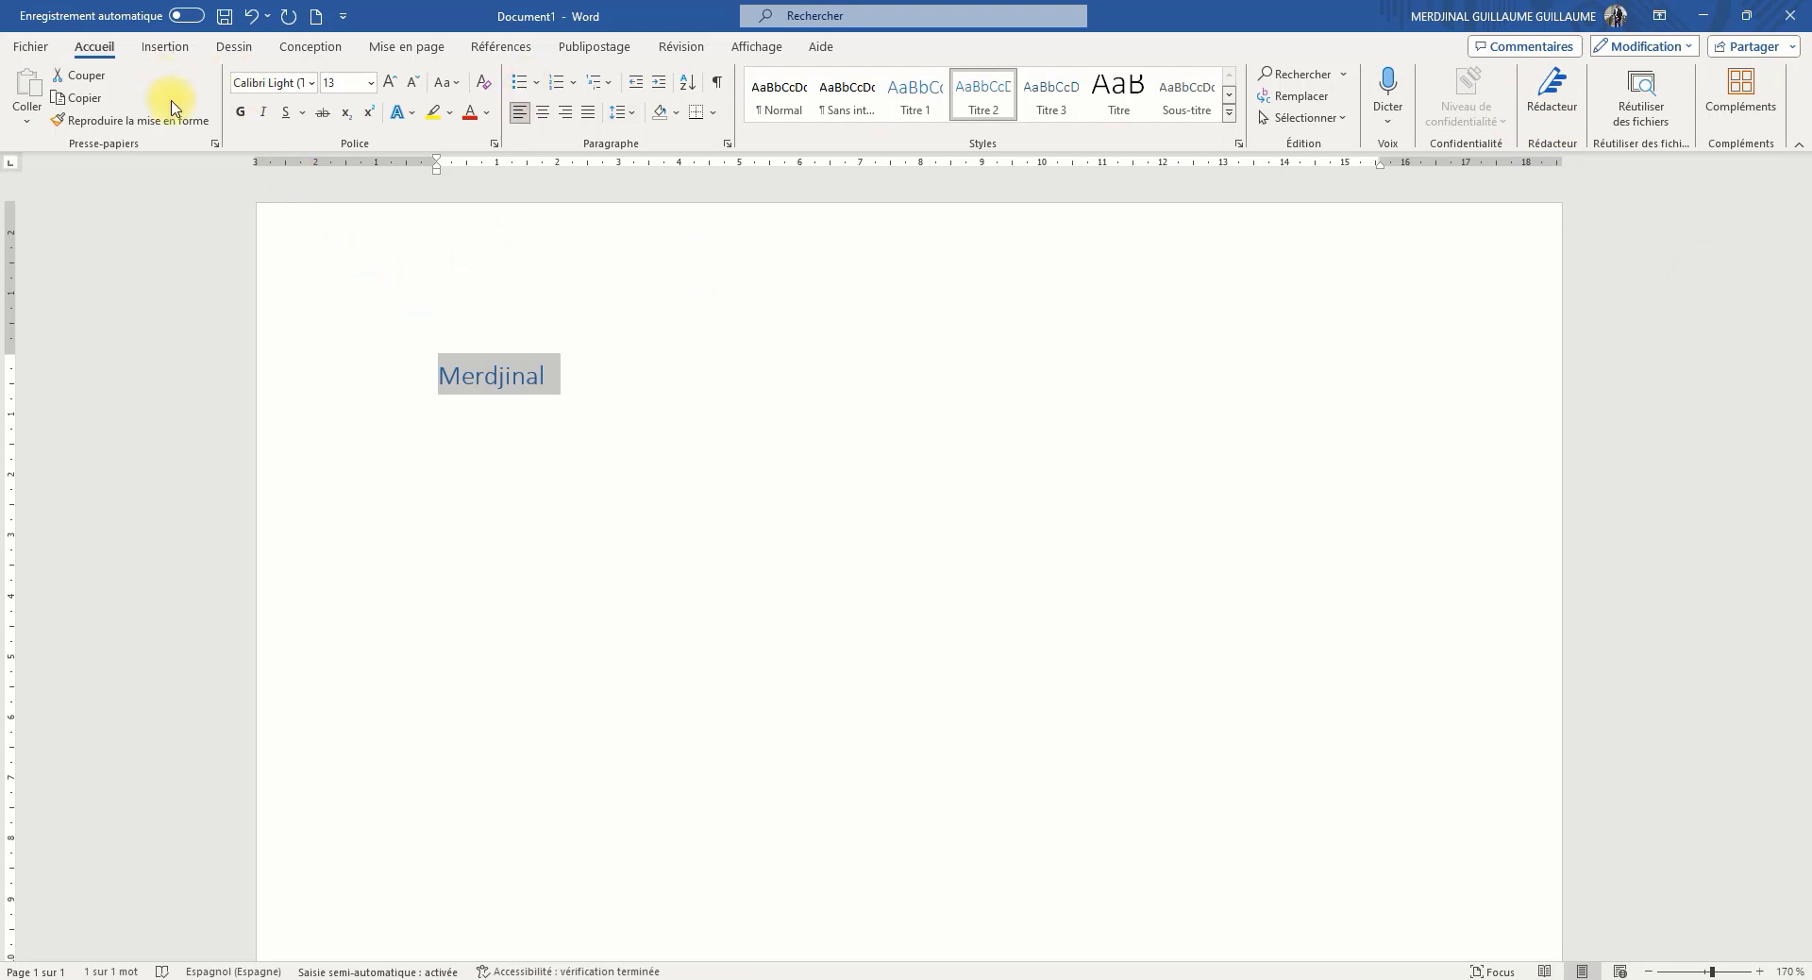
Browse the cover page designs and insert the Austin cover page into the document
{"action": "left_click", "coordinate": [164, 50]}
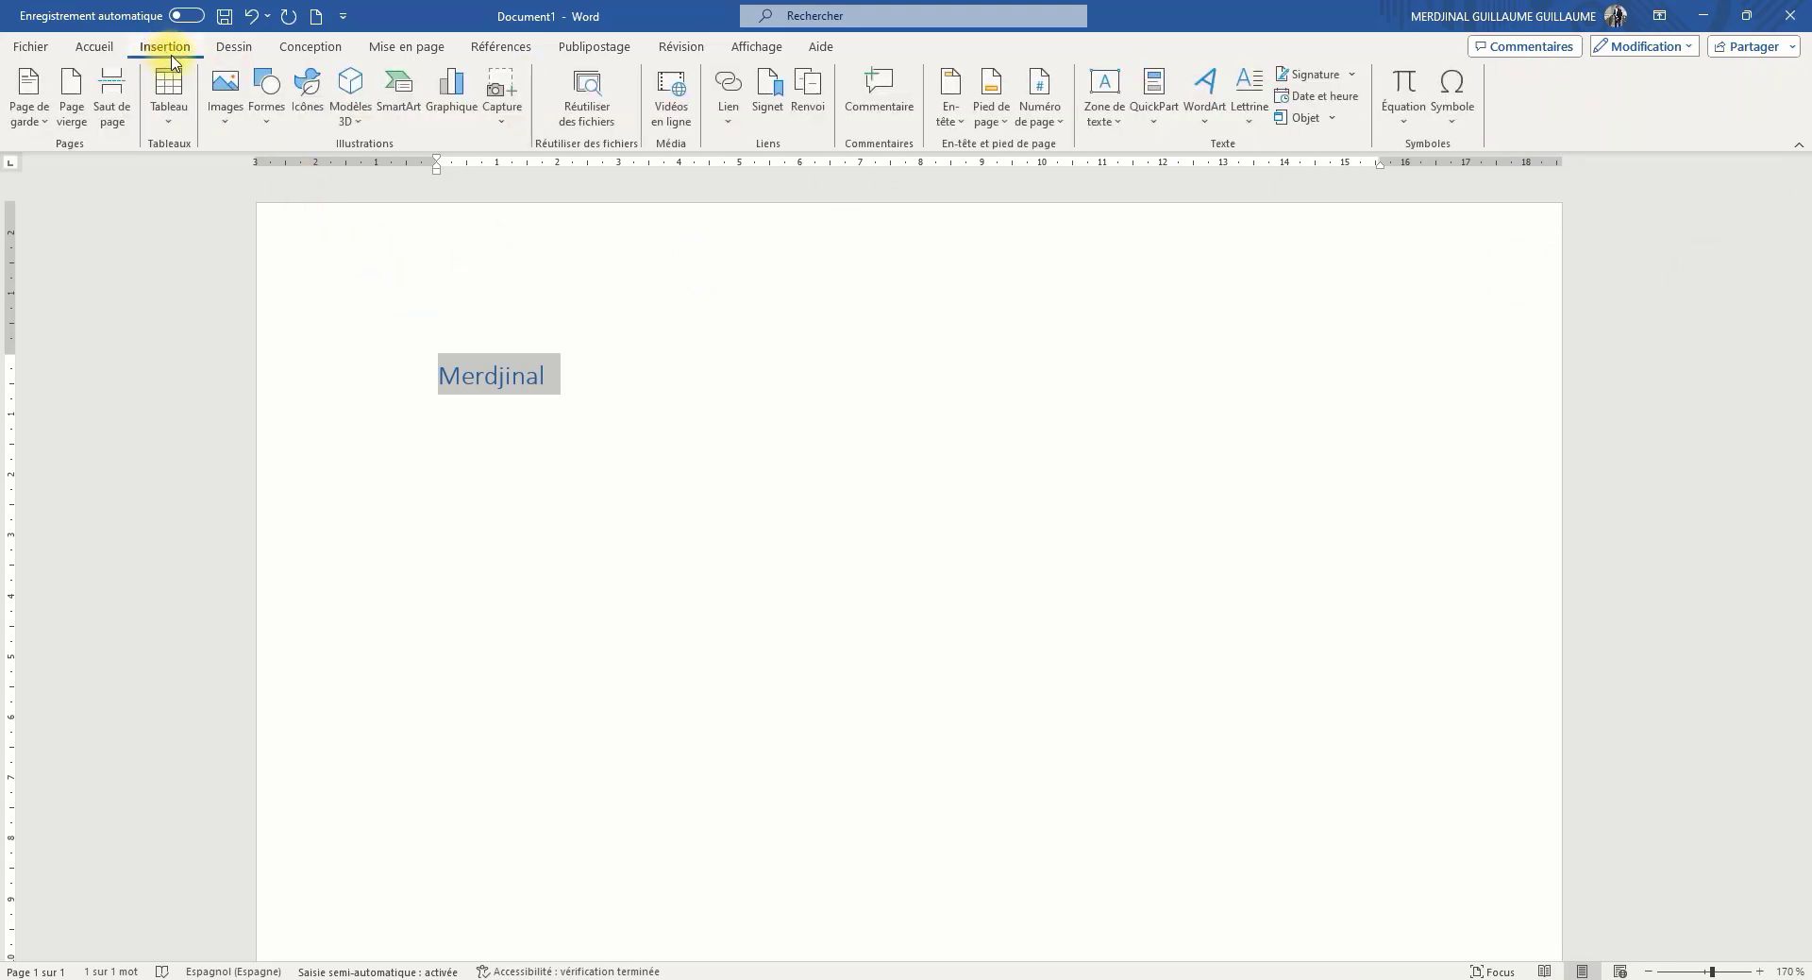
{"action": "left_click", "coordinate": [29, 117]}
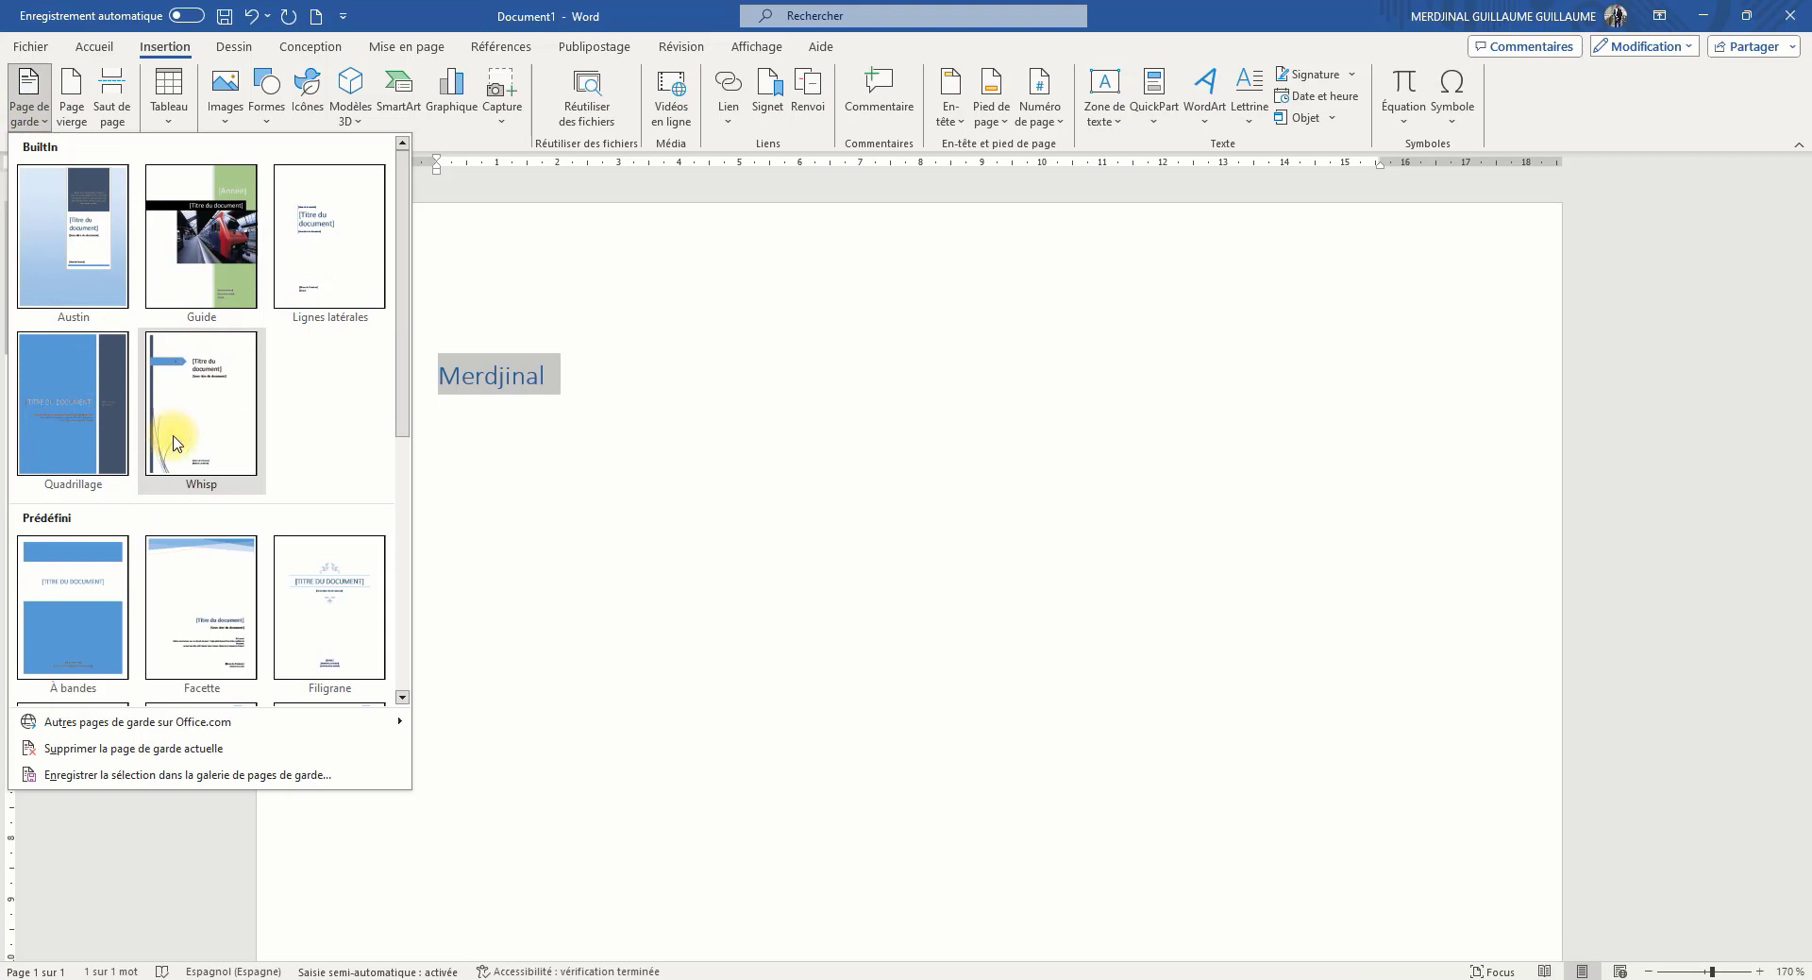
{"action": "scroll", "coordinate": [251, 629], "scroll_direction": "down", "scroll_amount": 3}
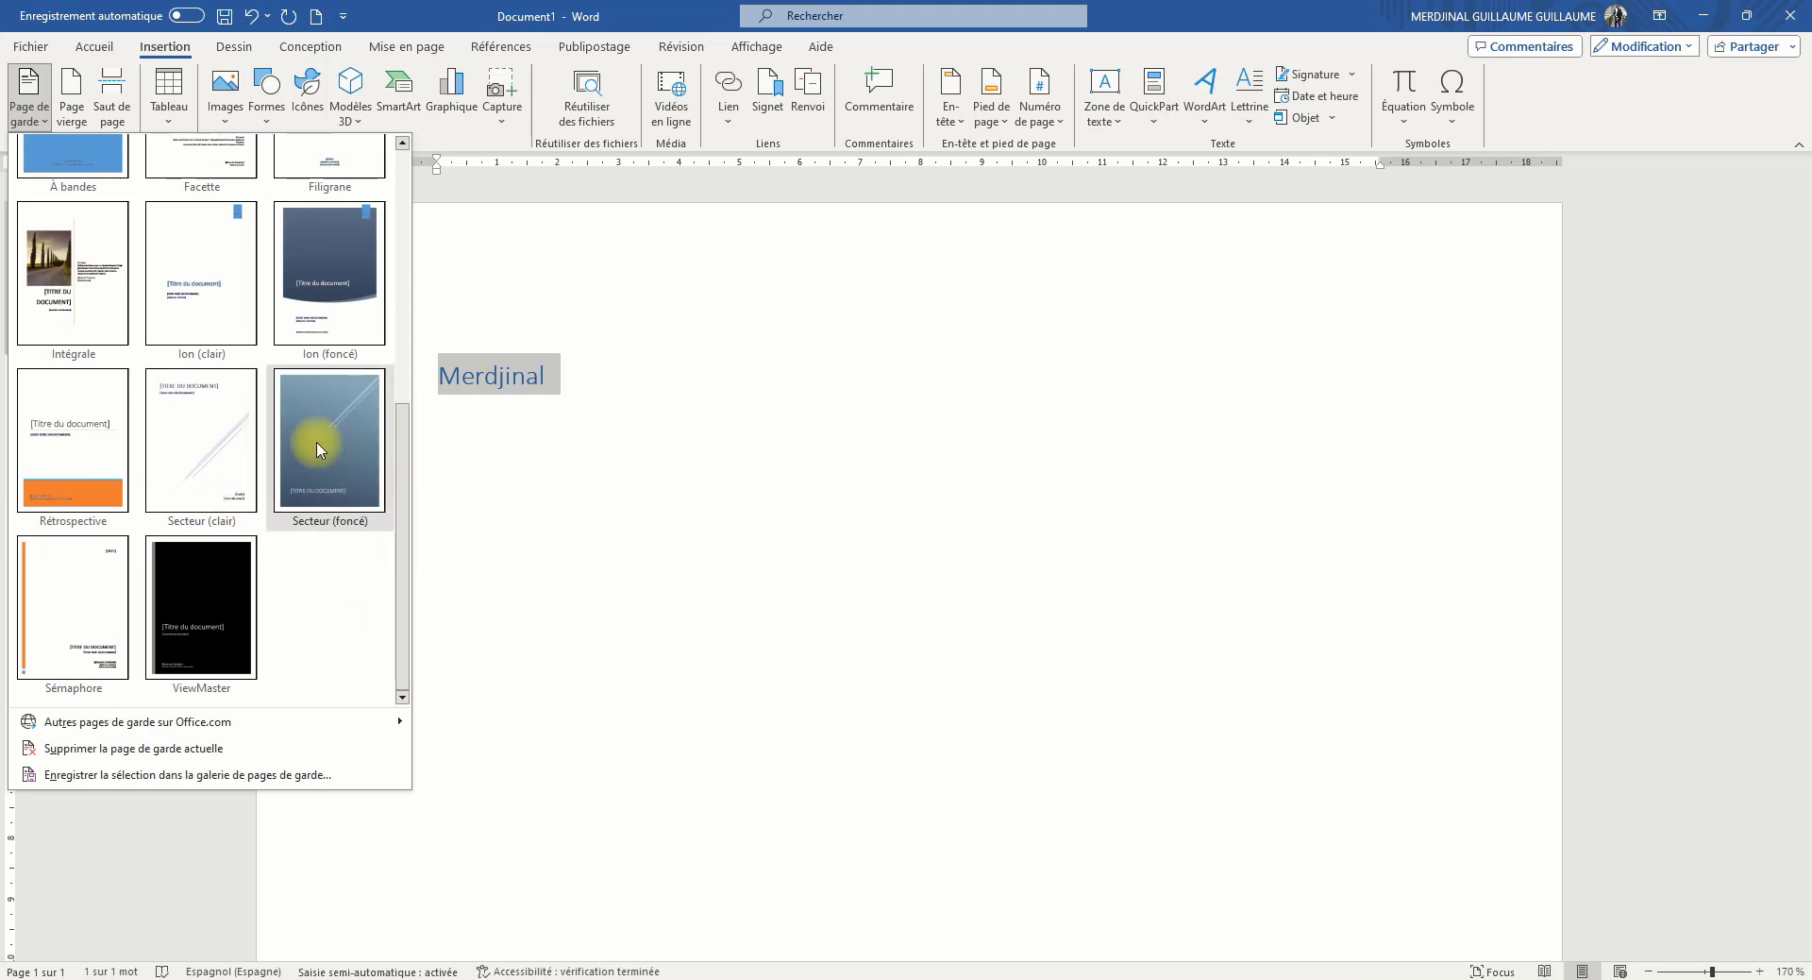
{"action": "scroll", "coordinate": [314, 455], "scroll_direction": "up", "scroll_amount": 5}
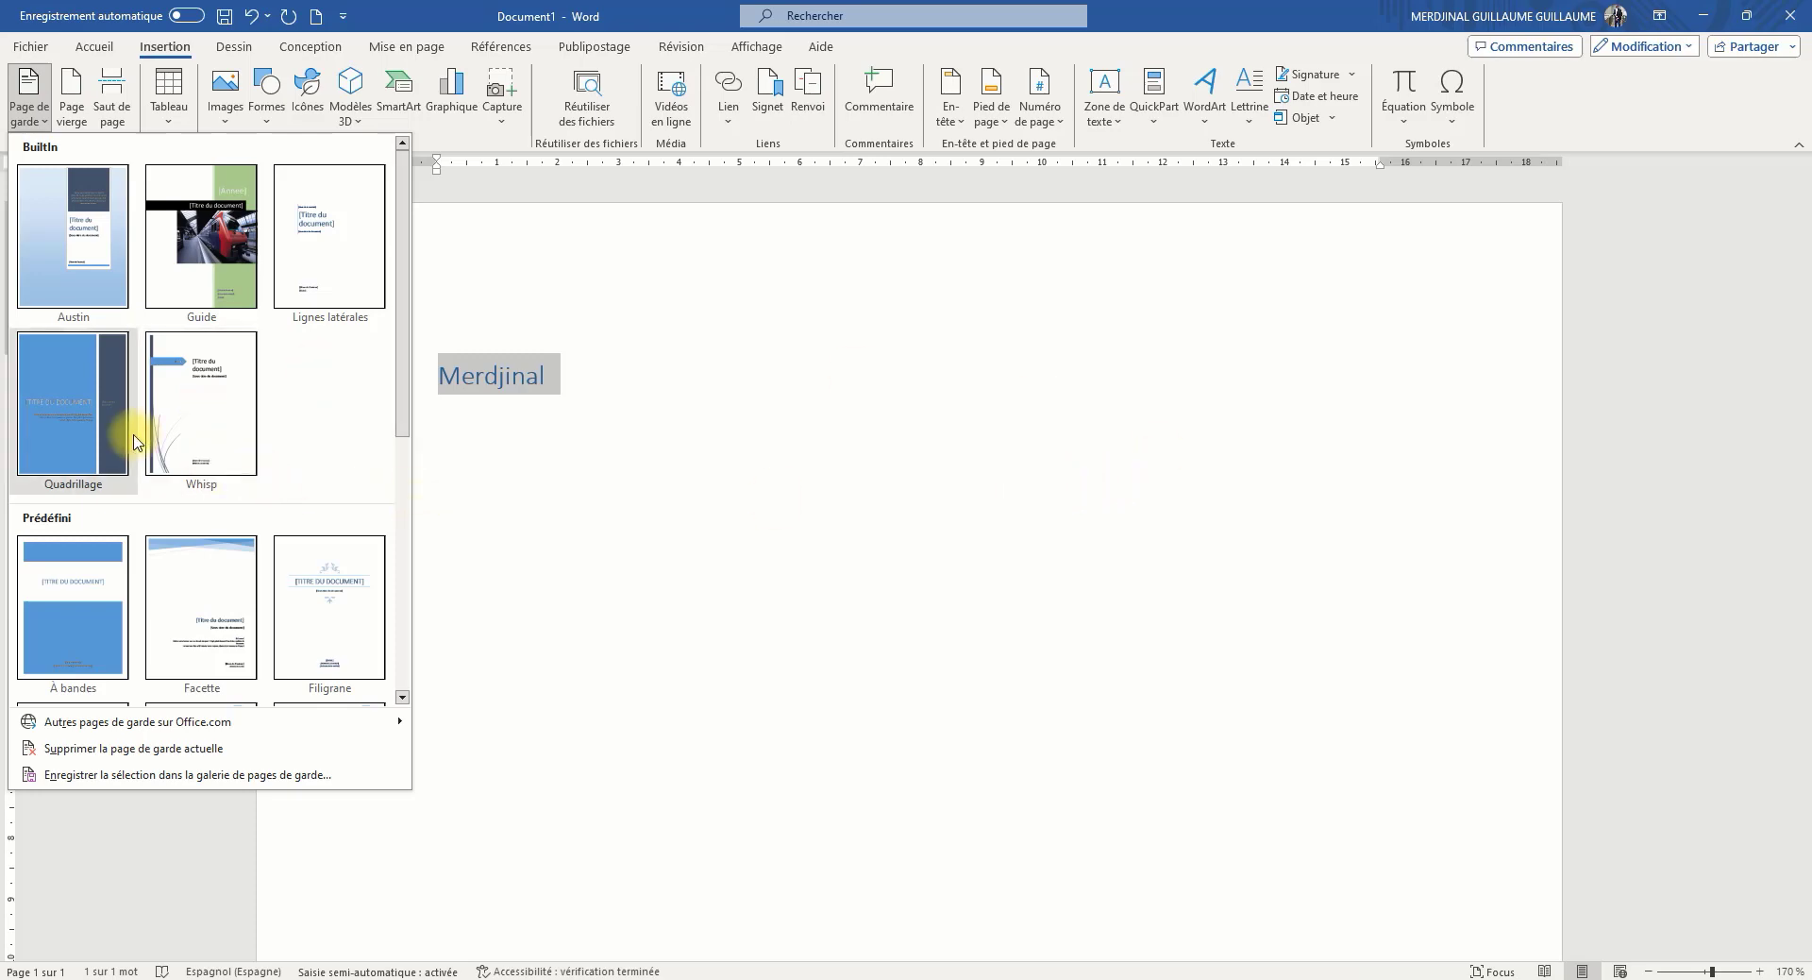
{"action": "left_click", "coordinate": [90, 289]}
Examine the inserted cover page, including its summary, title, subtitle and author fields, and the page that follows it
{"action": "scroll", "coordinate": [781, 367], "scroll_direction": "down", "scroll_amount": 15}
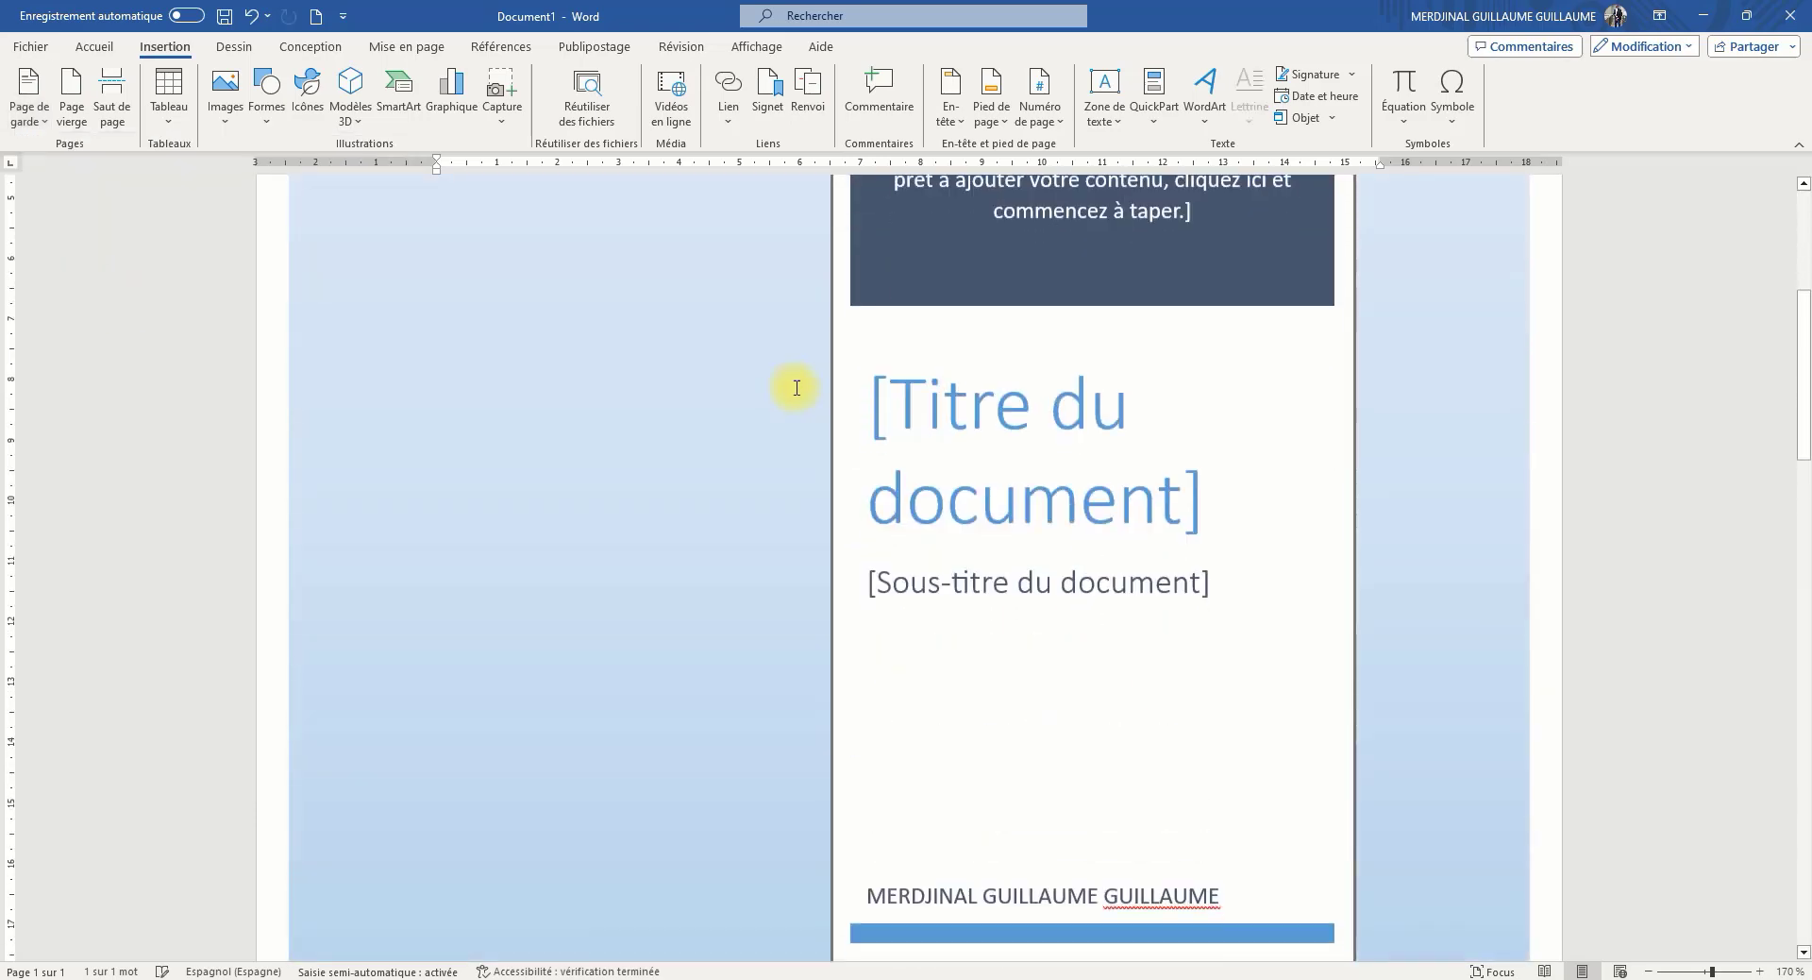
{"action": "scroll", "coordinate": [955, 490], "scroll_direction": "up", "scroll_amount": 10}
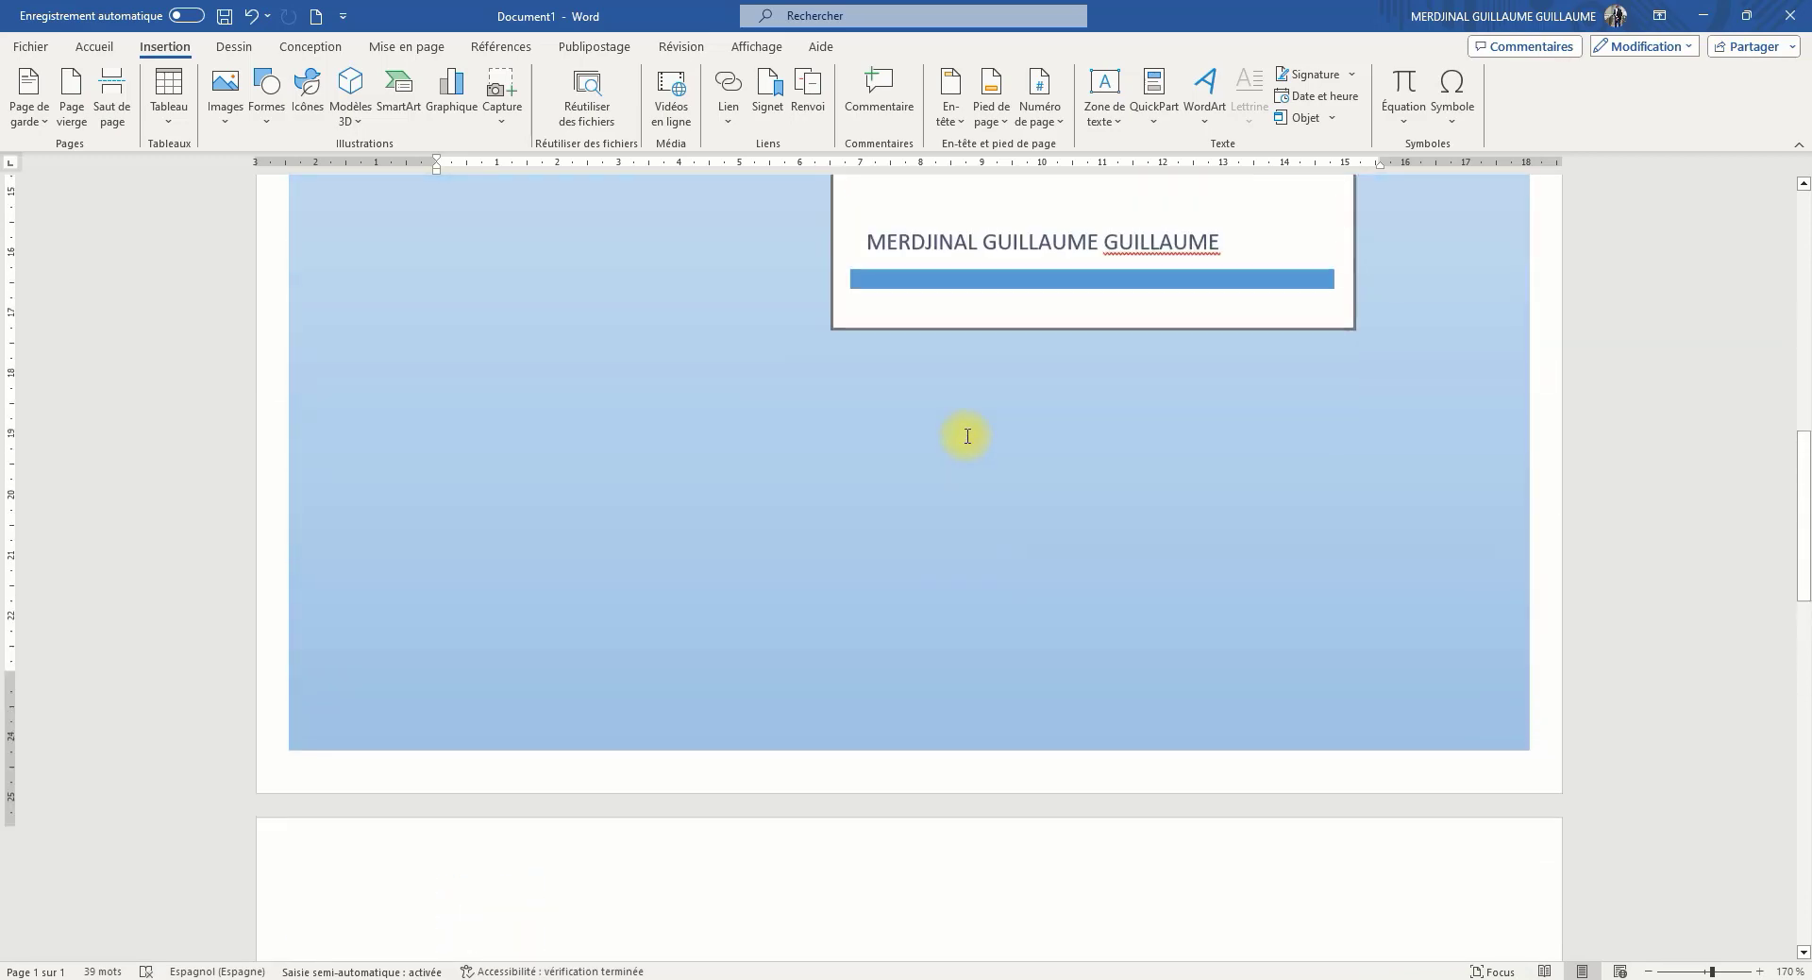
{"action": "scroll", "coordinate": [922, 465], "scroll_direction": "down", "scroll_amount": 8}
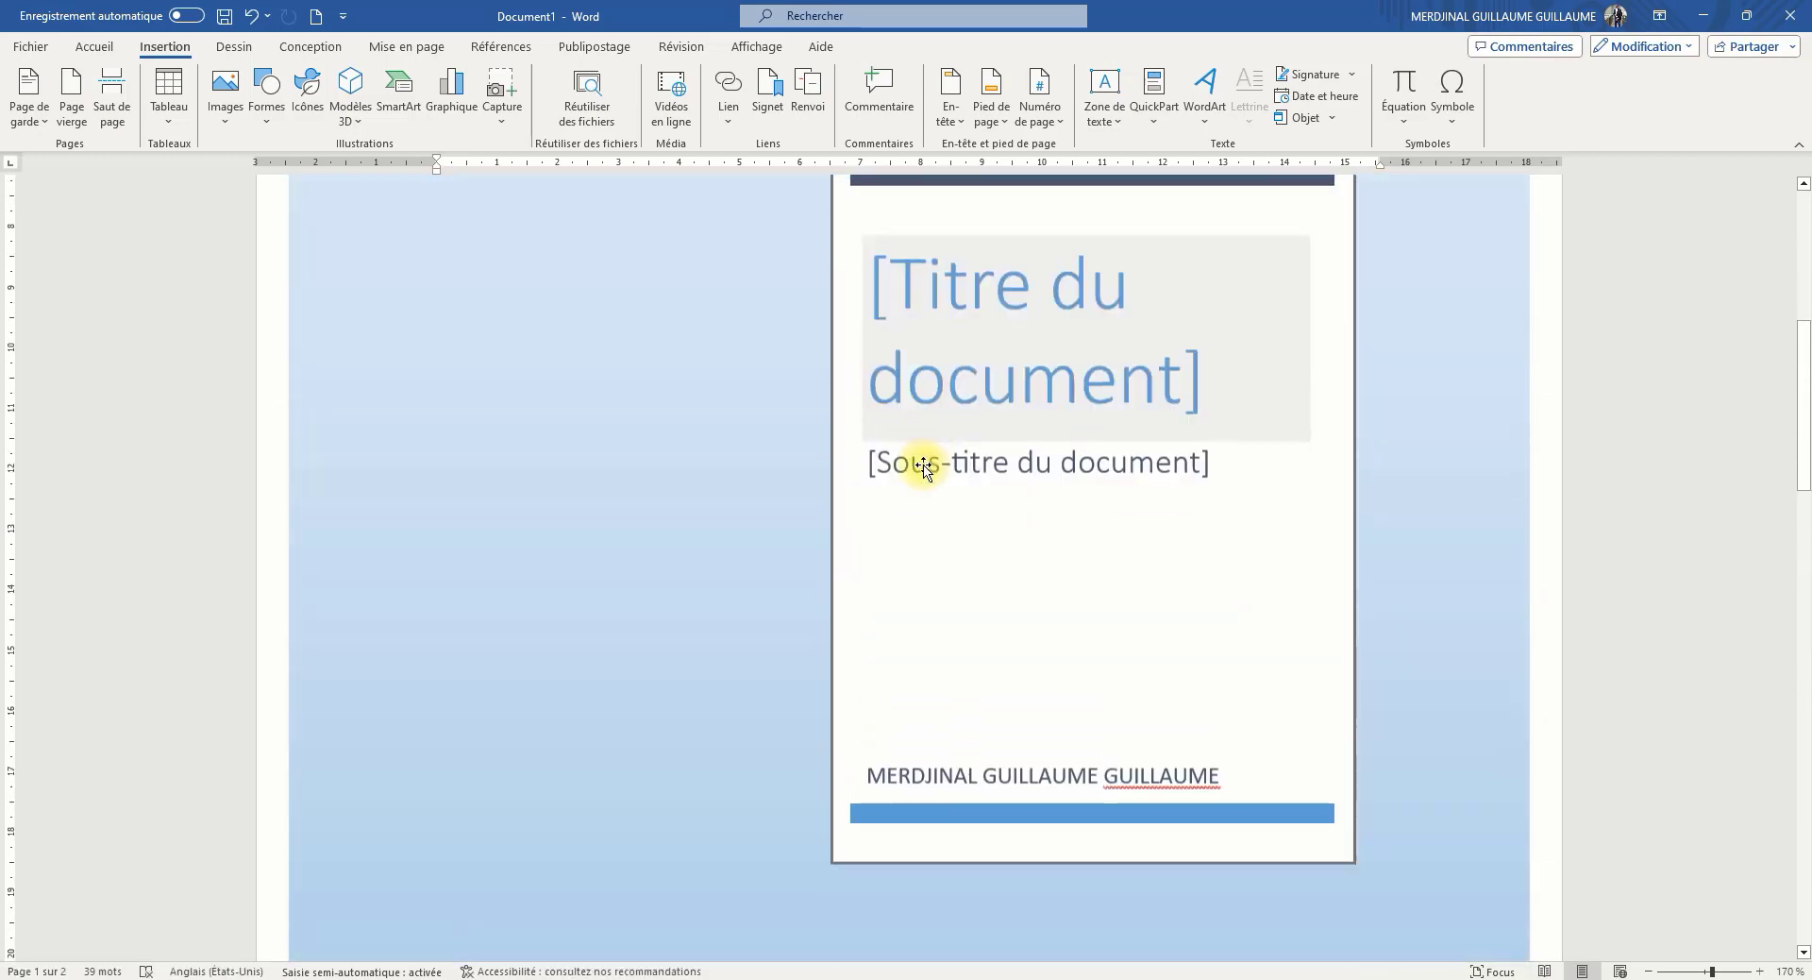
{"action": "scroll", "coordinate": [715, 453], "scroll_direction": "down", "scroll_amount": 3}
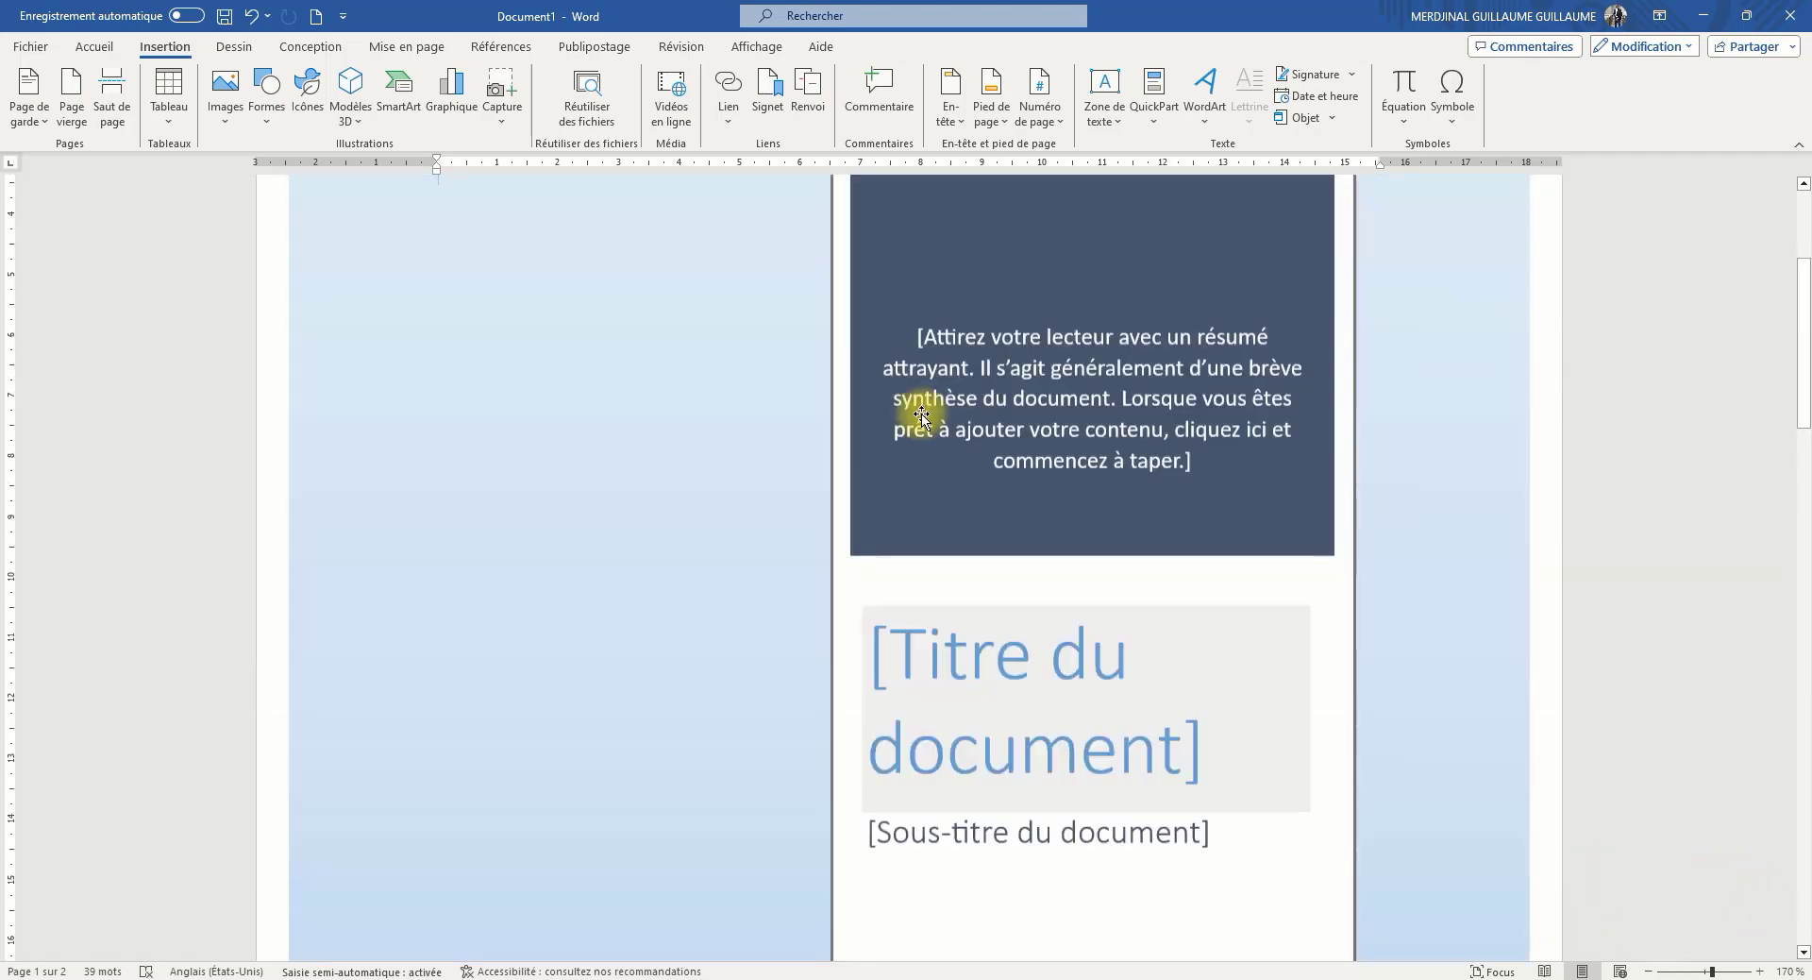
{"action": "scroll", "coordinate": [887, 445], "scroll_direction": "down", "scroll_amount": 2}
{"action": "scroll", "coordinate": [1076, 592], "scroll_direction": "down", "scroll_amount": 1}
{"action": "scroll", "coordinate": [1076, 591], "scroll_direction": "down", "scroll_amount": 2}
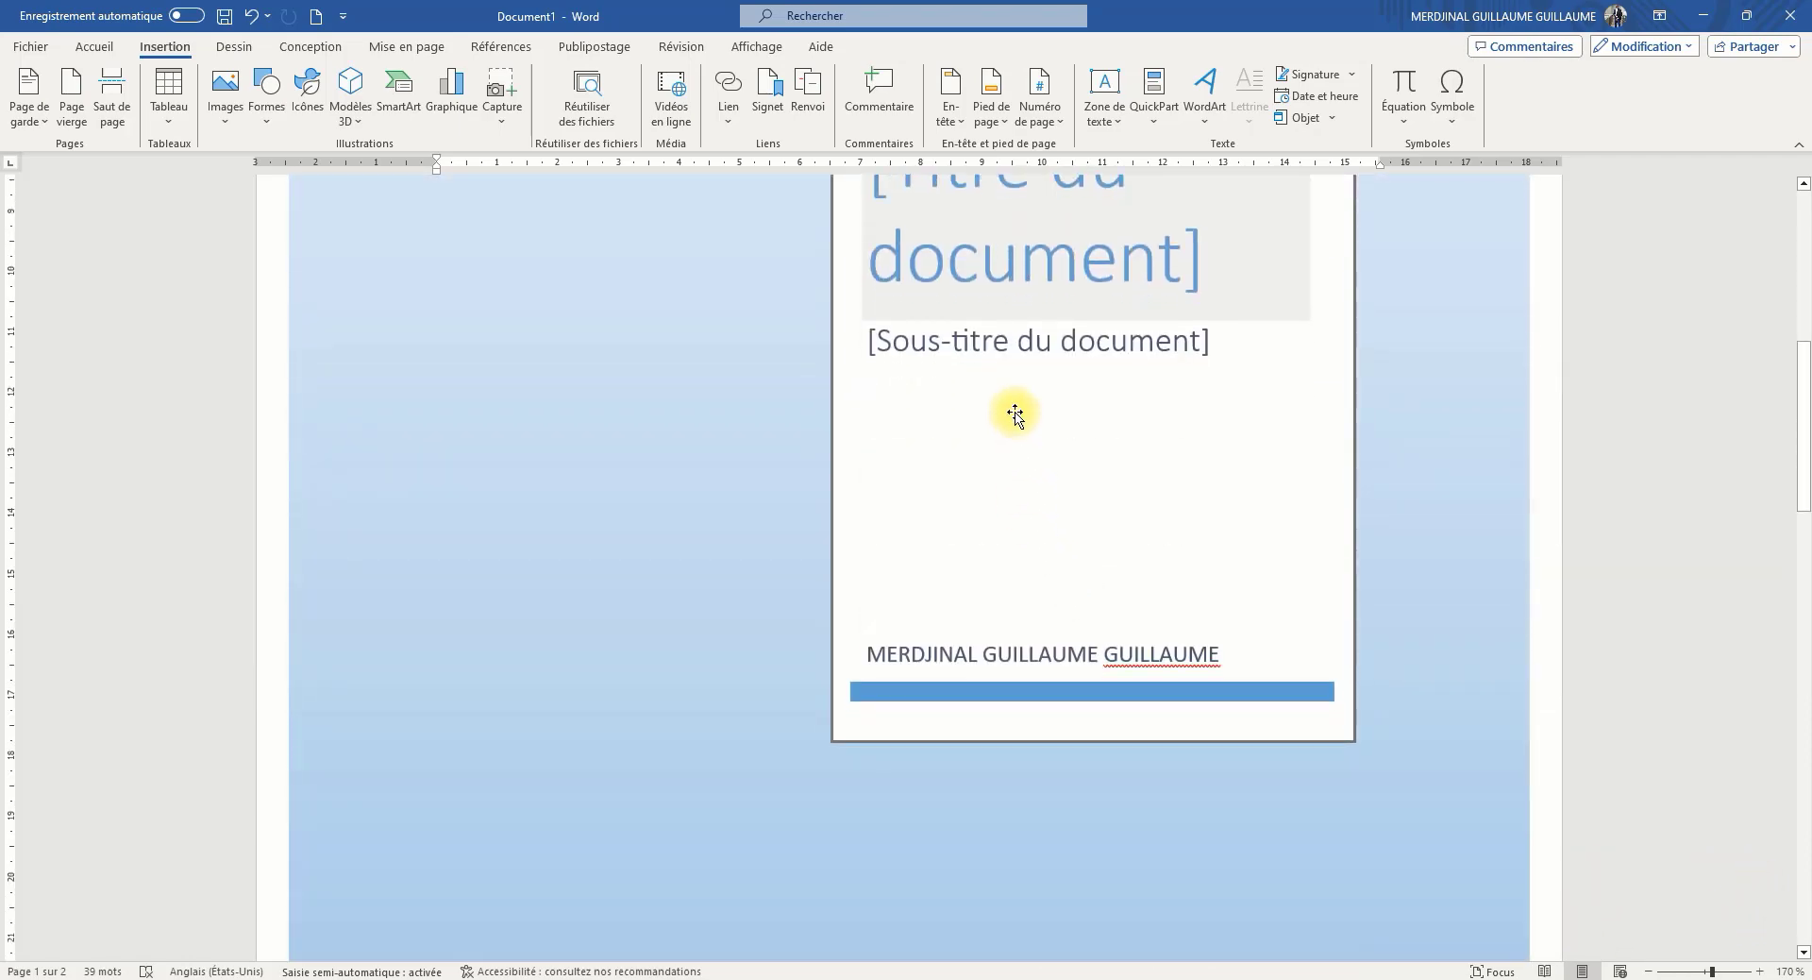
{"action": "scroll", "coordinate": [1060, 433], "scroll_direction": "down", "scroll_amount": 3}
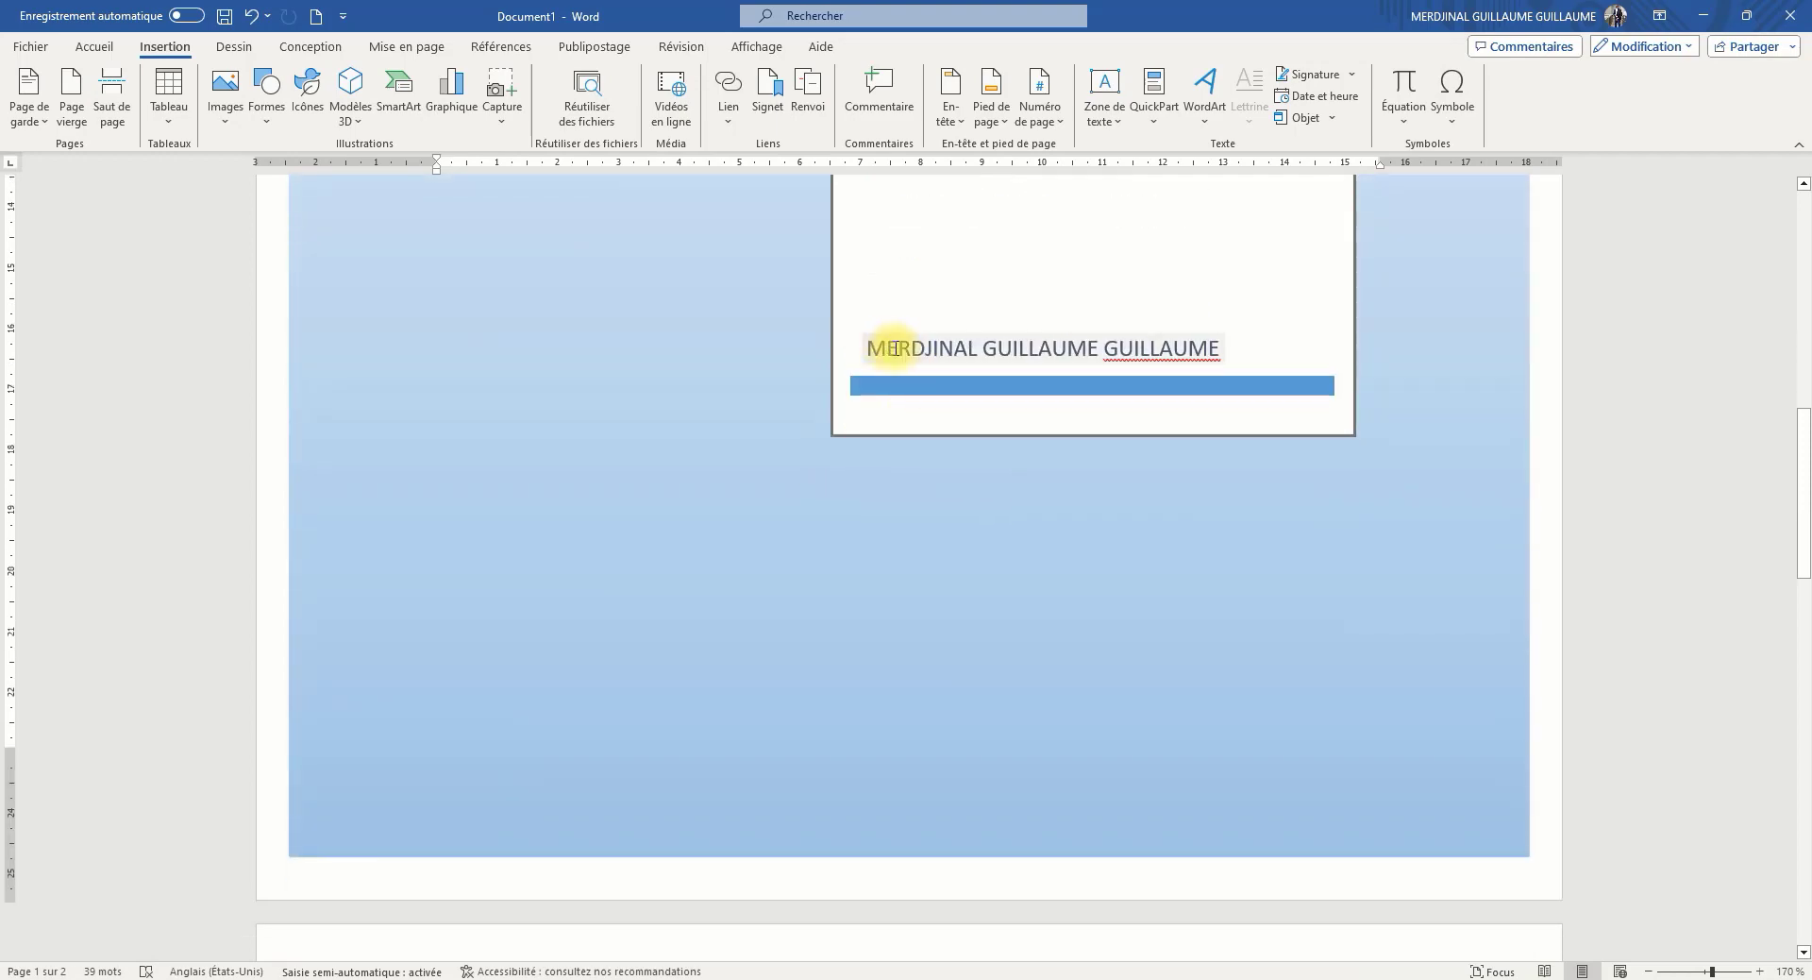
{"action": "scroll", "coordinate": [963, 461], "scroll_direction": "down", "scroll_amount": 1}
{"action": "scroll", "coordinate": [970, 455], "scroll_direction": "up", "scroll_amount": 5}
{"action": "scroll", "coordinate": [983, 453], "scroll_direction": "up", "scroll_amount": 3}
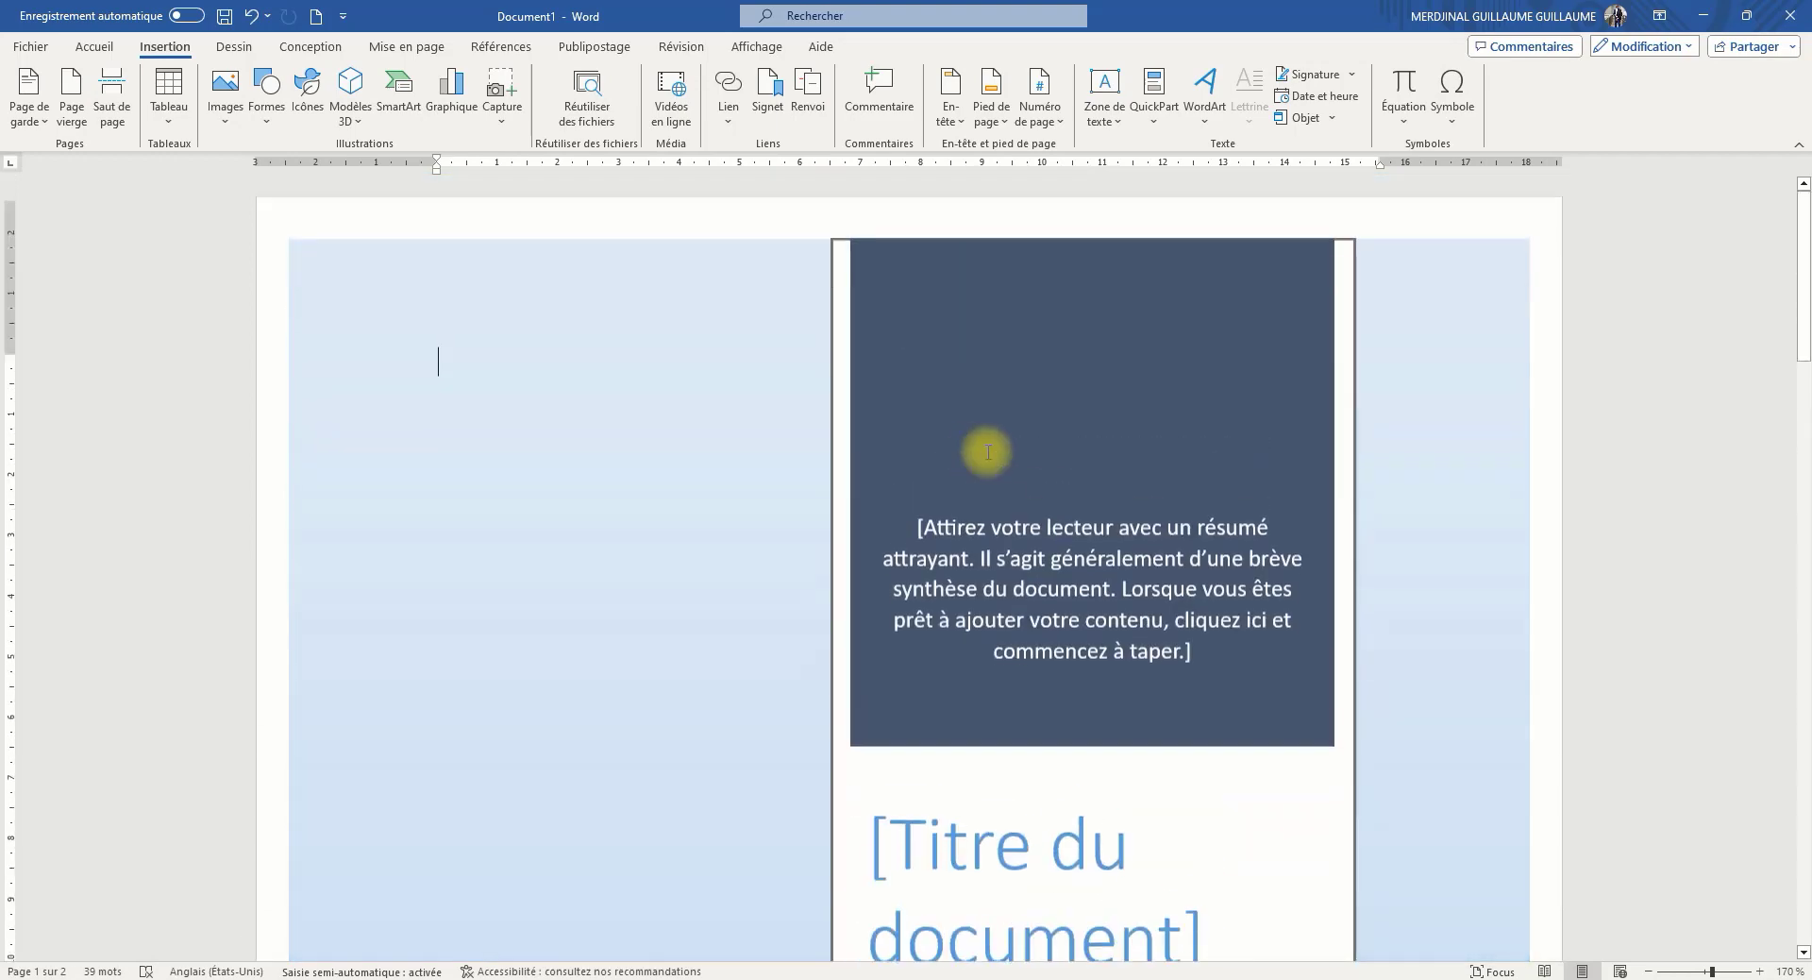
{"action": "scroll", "coordinate": [728, 453], "scroll_direction": "down", "scroll_amount": 6}
{"action": "scroll", "coordinate": [765, 551], "scroll_direction": "down", "scroll_amount": 8}
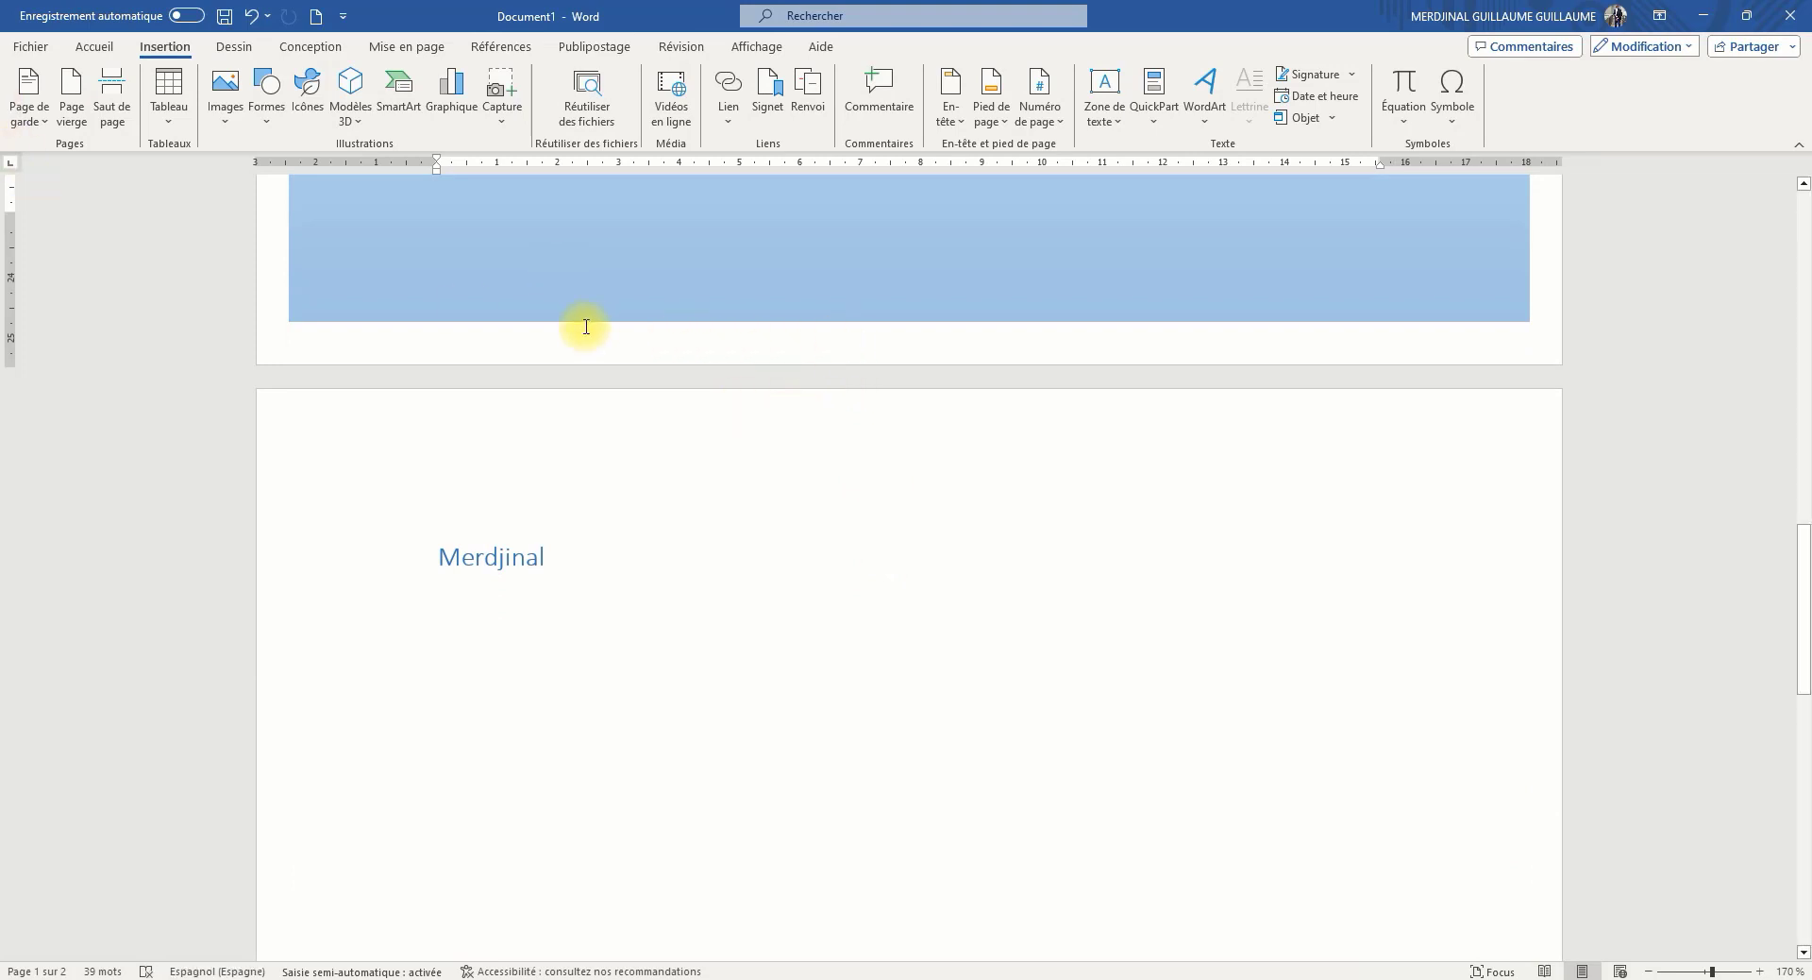
Place the text cursor at the end of the name on the second page
{"action": "left_click", "coordinate": [535, 551]}
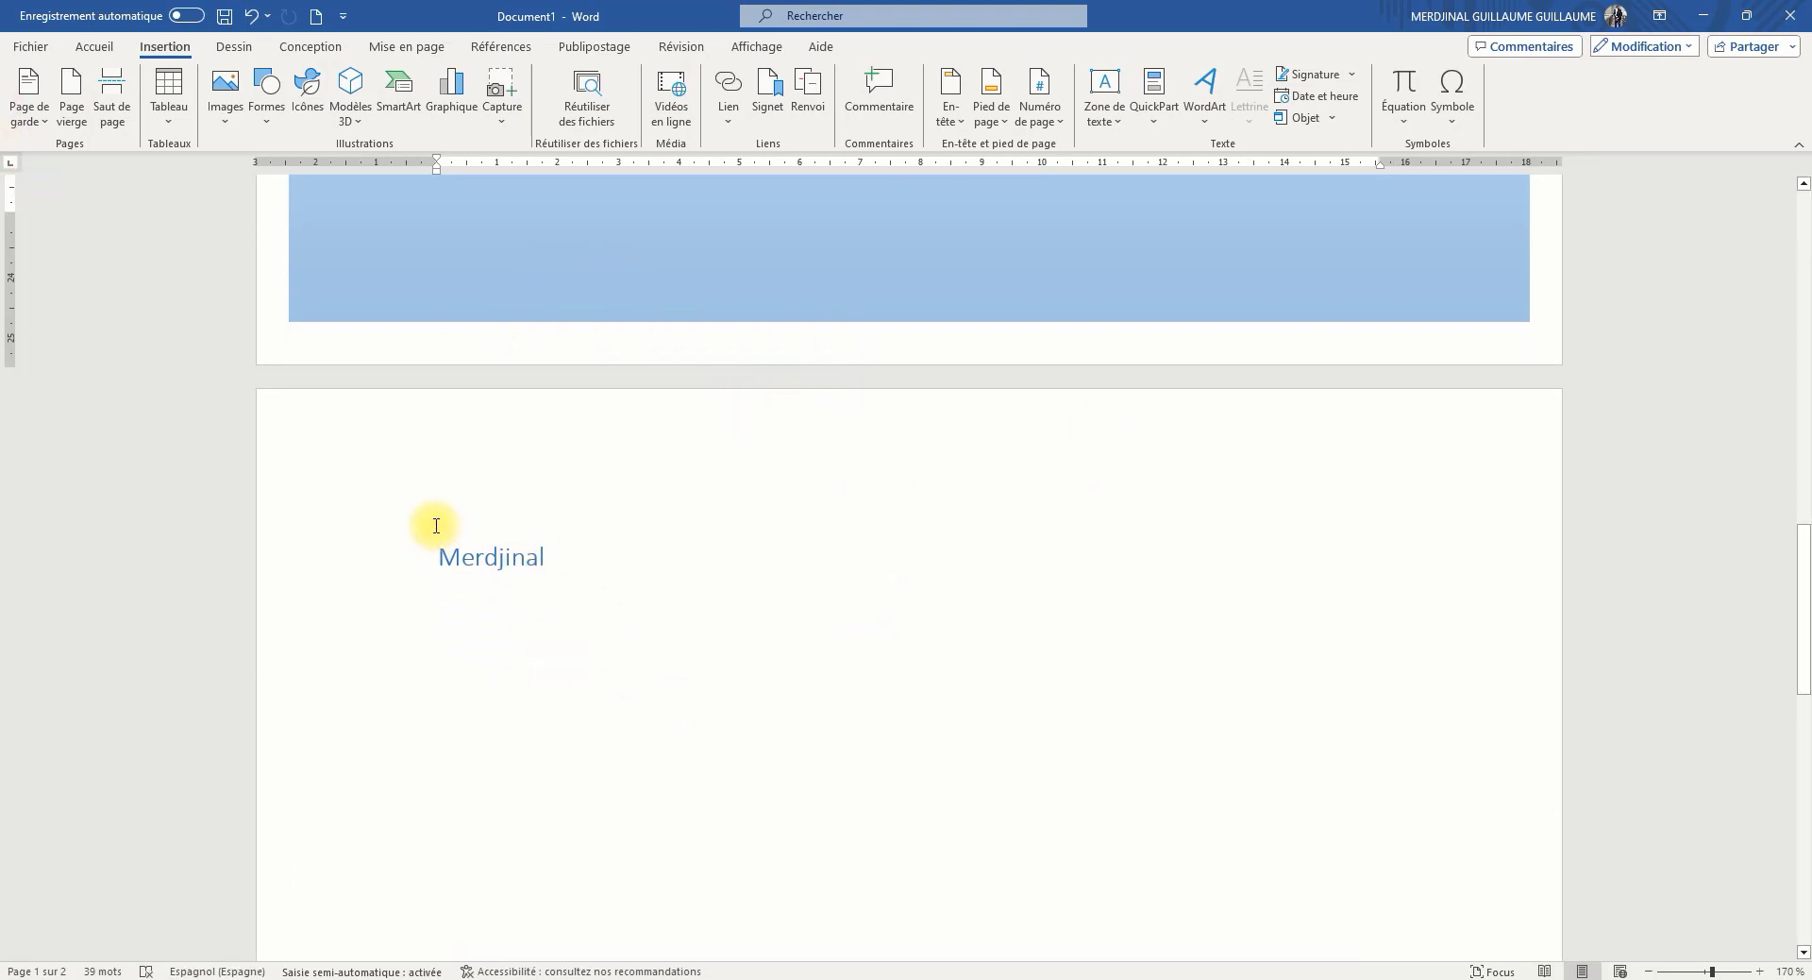
{"action": "left_click", "coordinate": [982, 513]}
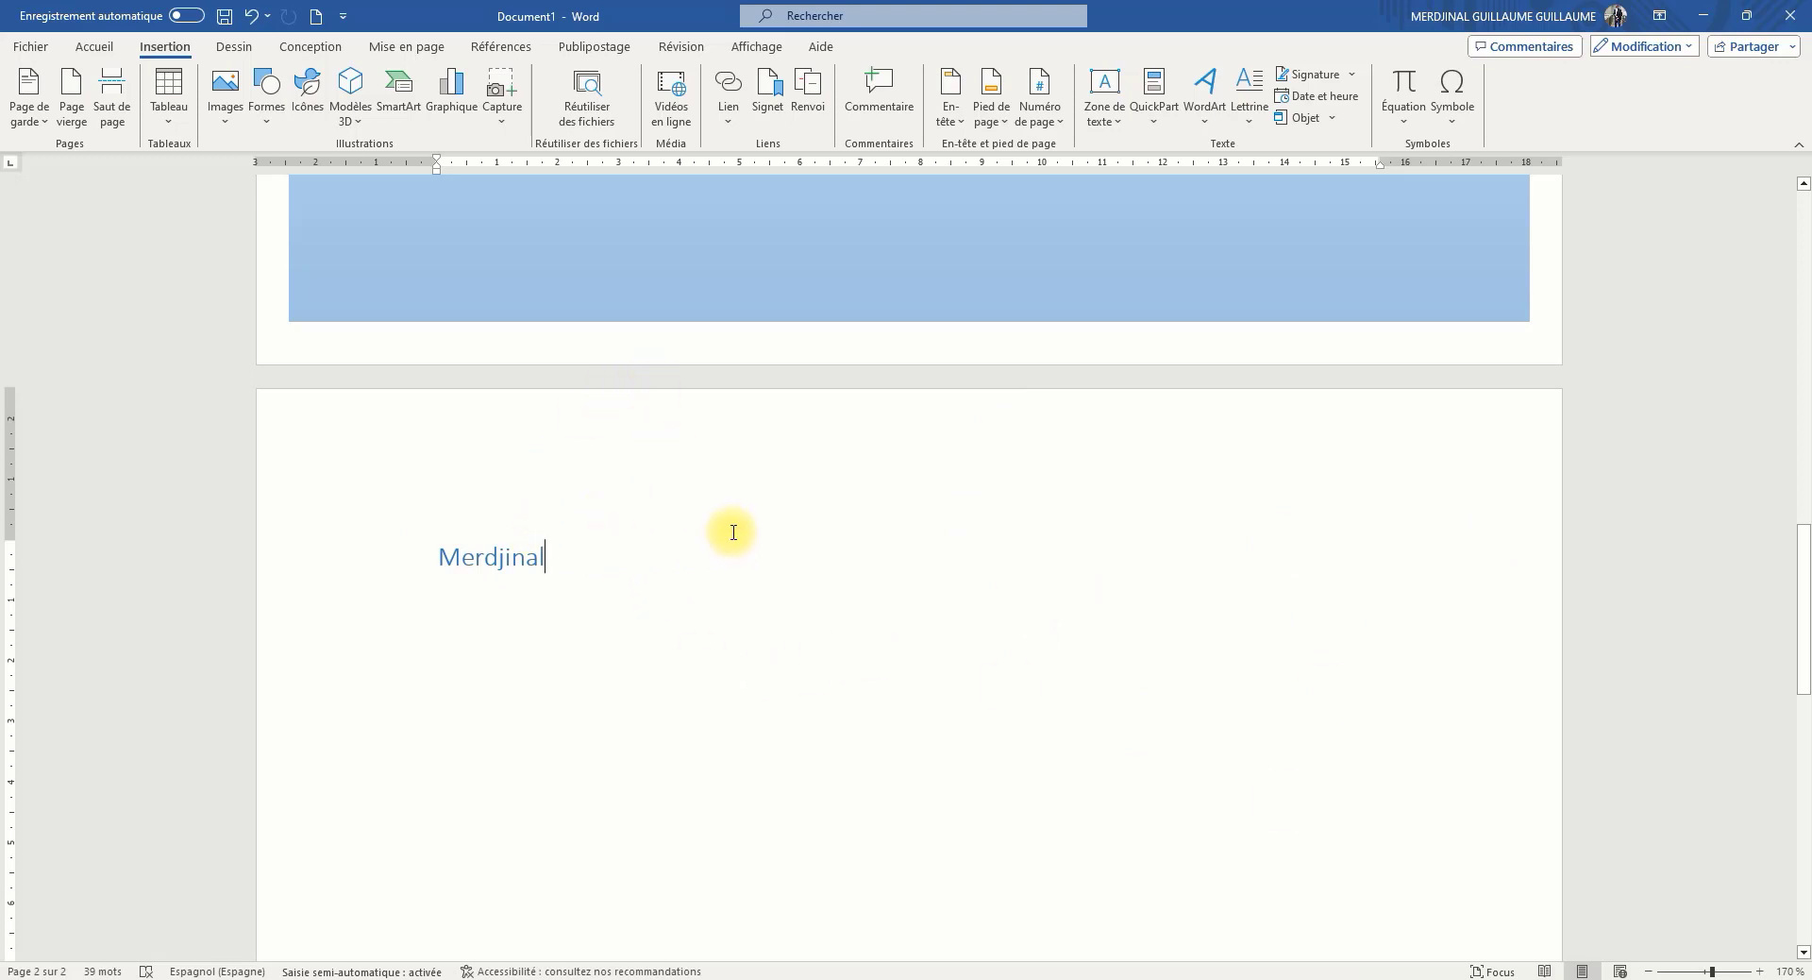
{"action": "scroll", "coordinate": [750, 478], "scroll_direction": "up", "scroll_amount": 1}
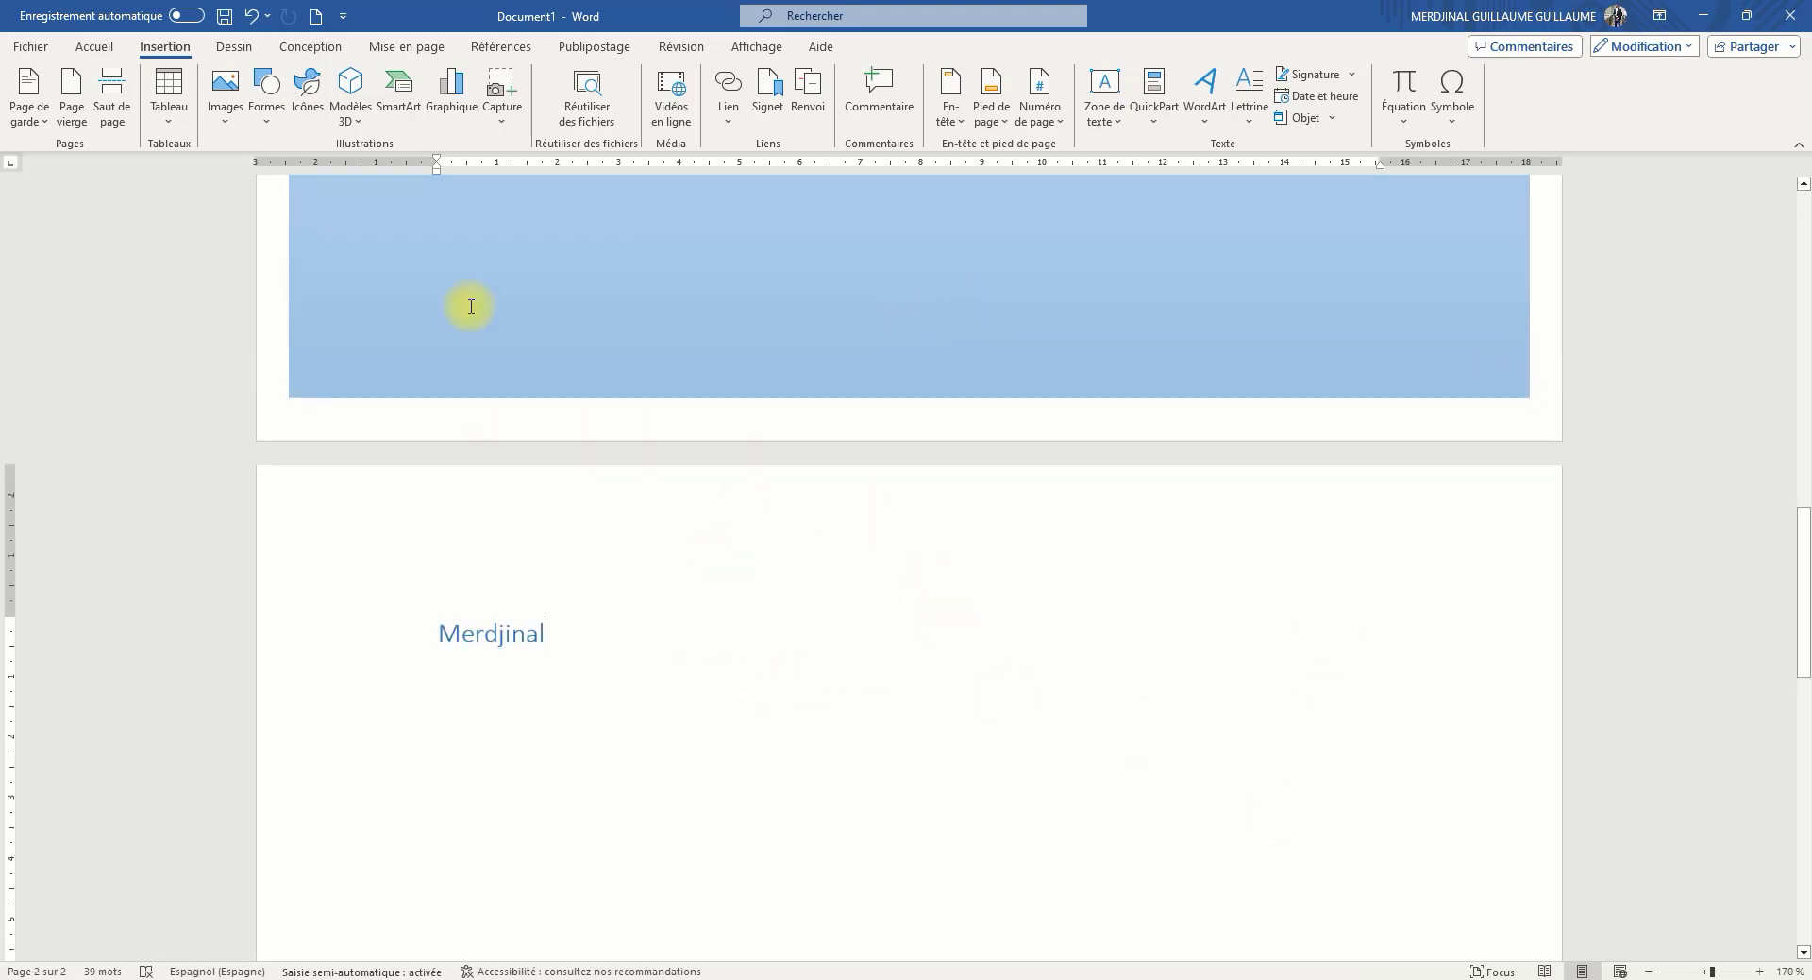
{"action": "scroll", "coordinate": [821, 586], "scroll_direction": "down", "scroll_amount": 1}
{"action": "scroll", "coordinate": [820, 585], "scroll_direction": "down", "scroll_amount": 2}
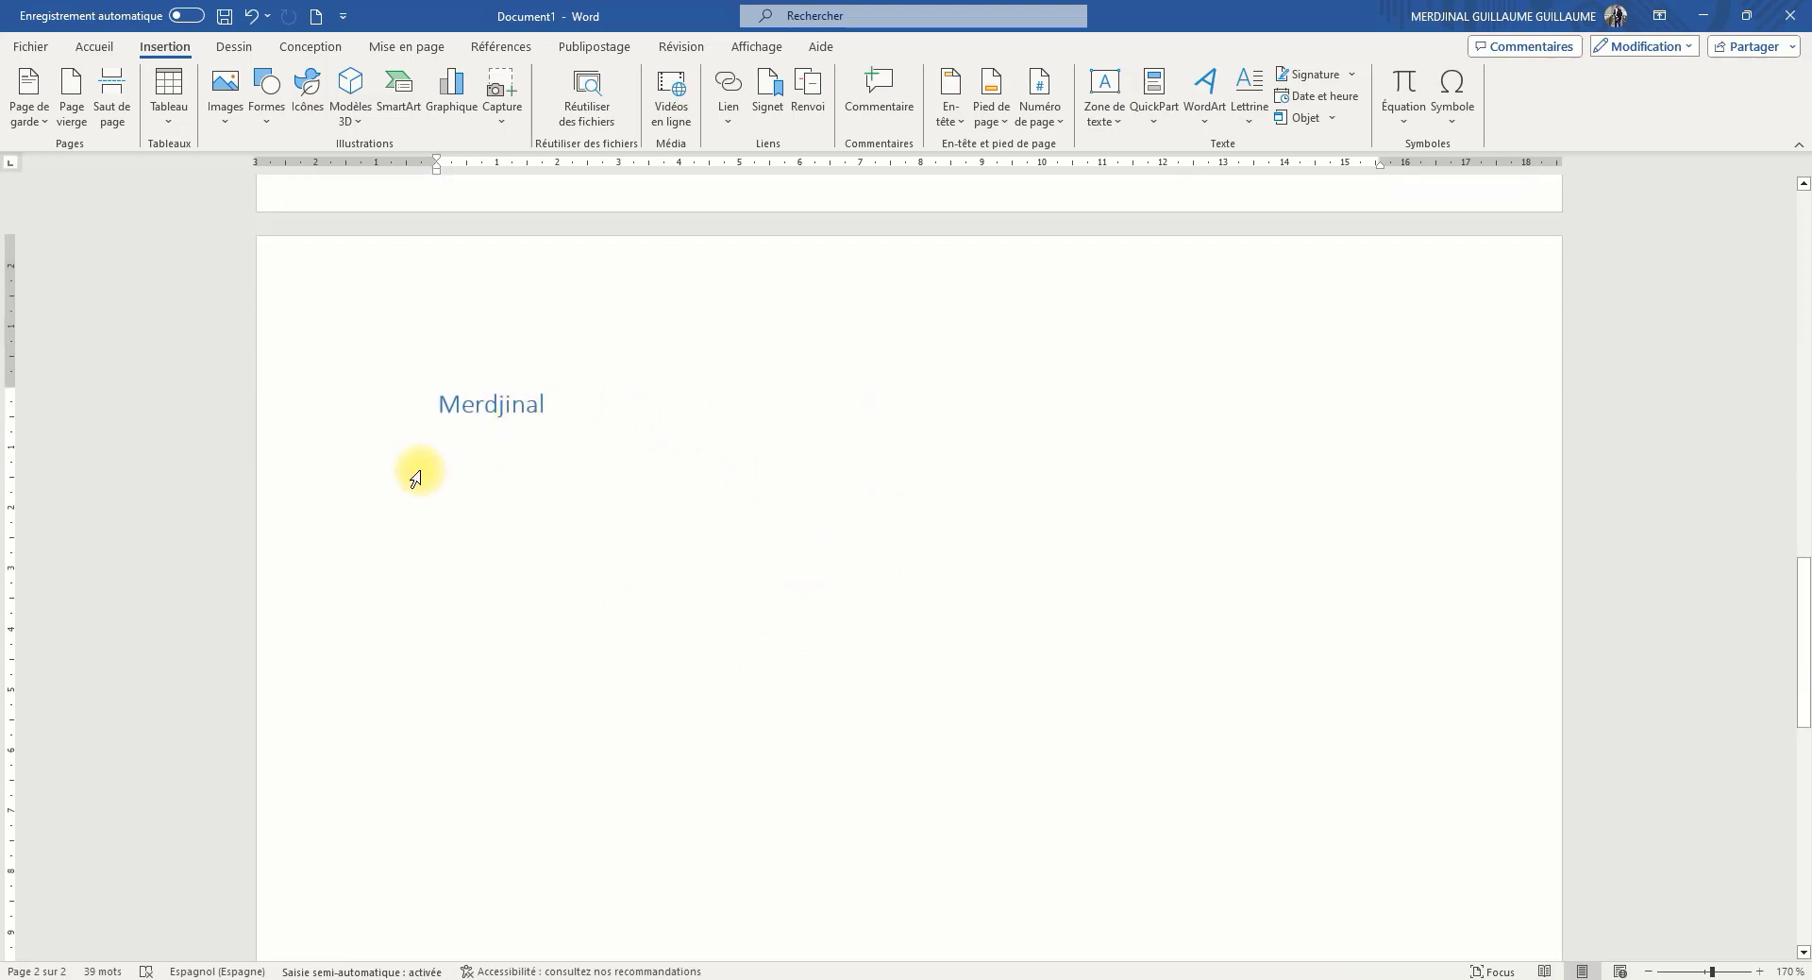
Insert two blank pages after the name on the second page
{"action": "scroll", "coordinate": [906, 628], "scroll_direction": "up", "scroll_amount": 1}
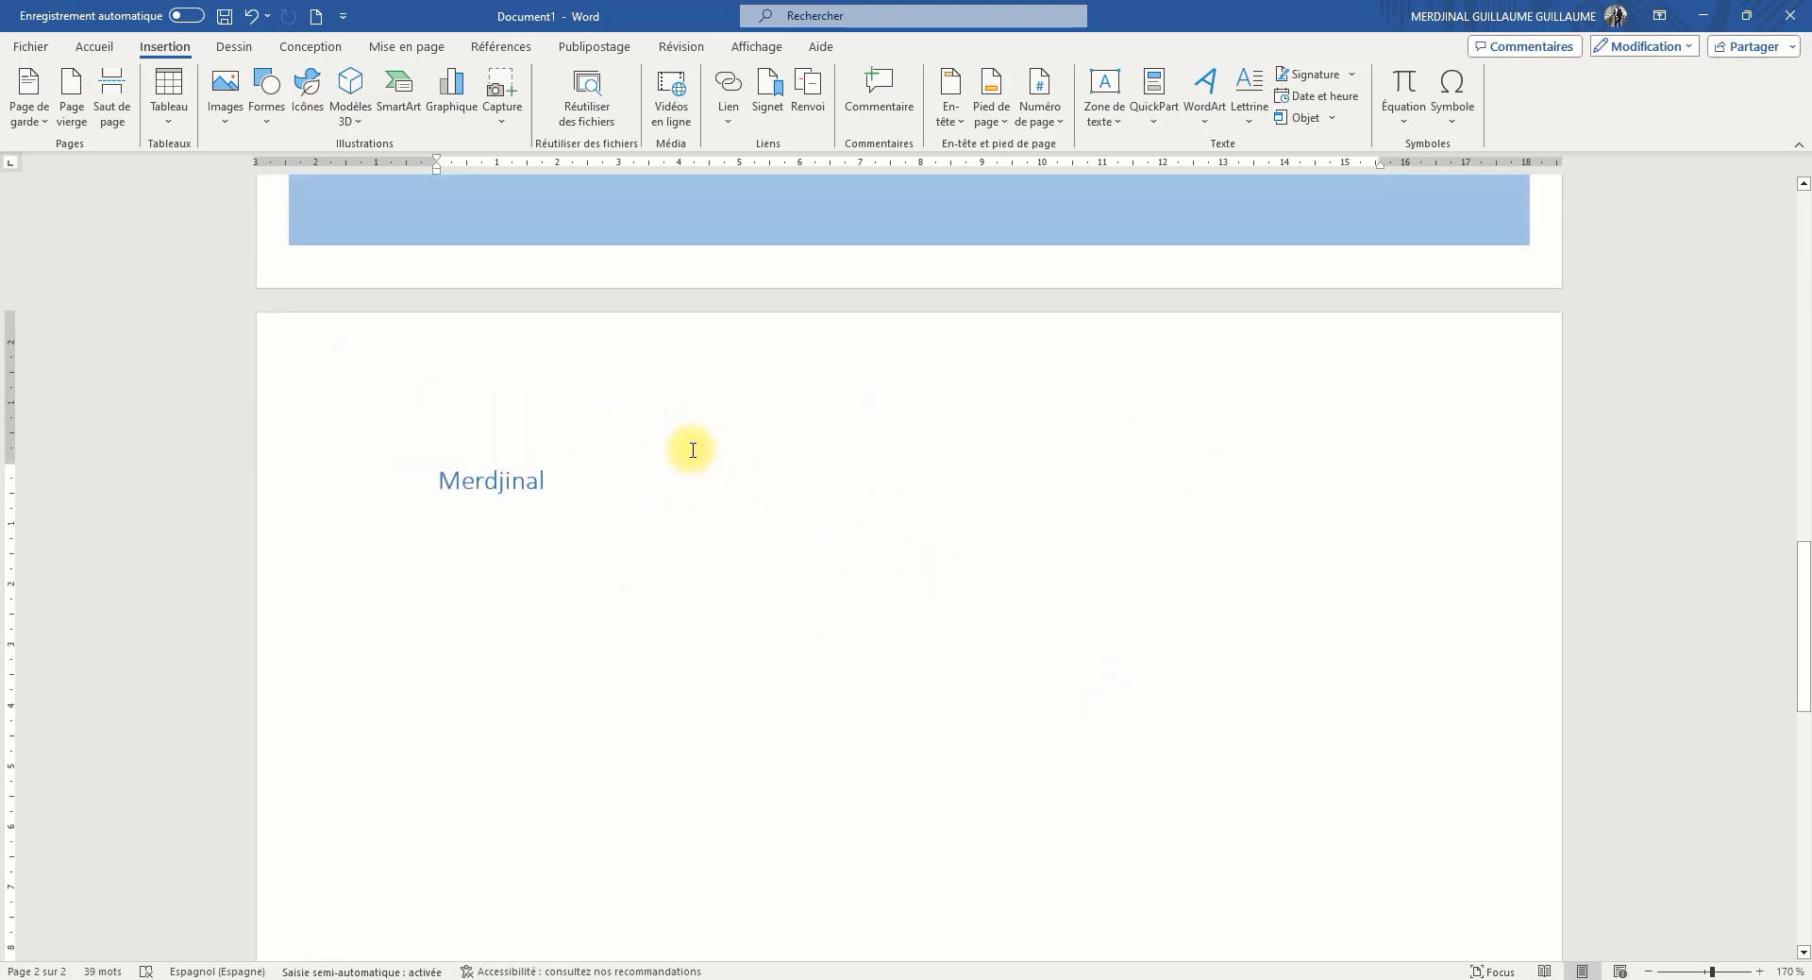
{"action": "scroll", "coordinate": [716, 478], "scroll_direction": "up", "scroll_amount": 5}
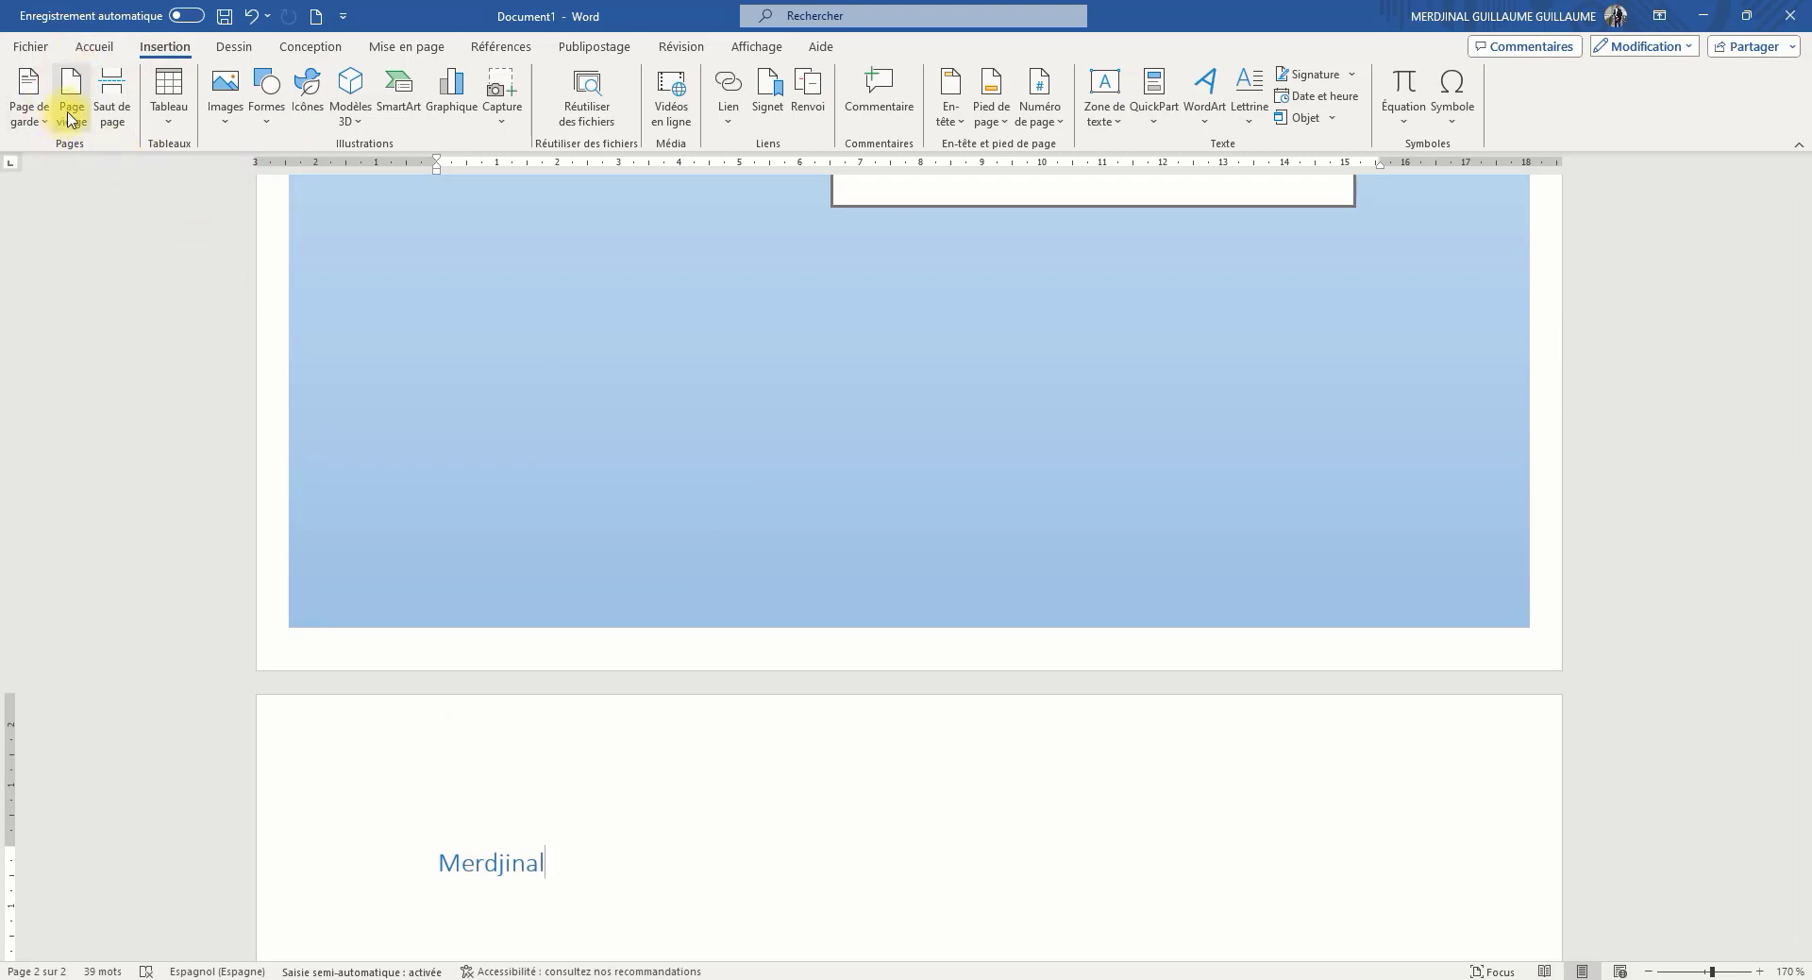
{"action": "scroll", "coordinate": [267, 211], "scroll_direction": "down", "scroll_amount": 7}
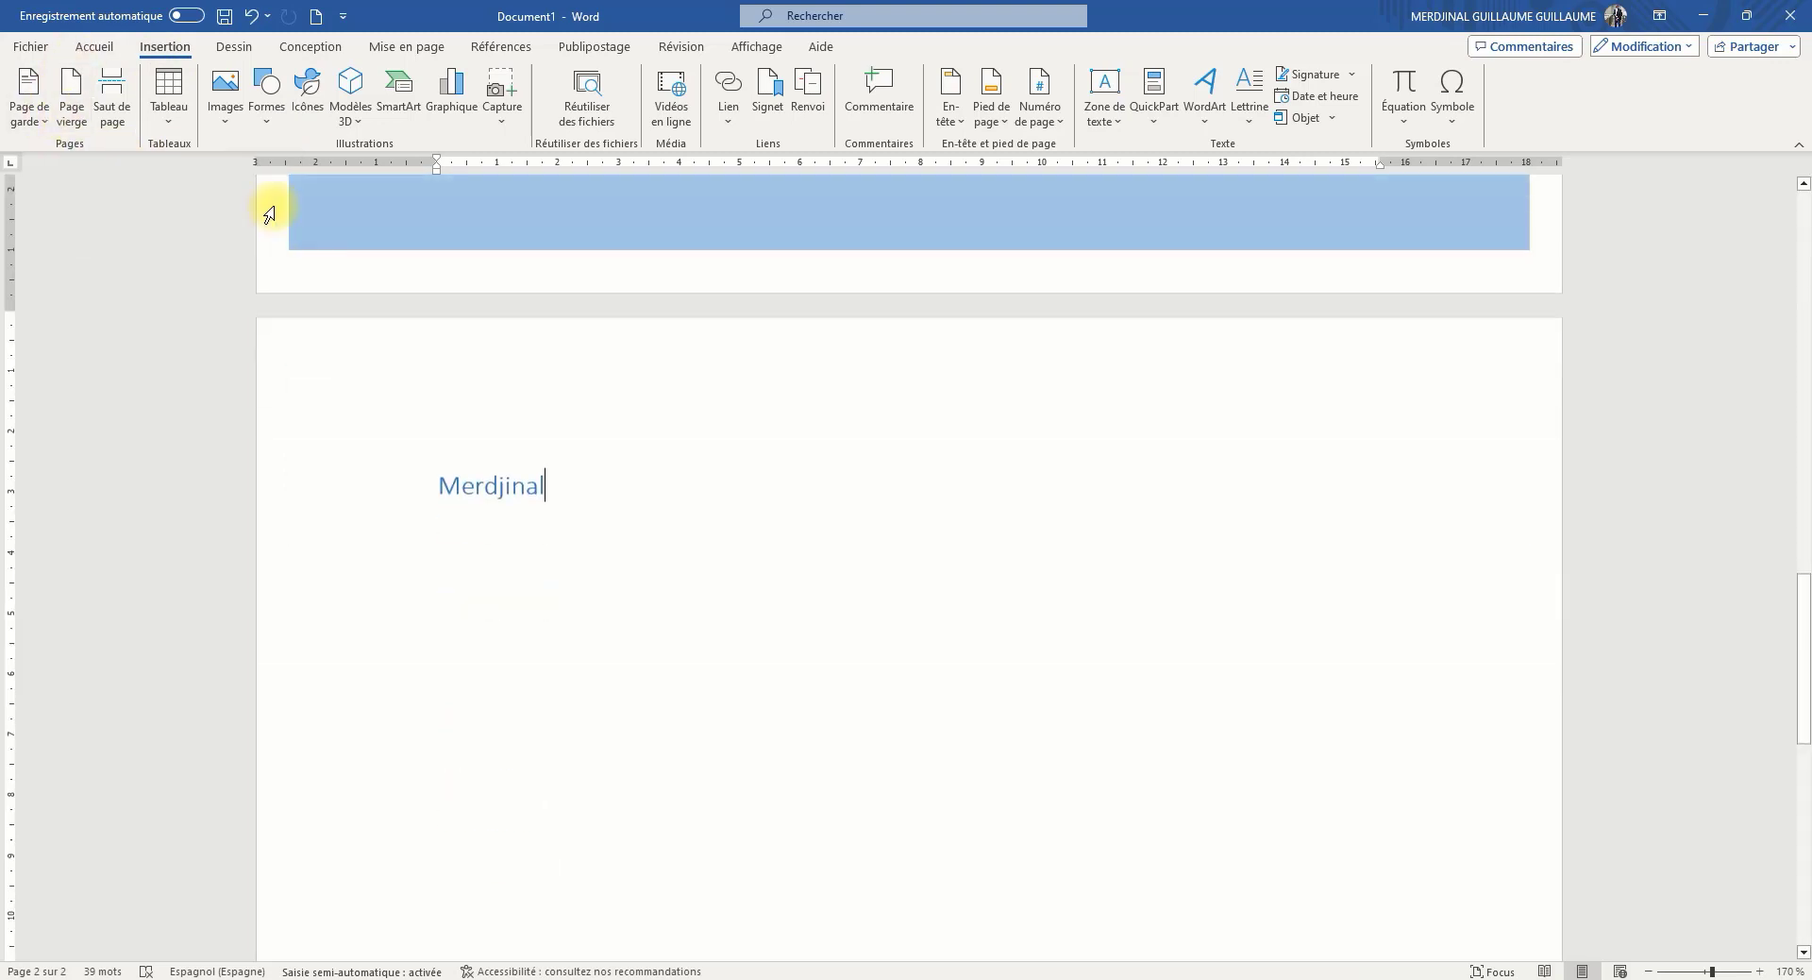
{"action": "left_click", "coordinate": [73, 109]}
{"action": "left_click", "coordinate": [67, 94]}
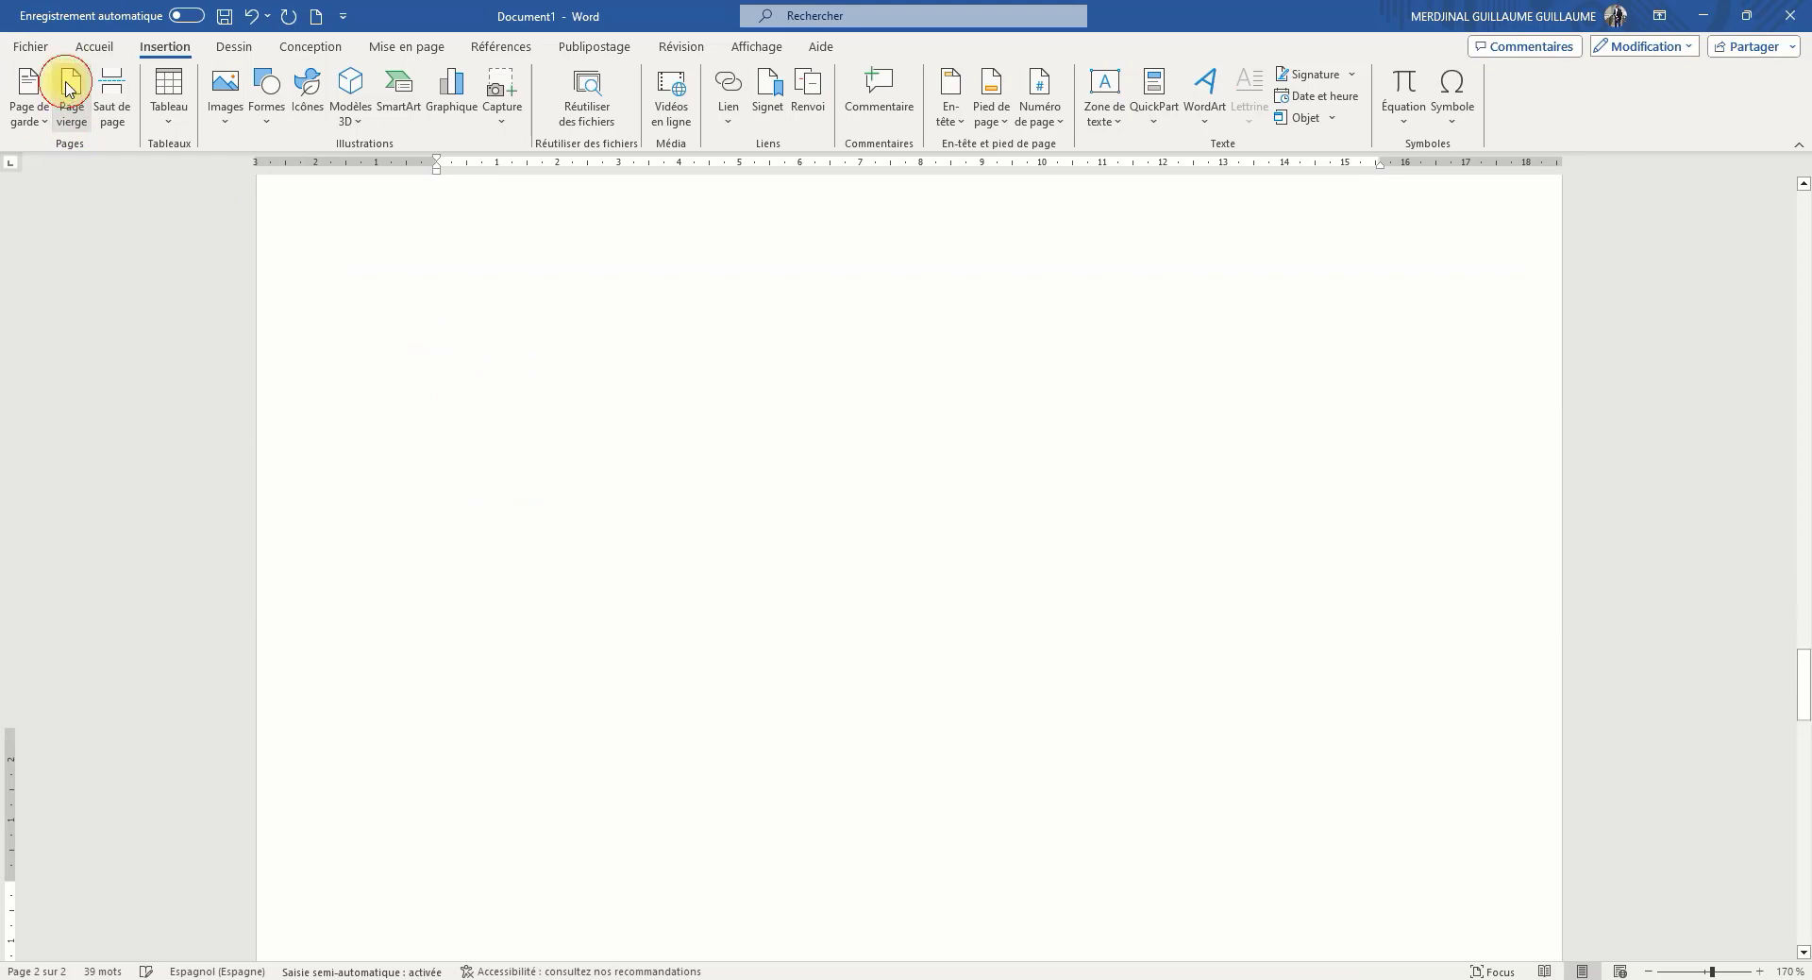
Zoom out to 60 % and examine the blank pages that follow the name
{"action": "scroll", "coordinate": [626, 498], "scroll_direction": "down", "scroll_amount": 5}
{"action": "scroll", "coordinate": [660, 495], "scroll_direction": "down", "scroll_amount": 1}
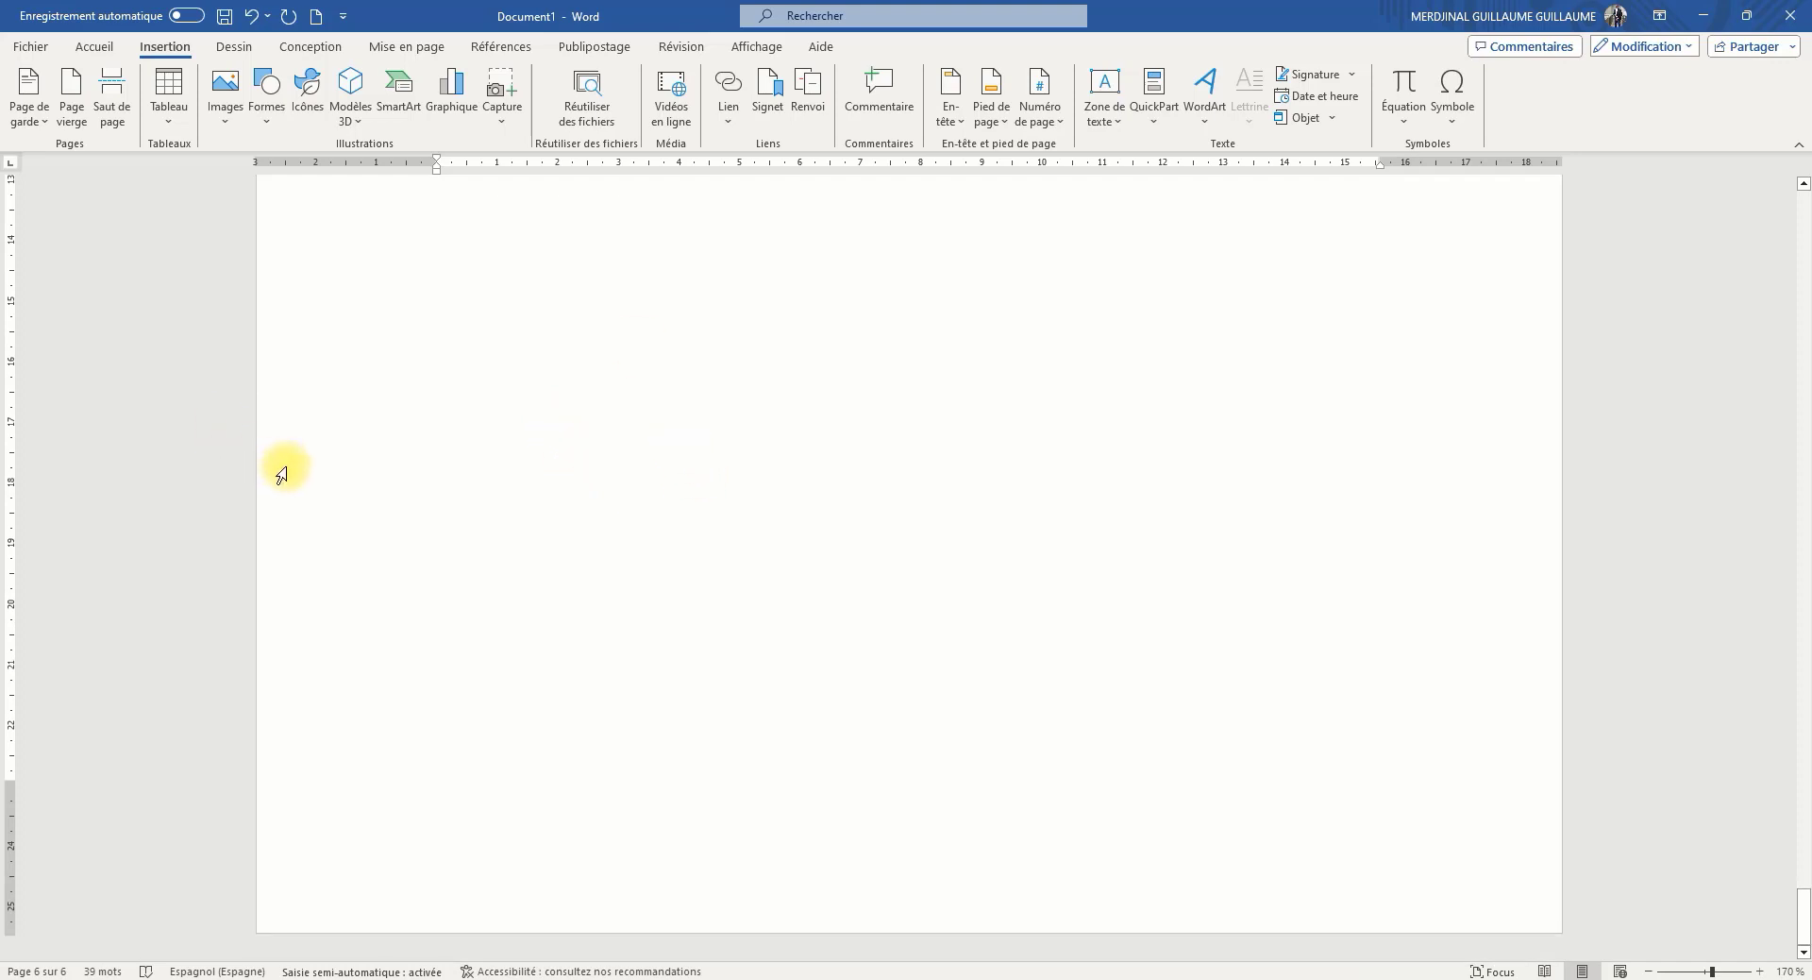
{"action": "scroll", "coordinate": [283, 473], "scroll_direction": "down", "scroll_amount": 11, "text": "ctrl"}
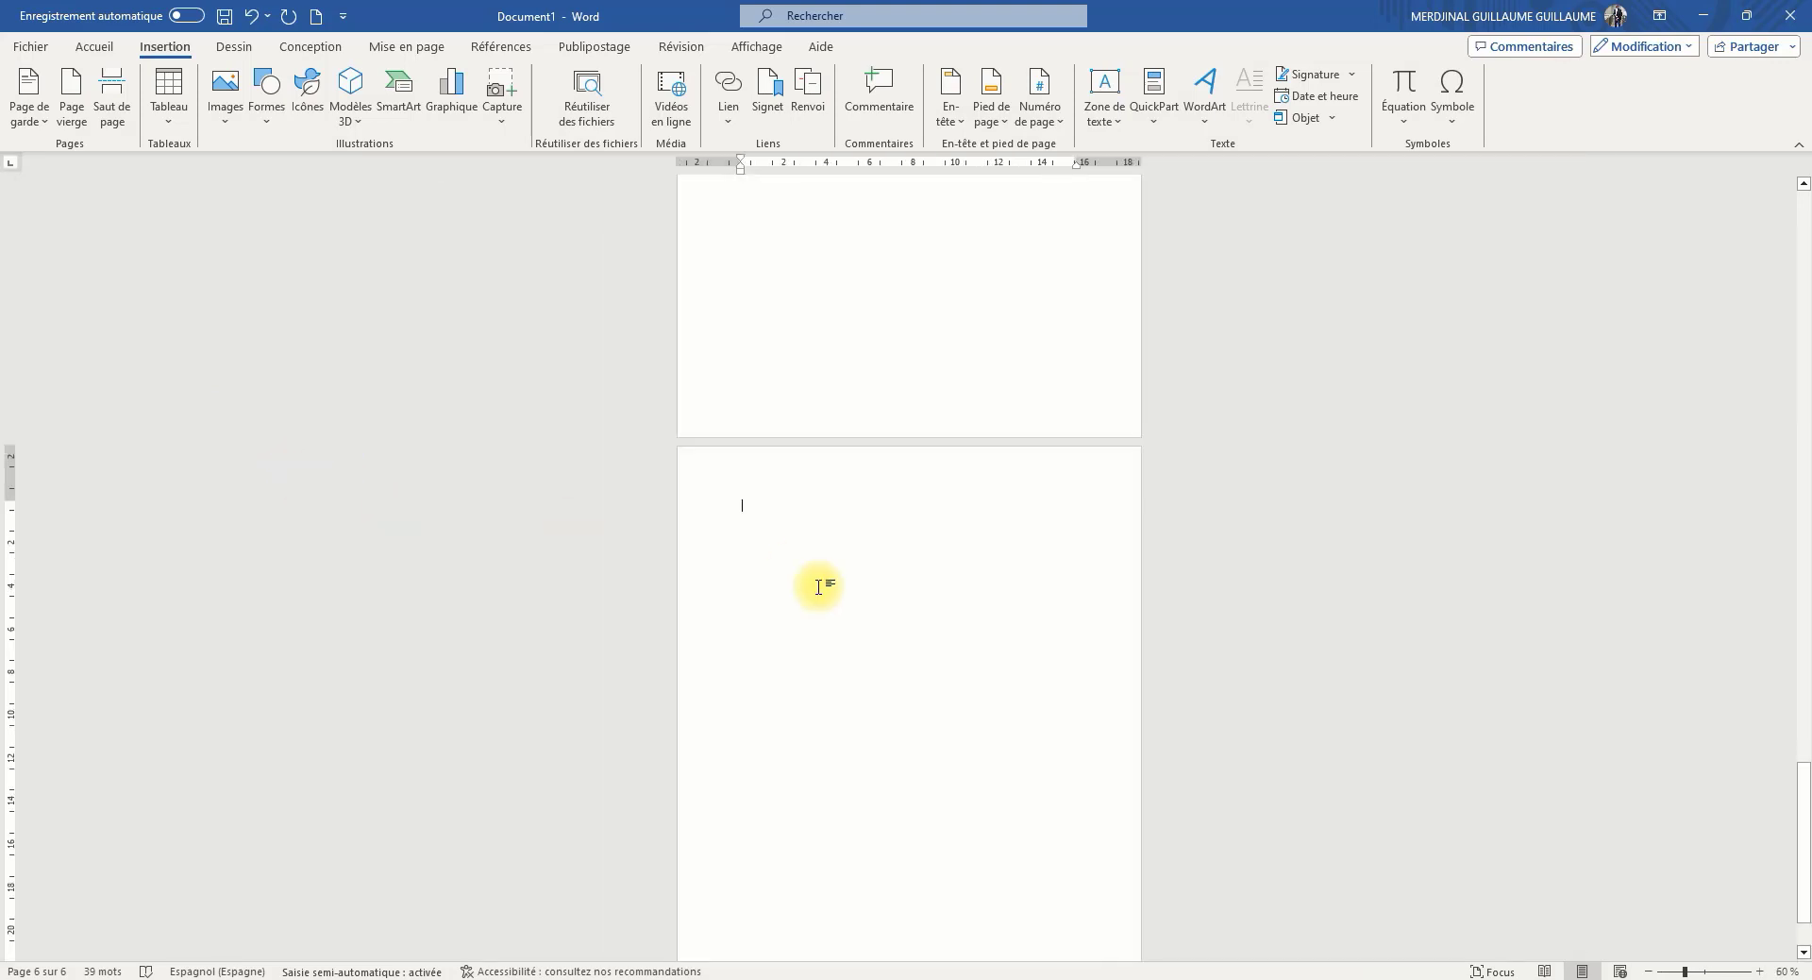
{"action": "scroll", "coordinate": [818, 588], "scroll_direction": "down", "scroll_amount": 3}
{"action": "scroll", "coordinate": [790, 555], "scroll_direction": "up", "scroll_amount": 15}
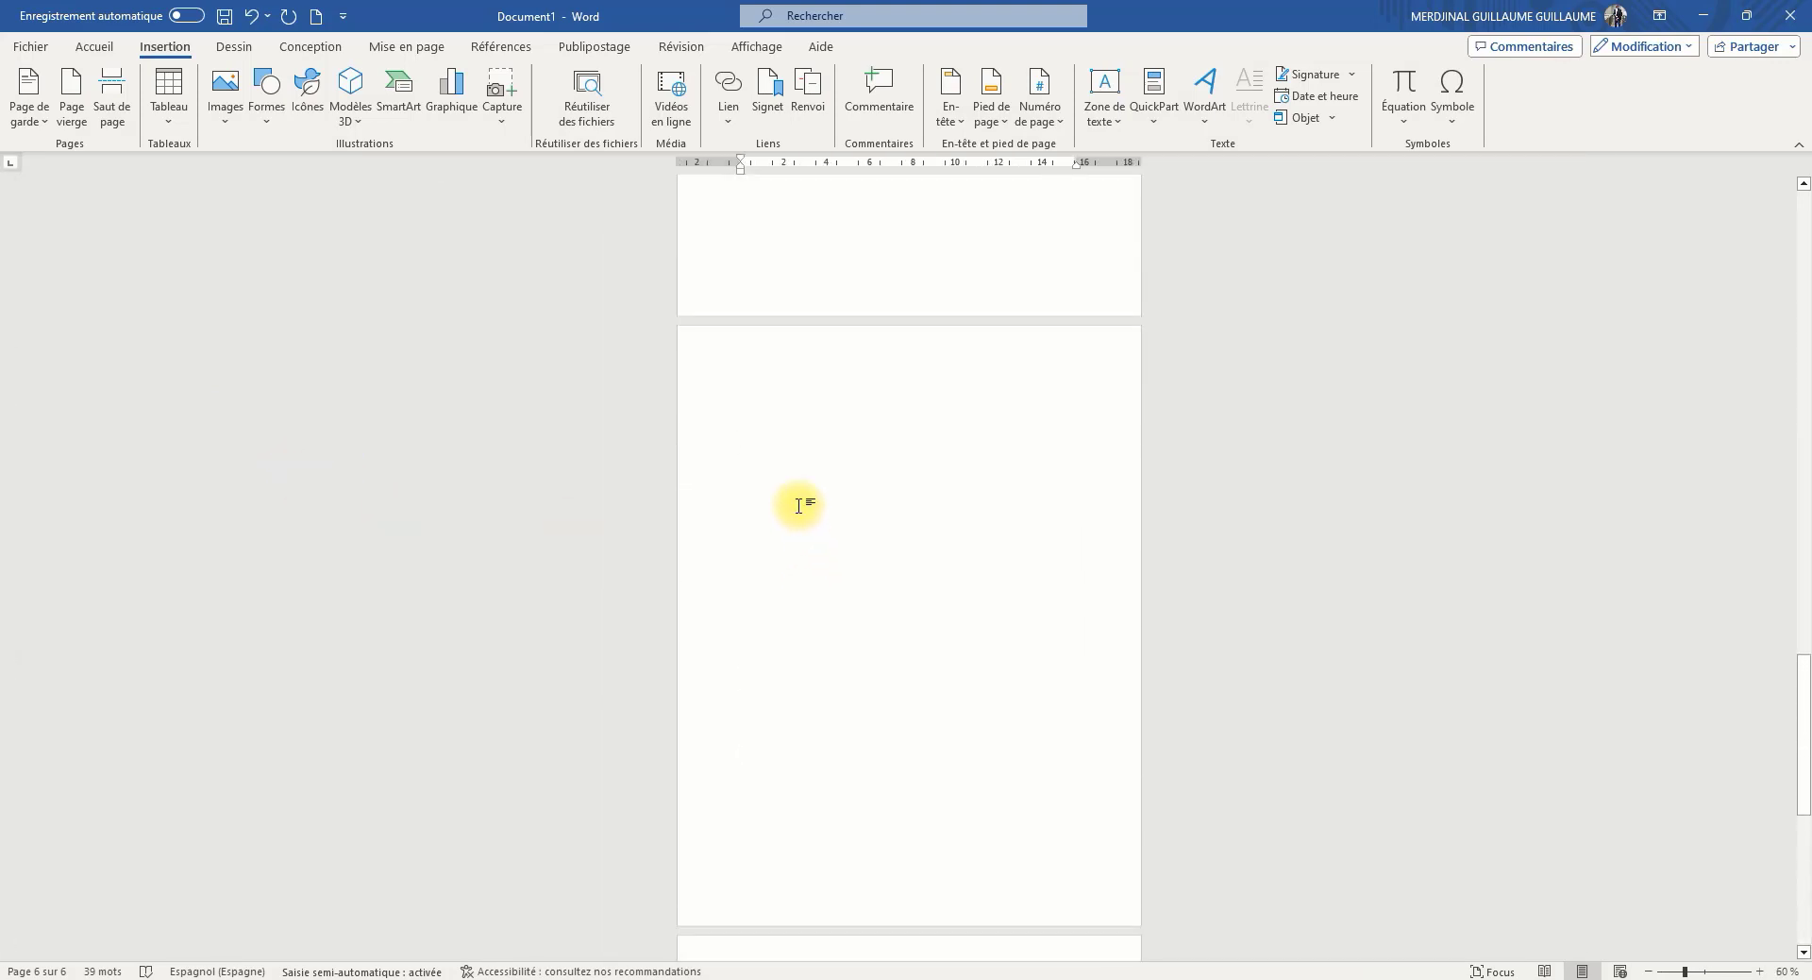
{"action": "scroll", "coordinate": [798, 506], "scroll_direction": "up", "scroll_amount": 15}
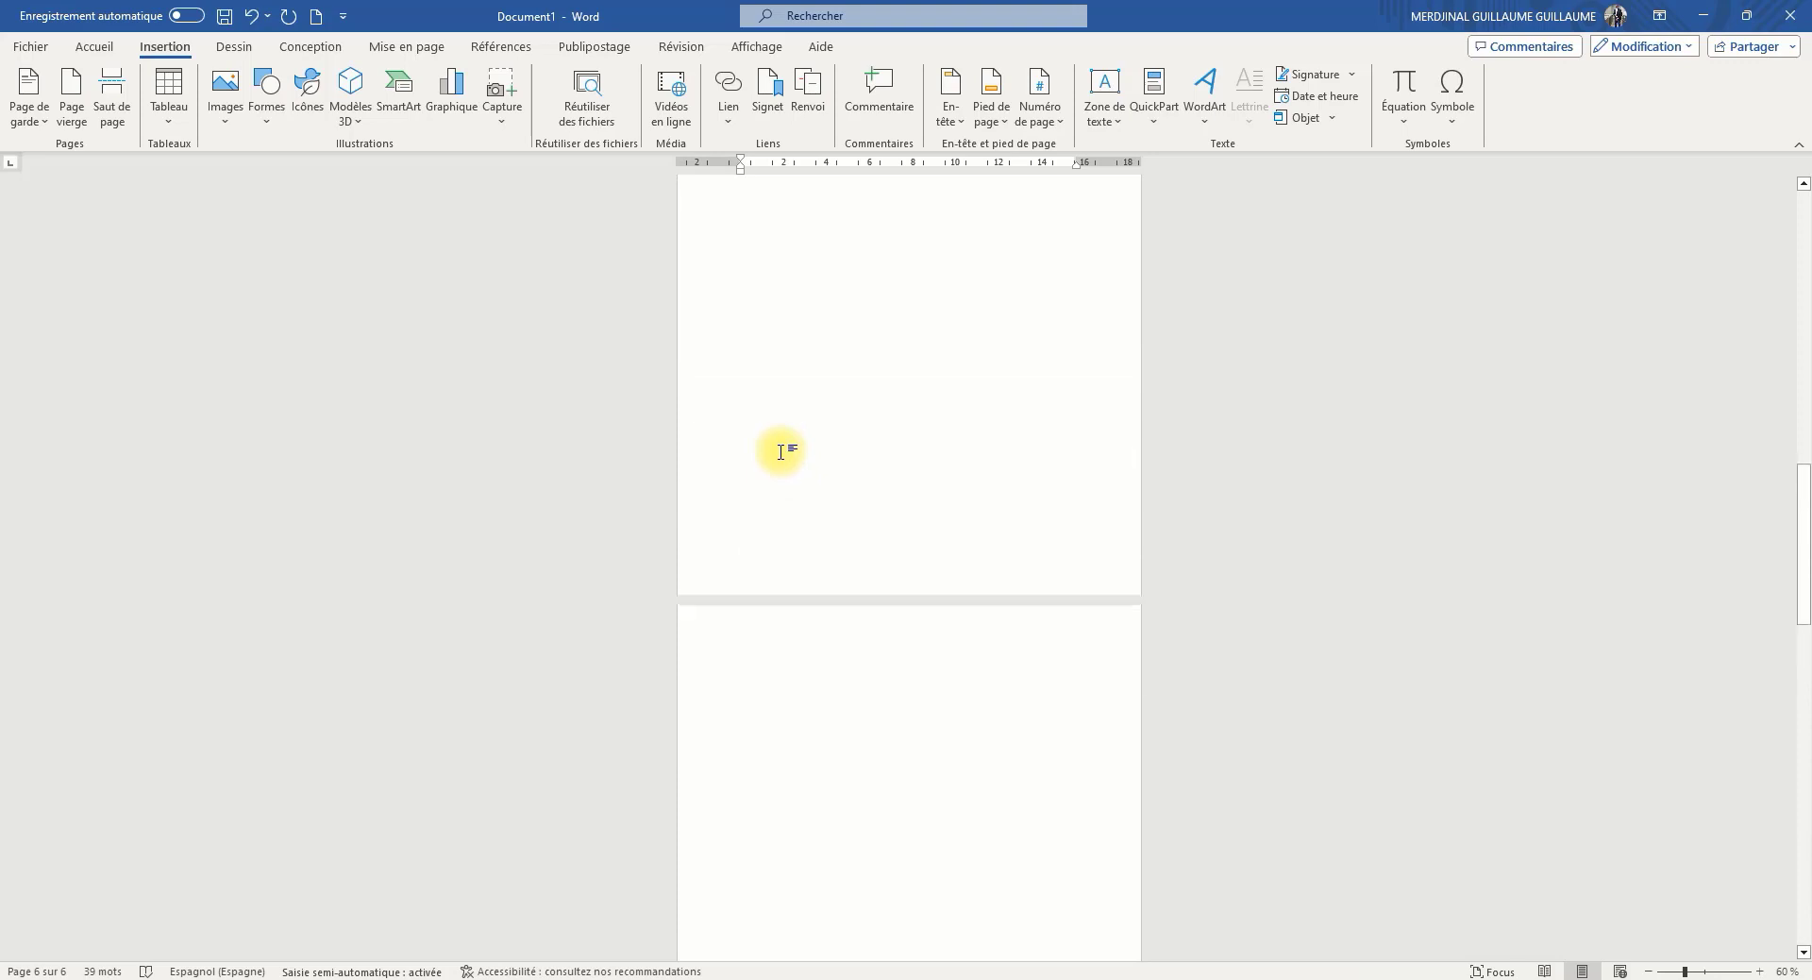
{"action": "scroll", "coordinate": [782, 453], "scroll_direction": "up", "scroll_amount": 15}
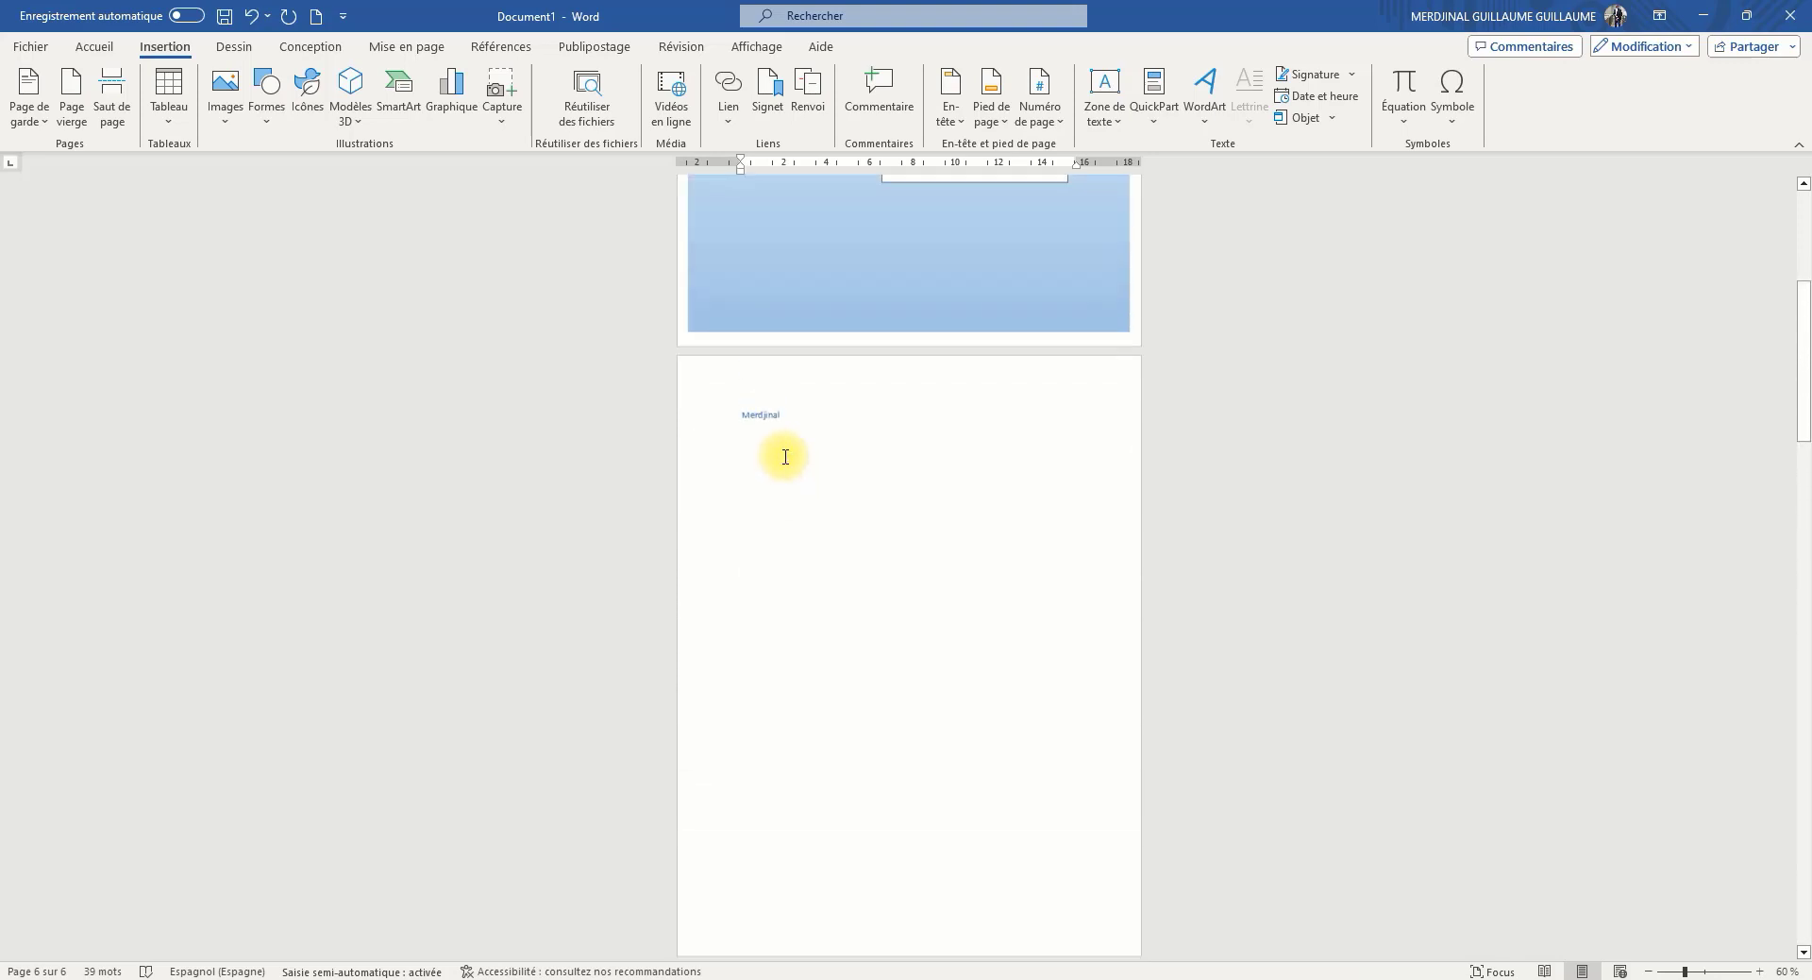
Undo the inserted blank pages and the Austin cover page
{"action": "scroll", "coordinate": [785, 457], "scroll_direction": "up", "scroll_amount": 2}
{"action": "left_click", "coordinate": [248, 16]}
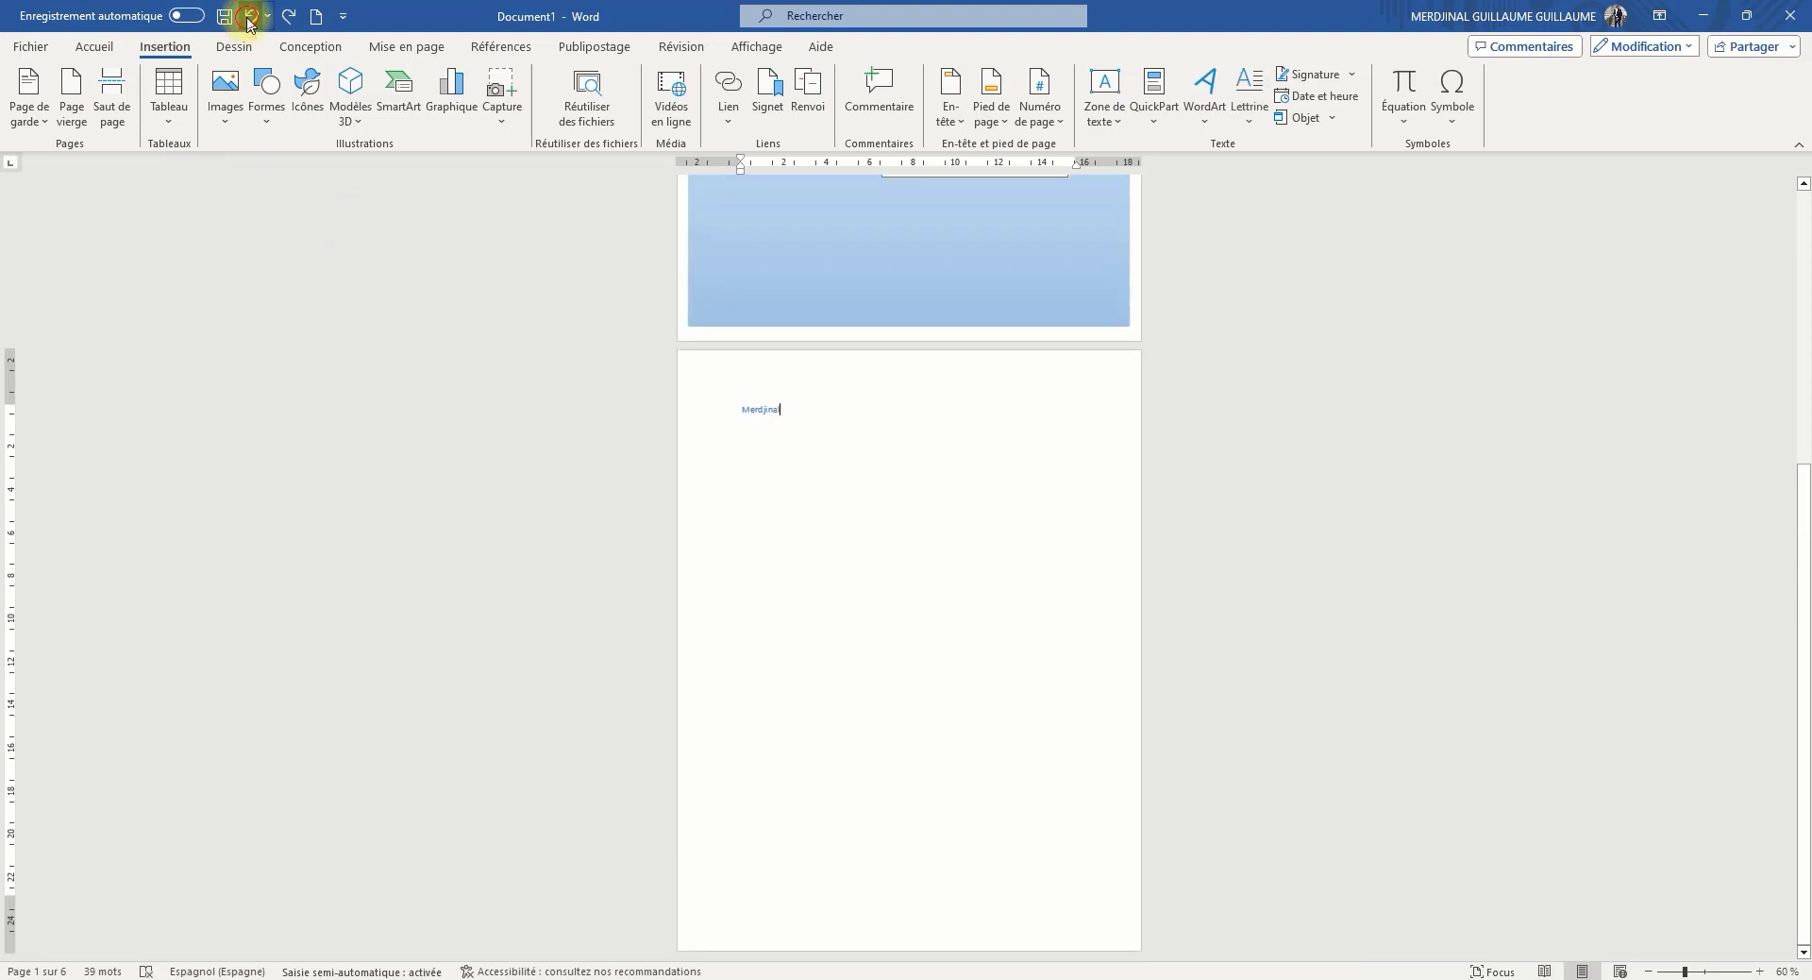
{"action": "left_click", "coordinate": [251, 17]}
Insert a page break after the name, starting a second page
{"action": "left_click", "coordinate": [956, 601]}
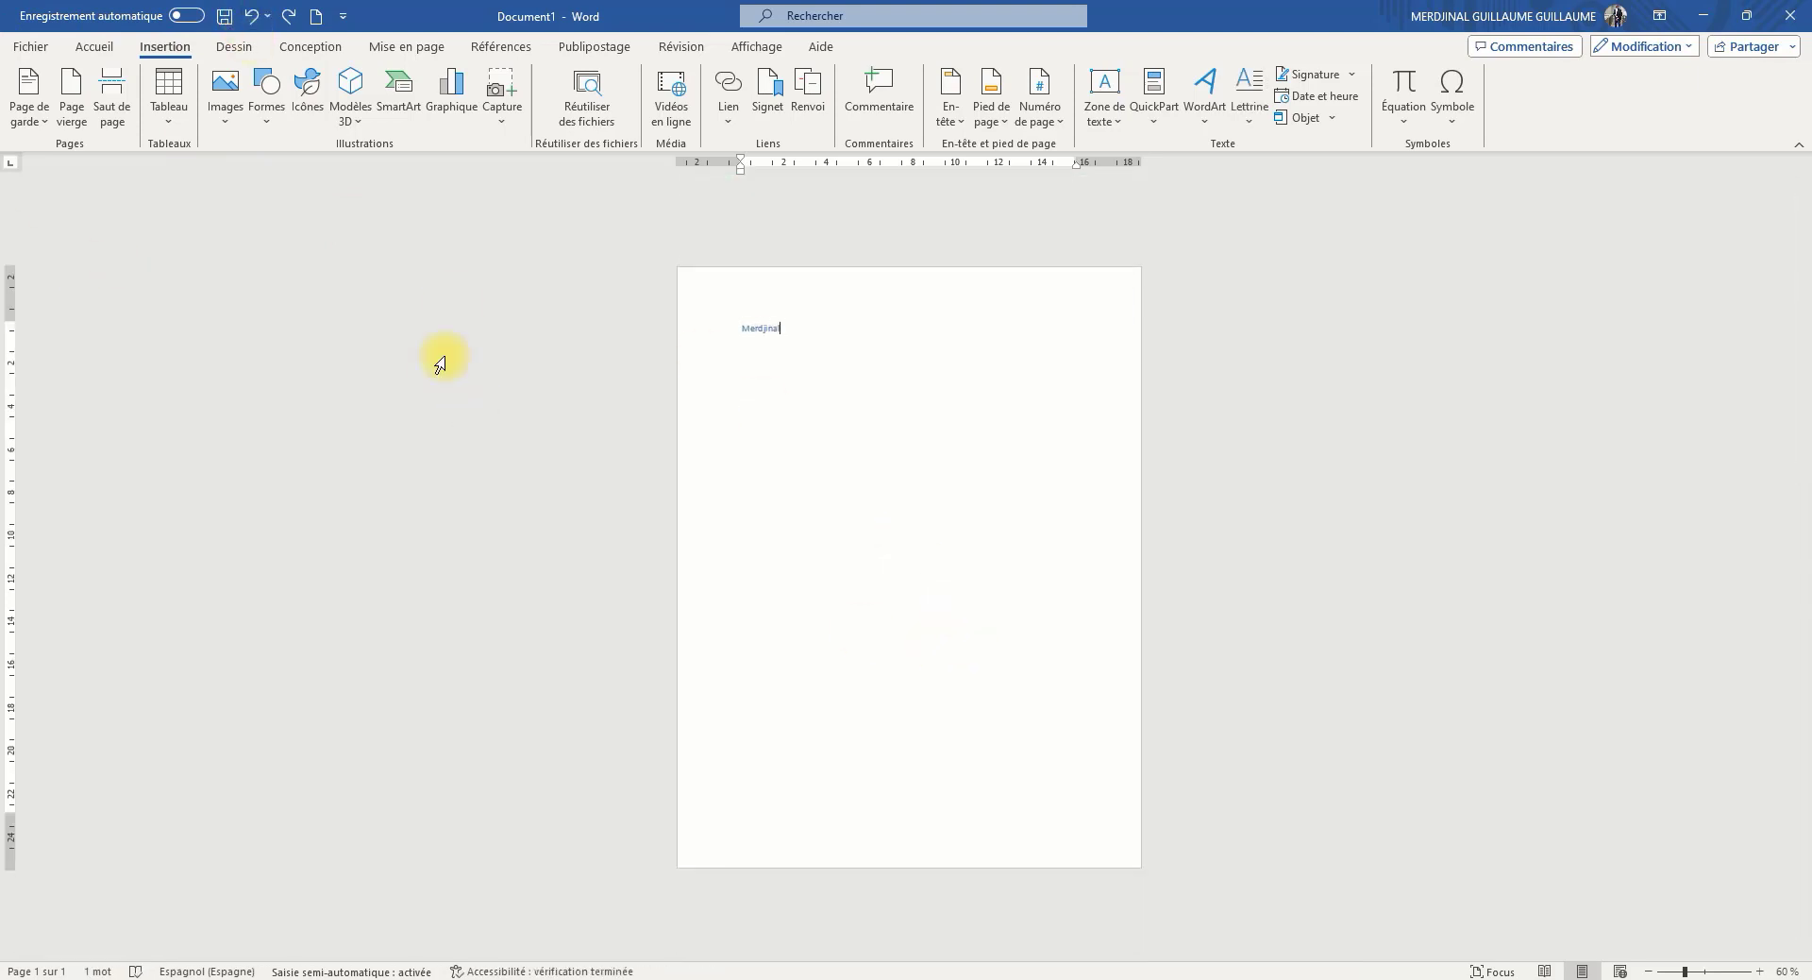
{"action": "left_click", "coordinate": [117, 118]}
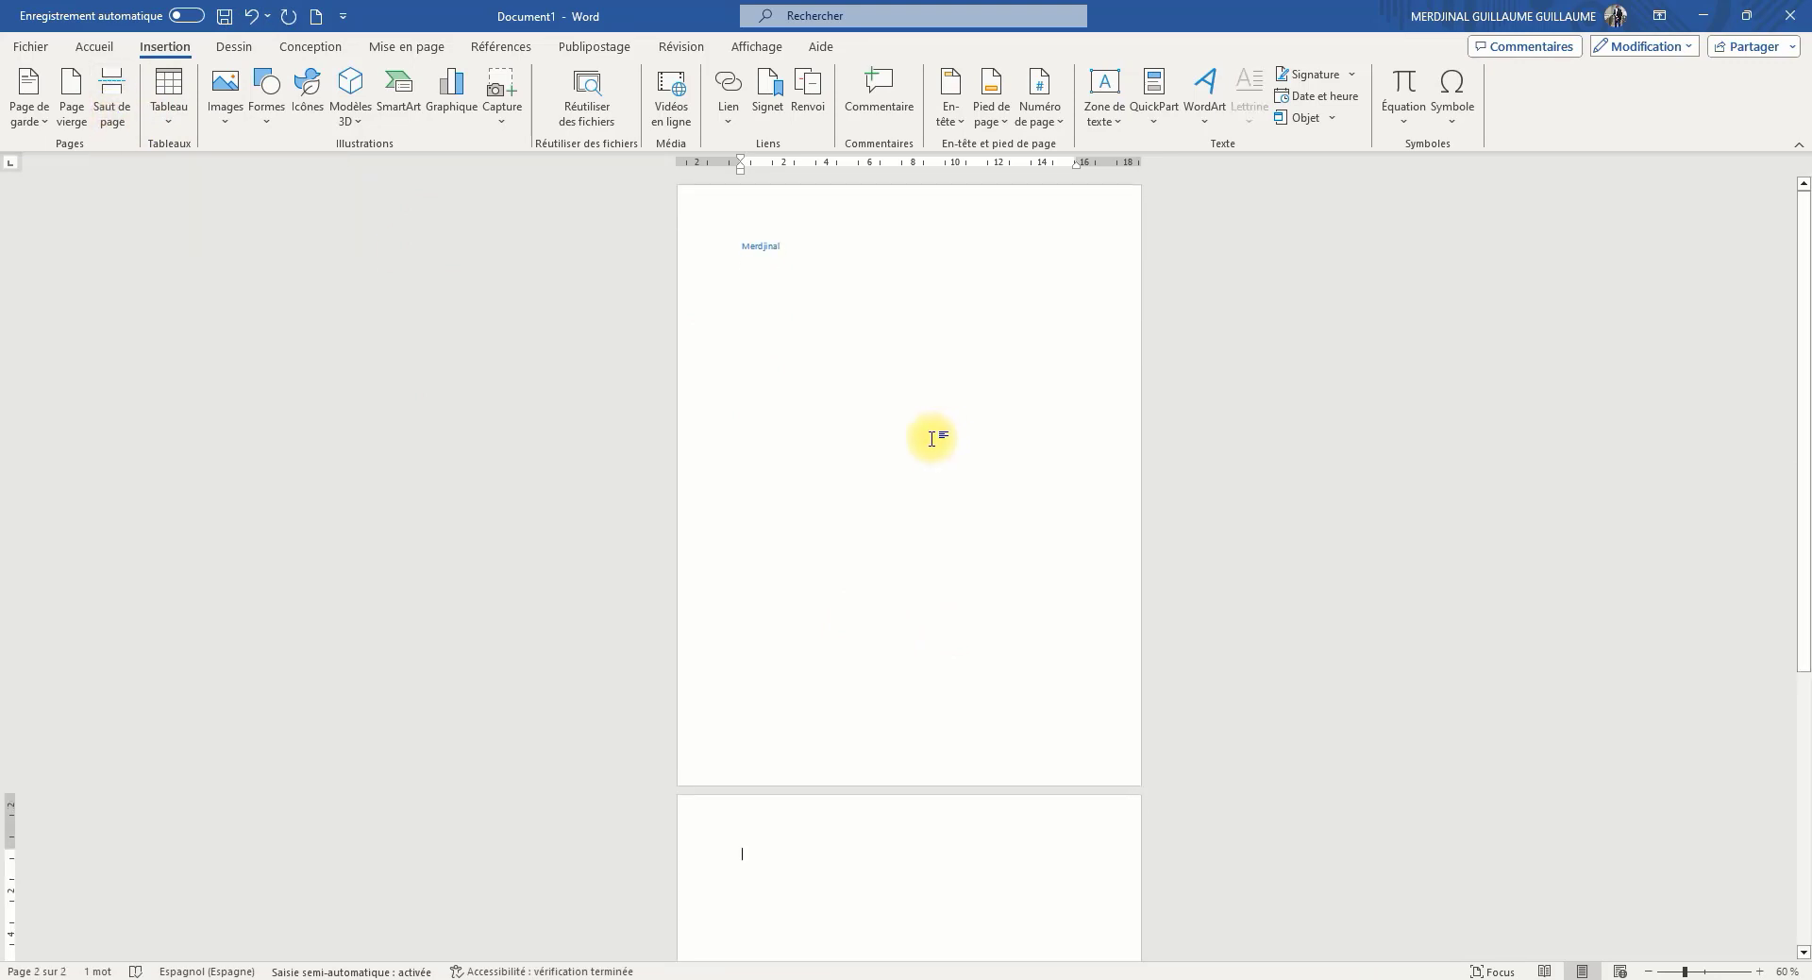
{"action": "scroll", "coordinate": [946, 583], "scroll_direction": "down", "scroll_amount": 5}
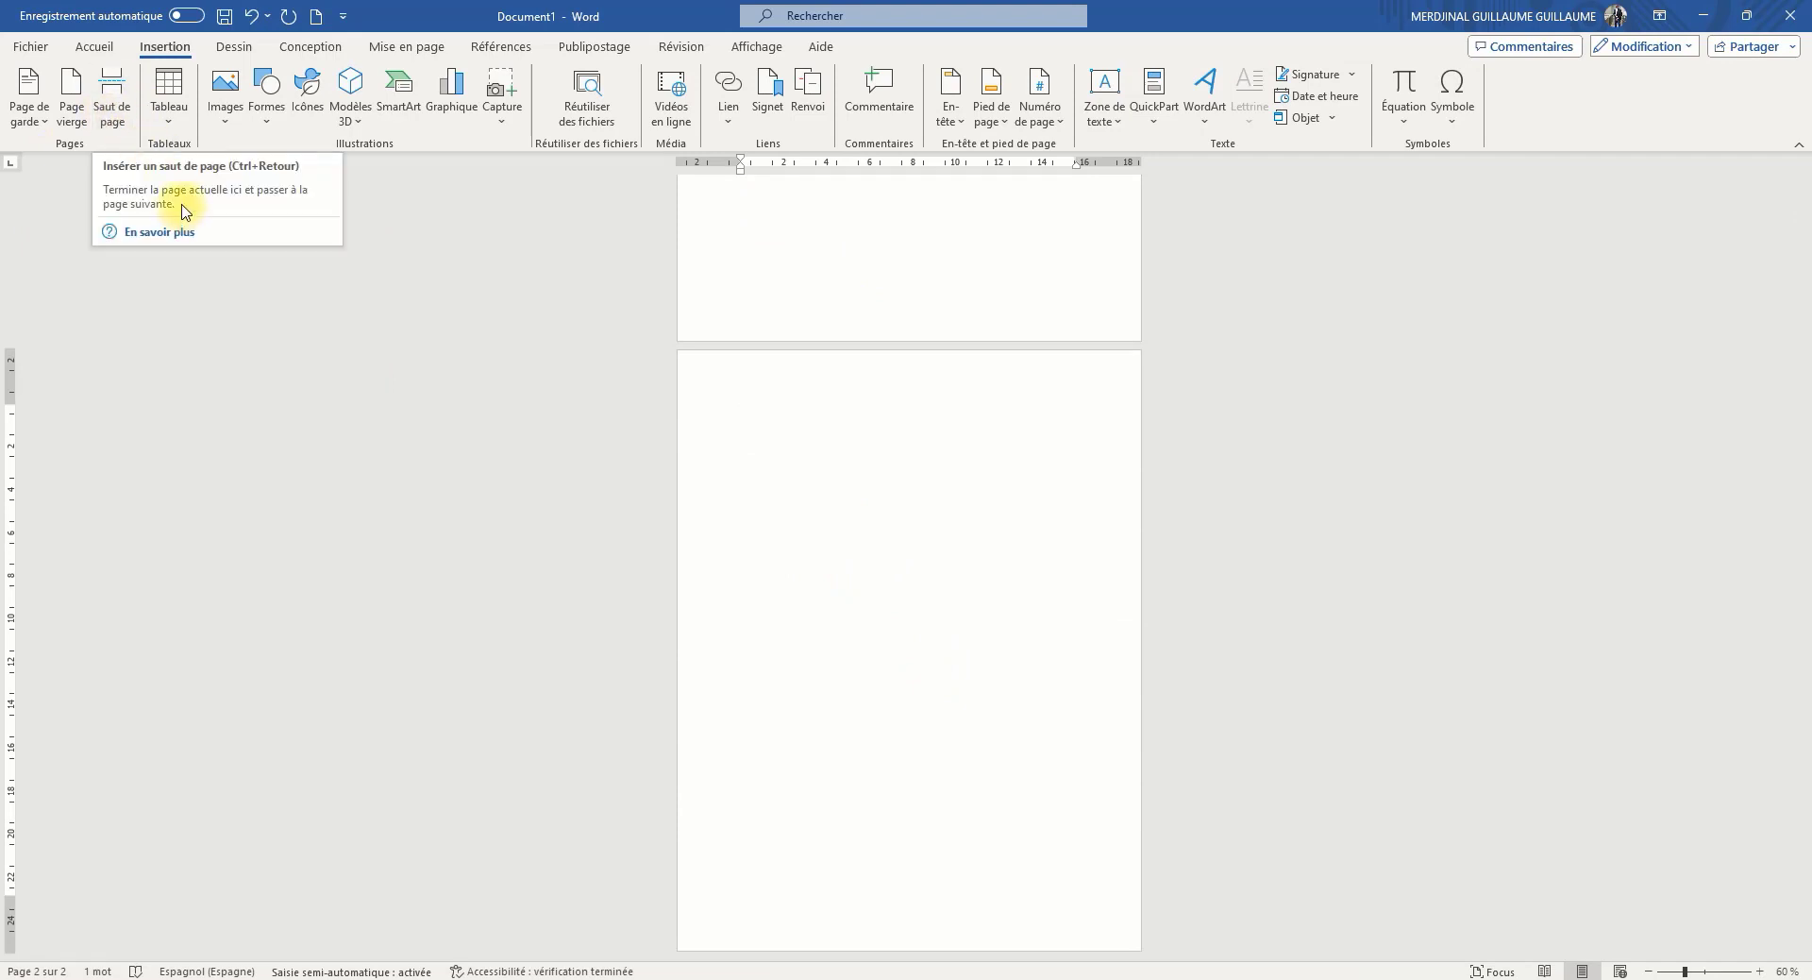
Try a table of 10 columns and 8 rows on the second page, view its design options, and undo it
{"action": "left_click", "coordinate": [170, 112]}
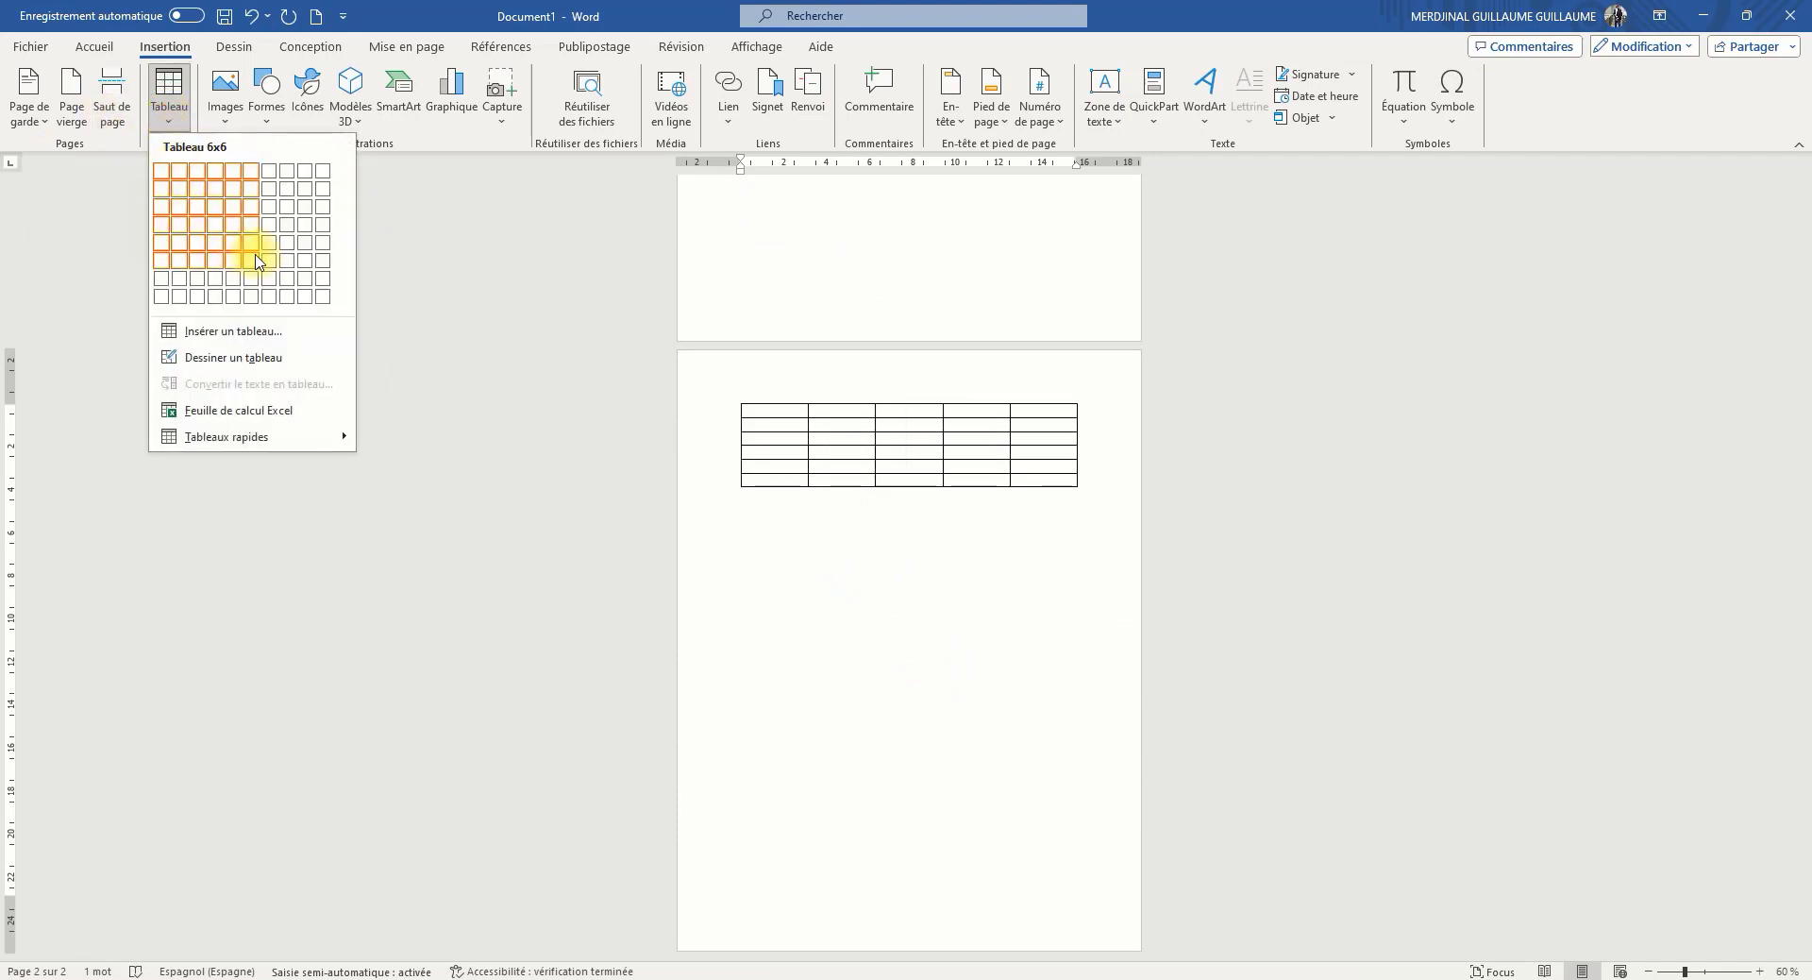
{"action": "left_click", "coordinate": [326, 308]}
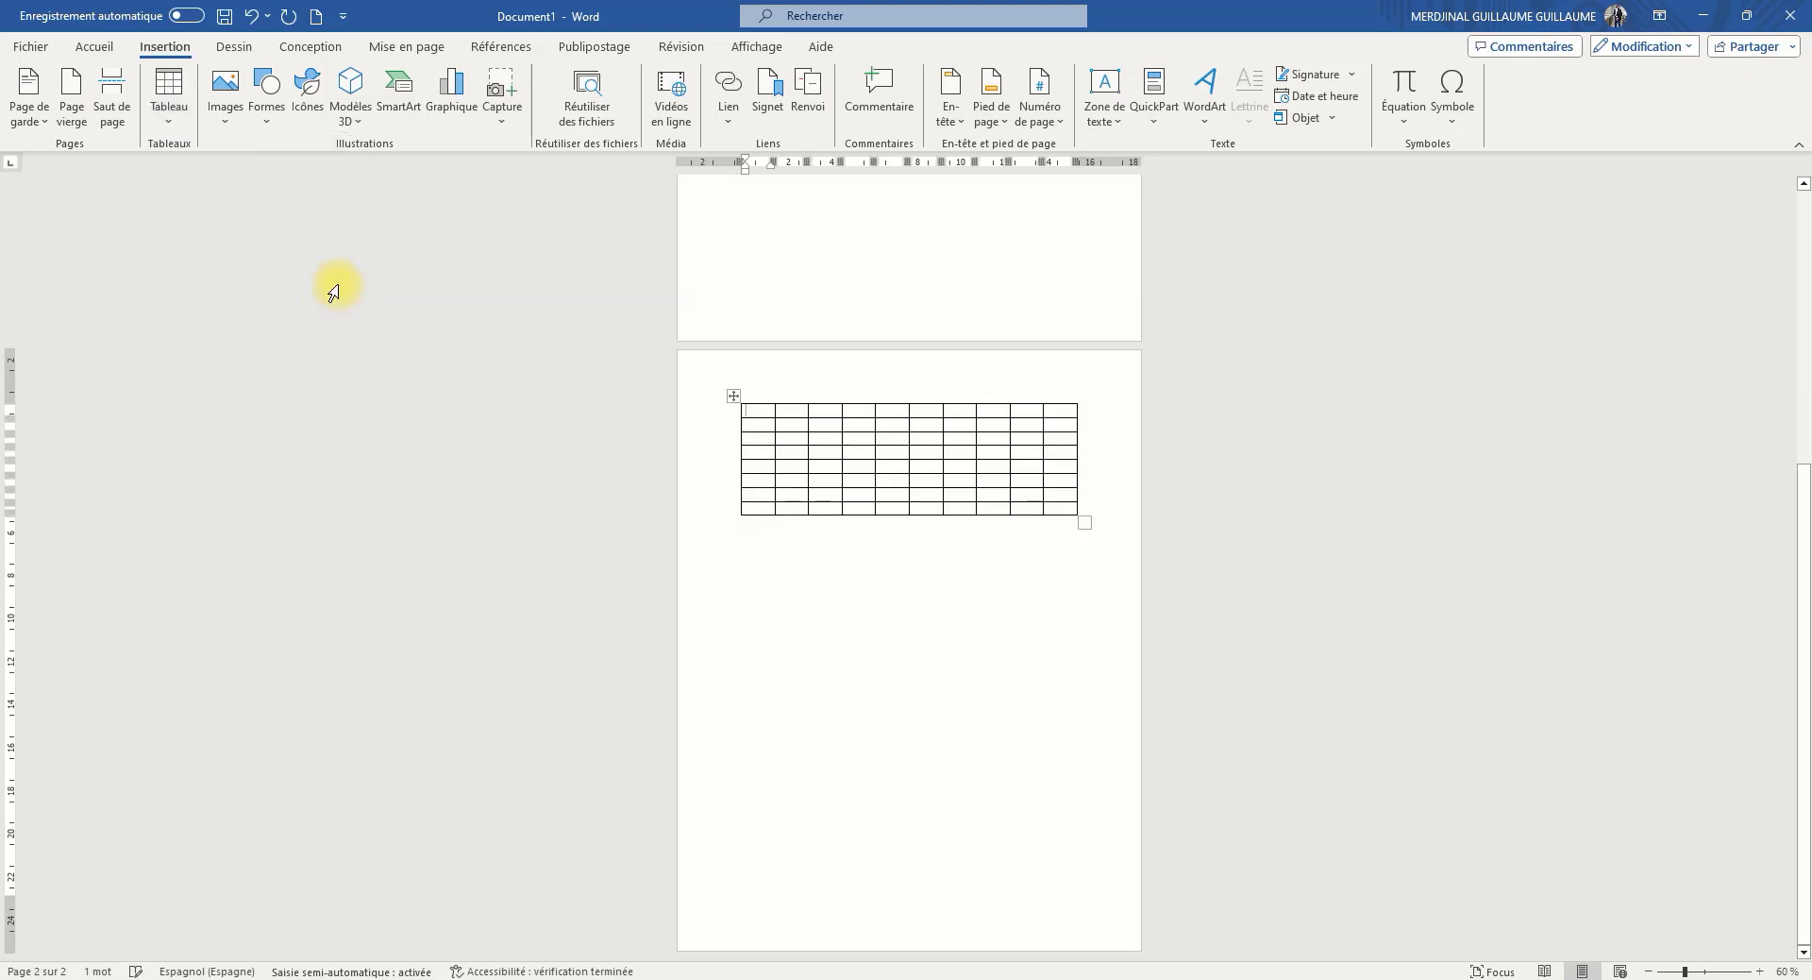
{"action": "scroll", "coordinate": [831, 429], "scroll_direction": "up", "scroll_amount": 2}
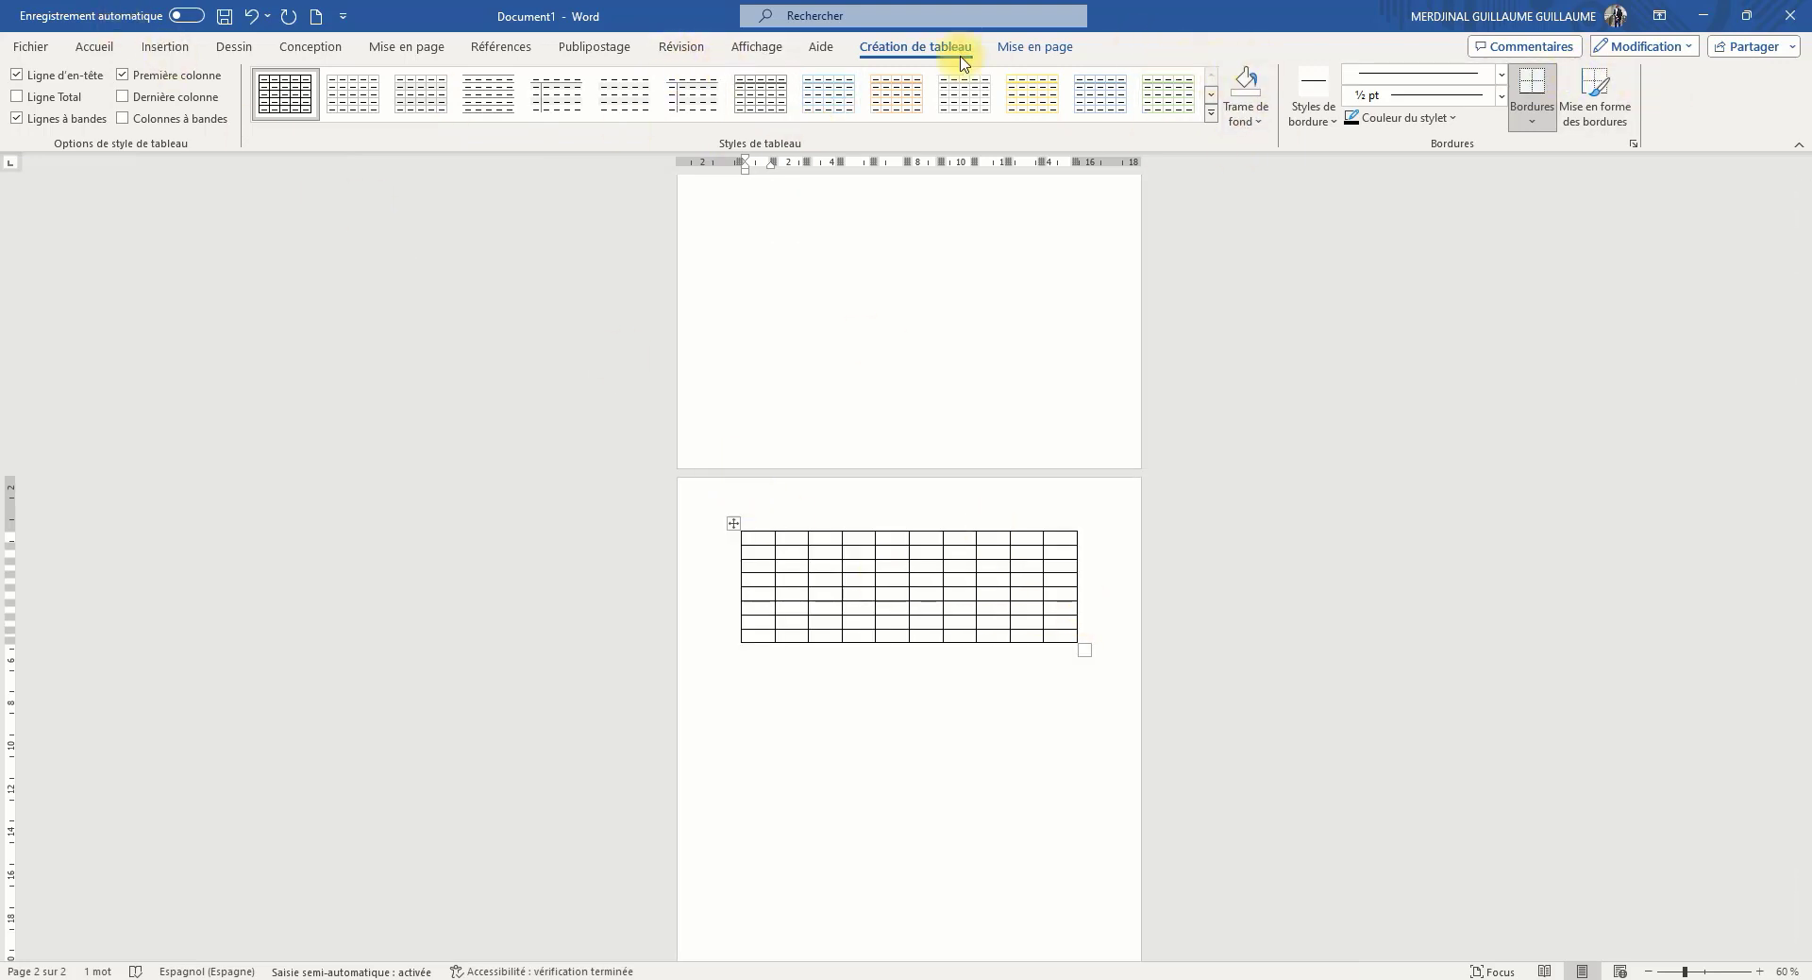
{"action": "left_click", "coordinate": [179, 49]}
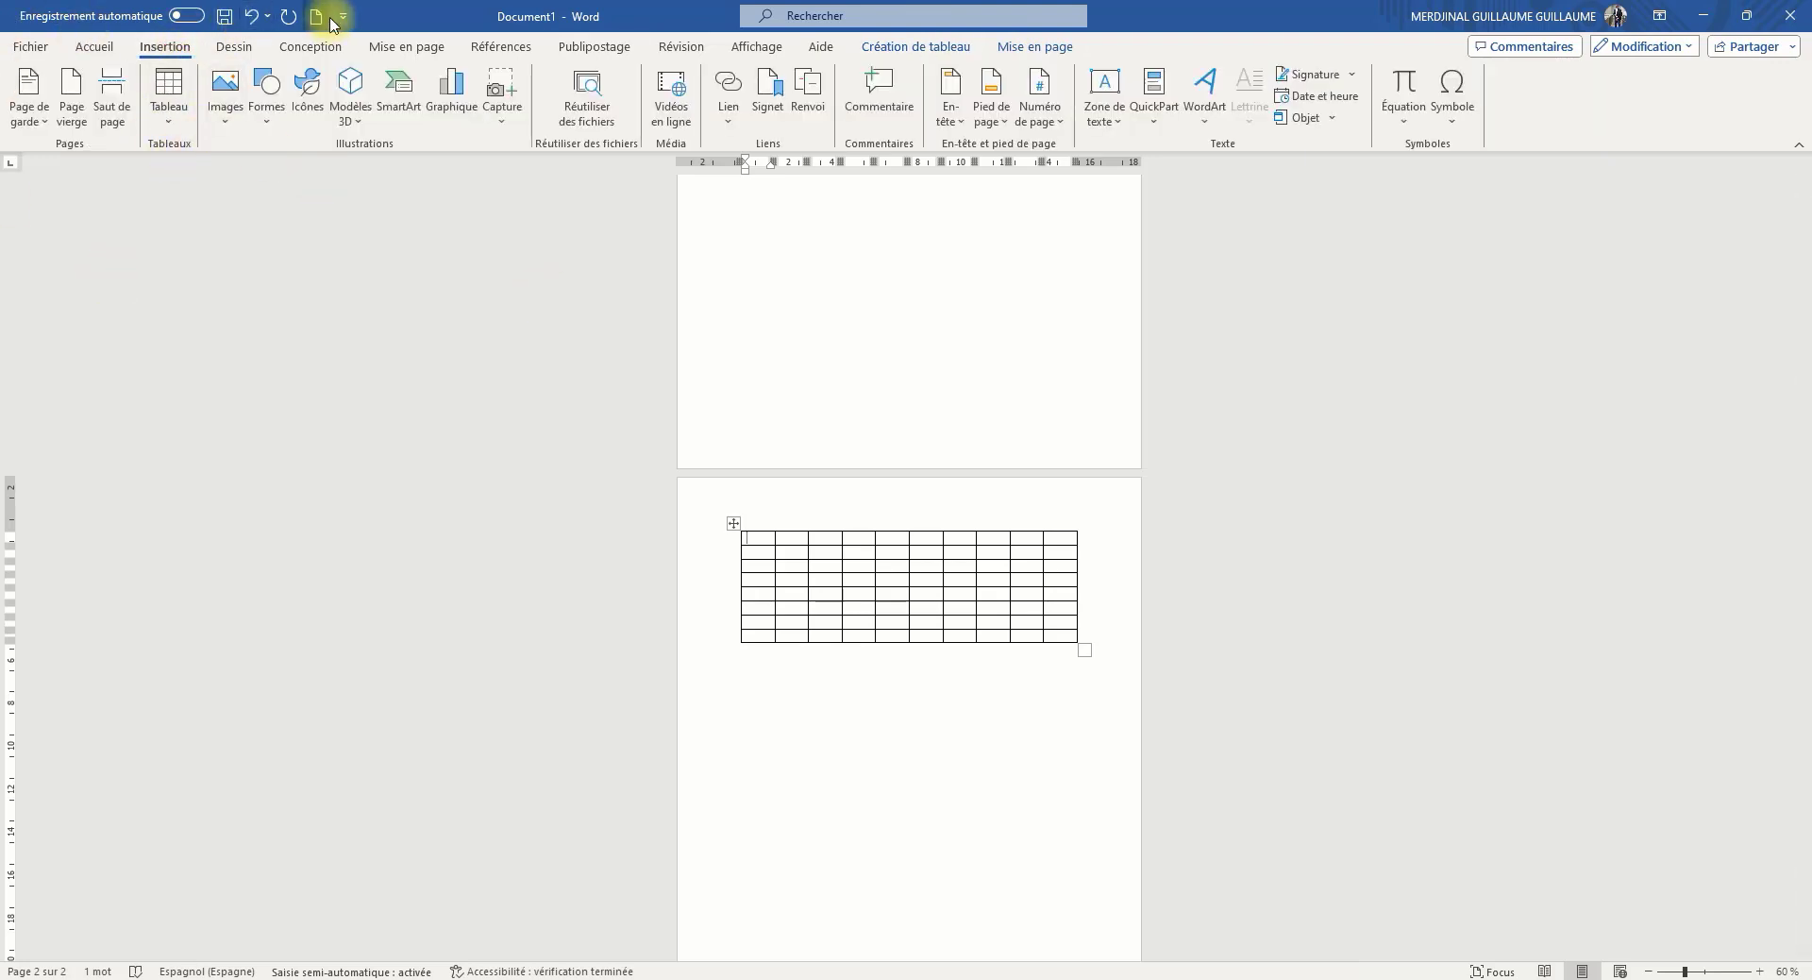
{"action": "left_click", "coordinate": [260, 16]}
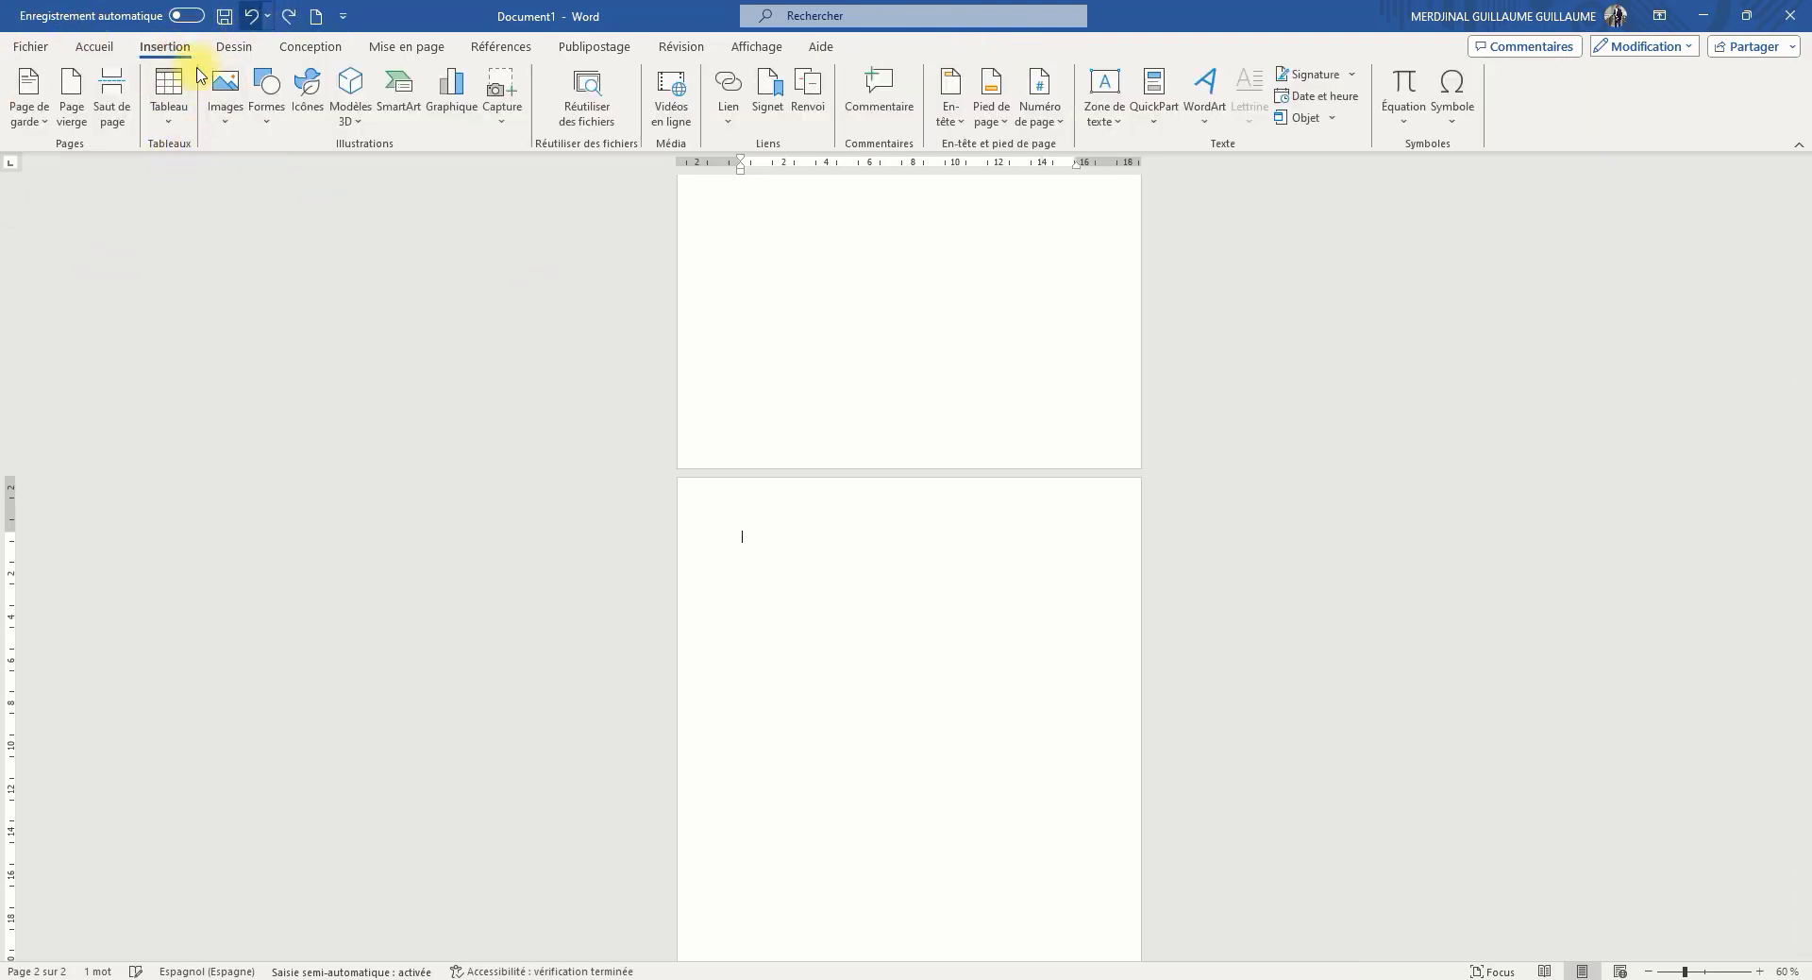
Insert the picture of the woman in a patterned headwrap from this device's Foto Dji folder on the second page
{"action": "left_click", "coordinate": [230, 128]}
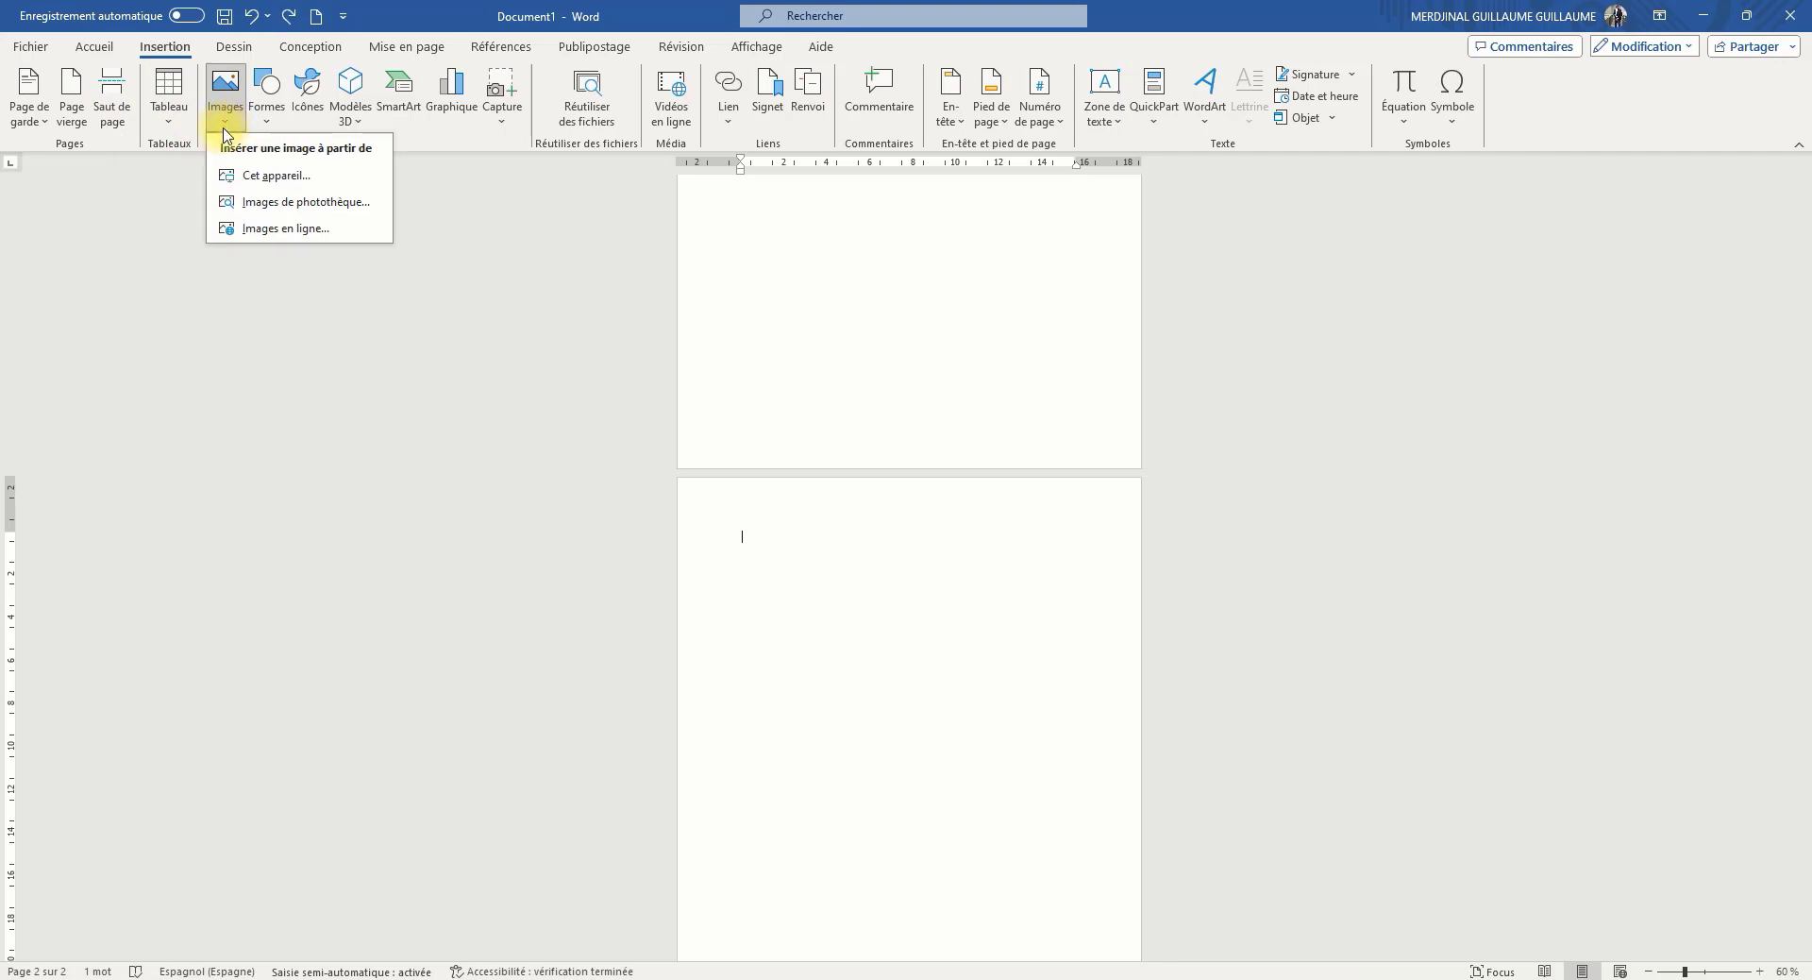
{"action": "left_click", "coordinate": [258, 180]}
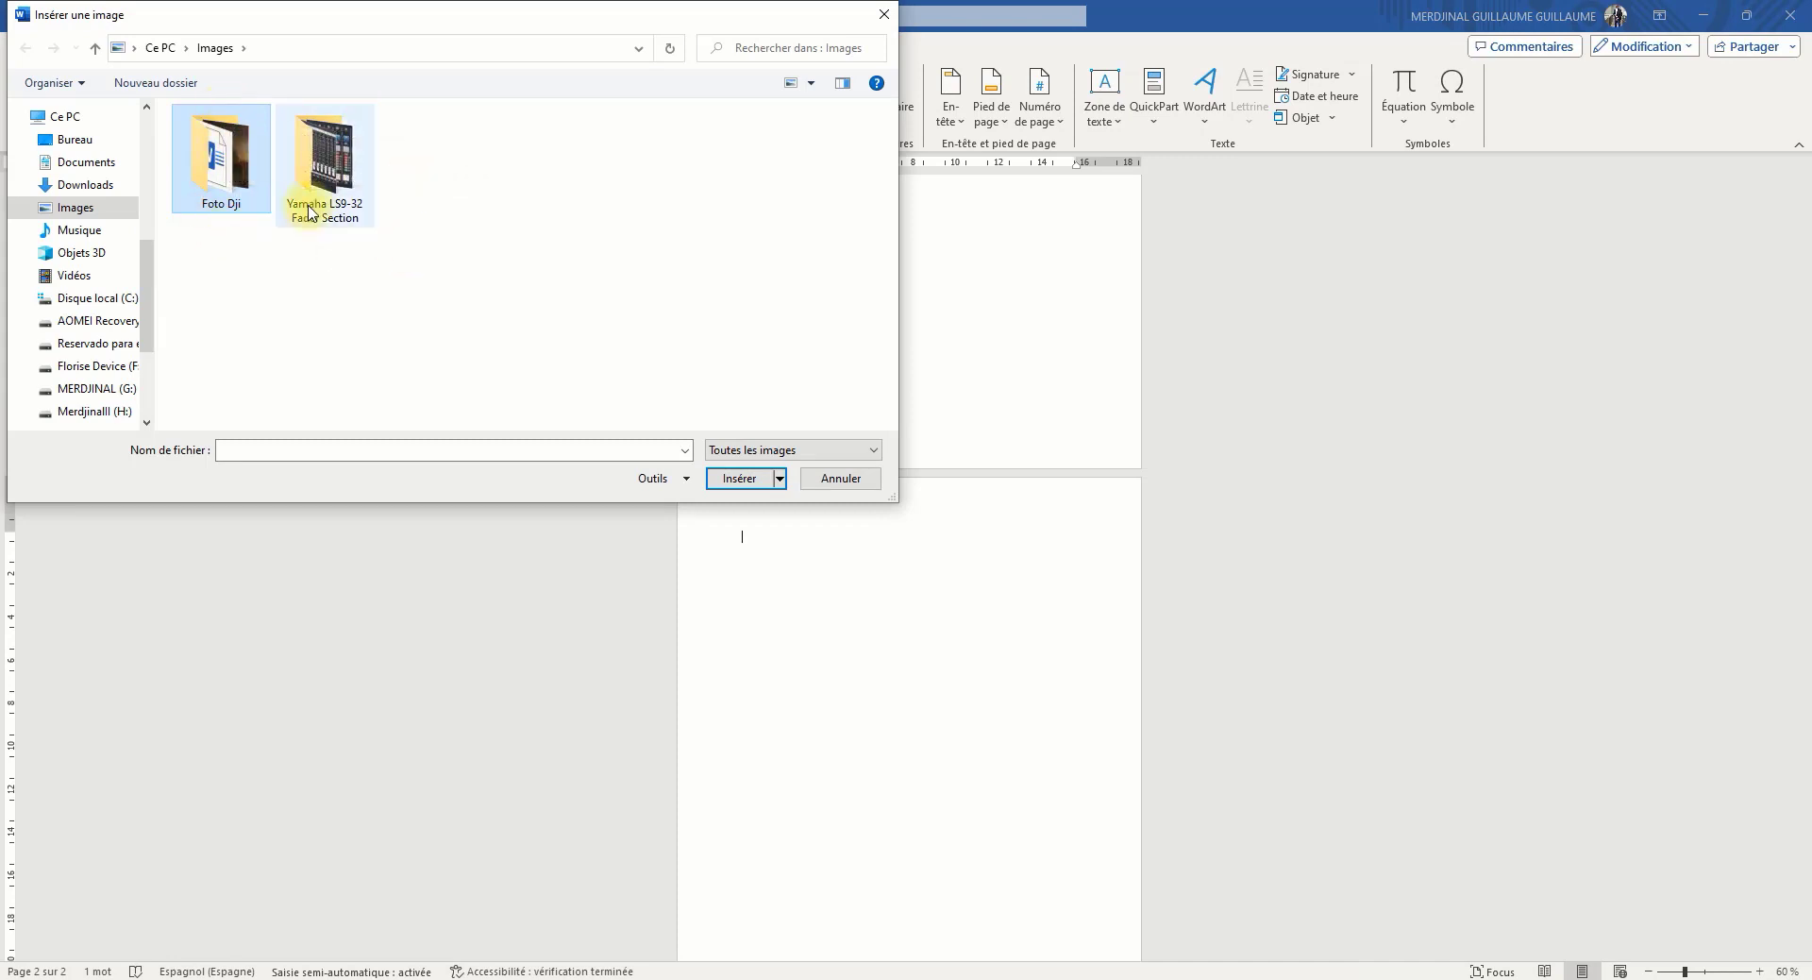
{"action": "double_click", "coordinate": [338, 177]}
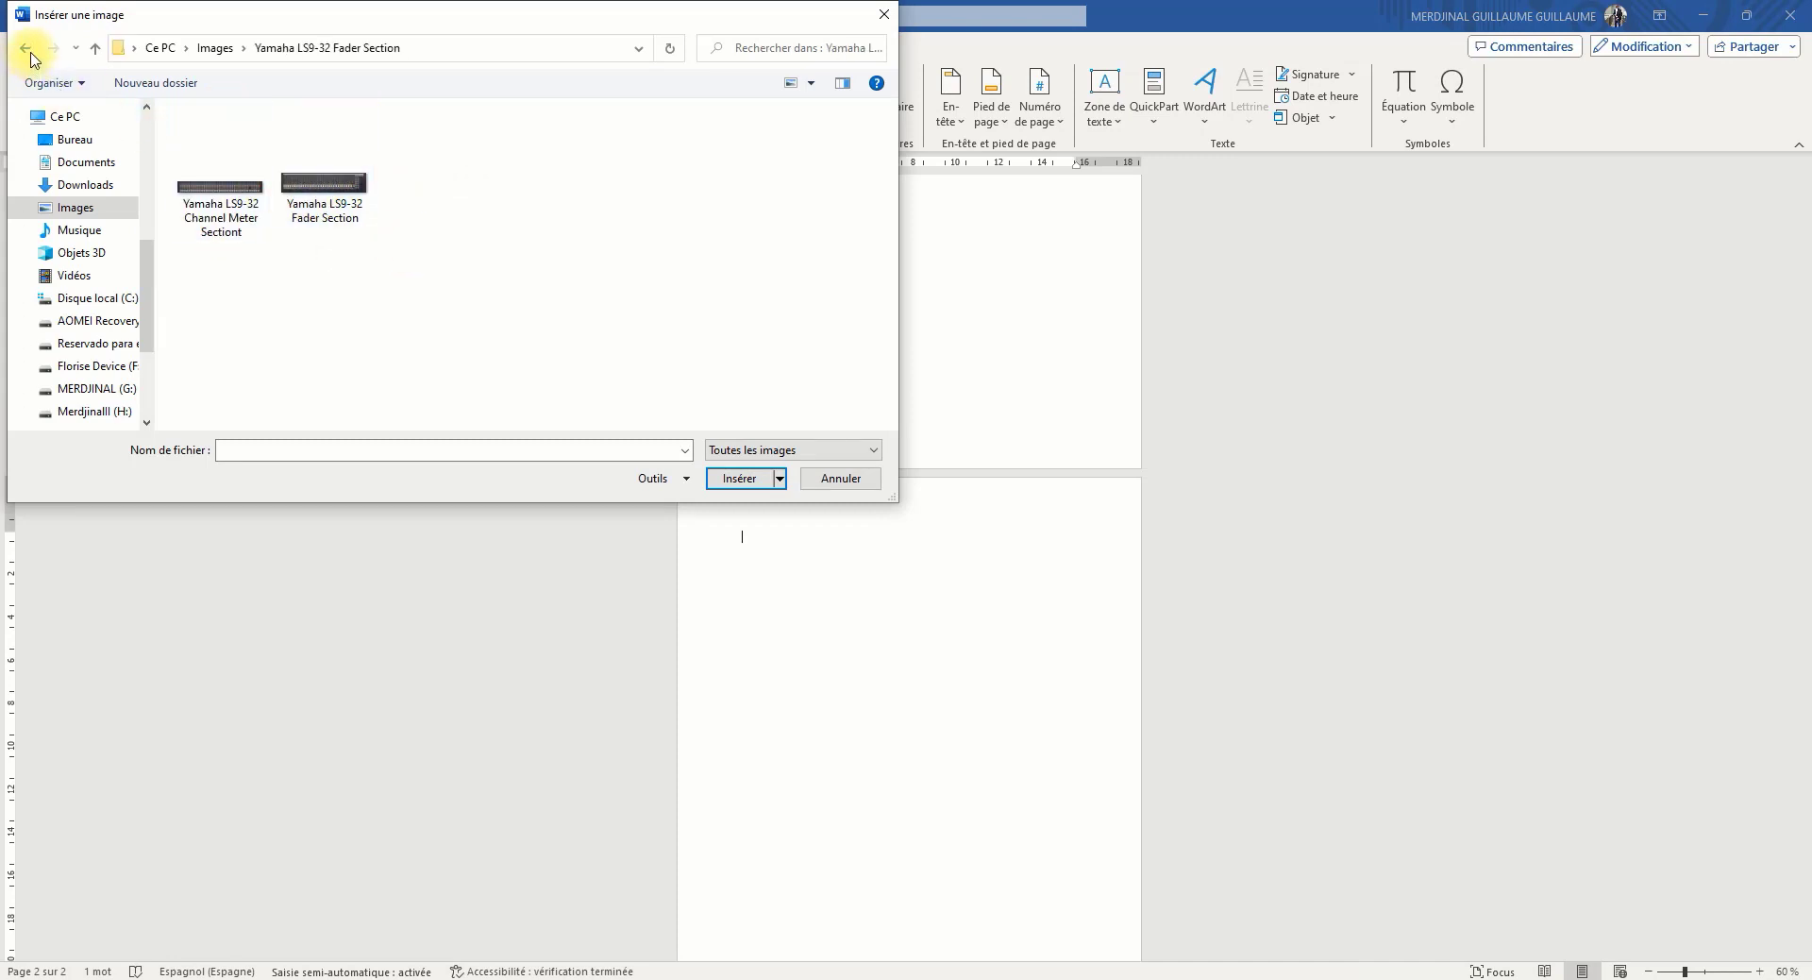
{"action": "left_click", "coordinate": [30, 54]}
{"action": "double_click", "coordinate": [190, 153]}
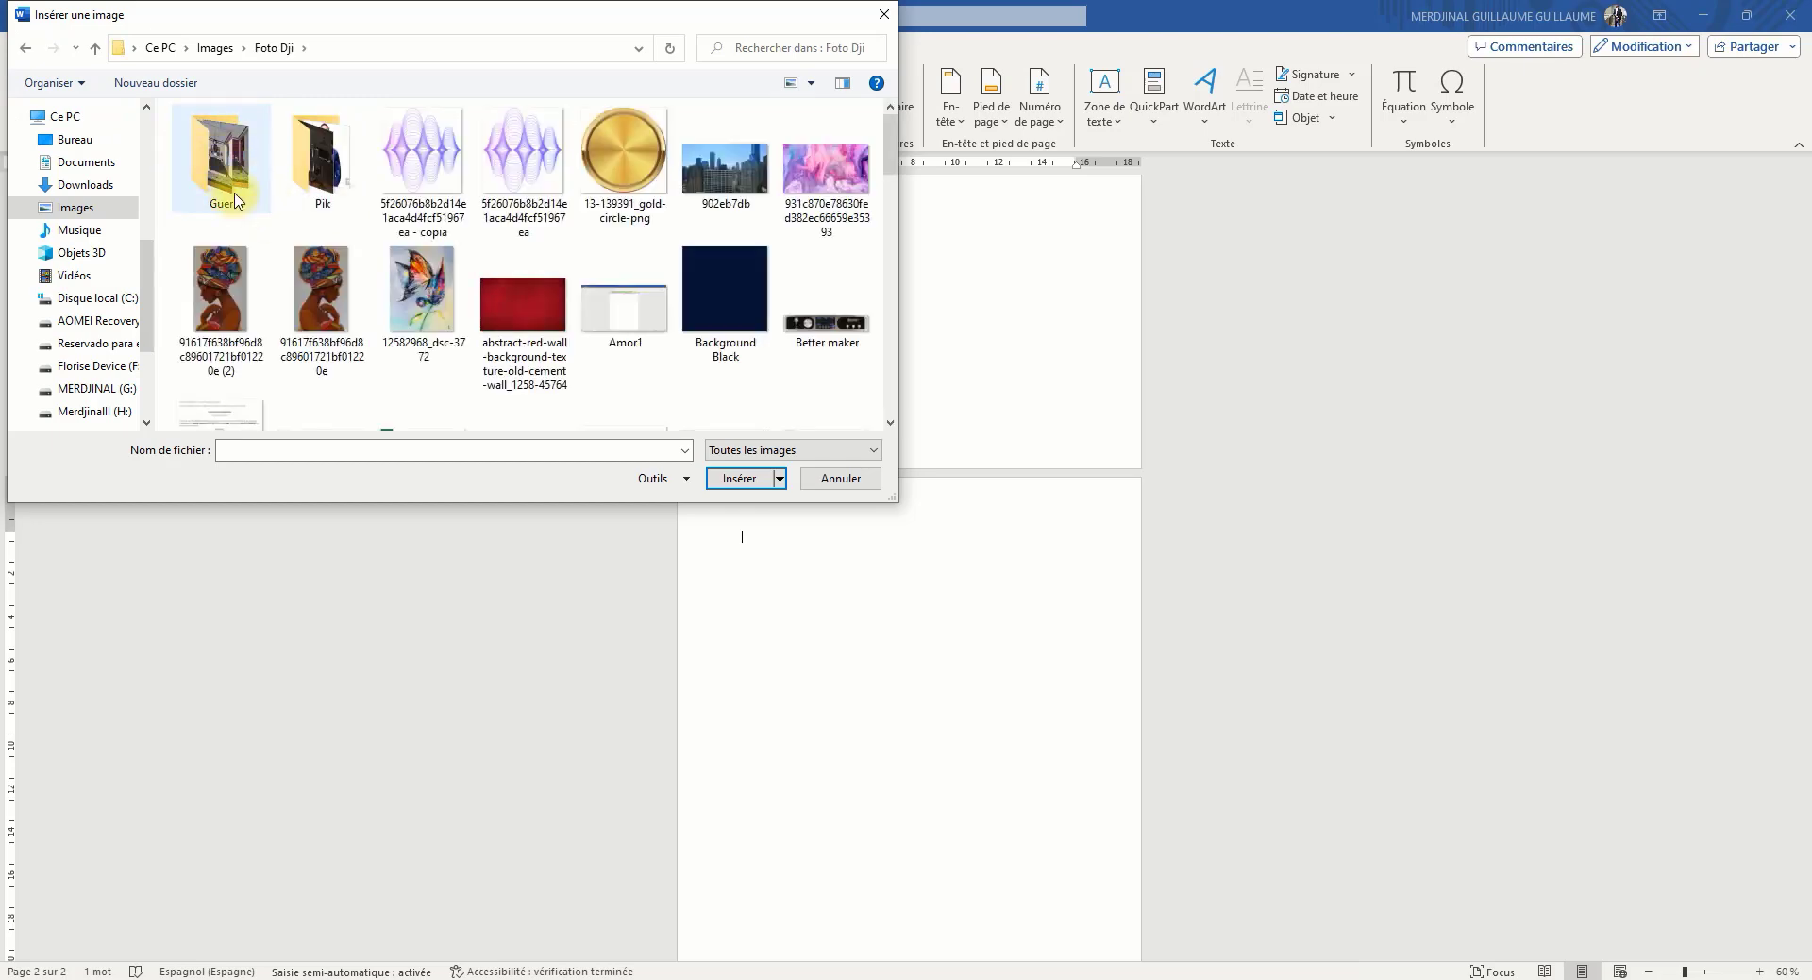
{"action": "left_click", "coordinate": [233, 314]}
{"action": "left_click", "coordinate": [739, 477]}
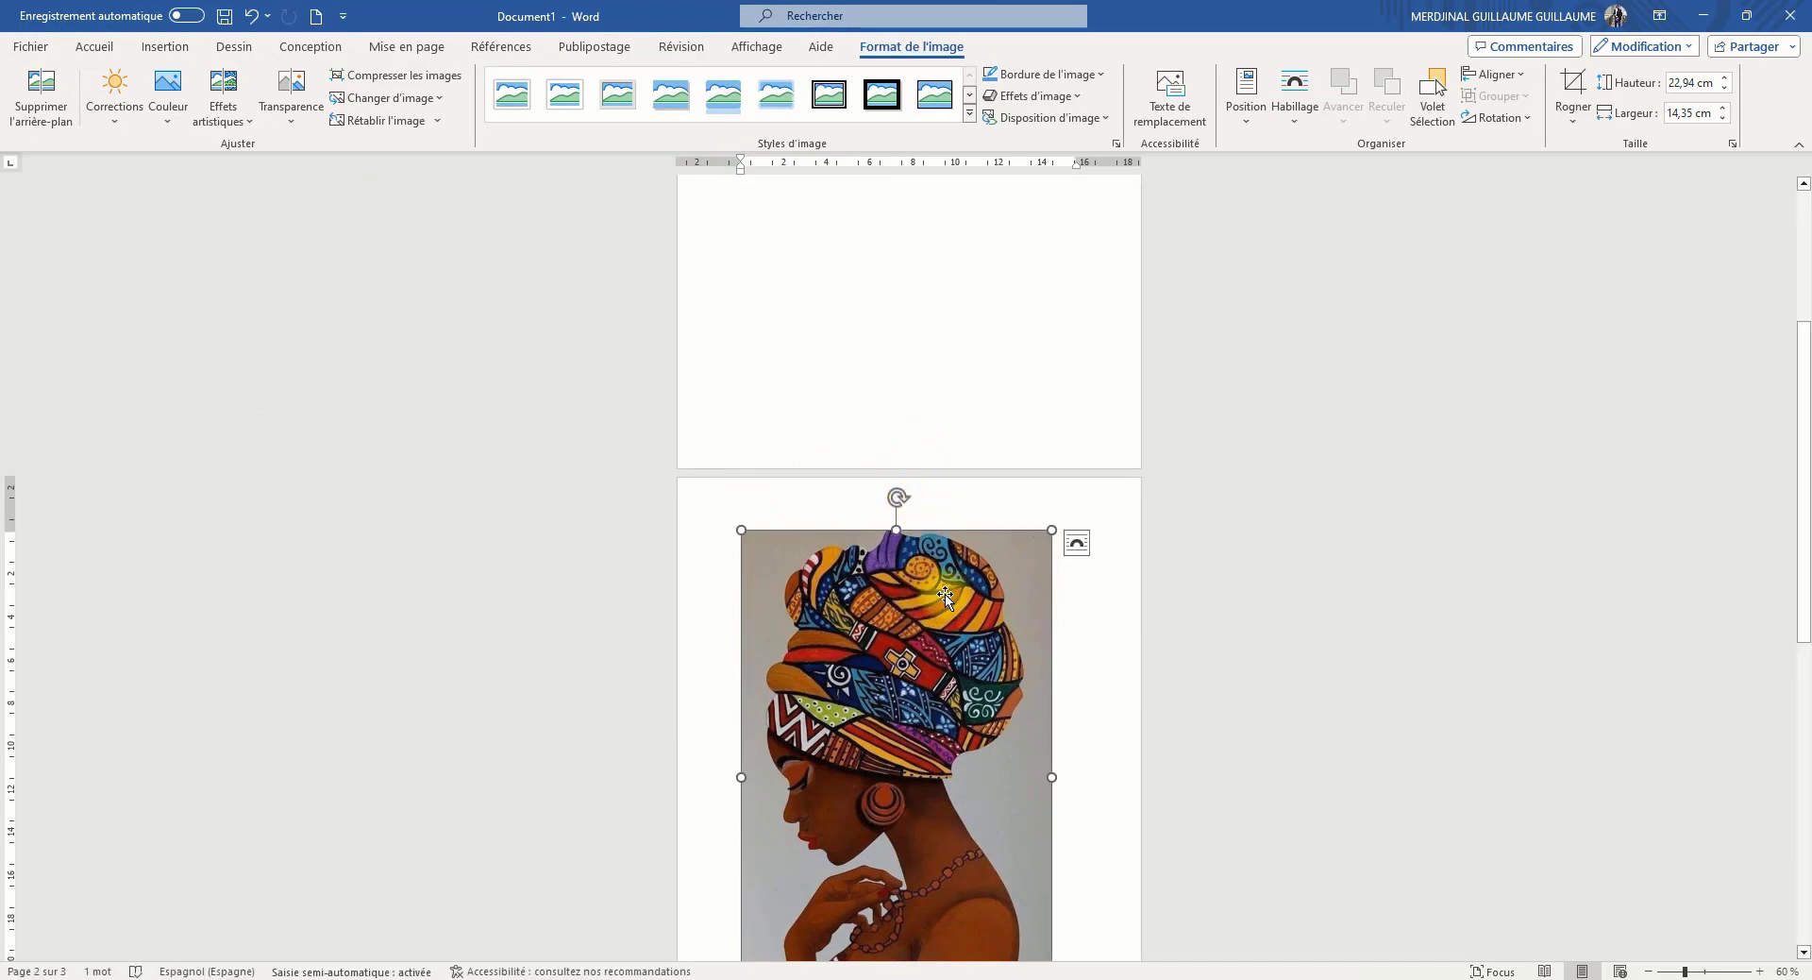
Try to move the inserted picture on the second page while it is in line with the text
{"action": "scroll", "coordinate": [925, 566], "scroll_direction": "up", "scroll_amount": 3}
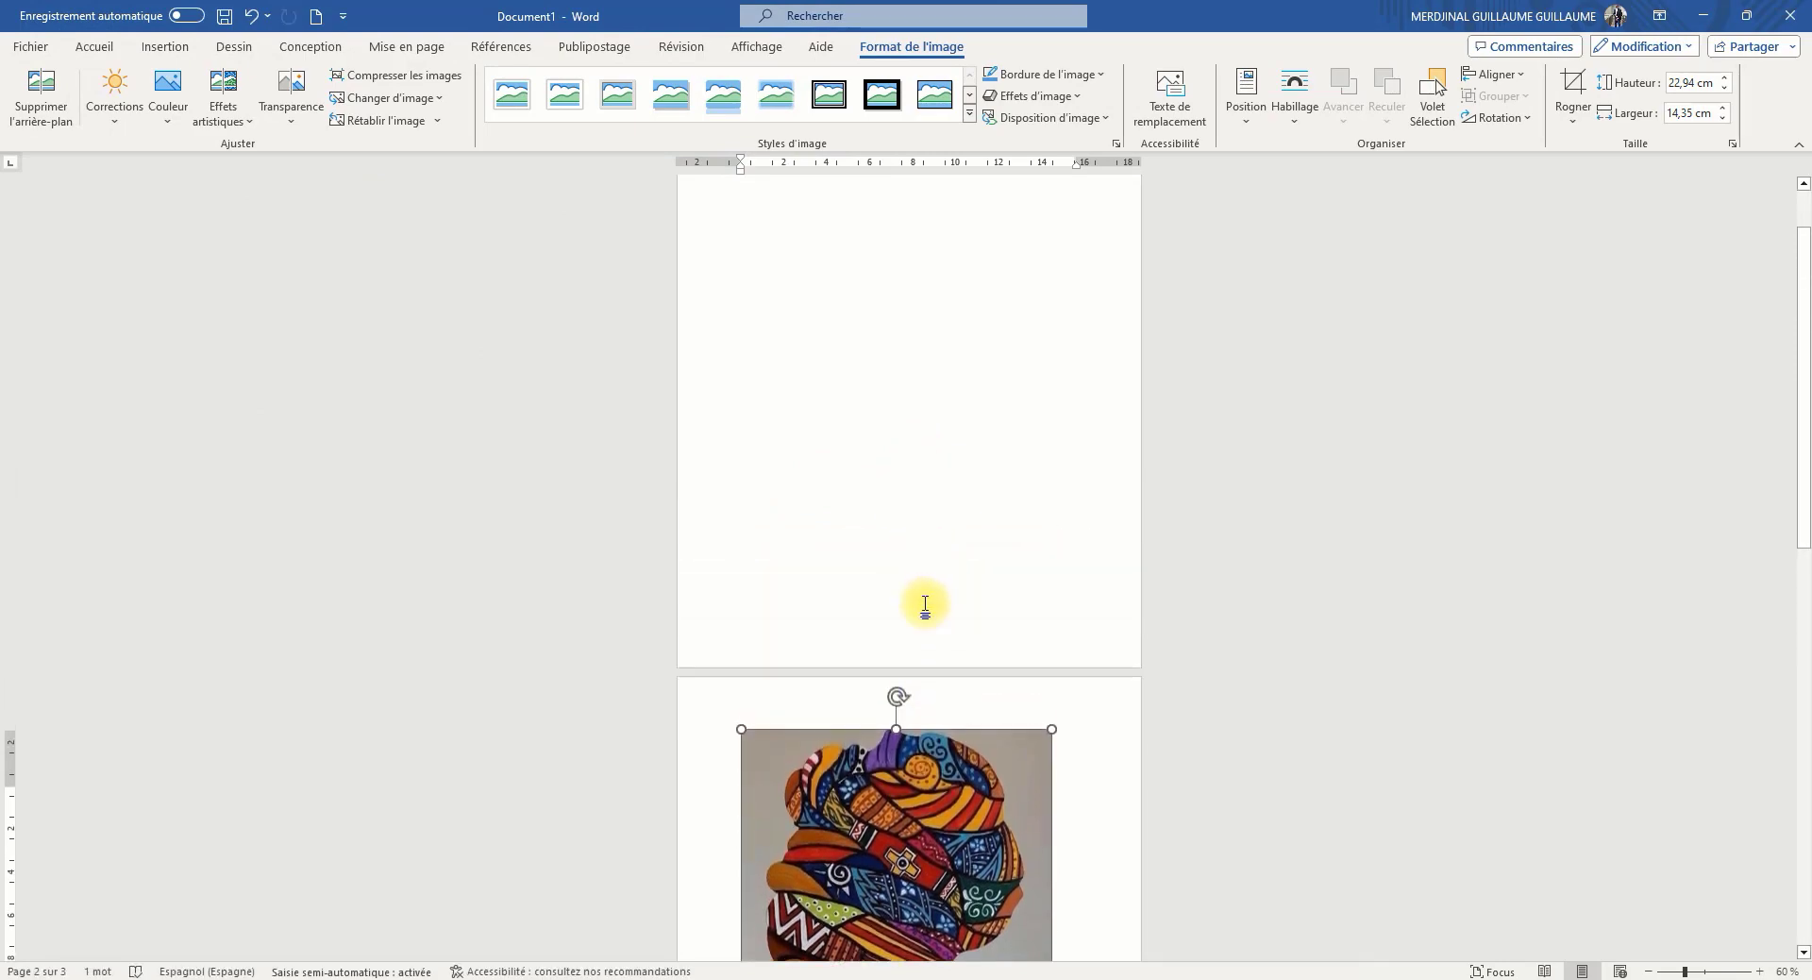
{"action": "scroll", "coordinate": [925, 604], "scroll_direction": "up", "scroll_amount": 1}
{"action": "scroll", "coordinate": [922, 497], "scroll_direction": "down", "scroll_amount": 6}
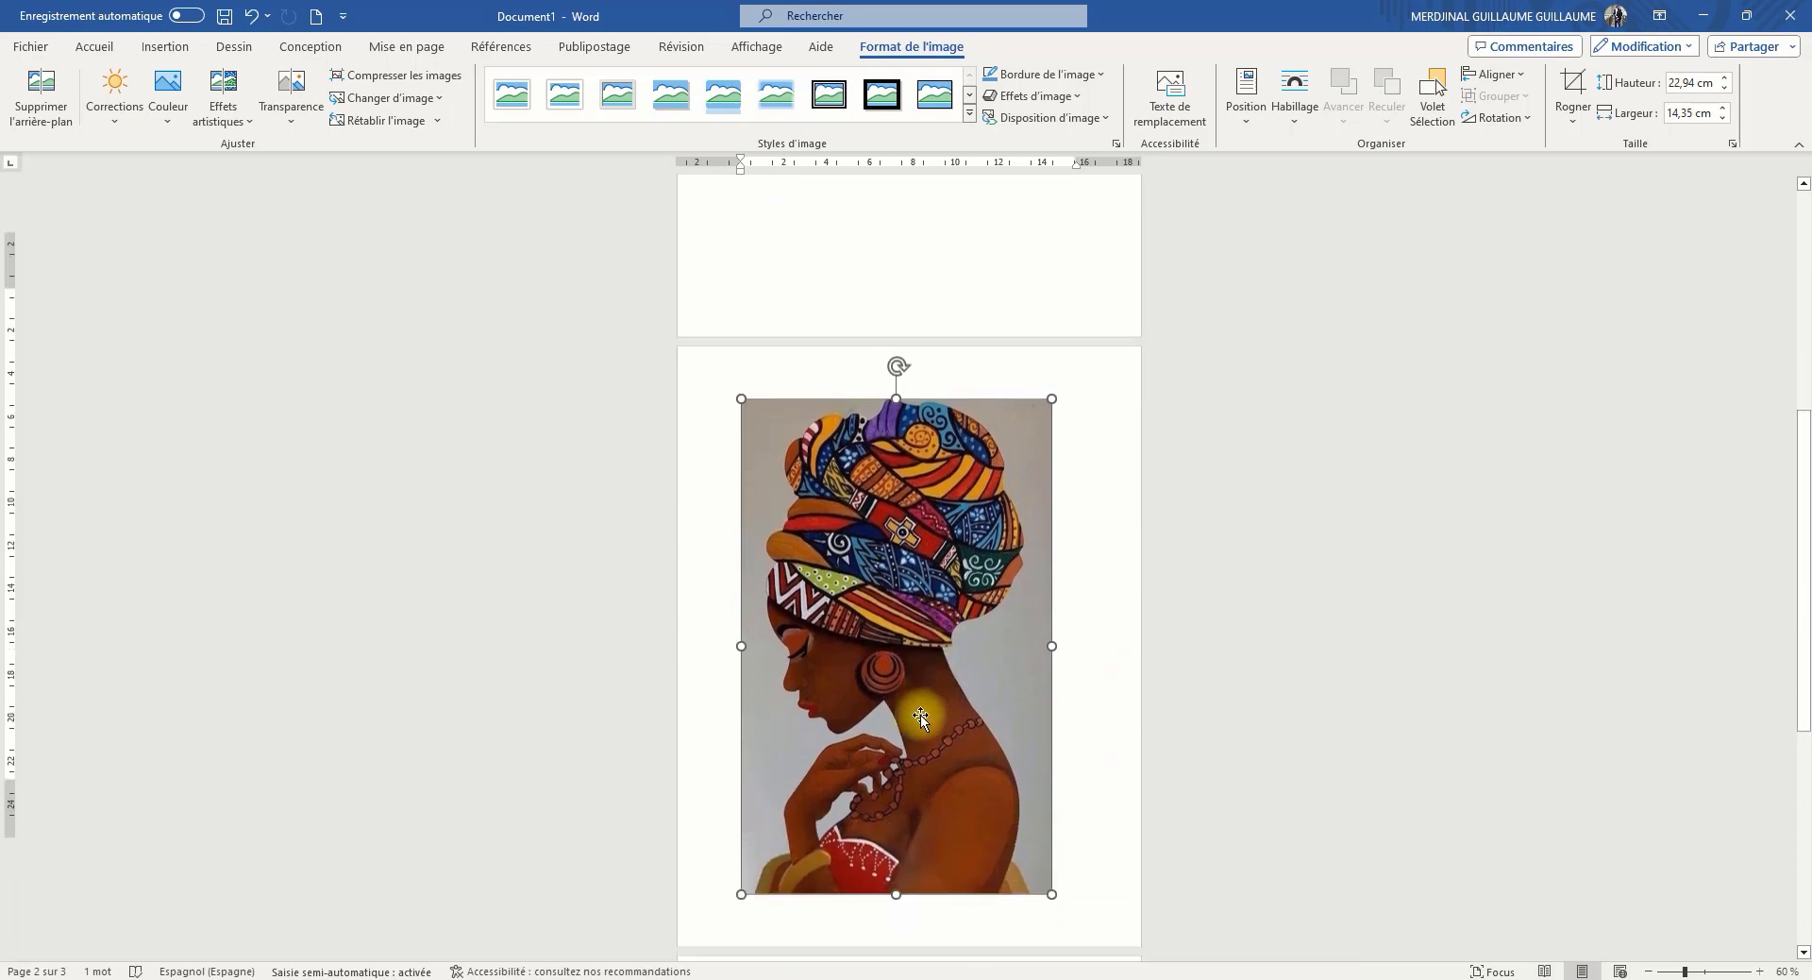
{"action": "scroll", "coordinate": [920, 717], "scroll_direction": "down", "scroll_amount": 2}
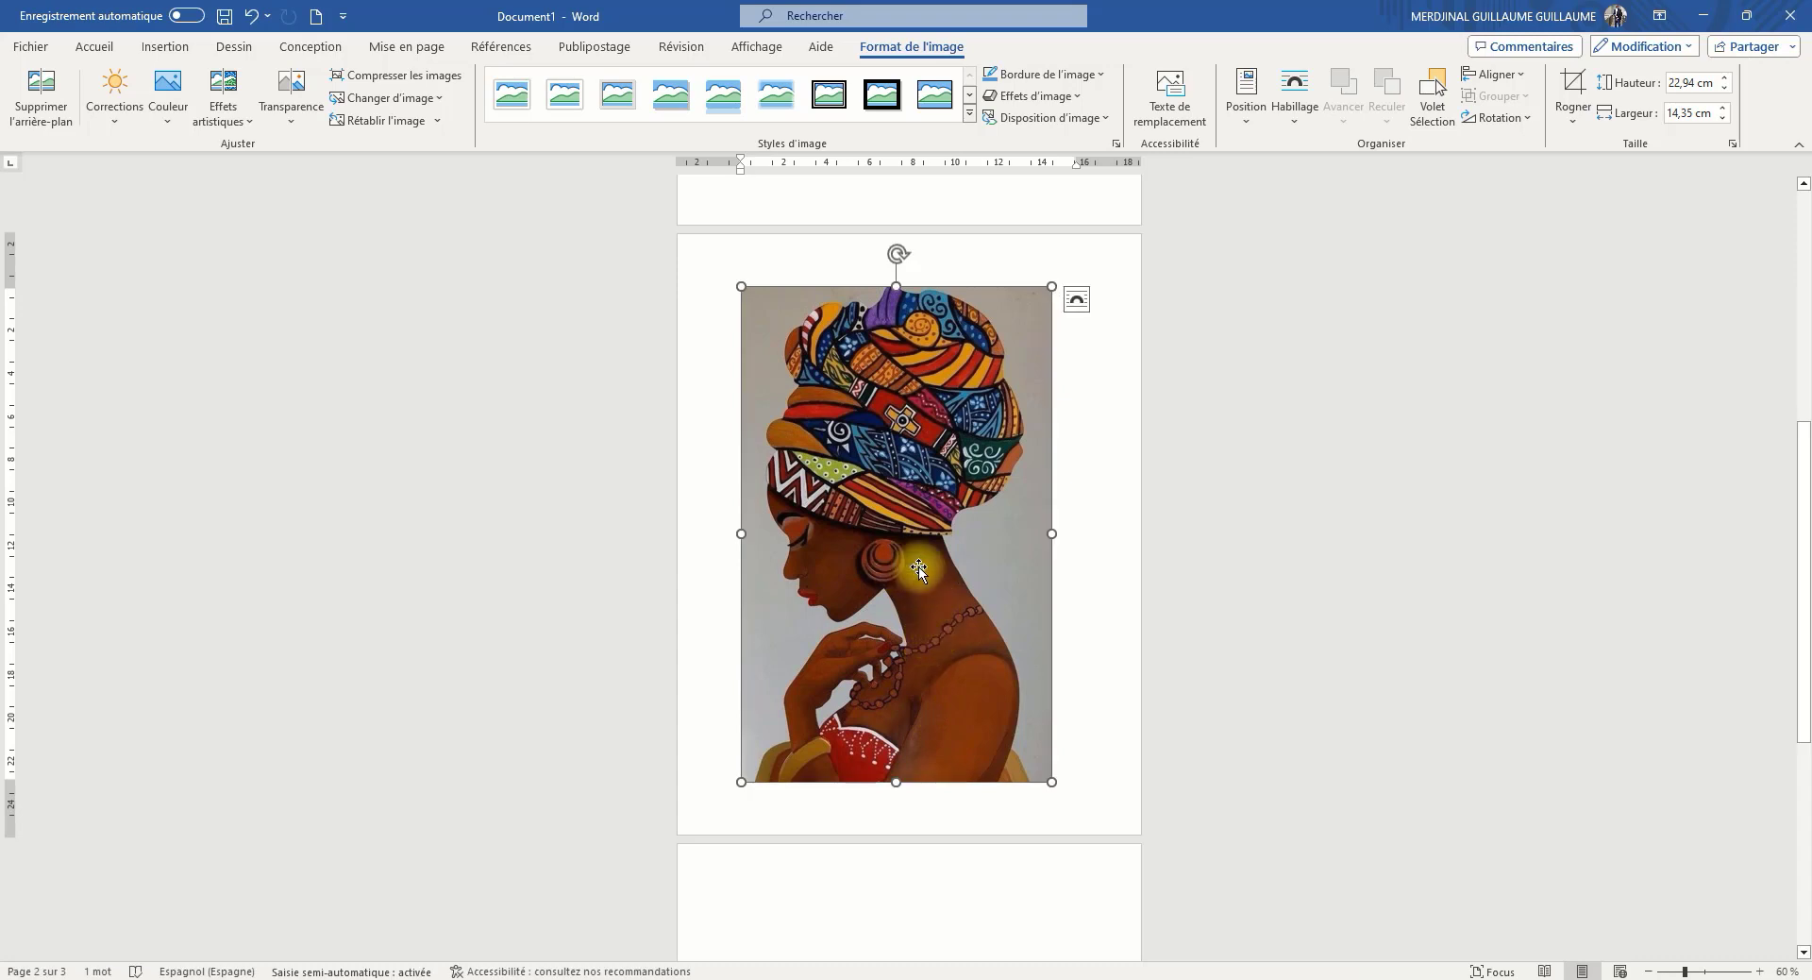
{"action": "left_click_drag", "start_coordinate": [884, 635], "coordinate": [946, 608]}
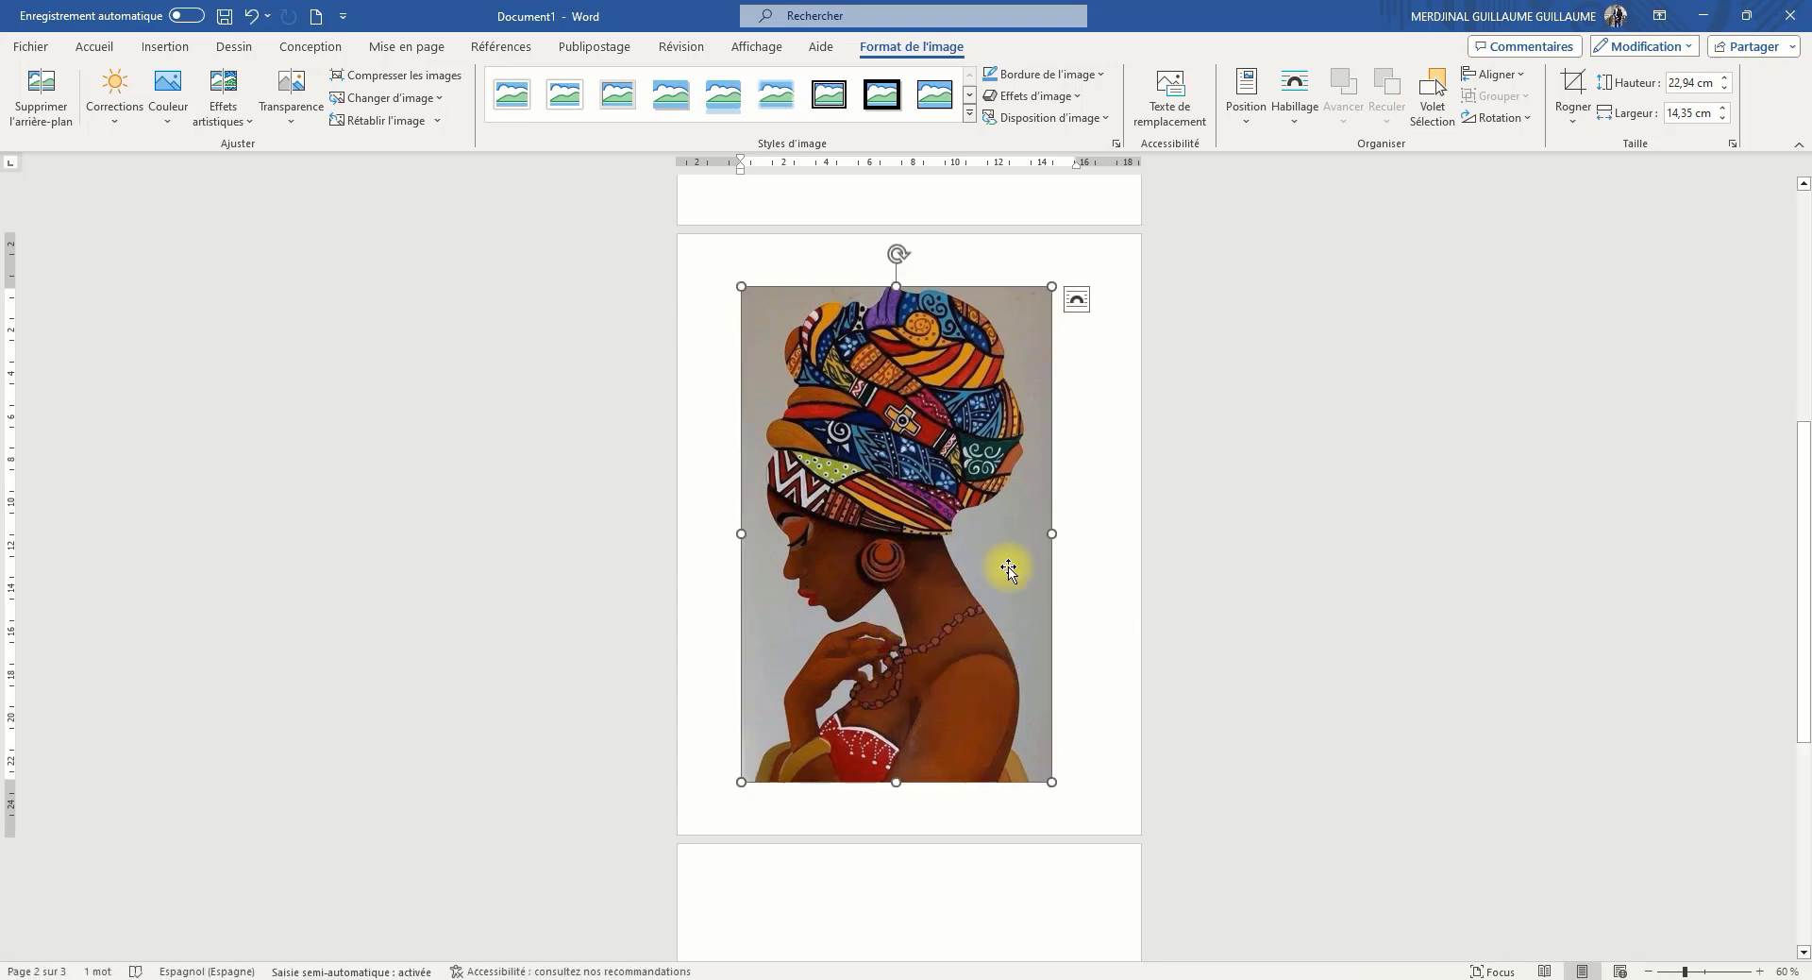
Set the picture's text wrapping to in front of the text and move it onto the first page
{"action": "left_click", "coordinate": [1081, 299]}
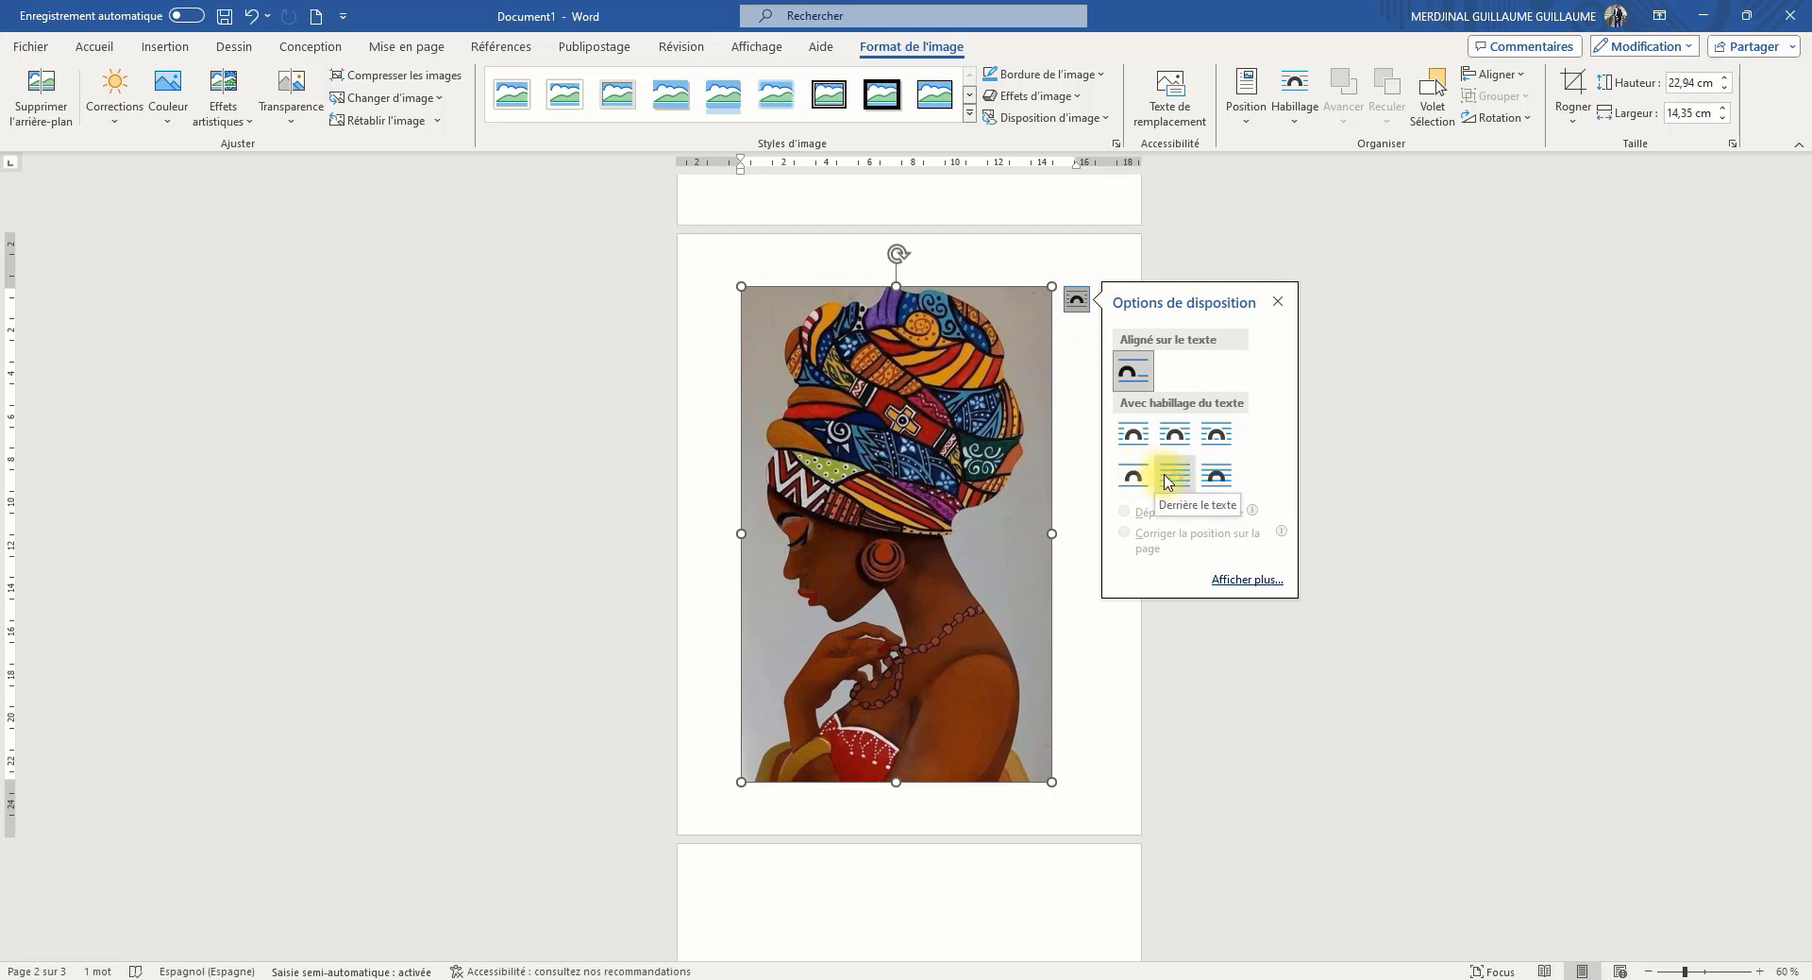
{"action": "left_click", "coordinate": [1230, 477]}
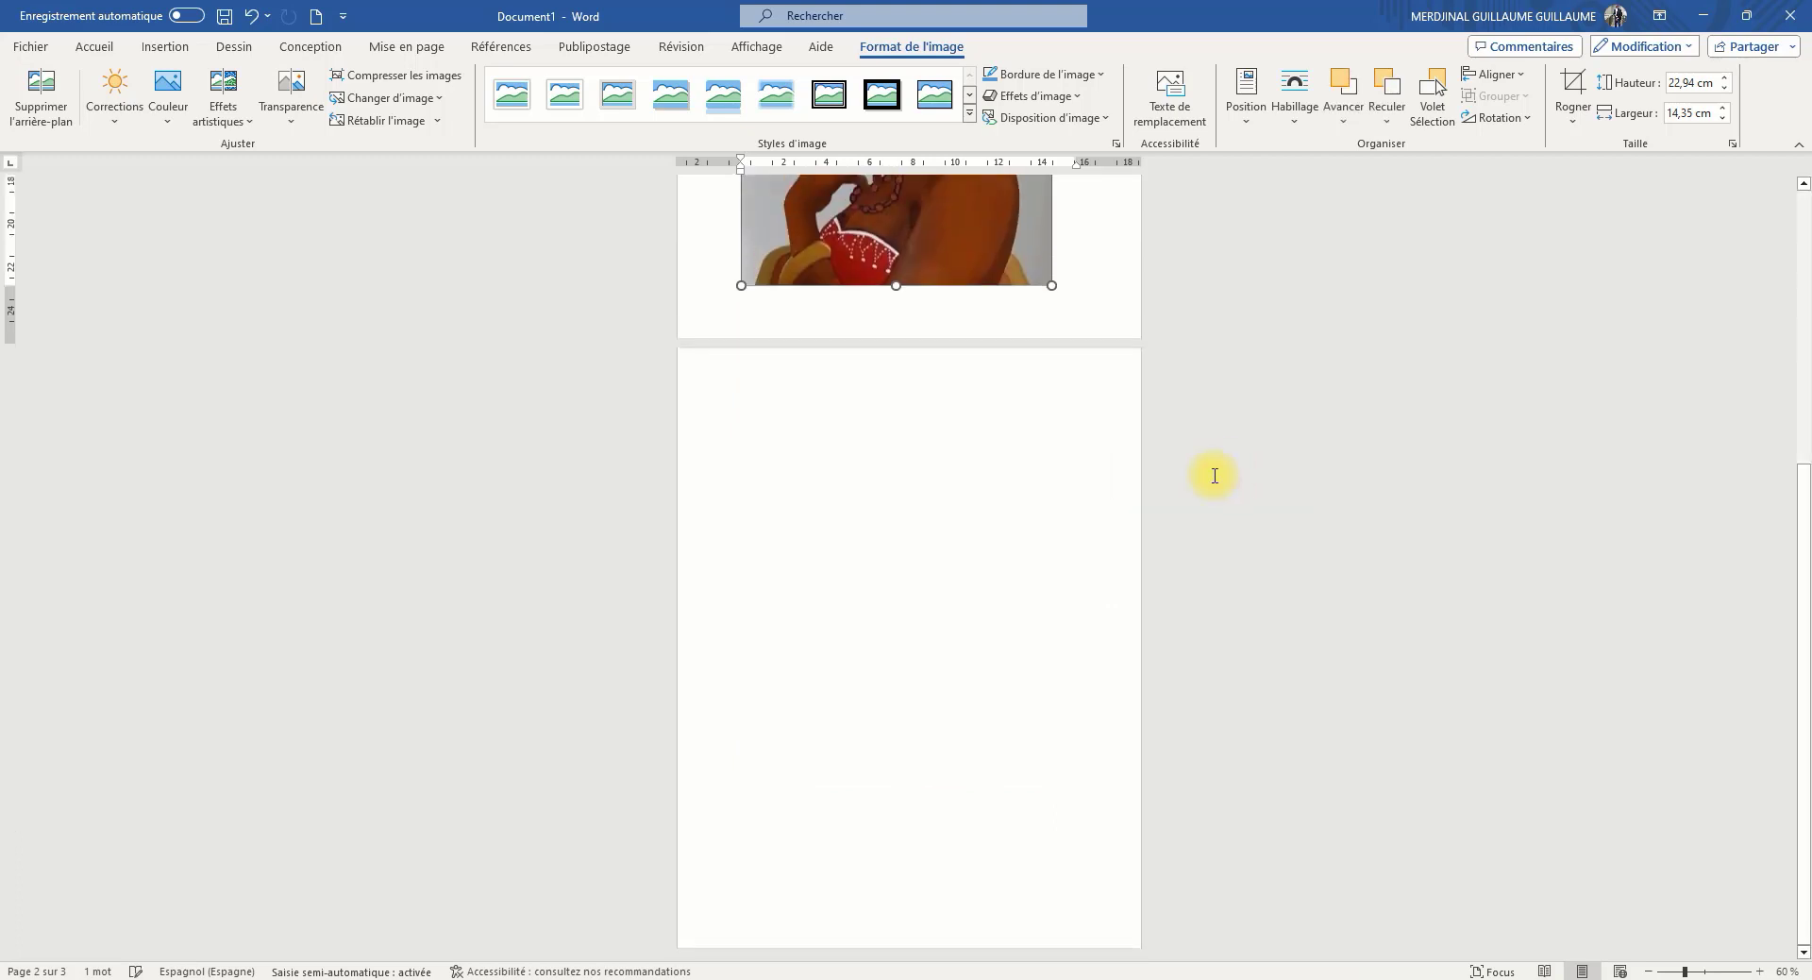
{"action": "scroll", "coordinate": [982, 472], "scroll_direction": "up", "scroll_amount": 4}
{"action": "left_click_drag", "start_coordinate": [957, 447], "coordinate": [934, 487]}
{"action": "scroll", "coordinate": [973, 463], "scroll_direction": "down", "scroll_amount": 1}
{"action": "scroll", "coordinate": [974, 462], "scroll_direction": "up", "scroll_amount": 2}
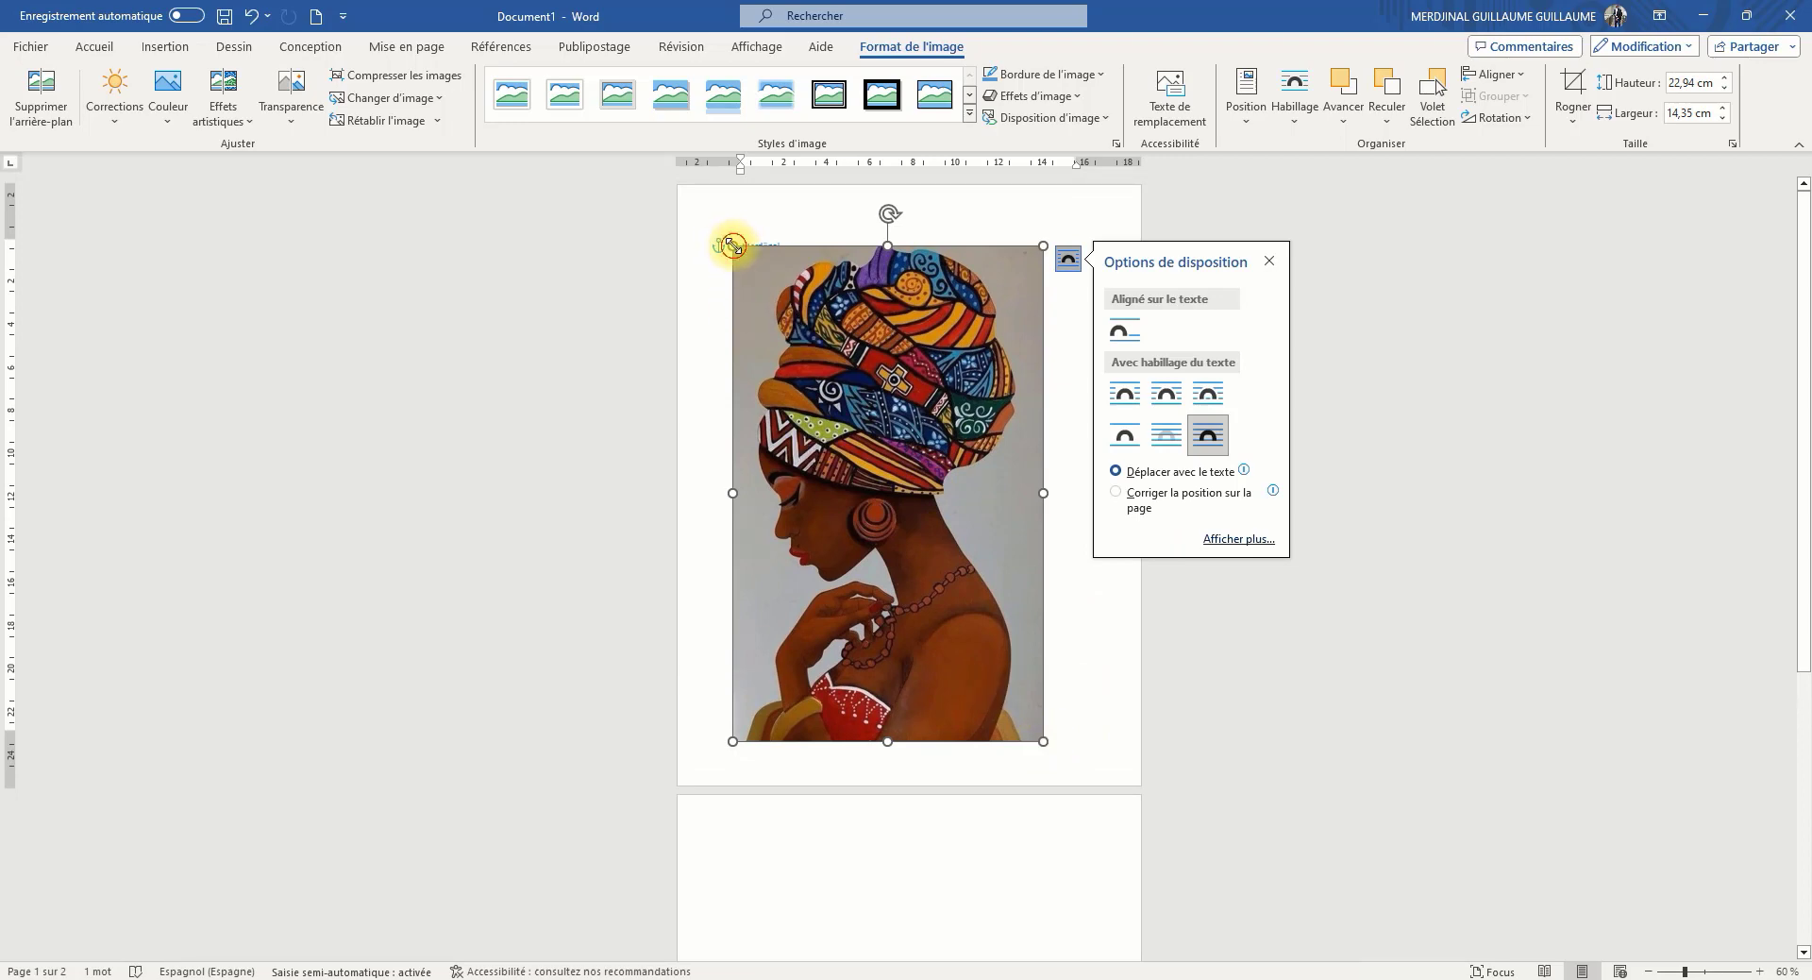
Shrink the picture proportionally below the name to about 16.52 cm high and 10.34 cm wide
{"action": "mouse_move", "coordinate": [733, 247]}
{"action": "left_mouse_down"}
{"action": "mouse_move", "coordinate": [858, 429]}
{"action": "mouse_move", "coordinate": [732, 312]}
{"action": "mouse_move", "coordinate": [913, 465]}
{"action": "mouse_move", "coordinate": [745, 324]}
{"action": "mouse_move", "coordinate": [749, 271]}
{"action": "left_mouse_up"}
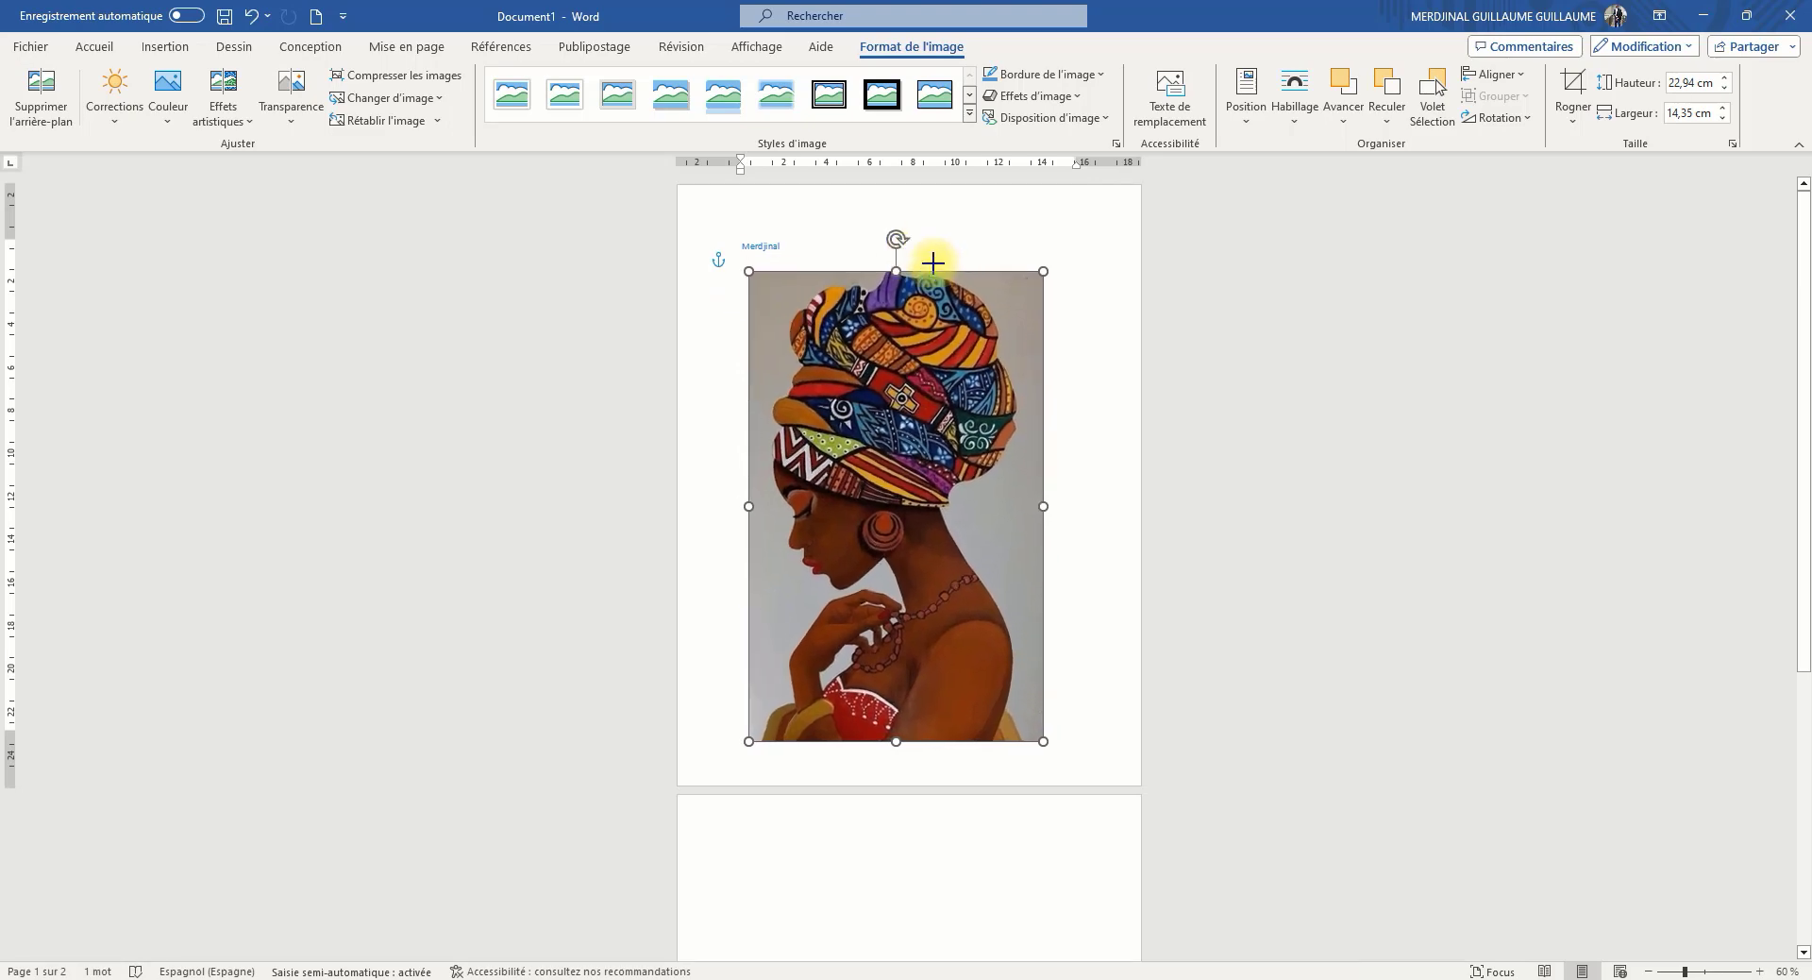
{"action": "left_click_drag", "start_coordinate": [934, 262], "coordinate": [803, 357]}
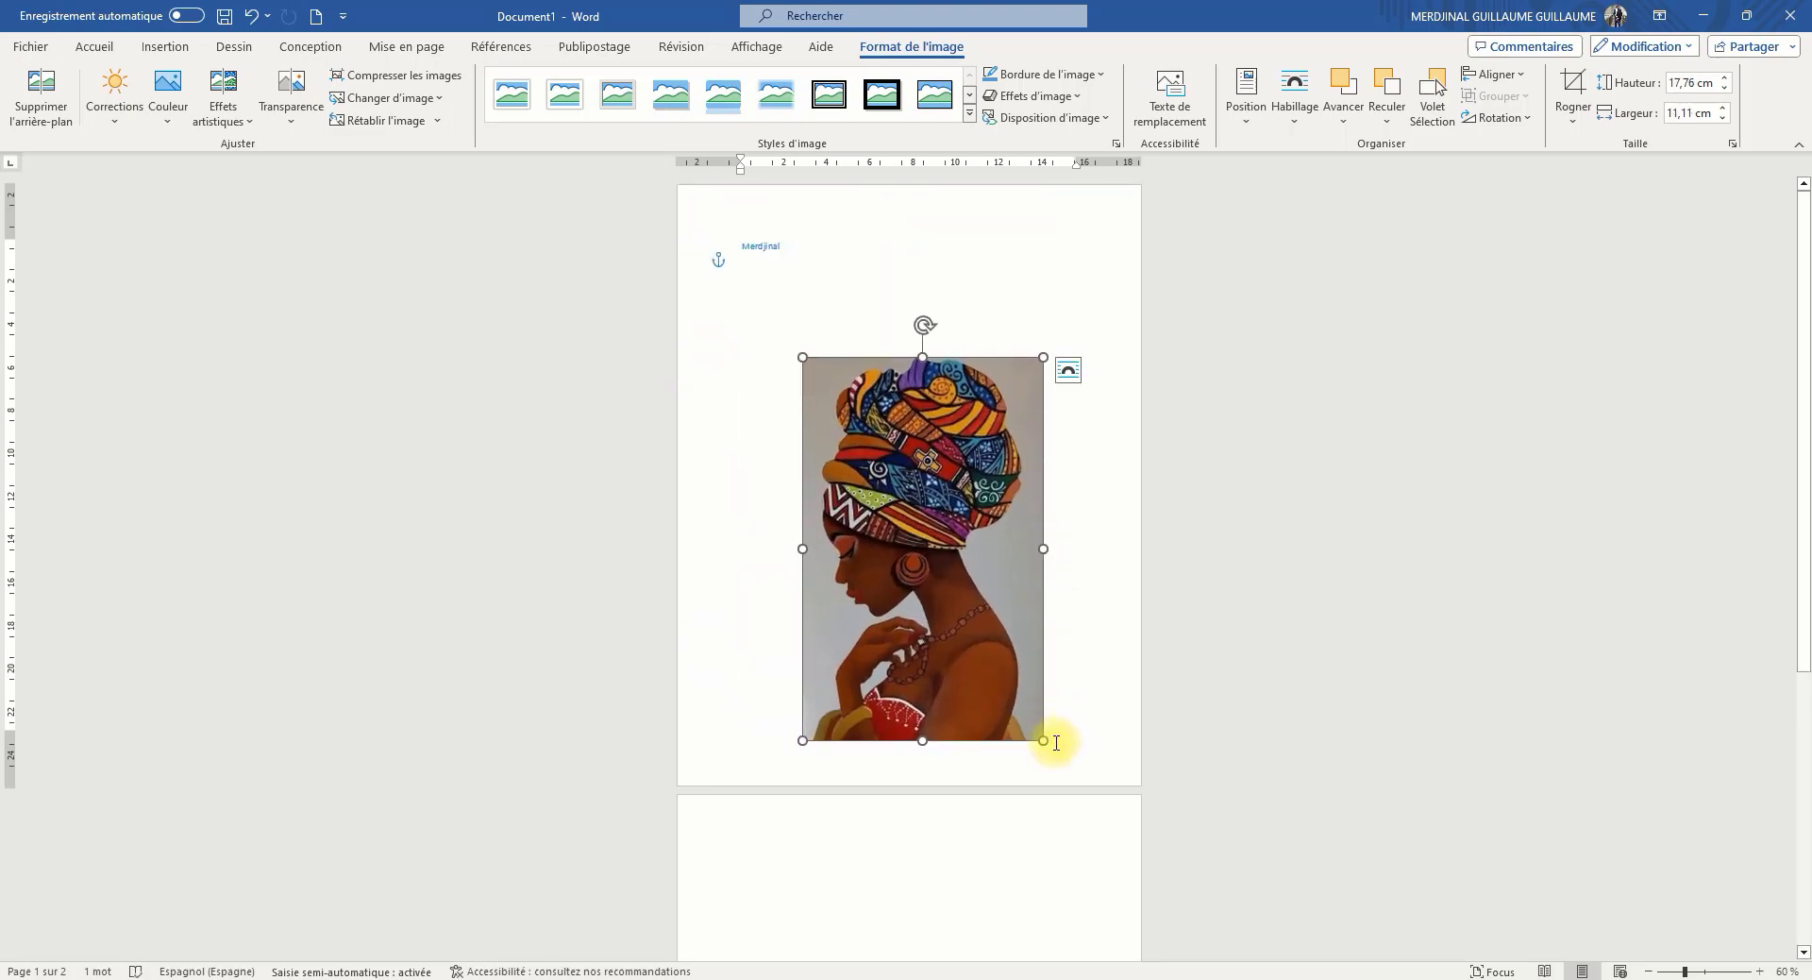
{"action": "left_click_drag", "start_coordinate": [1038, 735], "coordinate": [1023, 604]}
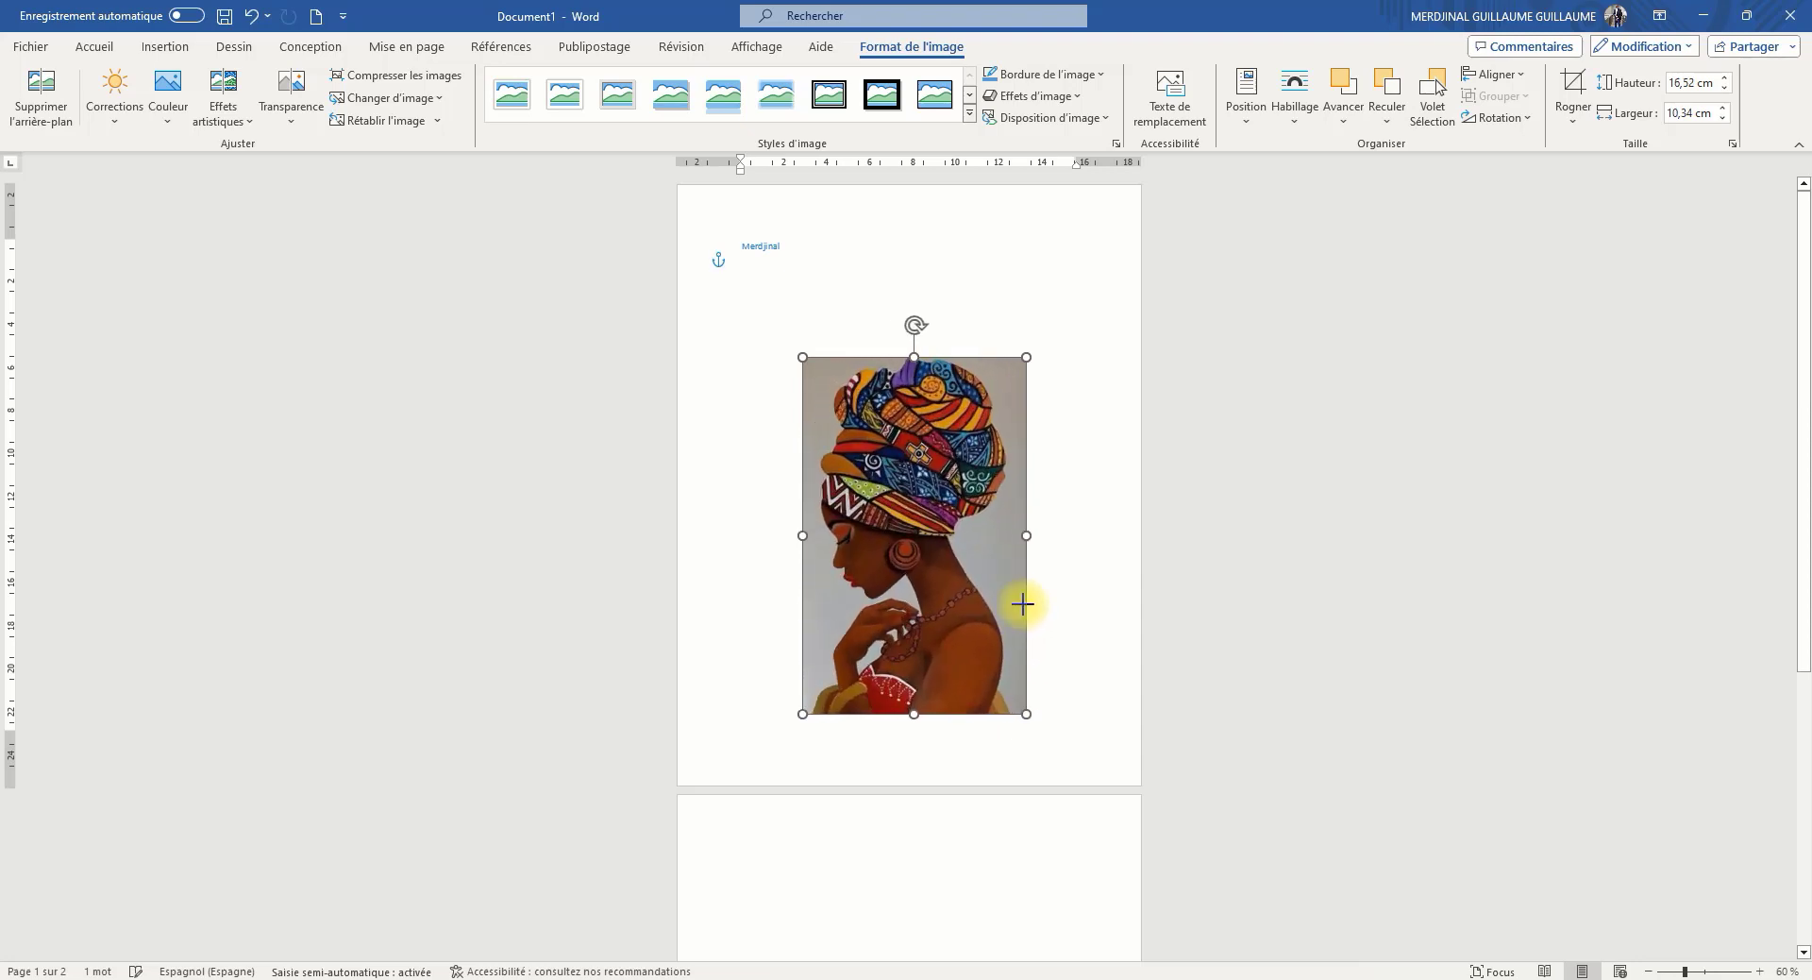
Move the picture up closer to the name and enlarge it to about 16.87 cm high and 10.55 cm wide
{"action": "left_click_drag", "start_coordinate": [898, 521], "coordinate": [881, 423]}
{"action": "scroll", "coordinate": [944, 482], "scroll_direction": "down", "scroll_amount": 3}
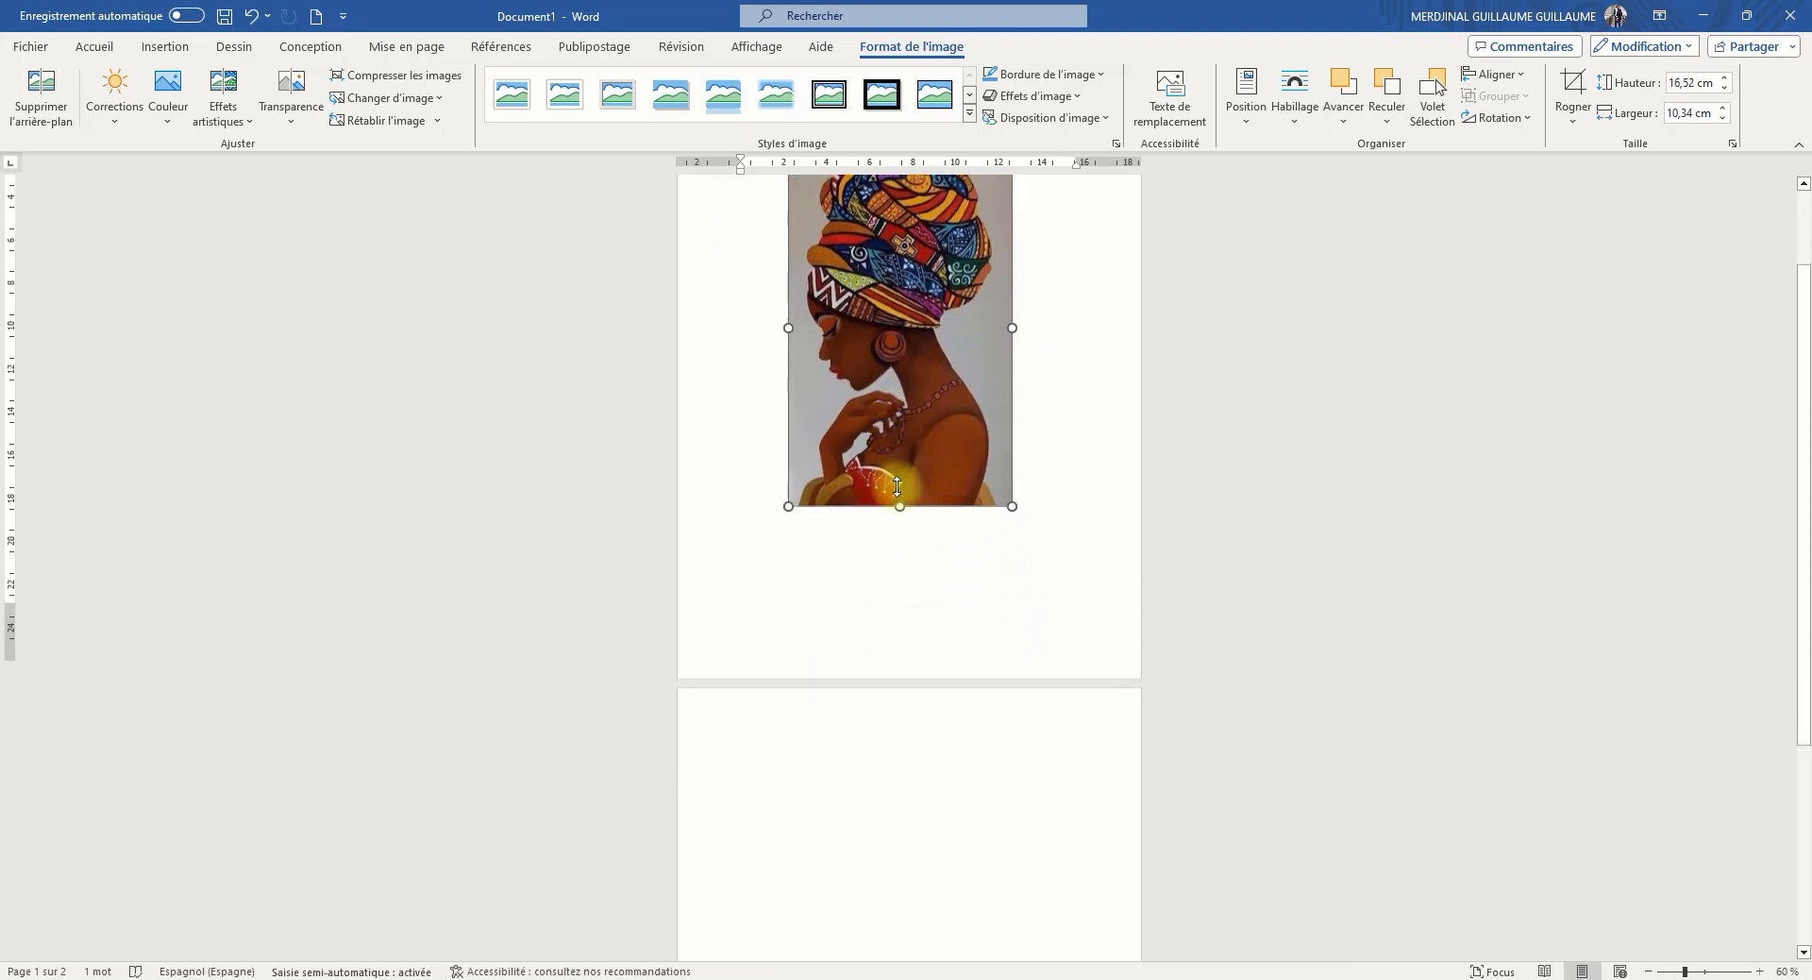
{"action": "left_click_drag", "start_coordinate": [1008, 483], "coordinate": [1017, 493]}
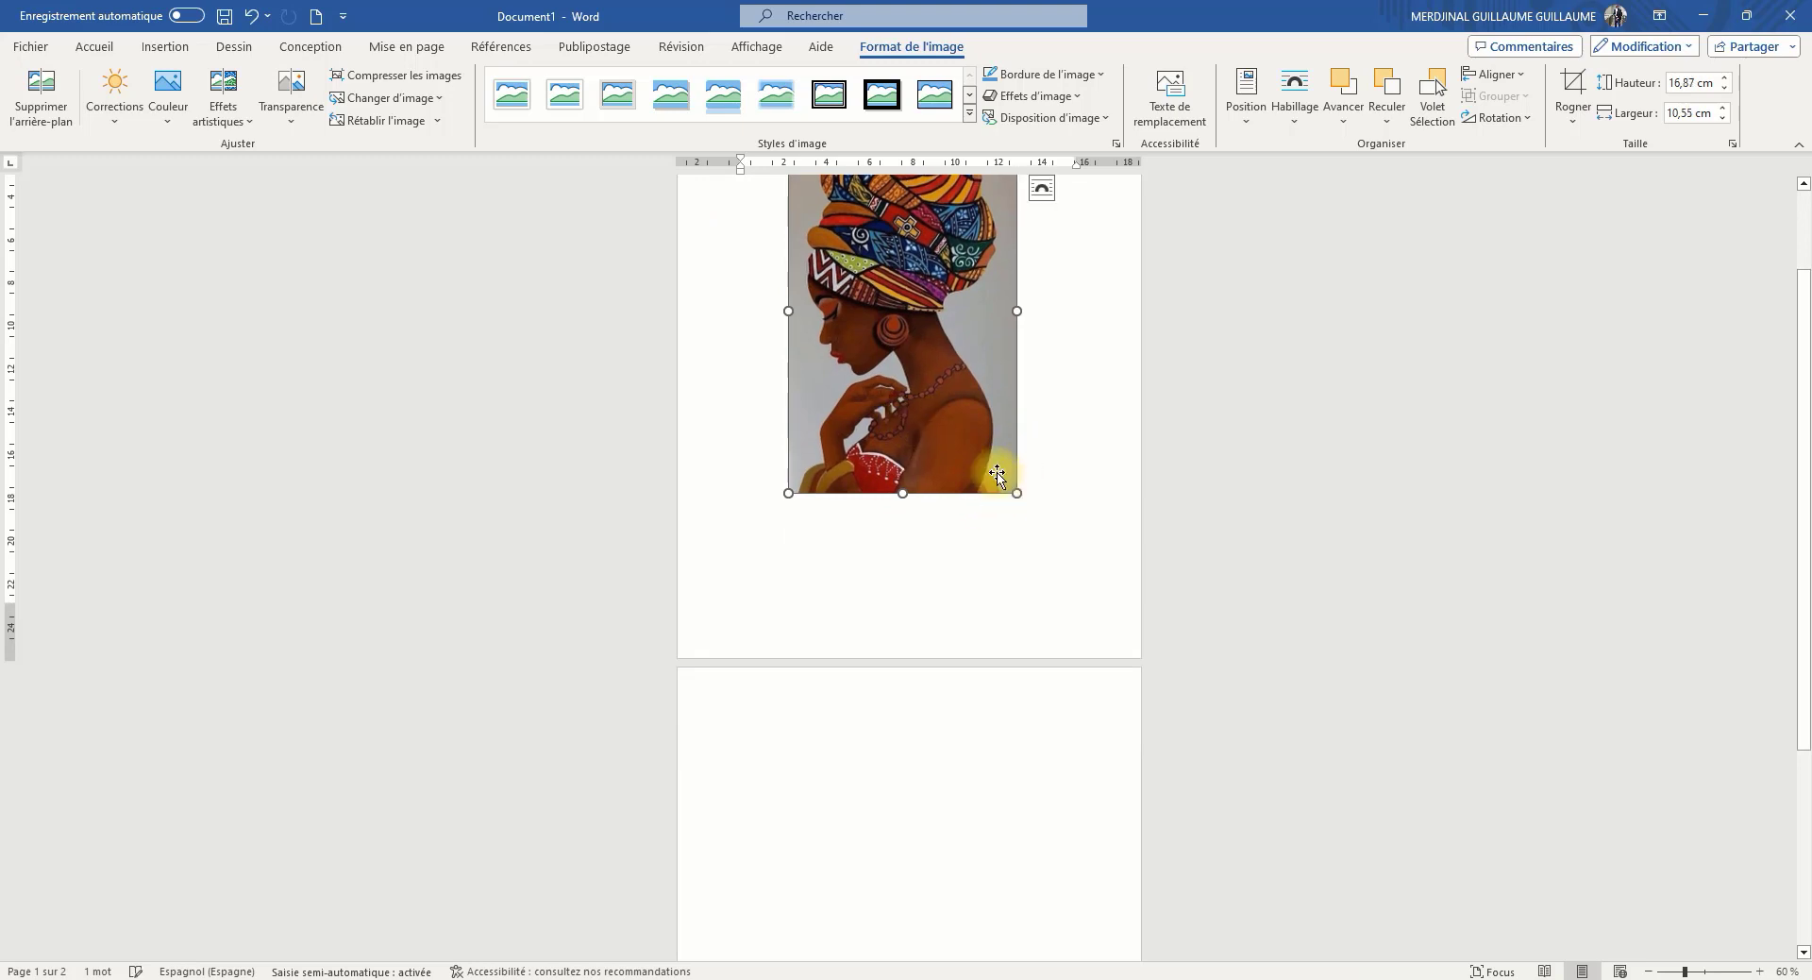
Increase the picture's height to about 17.69 cm, and shrink it to about 10.47 cm high and 6.24 cm wide
{"action": "mouse_move", "coordinate": [901, 494]}
{"action": "left_mouse_down"}
{"action": "mouse_move", "coordinate": [907, 591]}
{"action": "mouse_move", "coordinate": [906, 433]}
{"action": "mouse_move", "coordinate": [917, 512]}
{"action": "left_mouse_up"}
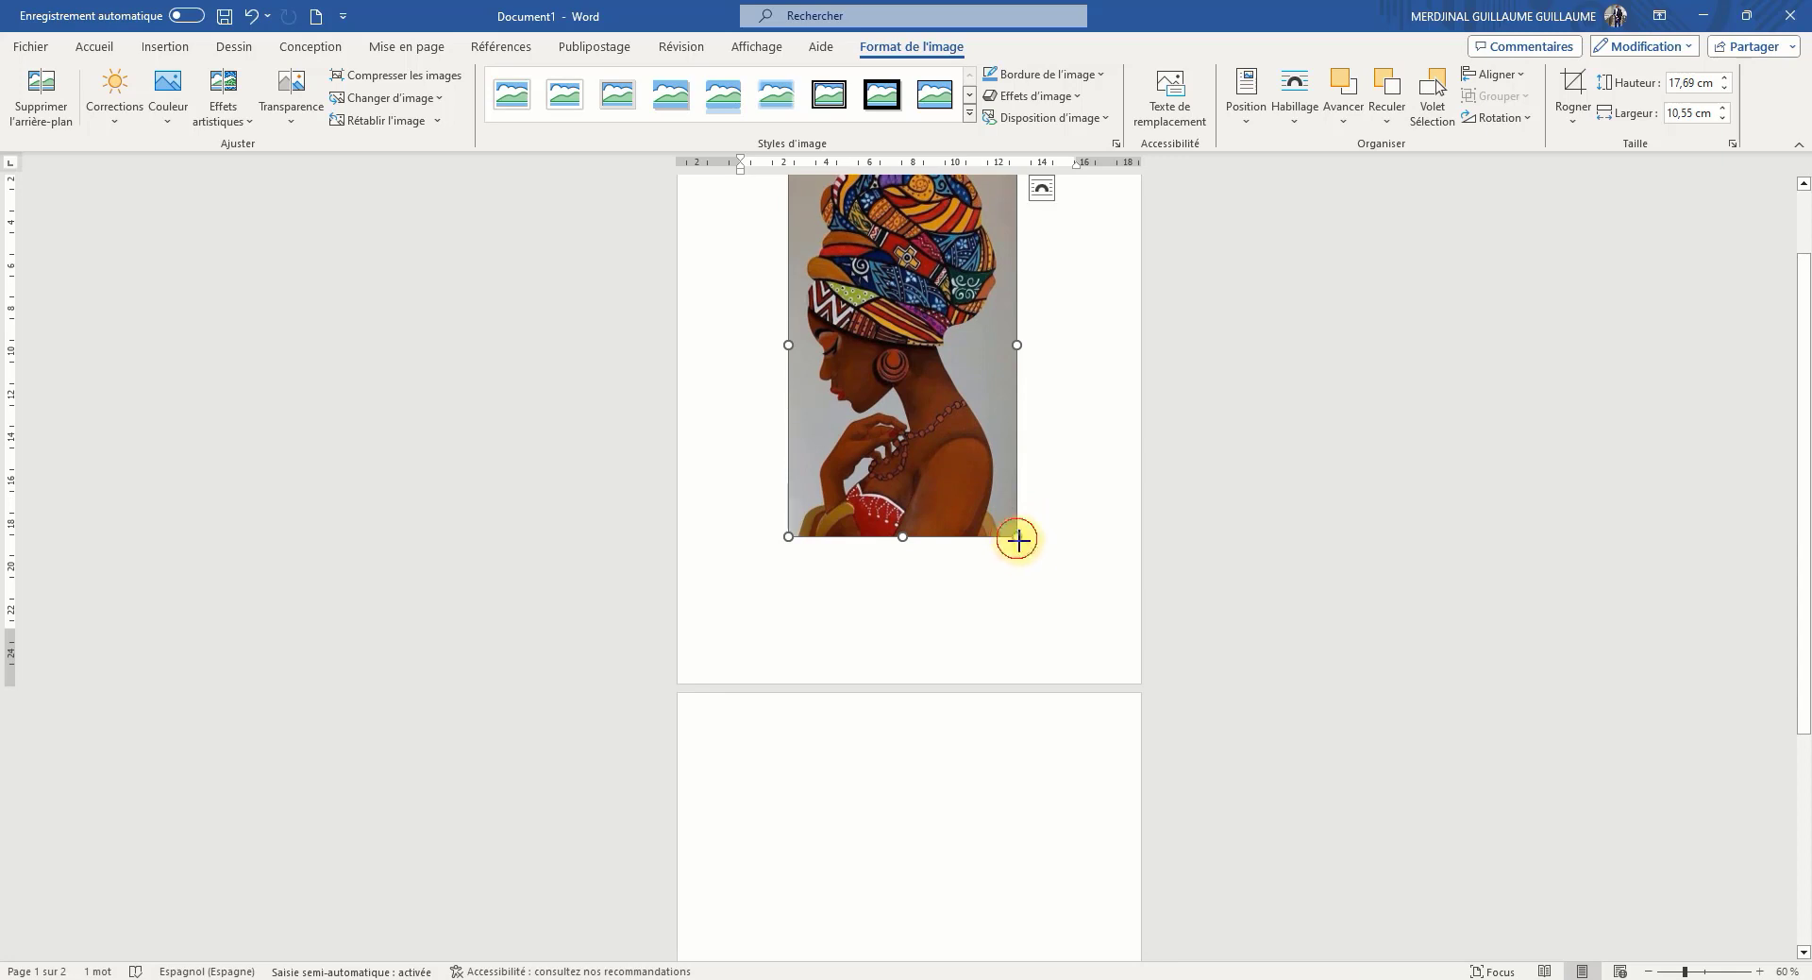
{"action": "left_click_drag", "start_coordinate": [1017, 539], "coordinate": [919, 373]}
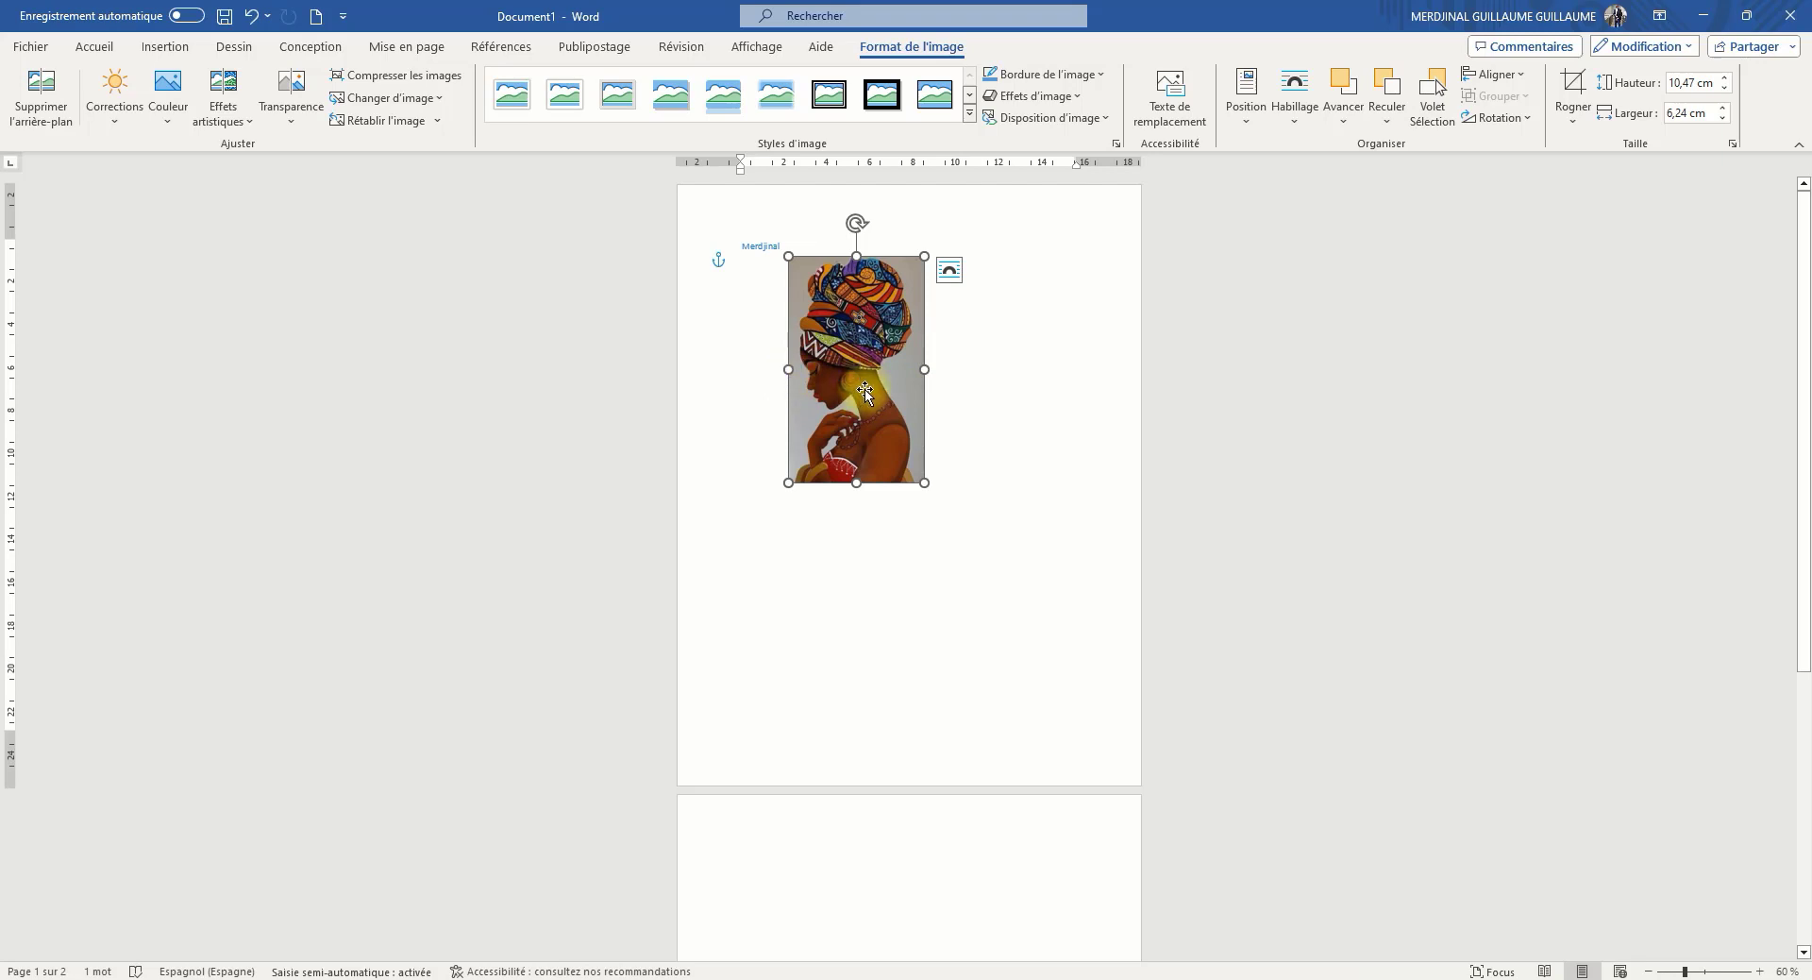
Undo the resizing and moving of the picture on the first page
{"action": "left_click", "coordinate": [268, 16]}
{"action": "left_click", "coordinate": [255, 19]}
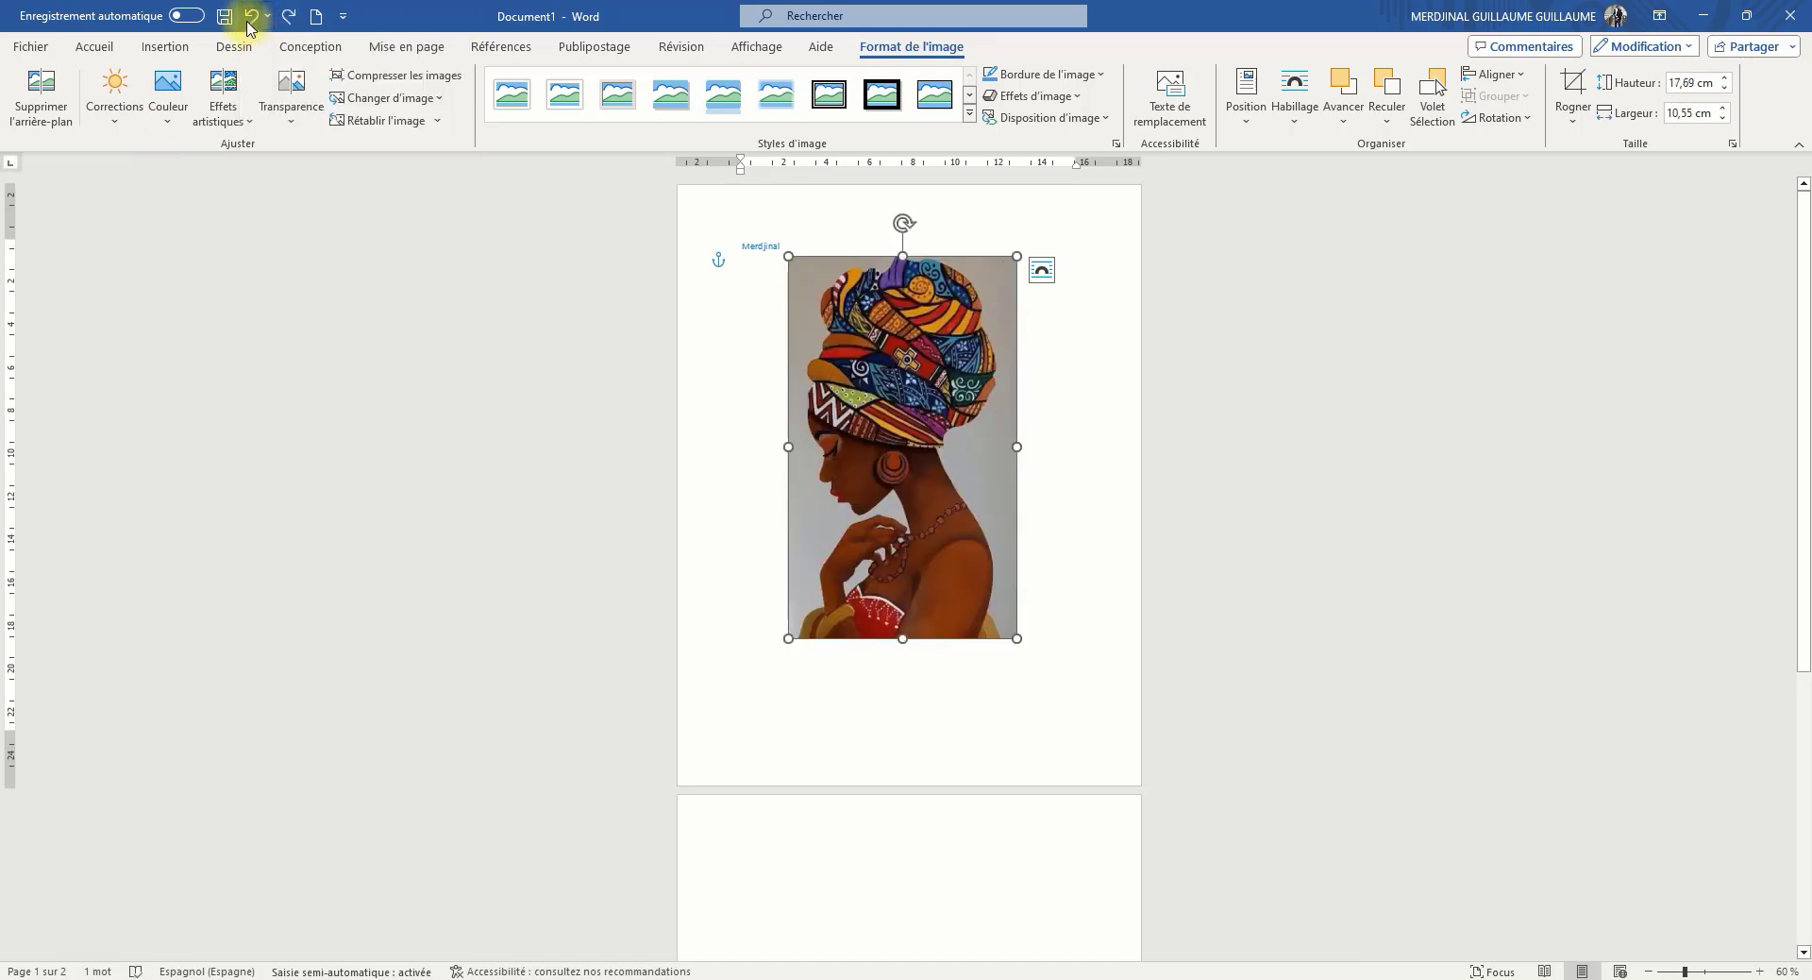
{"action": "left_click", "coordinate": [251, 19]}
{"action": "left_click", "coordinate": [251, 19]}
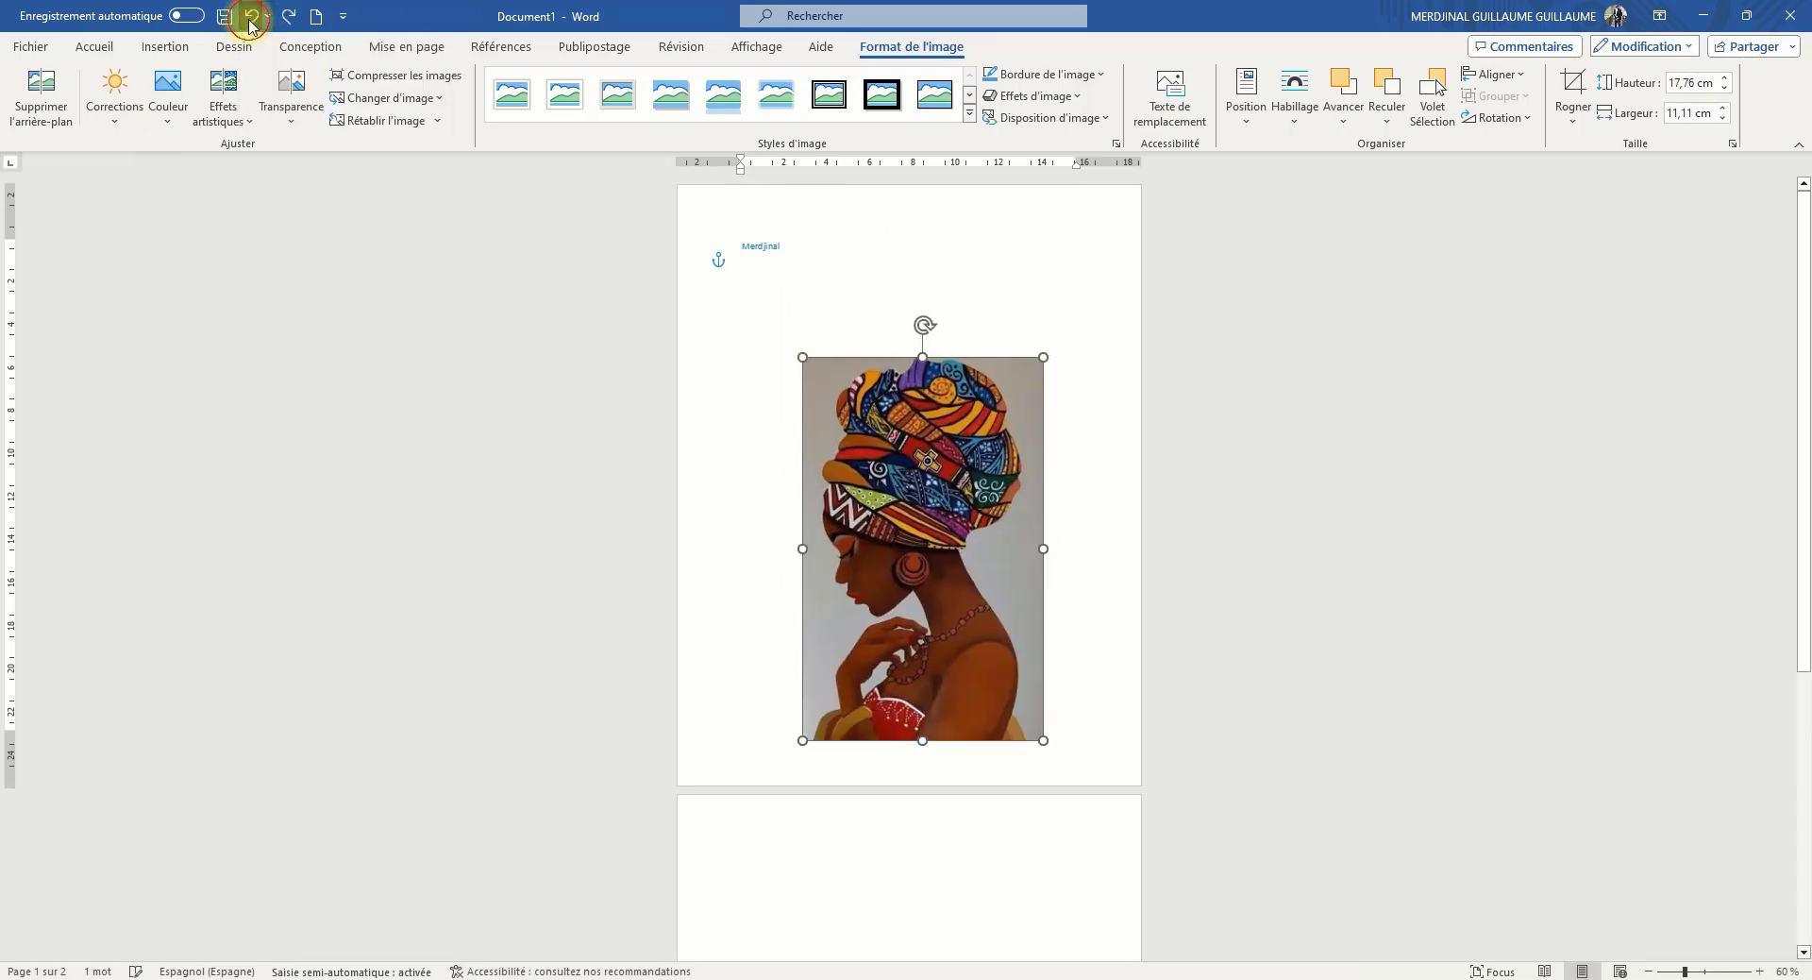
{"action": "left_click", "coordinate": [251, 19]}
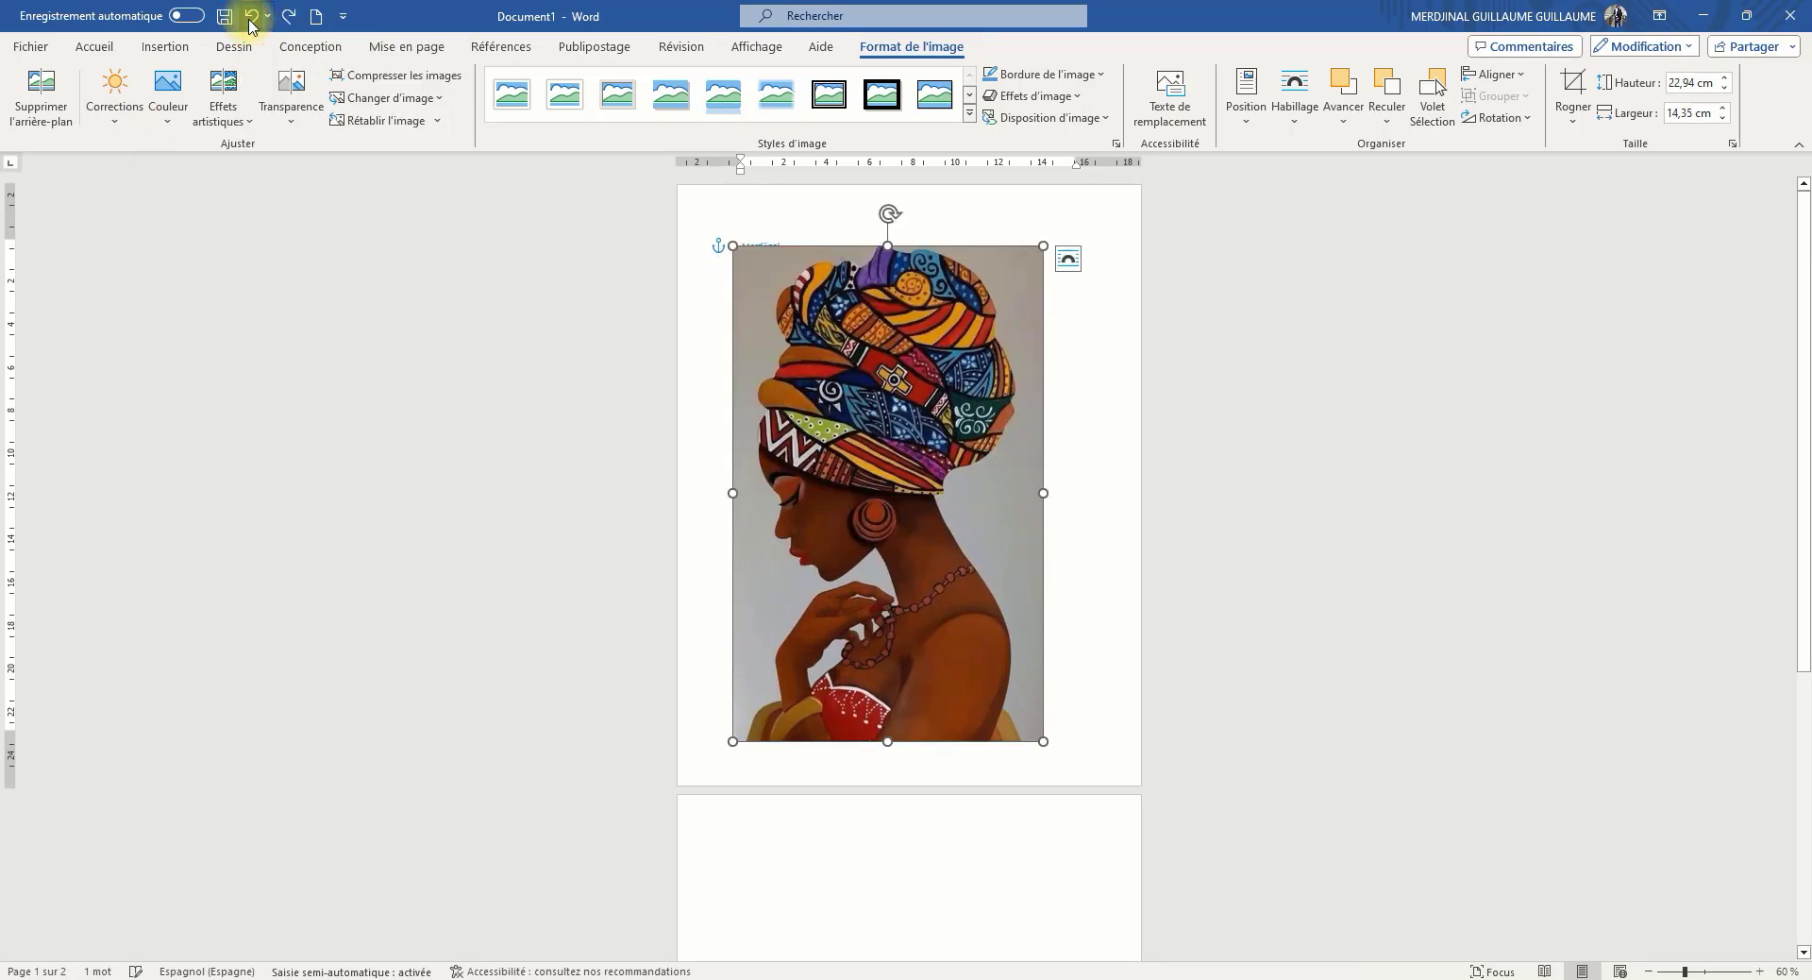
Brighten the picture with a preset brightness and contrast correction, and deselect it
{"action": "left_click", "coordinate": [109, 117]}
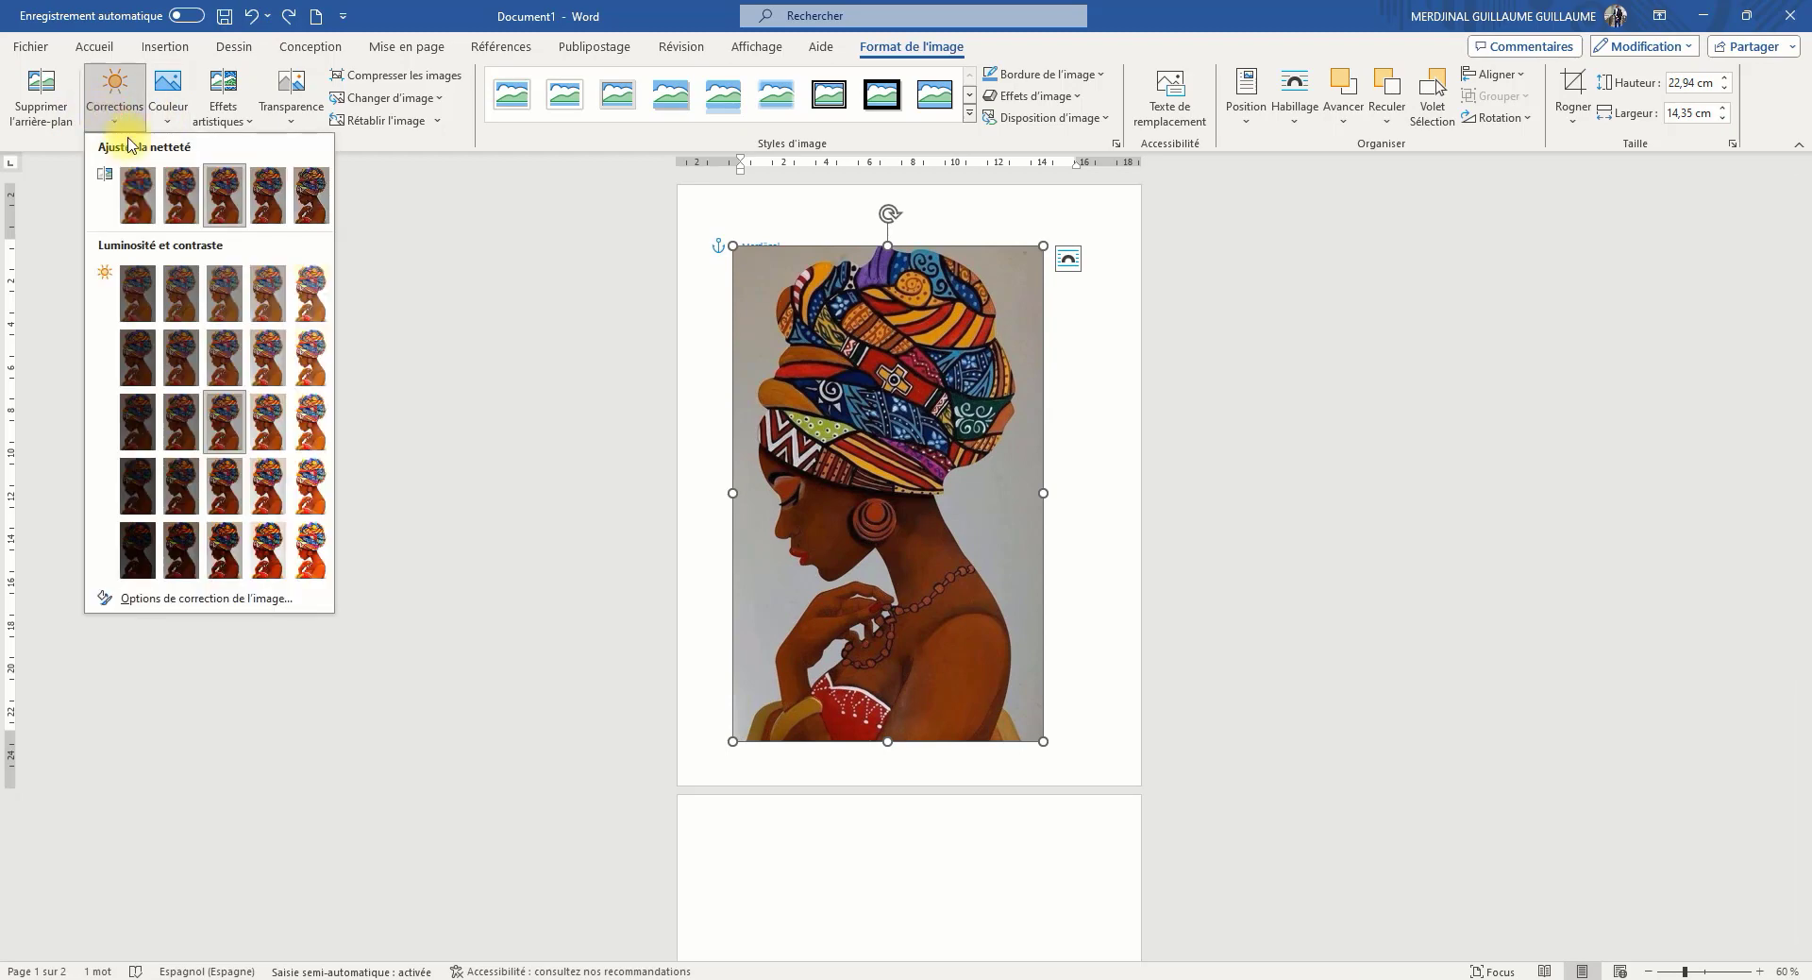
{"action": "left_click", "coordinate": [299, 382]}
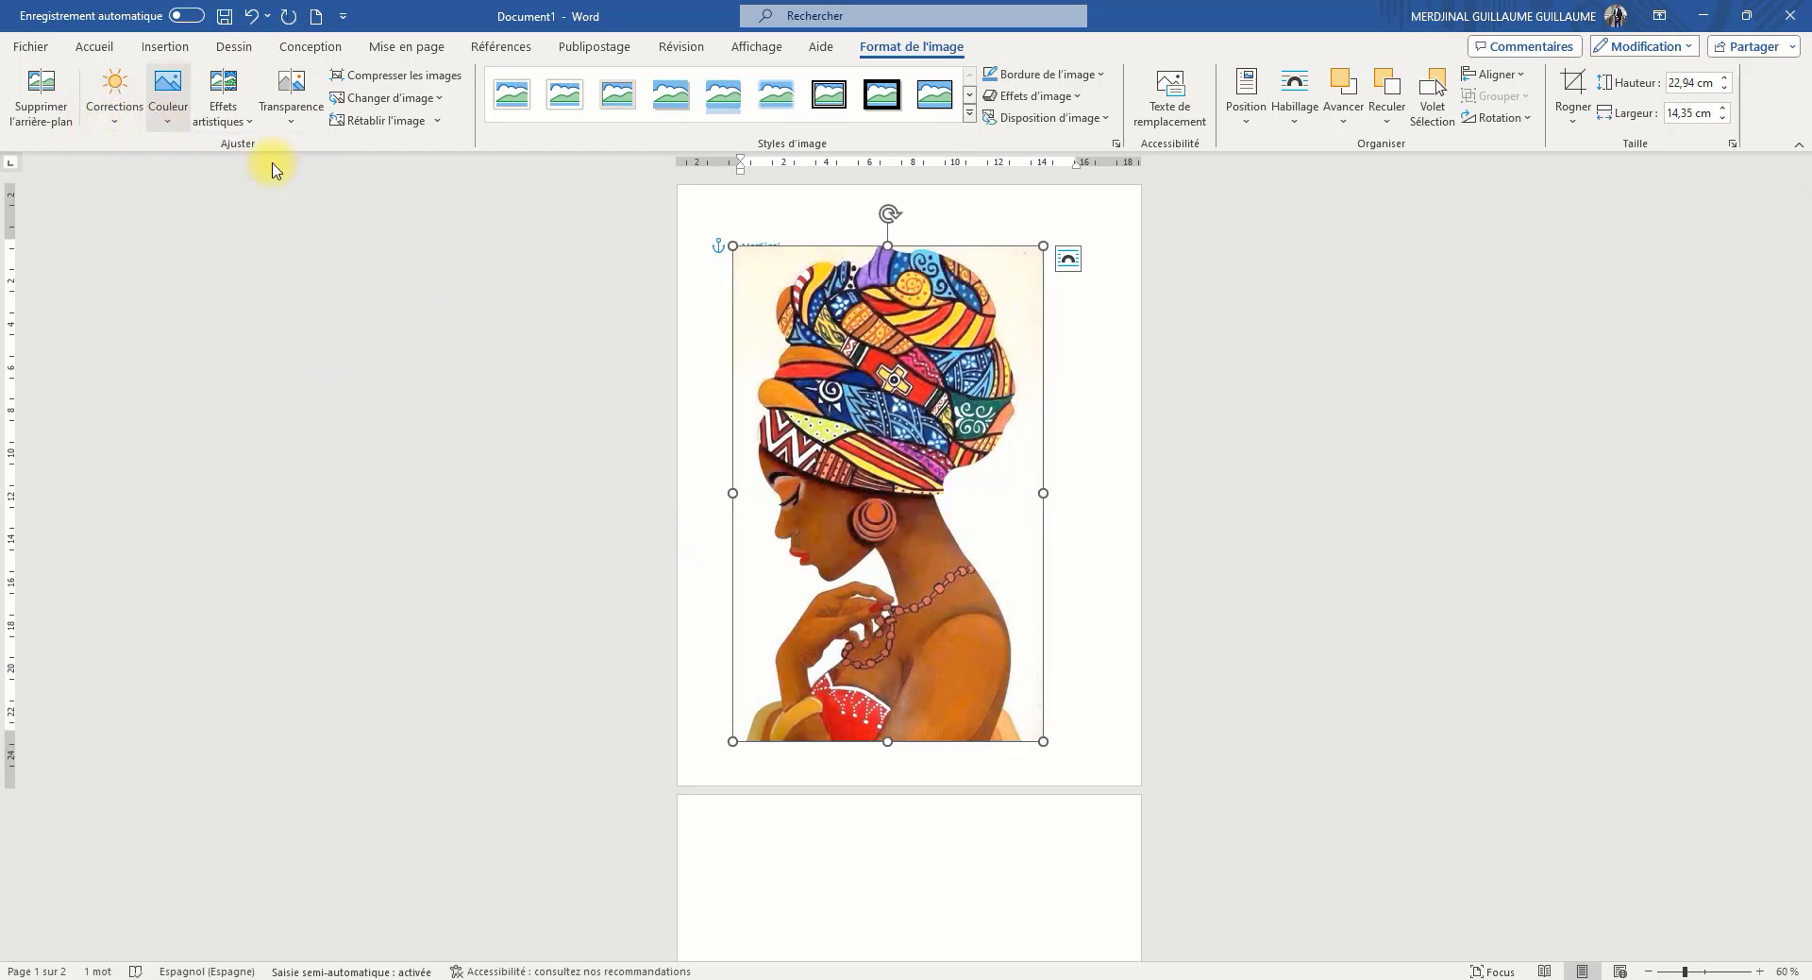
{"action": "left_click", "coordinate": [1072, 384]}
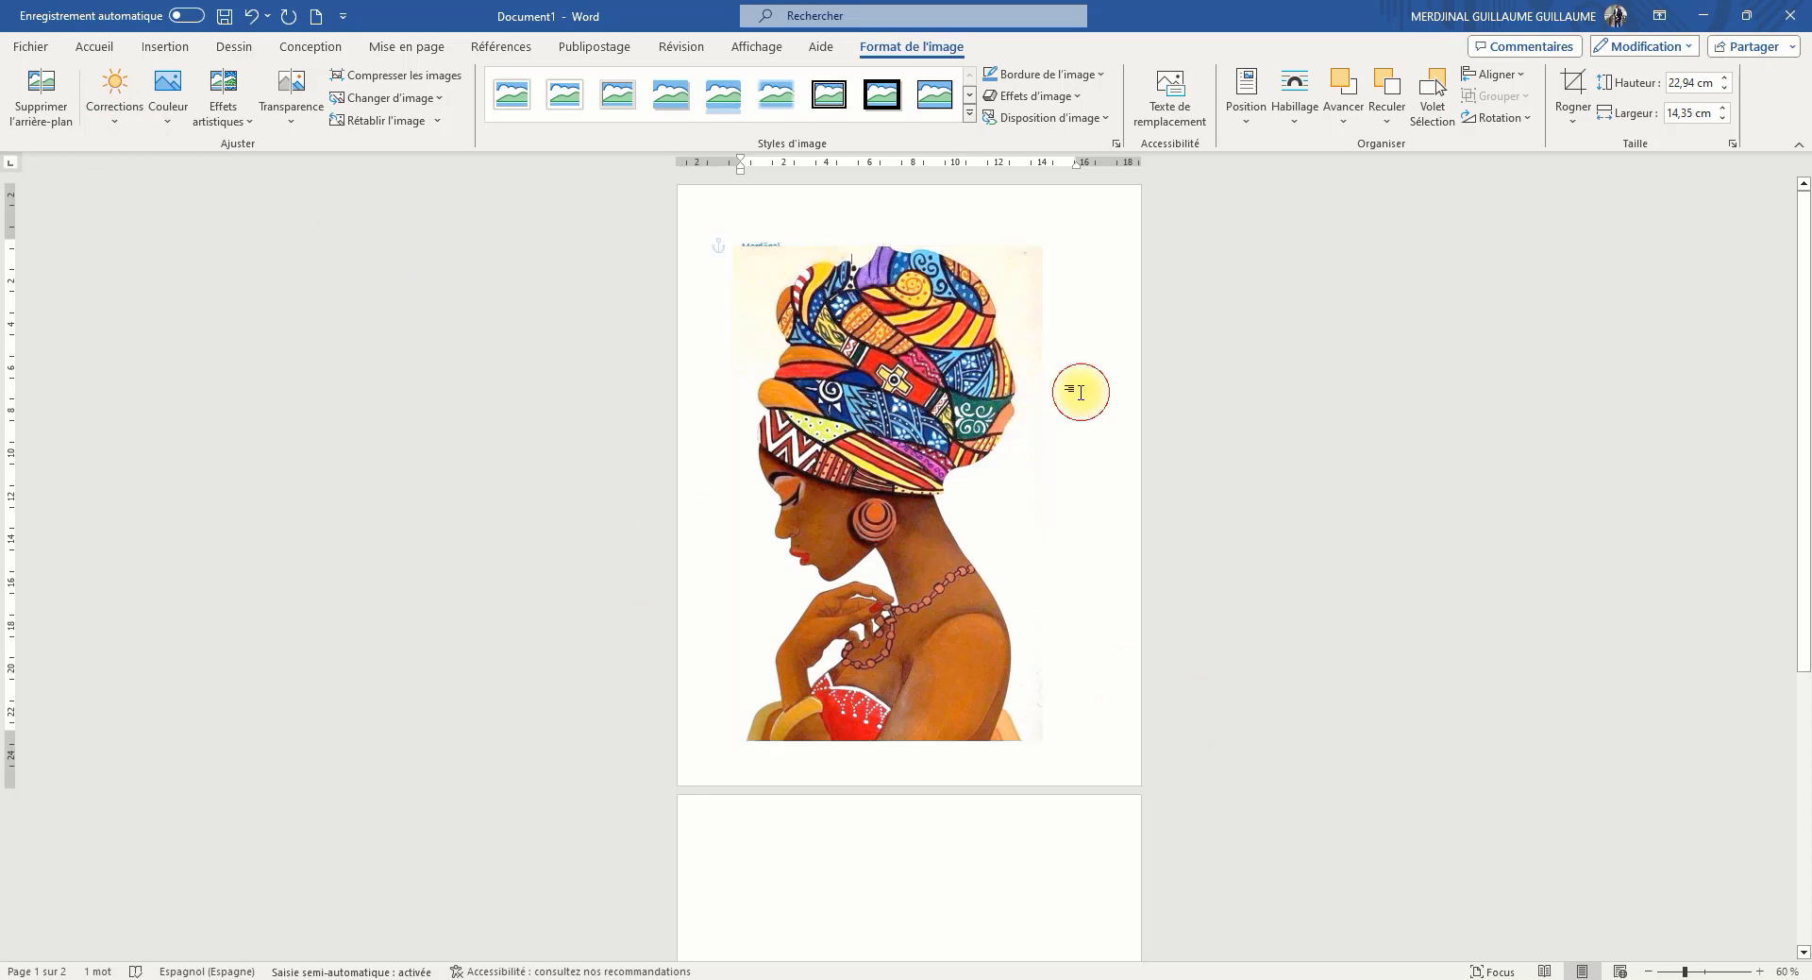
Start removing the picture's background and mark the woman's shoulder, arms, dress and lower body as areas to keep
{"action": "left_click", "coordinate": [935, 391]}
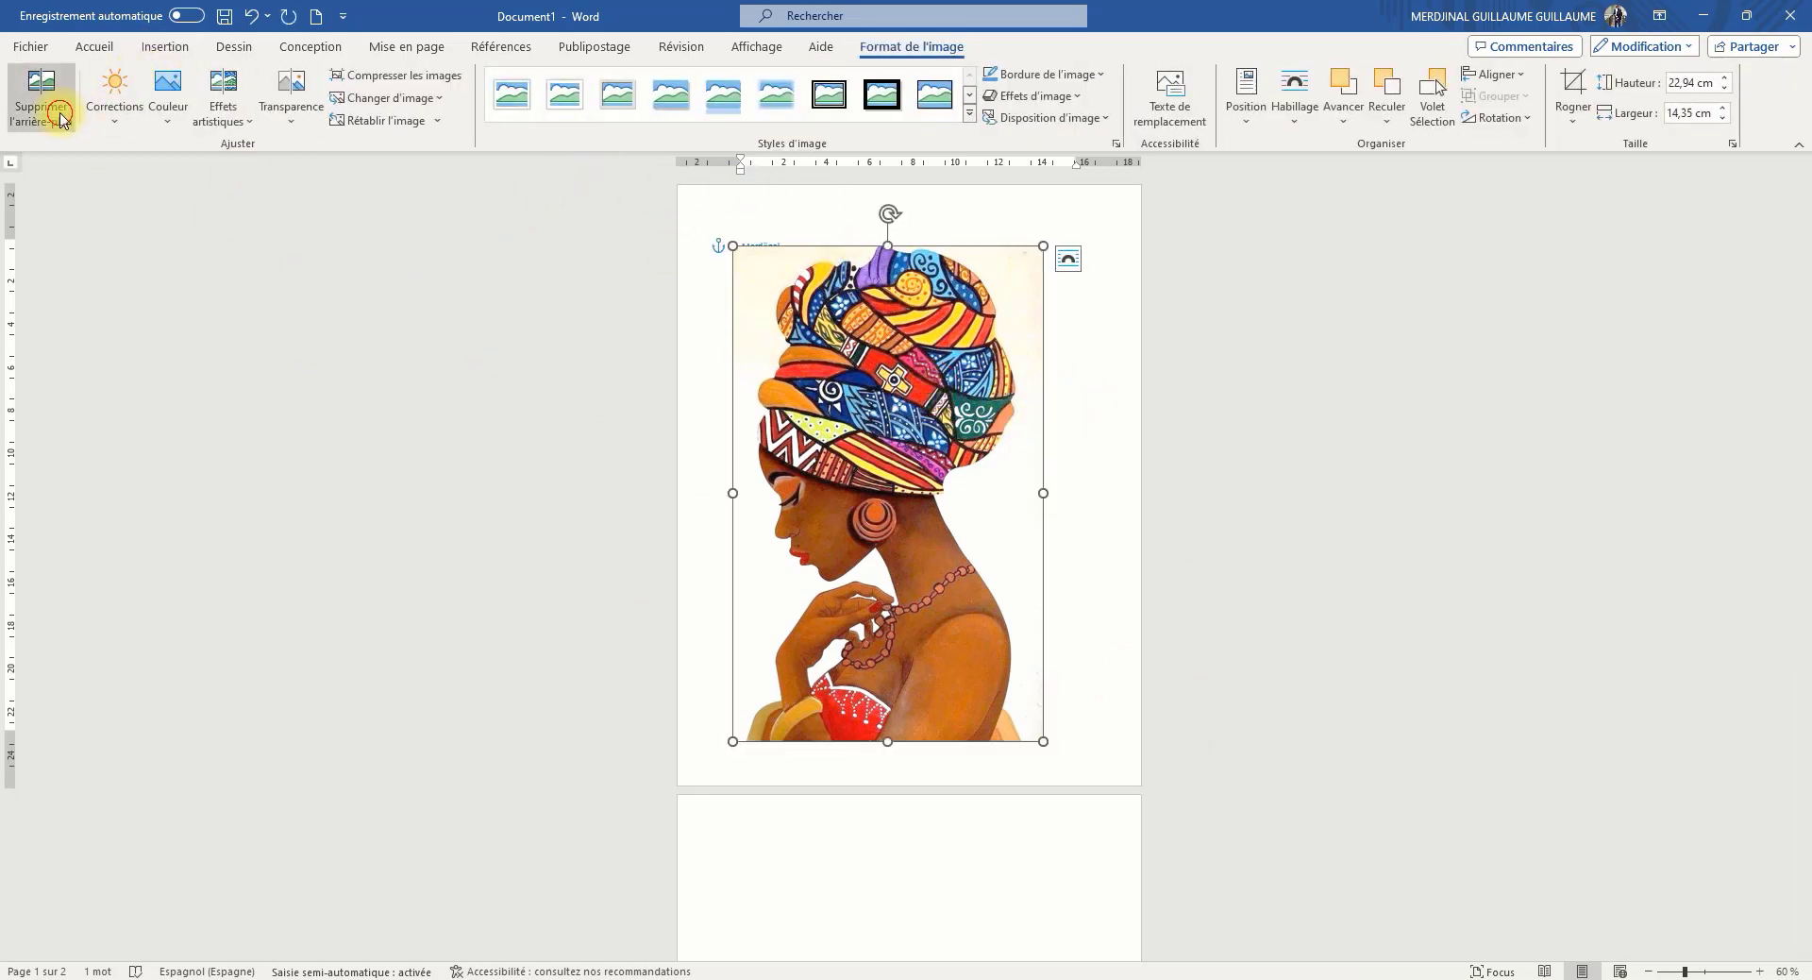
{"action": "left_click", "coordinate": [37, 95]}
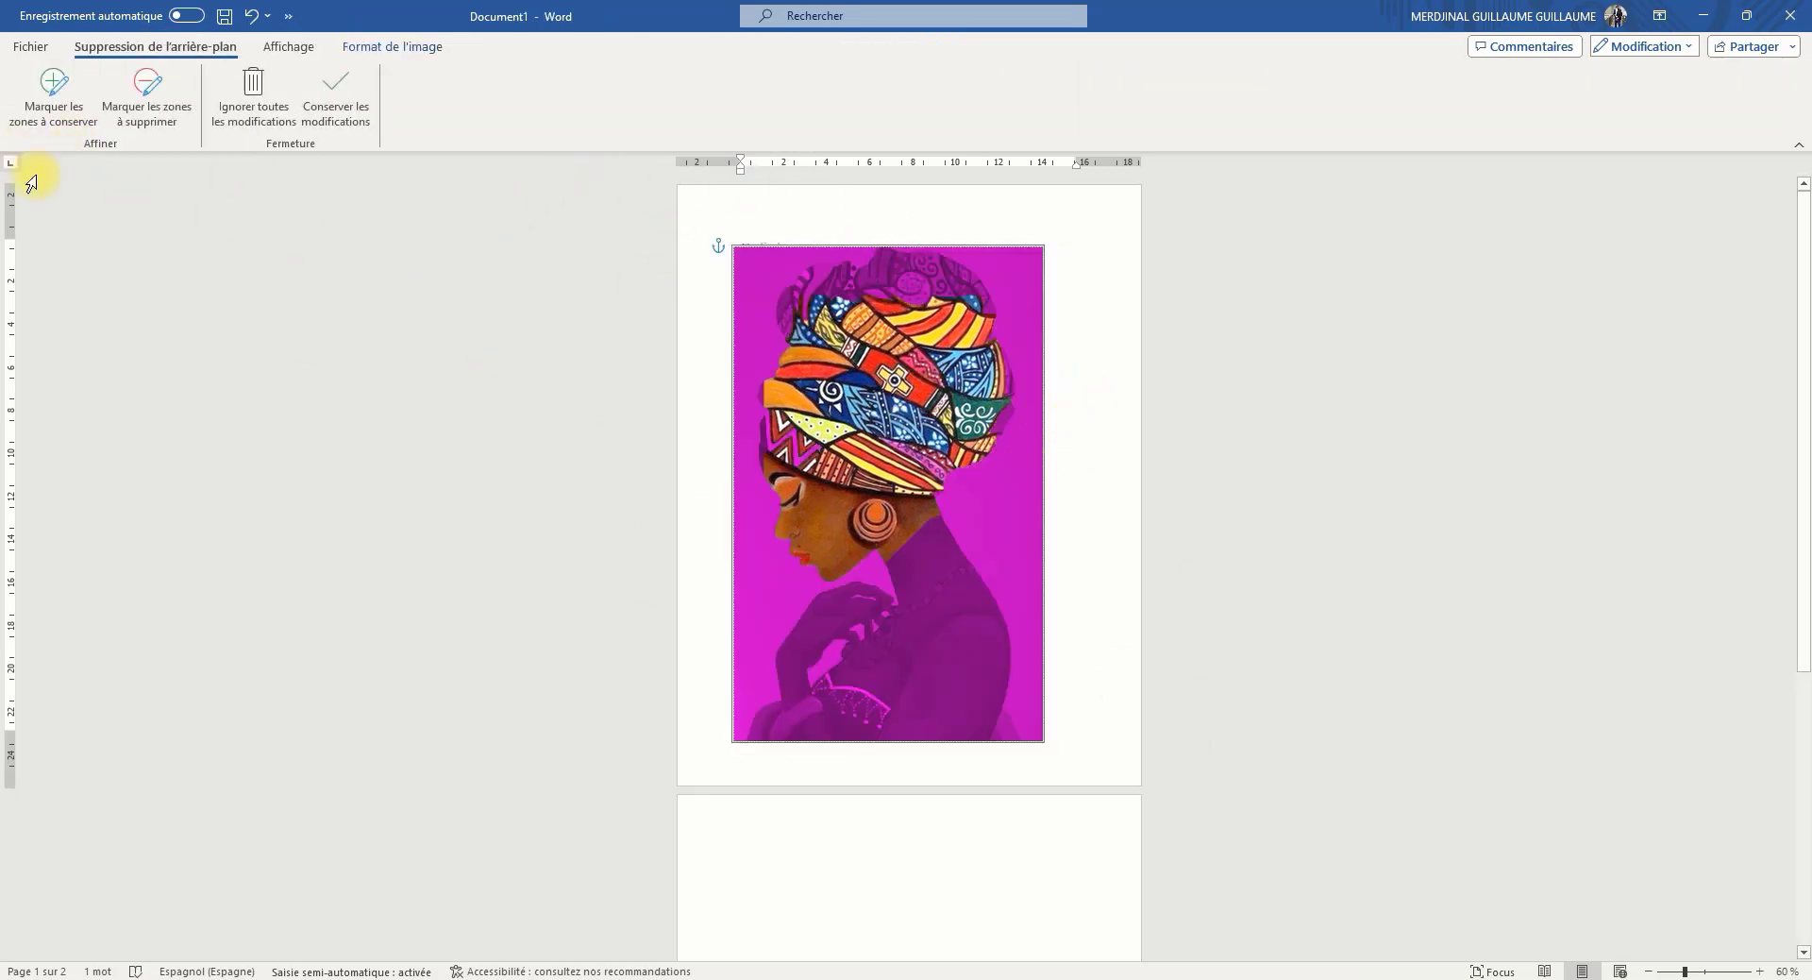
{"action": "left_click", "coordinate": [54, 99]}
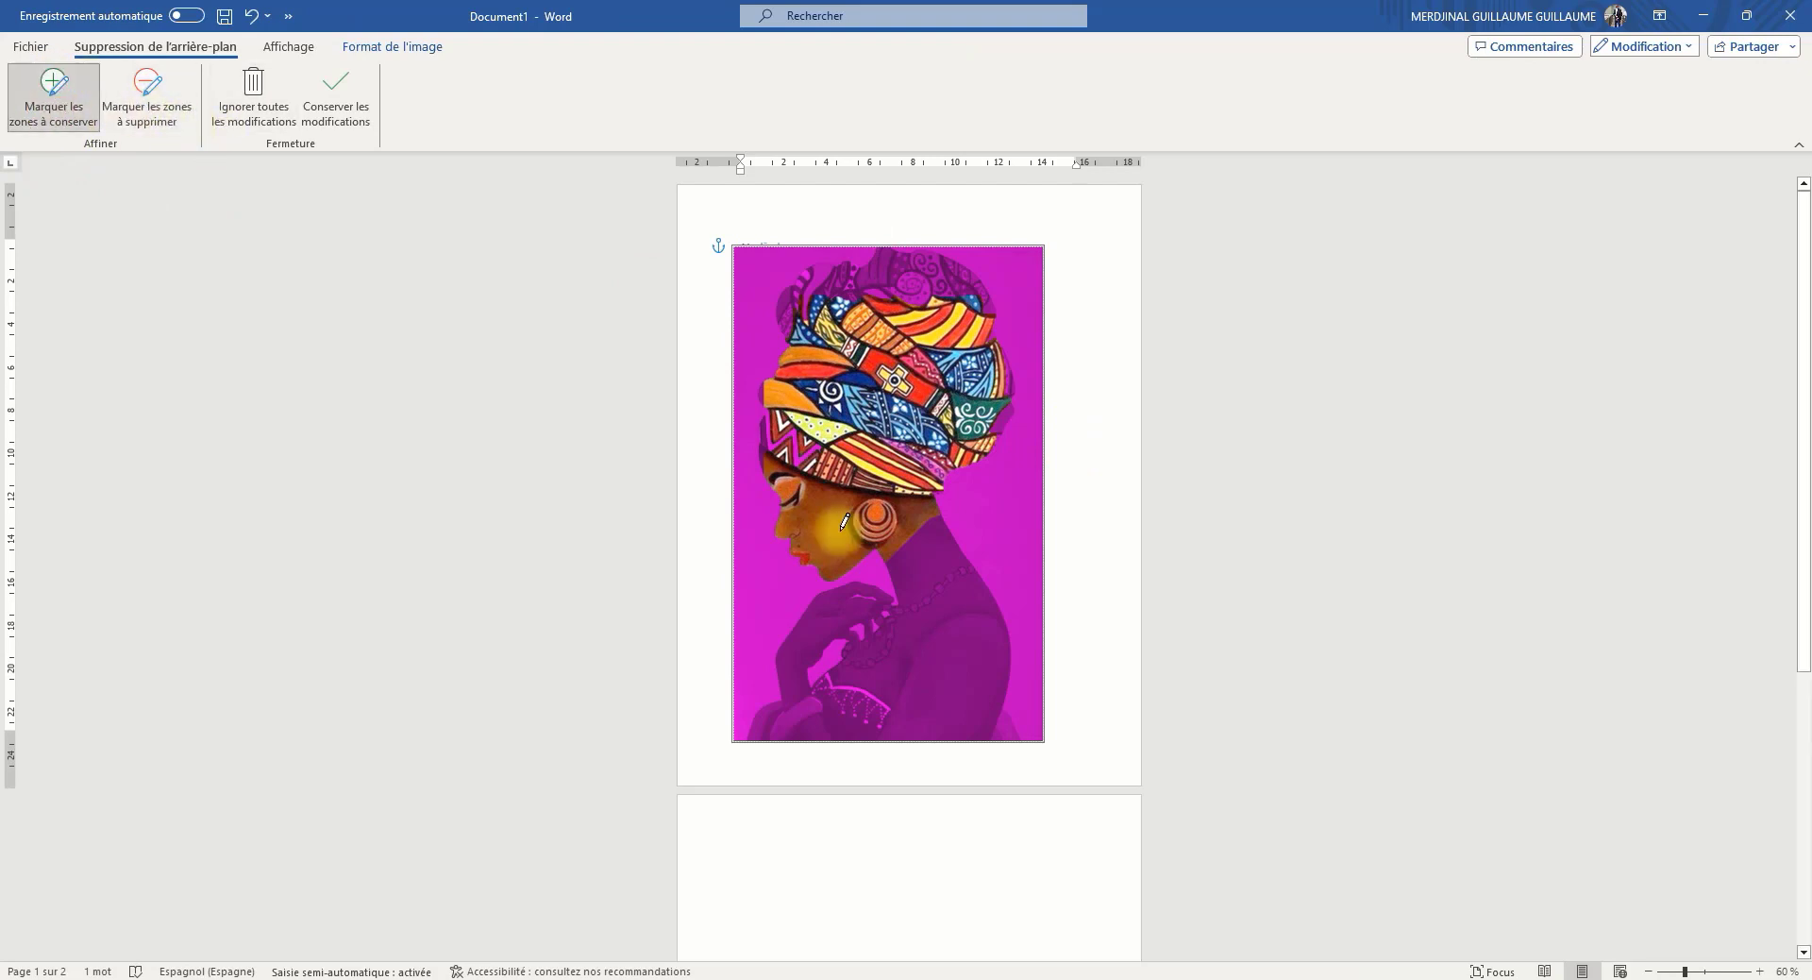
{"action": "left_click", "coordinate": [949, 660]}
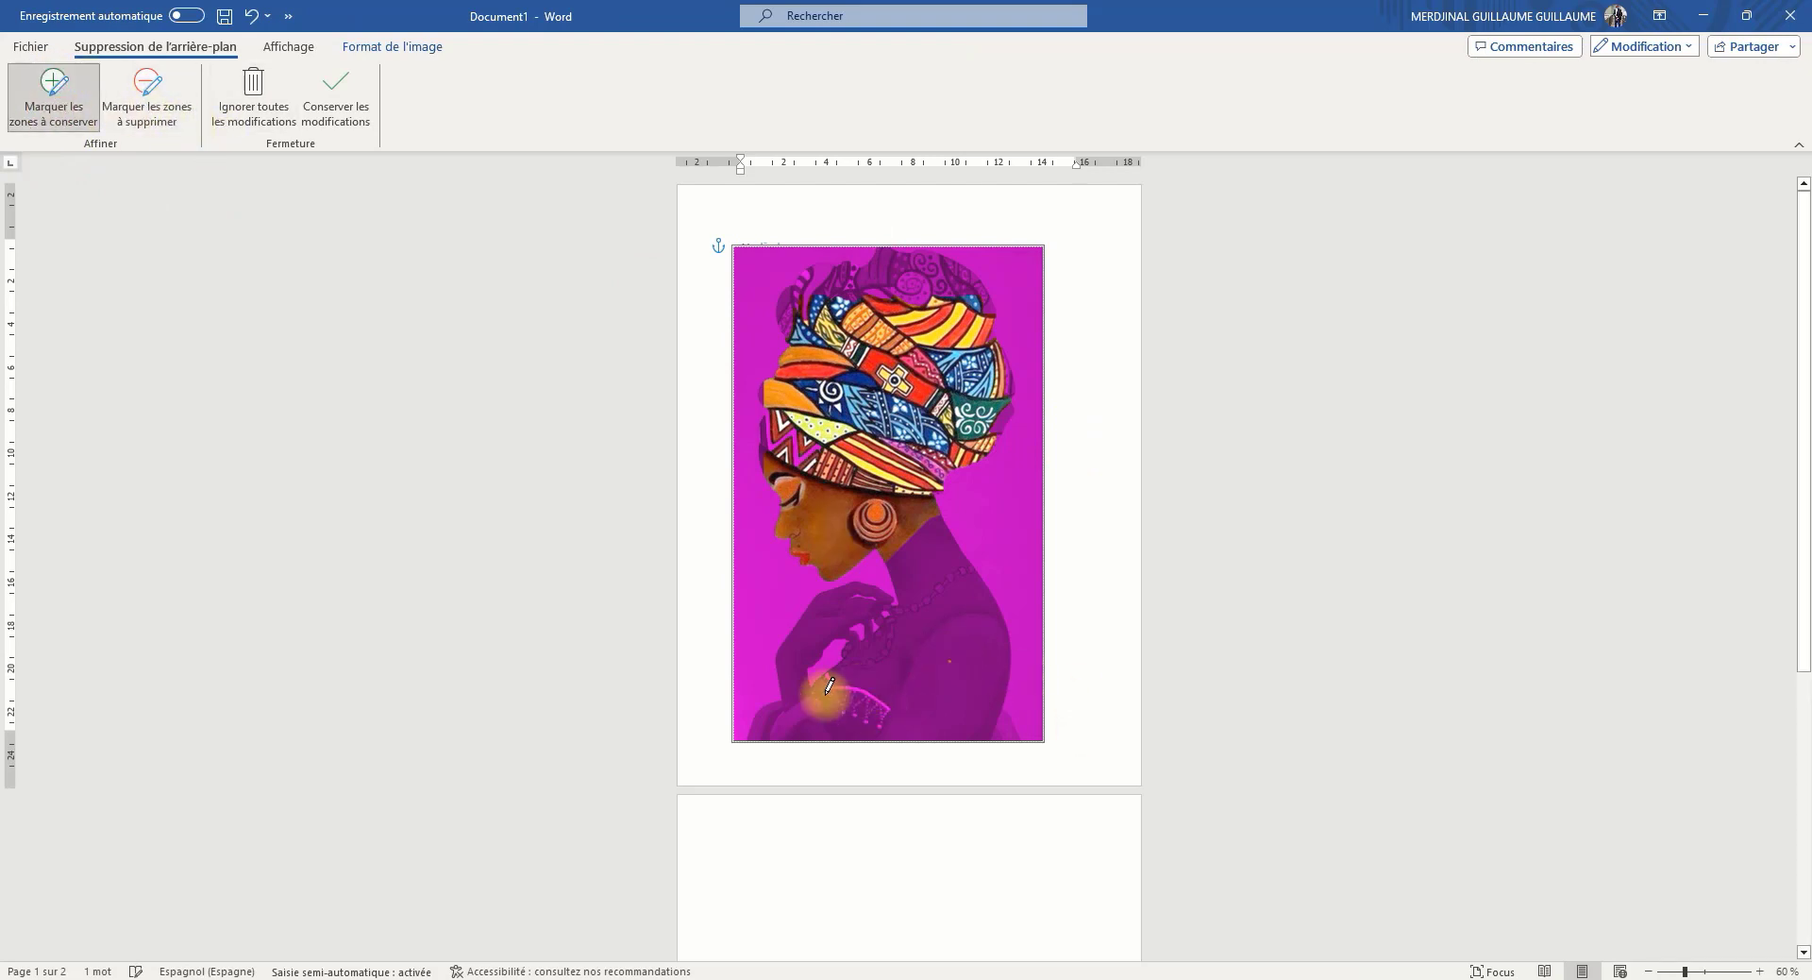
{"action": "left_click", "coordinate": [906, 725]}
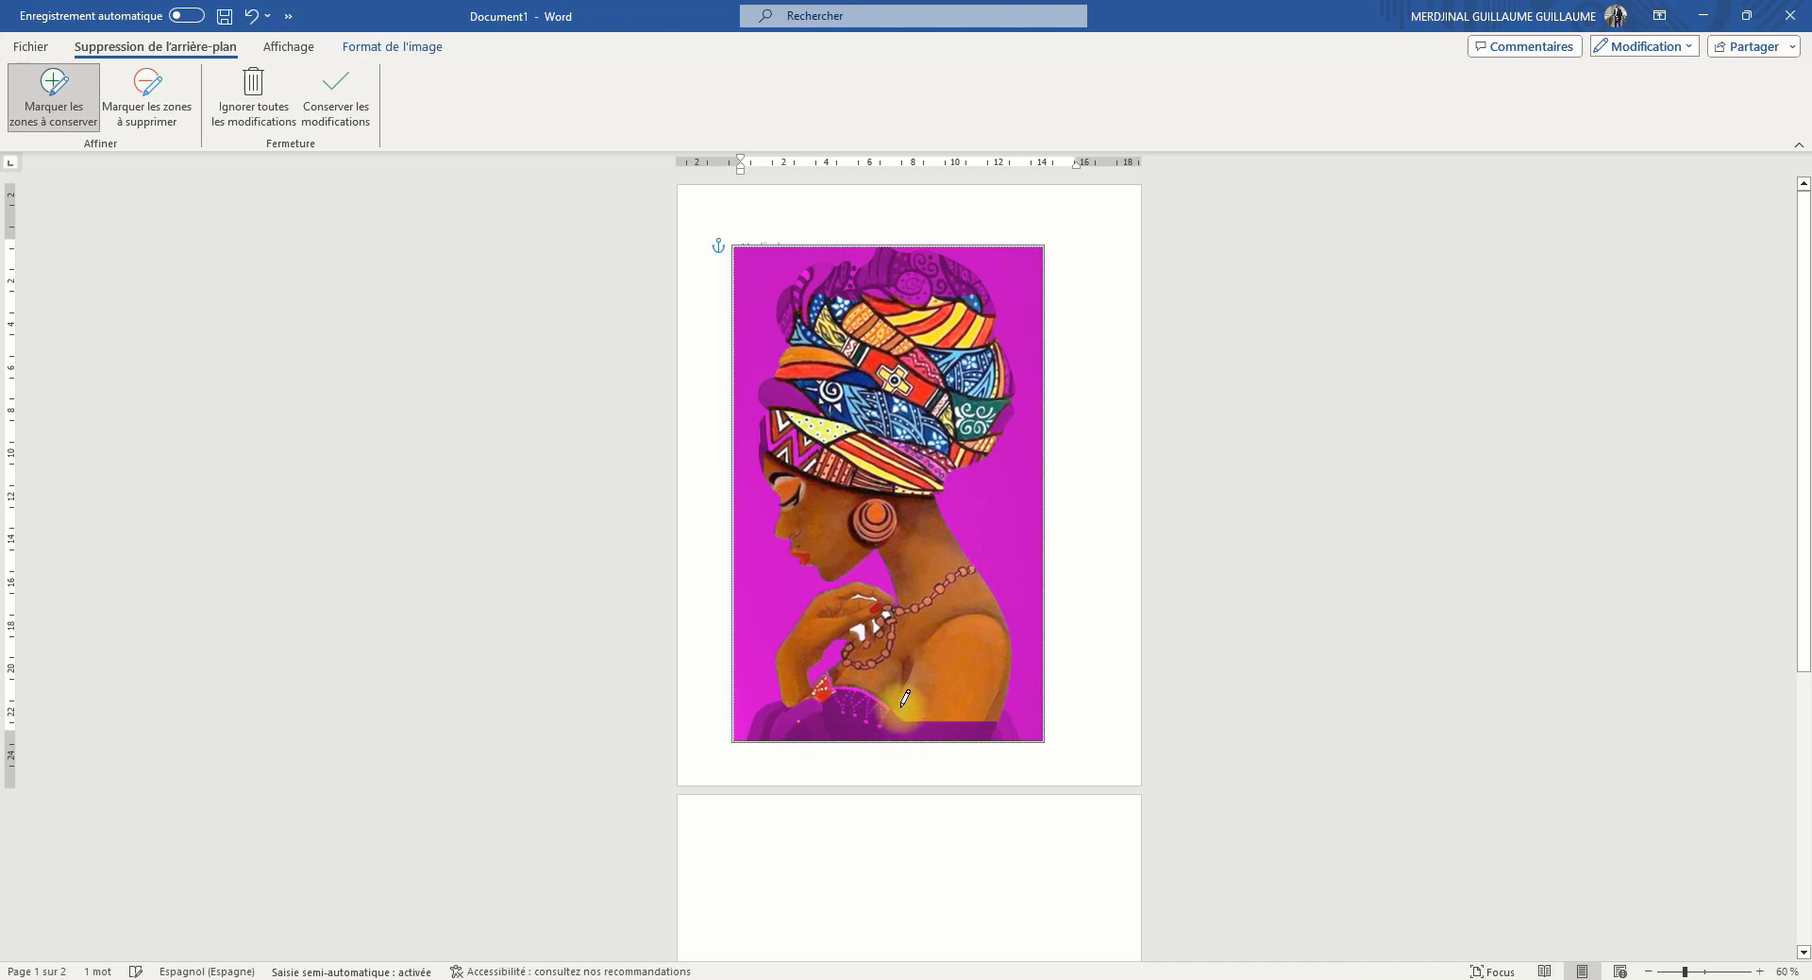
{"action": "left_click", "coordinate": [861, 721]}
{"action": "left_click", "coordinate": [922, 721]}
{"action": "left_click", "coordinate": [780, 730]}
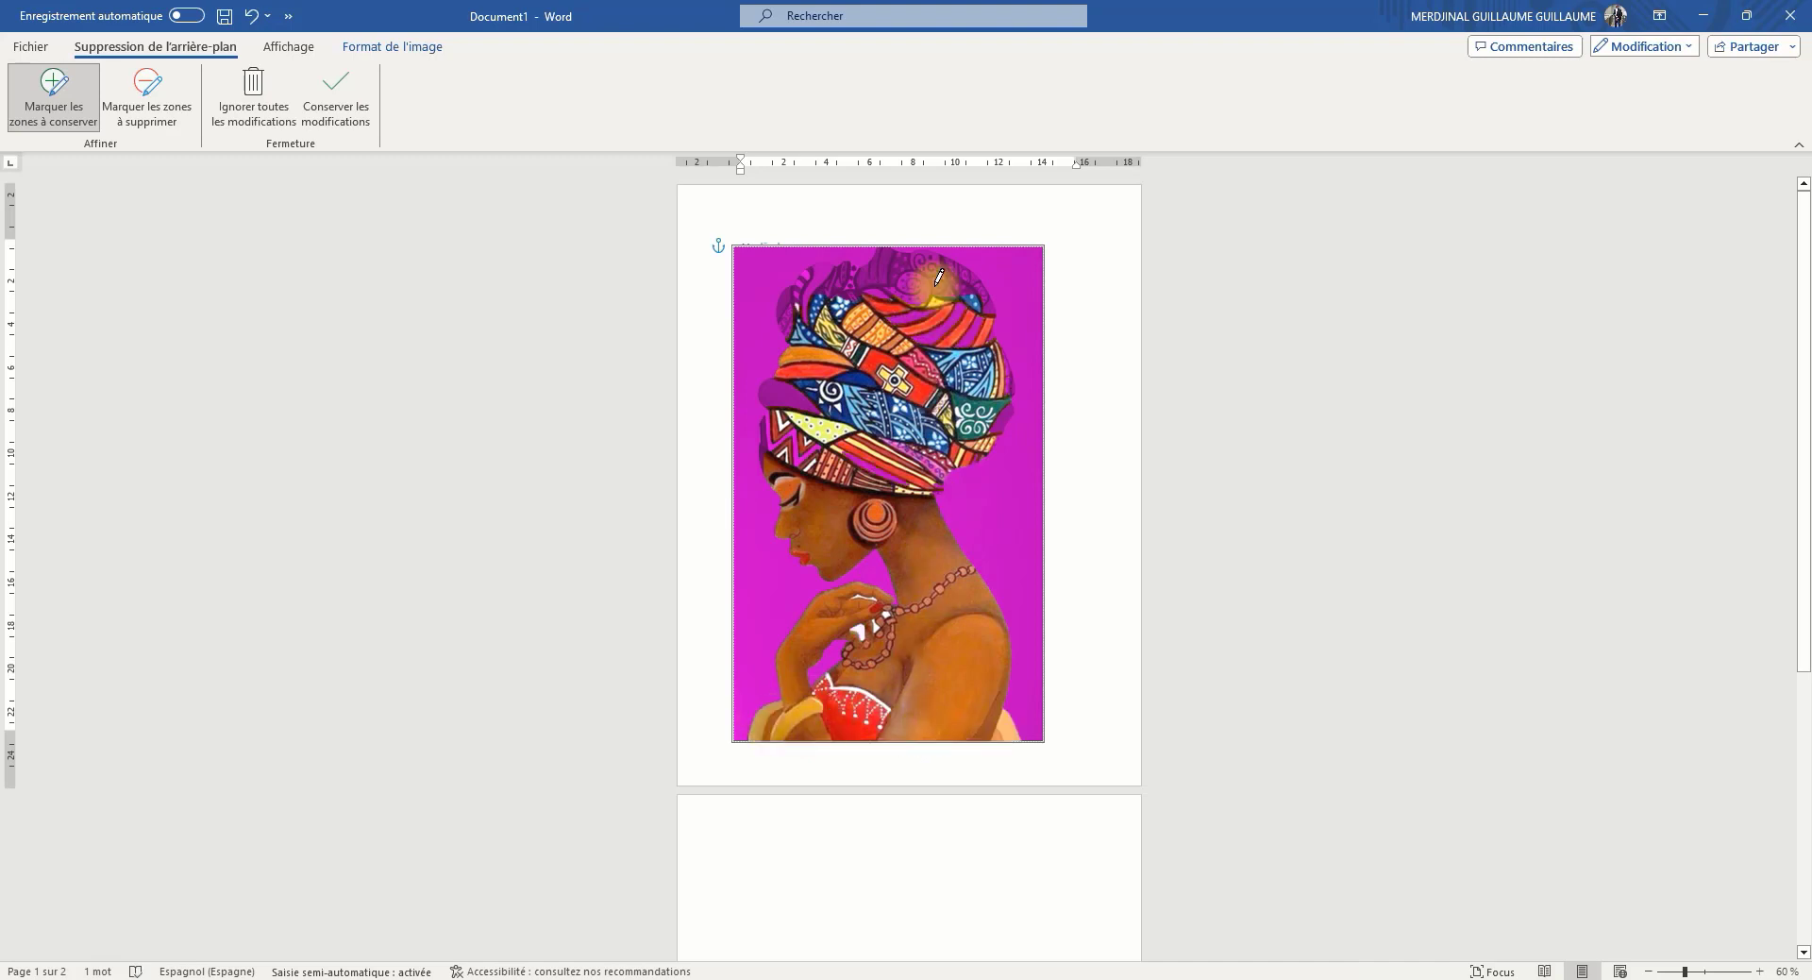
Mark the missing parts of the headscarf as areas to keep and apply the background removal
{"action": "left_click", "coordinate": [881, 272]}
{"action": "left_click", "coordinate": [813, 273]}
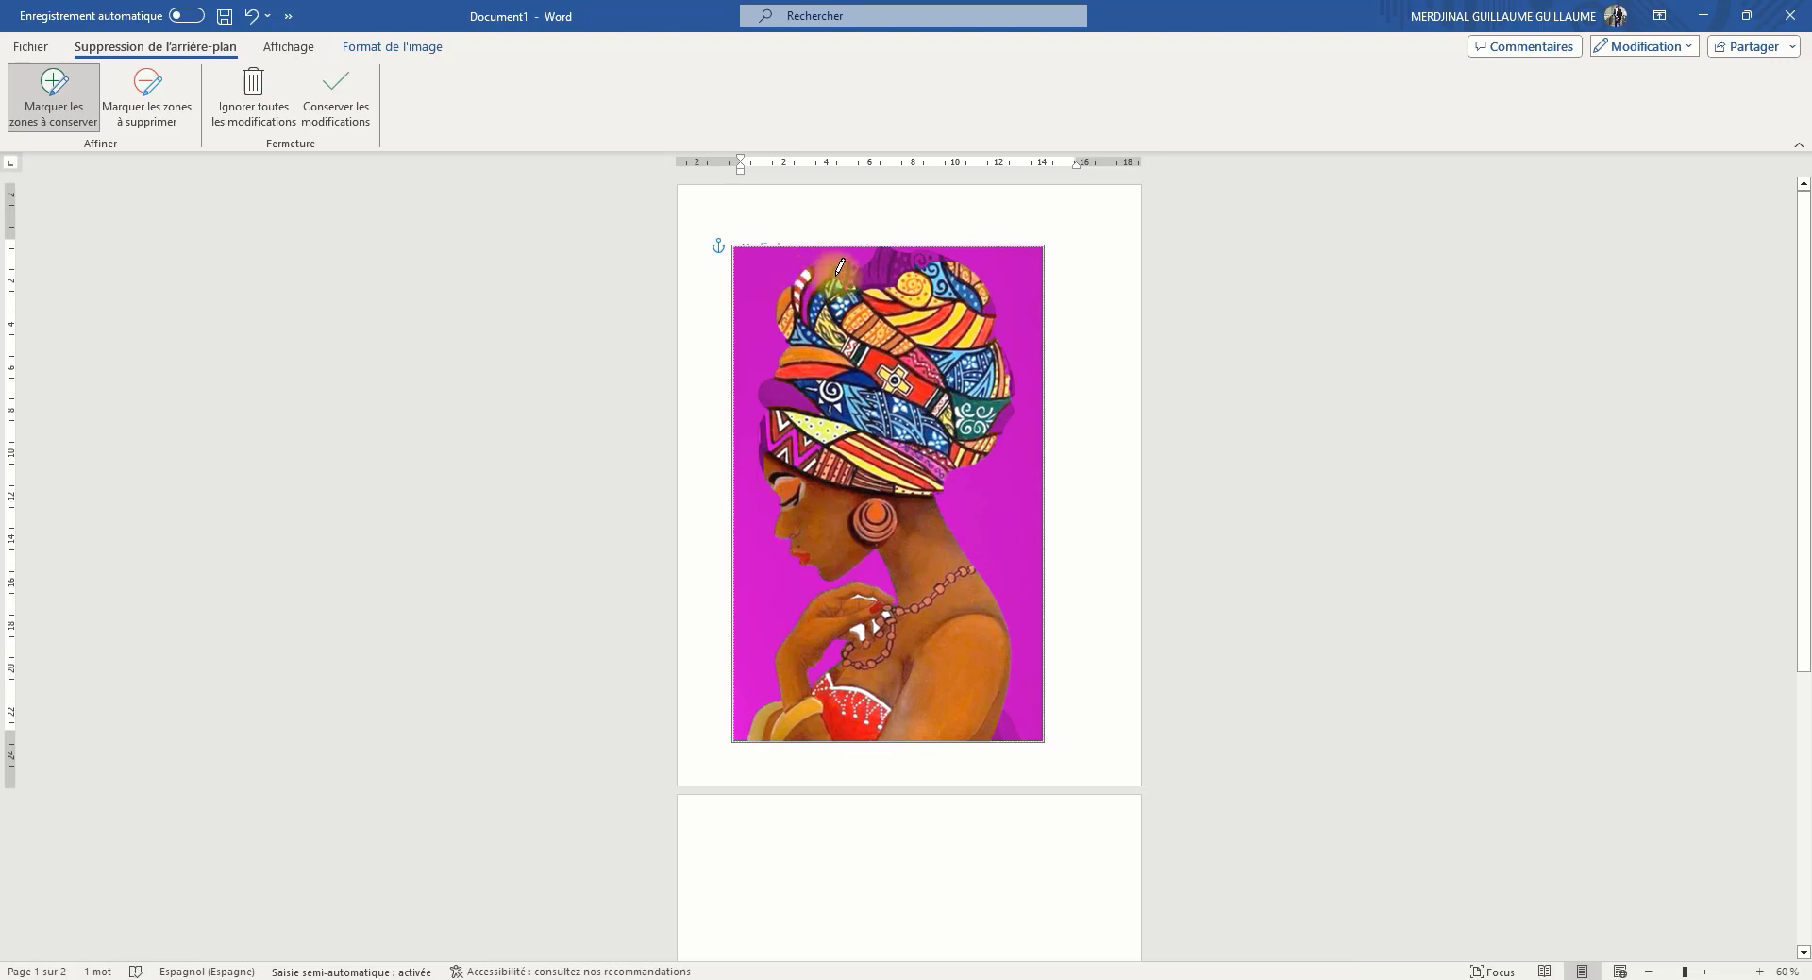
{"action": "left_click", "coordinate": [910, 256]}
{"action": "left_click", "coordinate": [782, 416]}
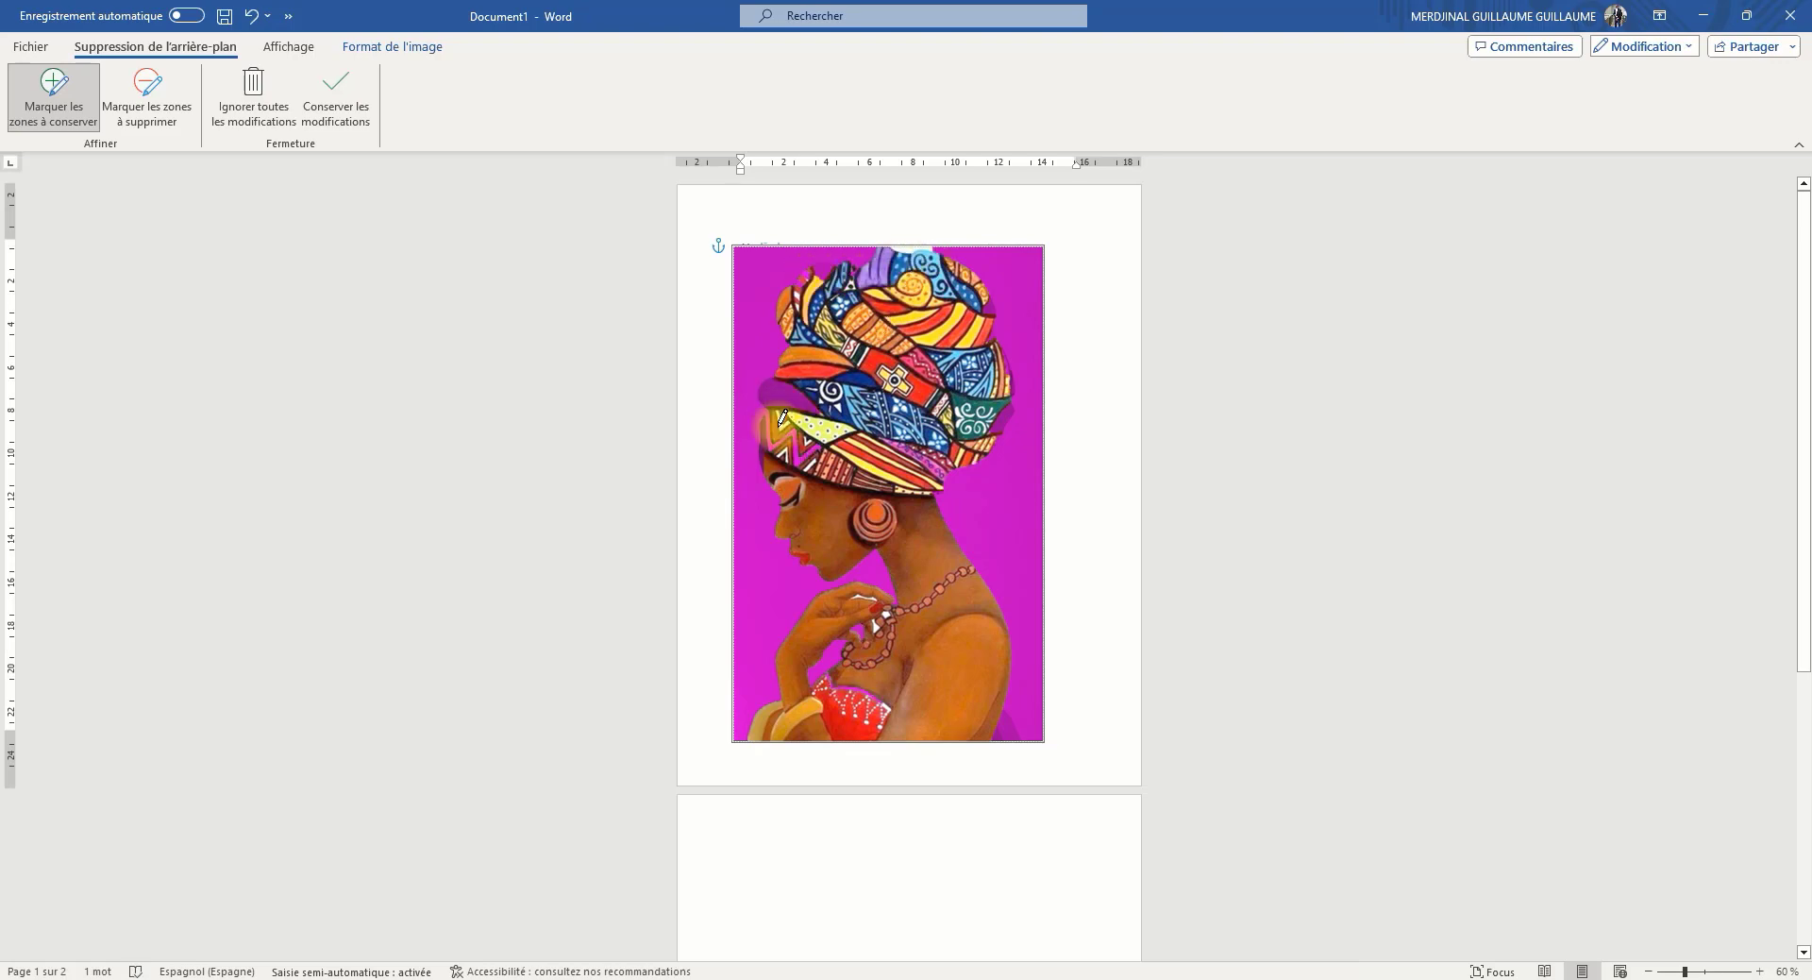
{"action": "left_click", "coordinate": [786, 390]}
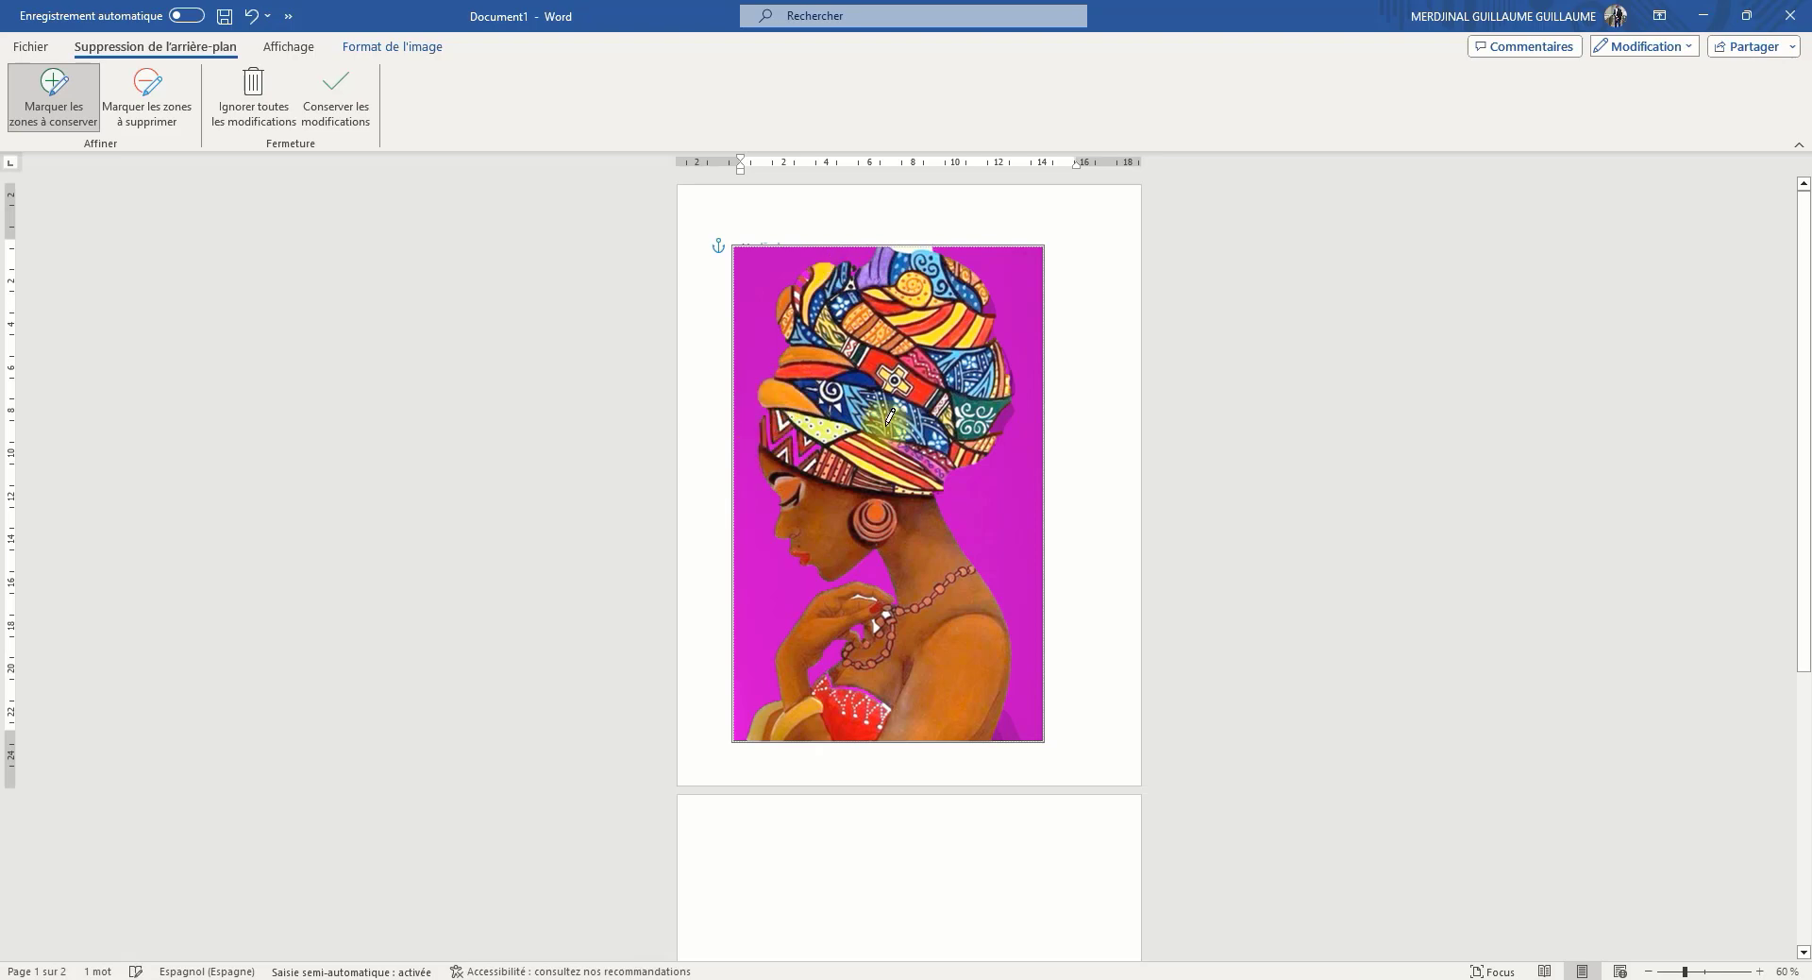
{"action": "left_click", "coordinate": [1003, 411]}
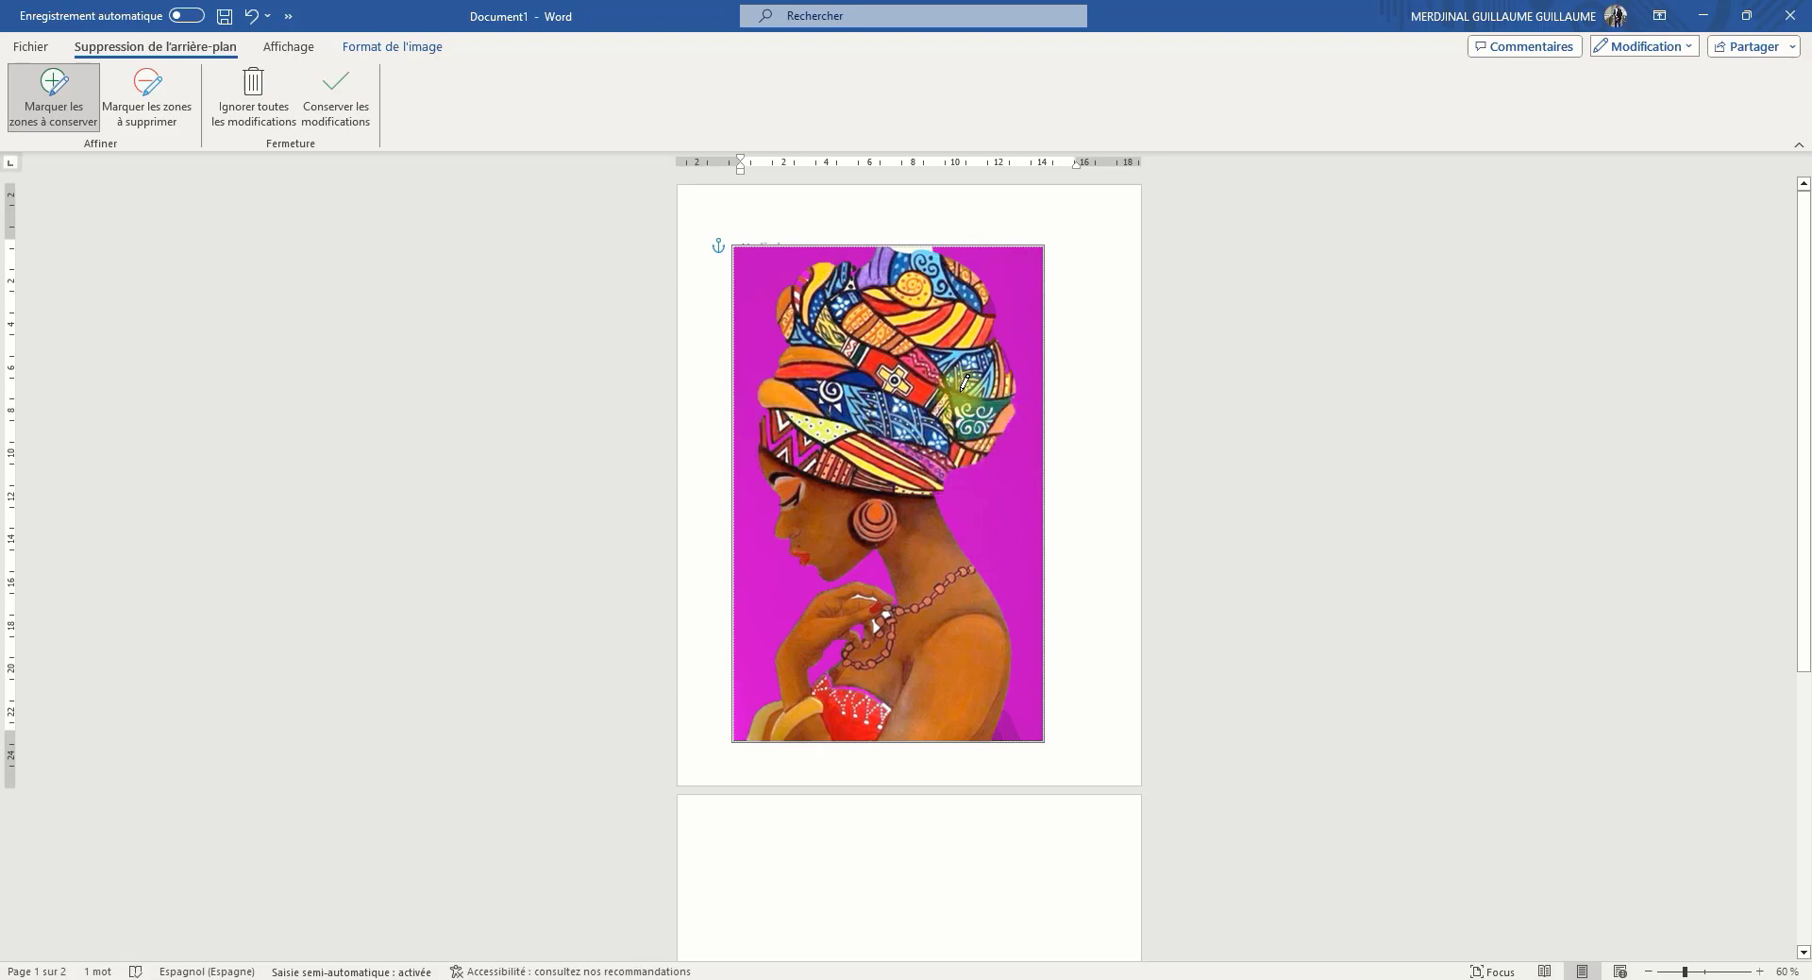
{"action": "left_click", "coordinate": [997, 321]}
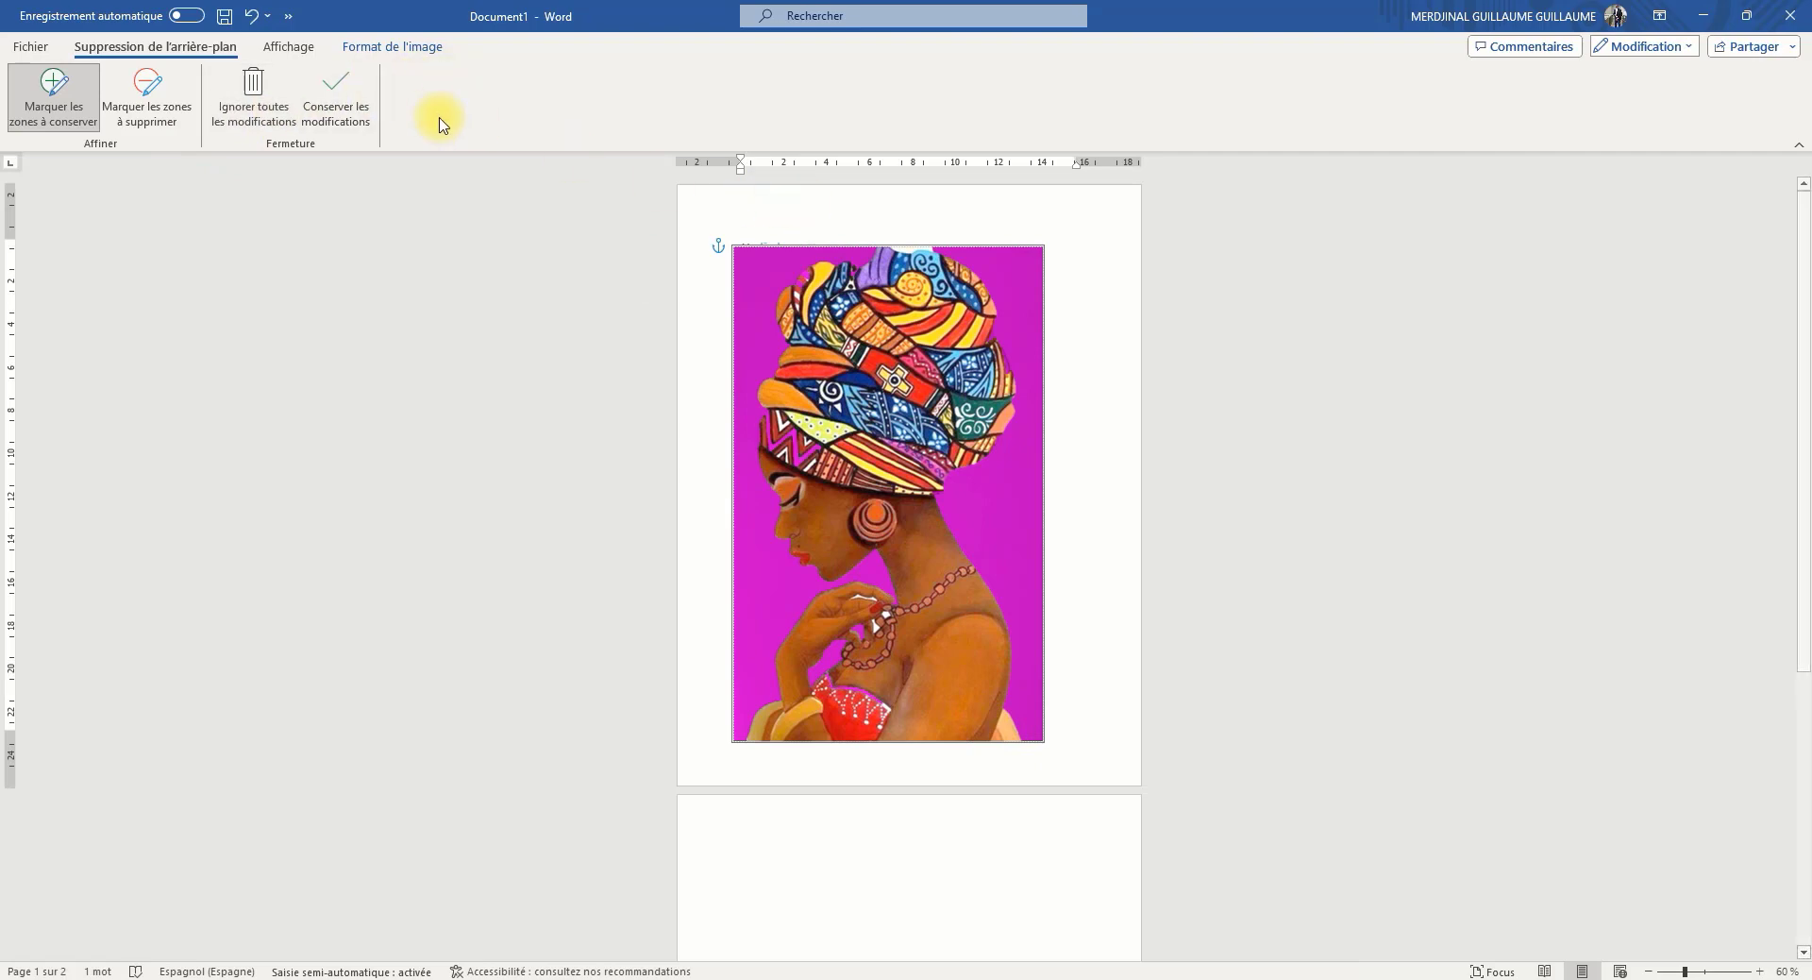
{"action": "left_click", "coordinate": [348, 110]}
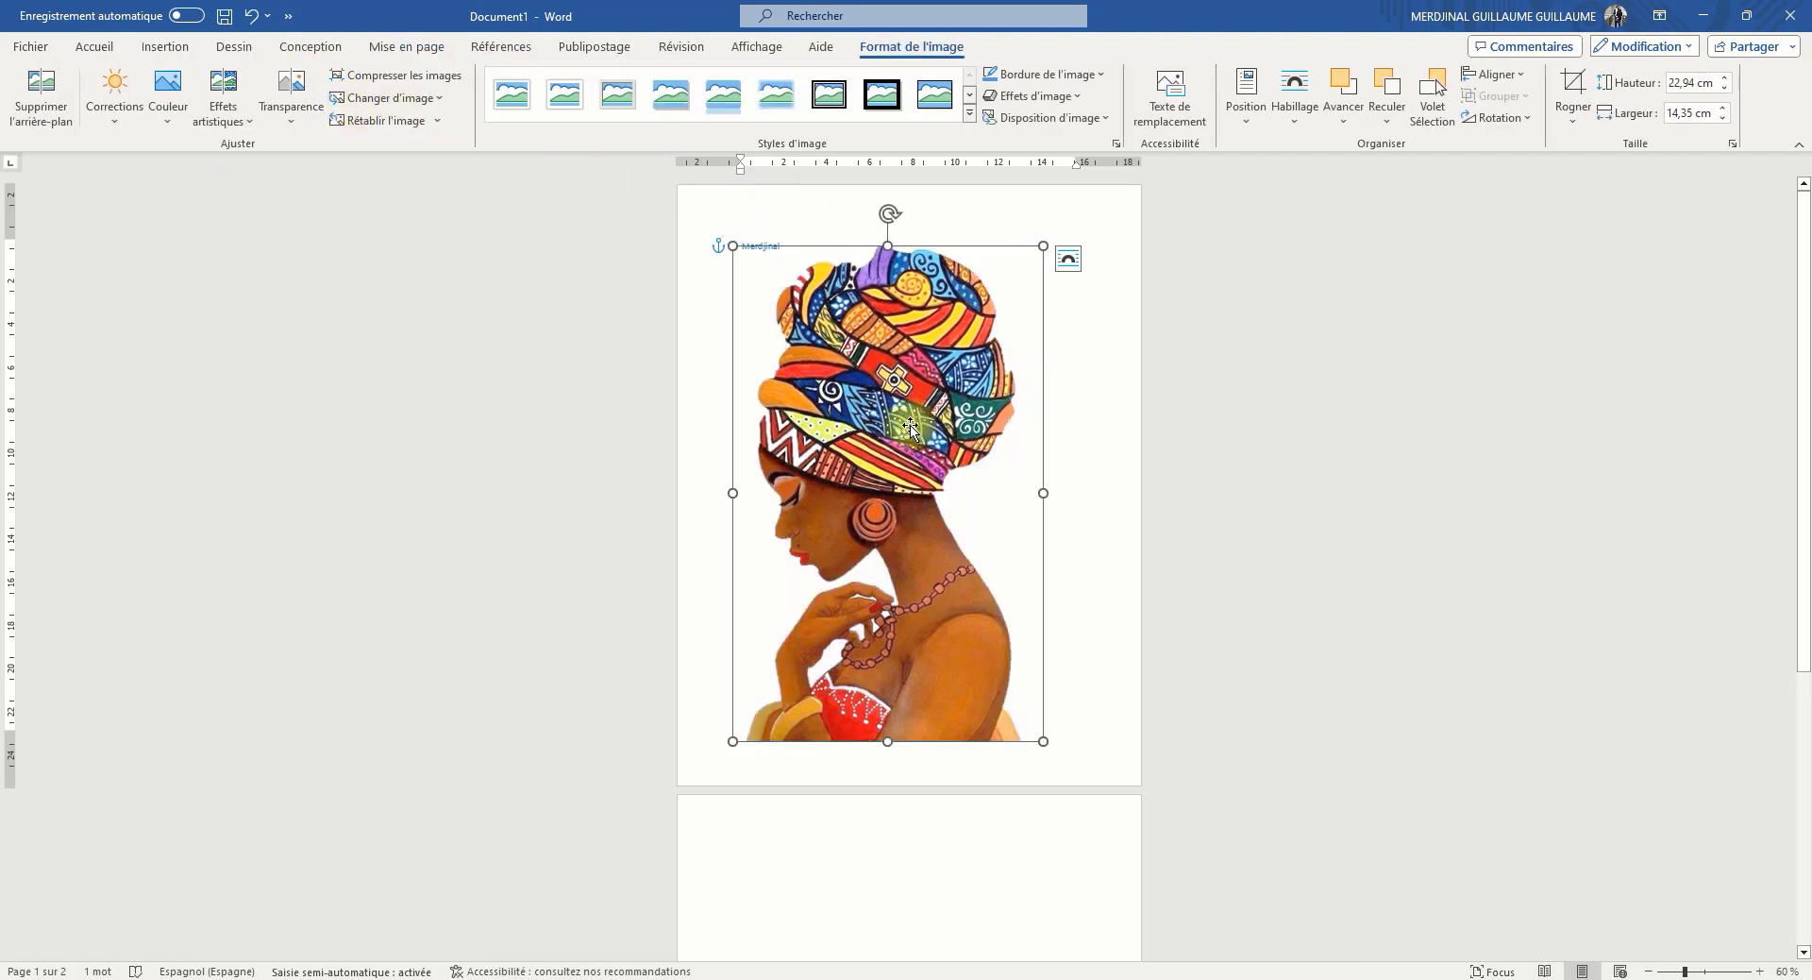
Shrink the cut-out picture to about 10.64 cm high and 6.66 cm wide, and delete it from the page
{"action": "mouse_move", "coordinate": [898, 400]}
{"action": "left_mouse_down"}
{"action": "mouse_move", "coordinate": [792, 347]}
{"action": "mouse_move", "coordinate": [818, 340]}
{"action": "mouse_move", "coordinate": [892, 416]}
{"action": "left_mouse_up"}
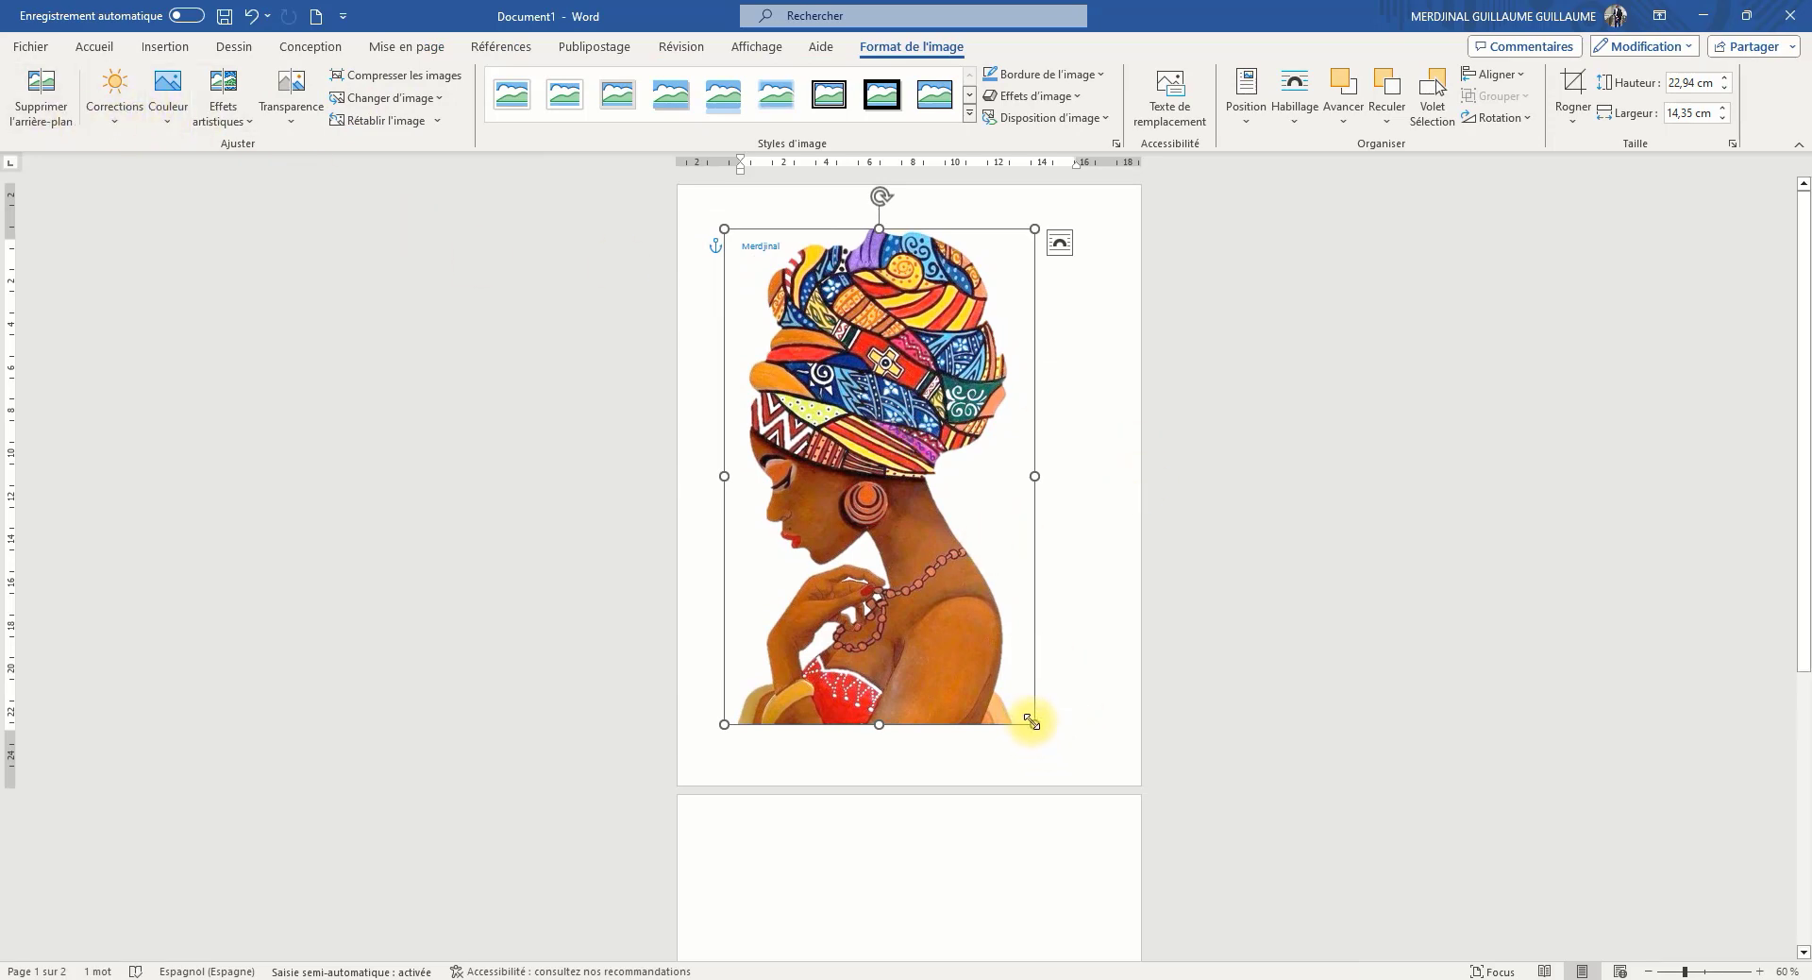
{"action": "left_click_drag", "start_coordinate": [1032, 722], "coordinate": [882, 453]}
{"action": "left_click_drag", "start_coordinate": [770, 365], "coordinate": [885, 437]}
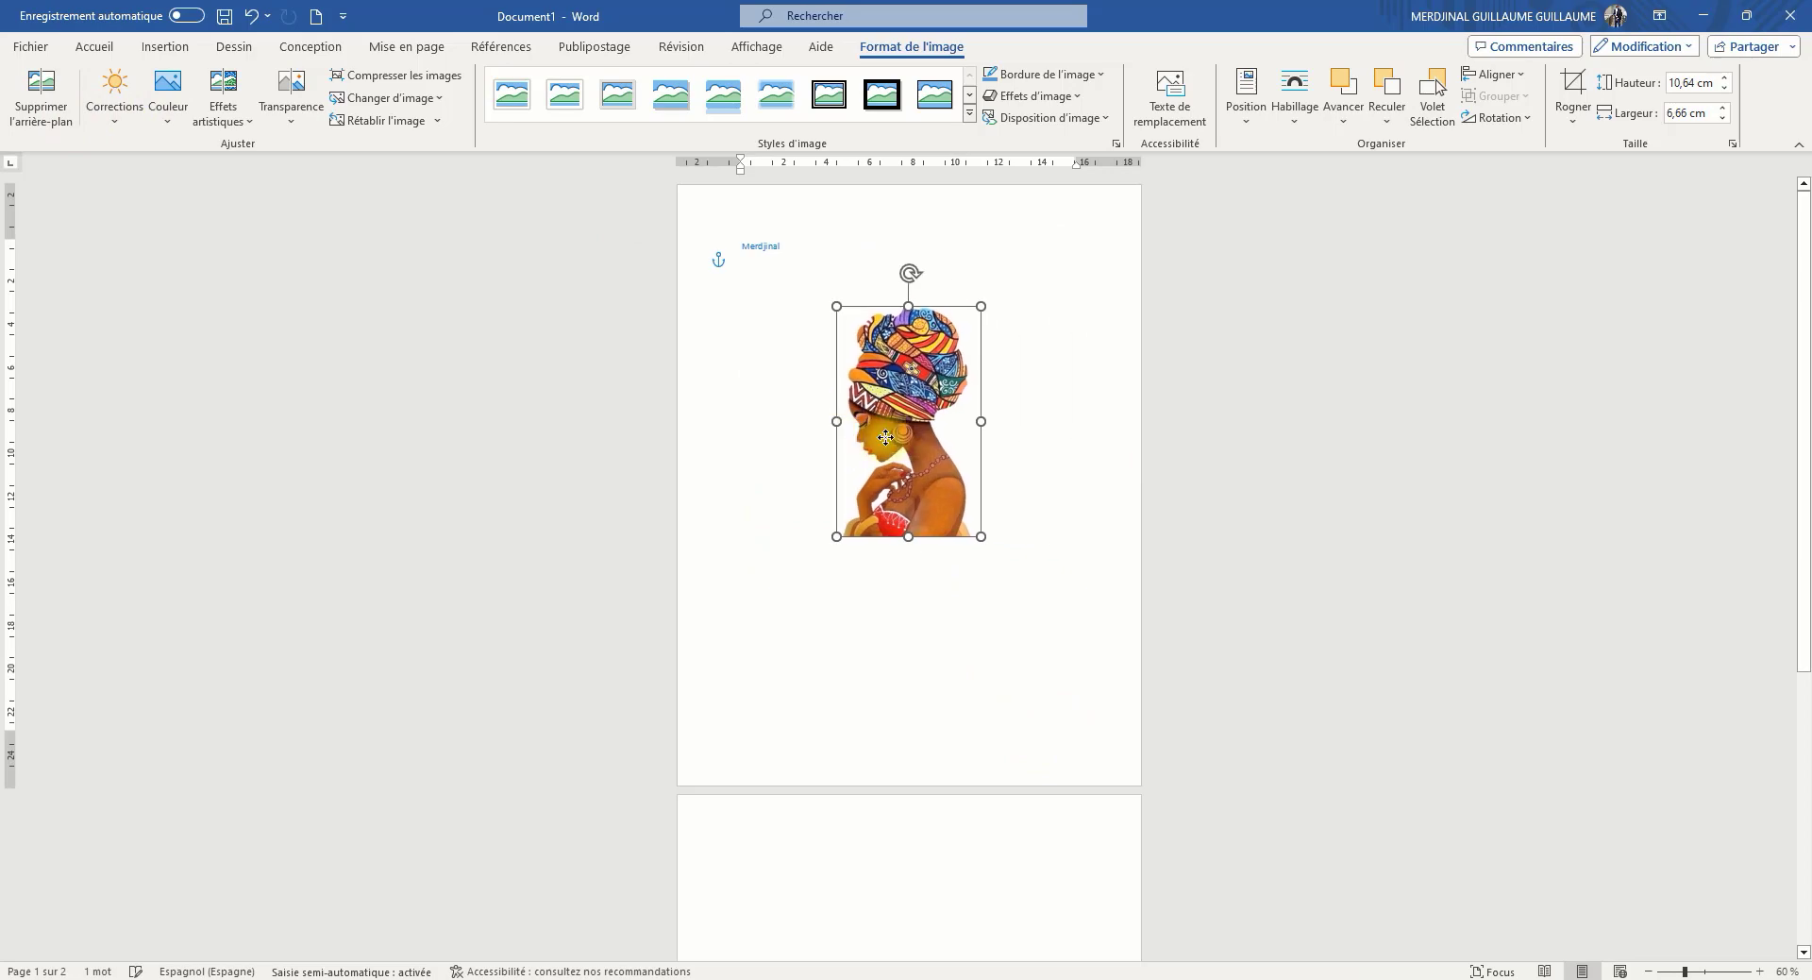
{"action": "key", "text": "Delete"}
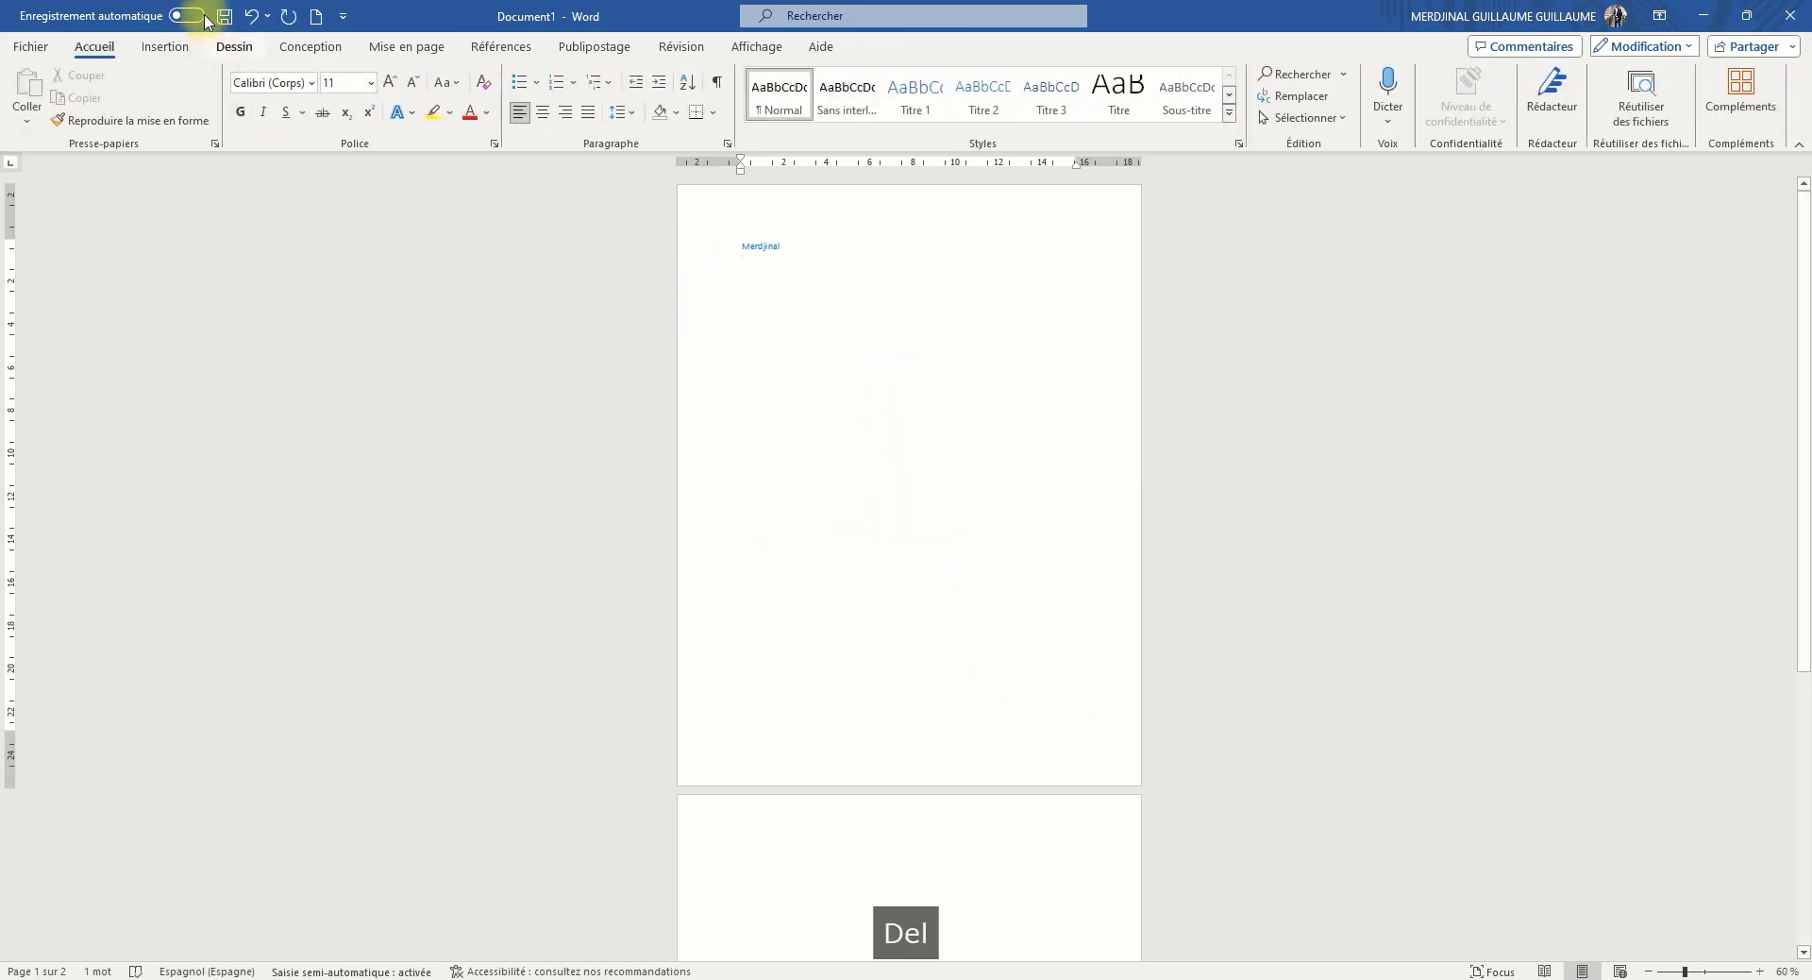
Draw a rectangle below the name and reduce it to about 3.24 cm high and 14.28 cm wide
{"action": "left_click", "coordinate": [151, 52]}
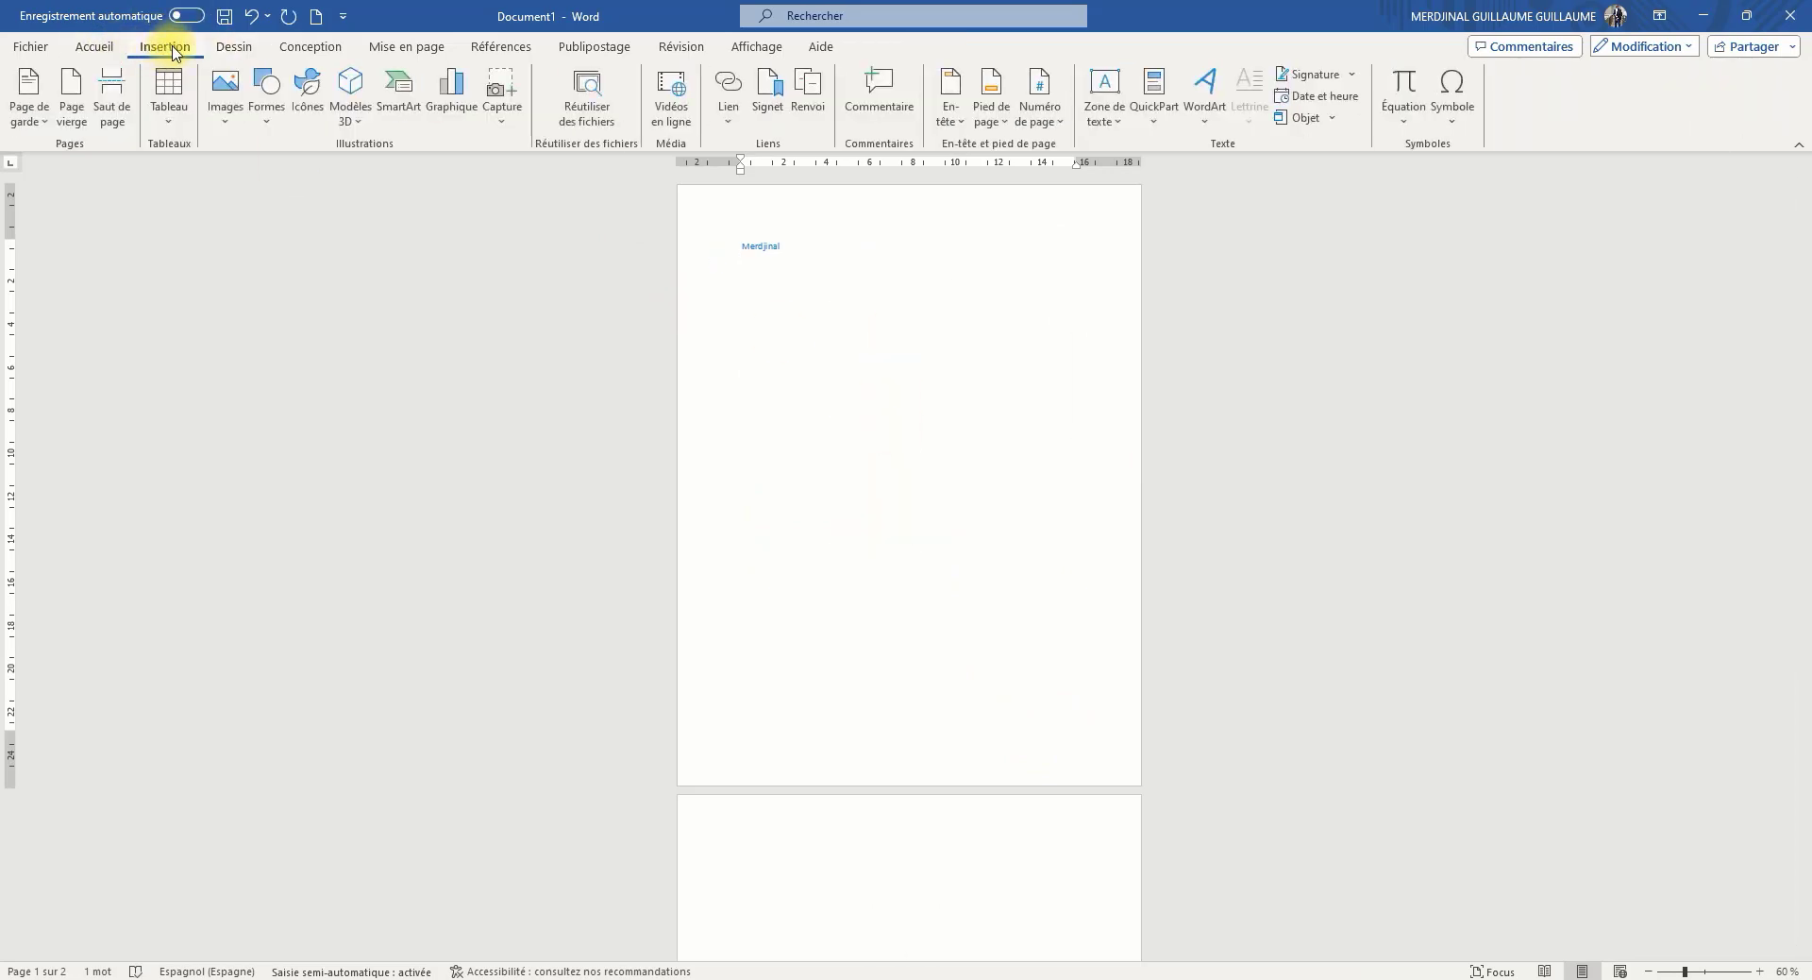
{"action": "left_click", "coordinate": [264, 106]}
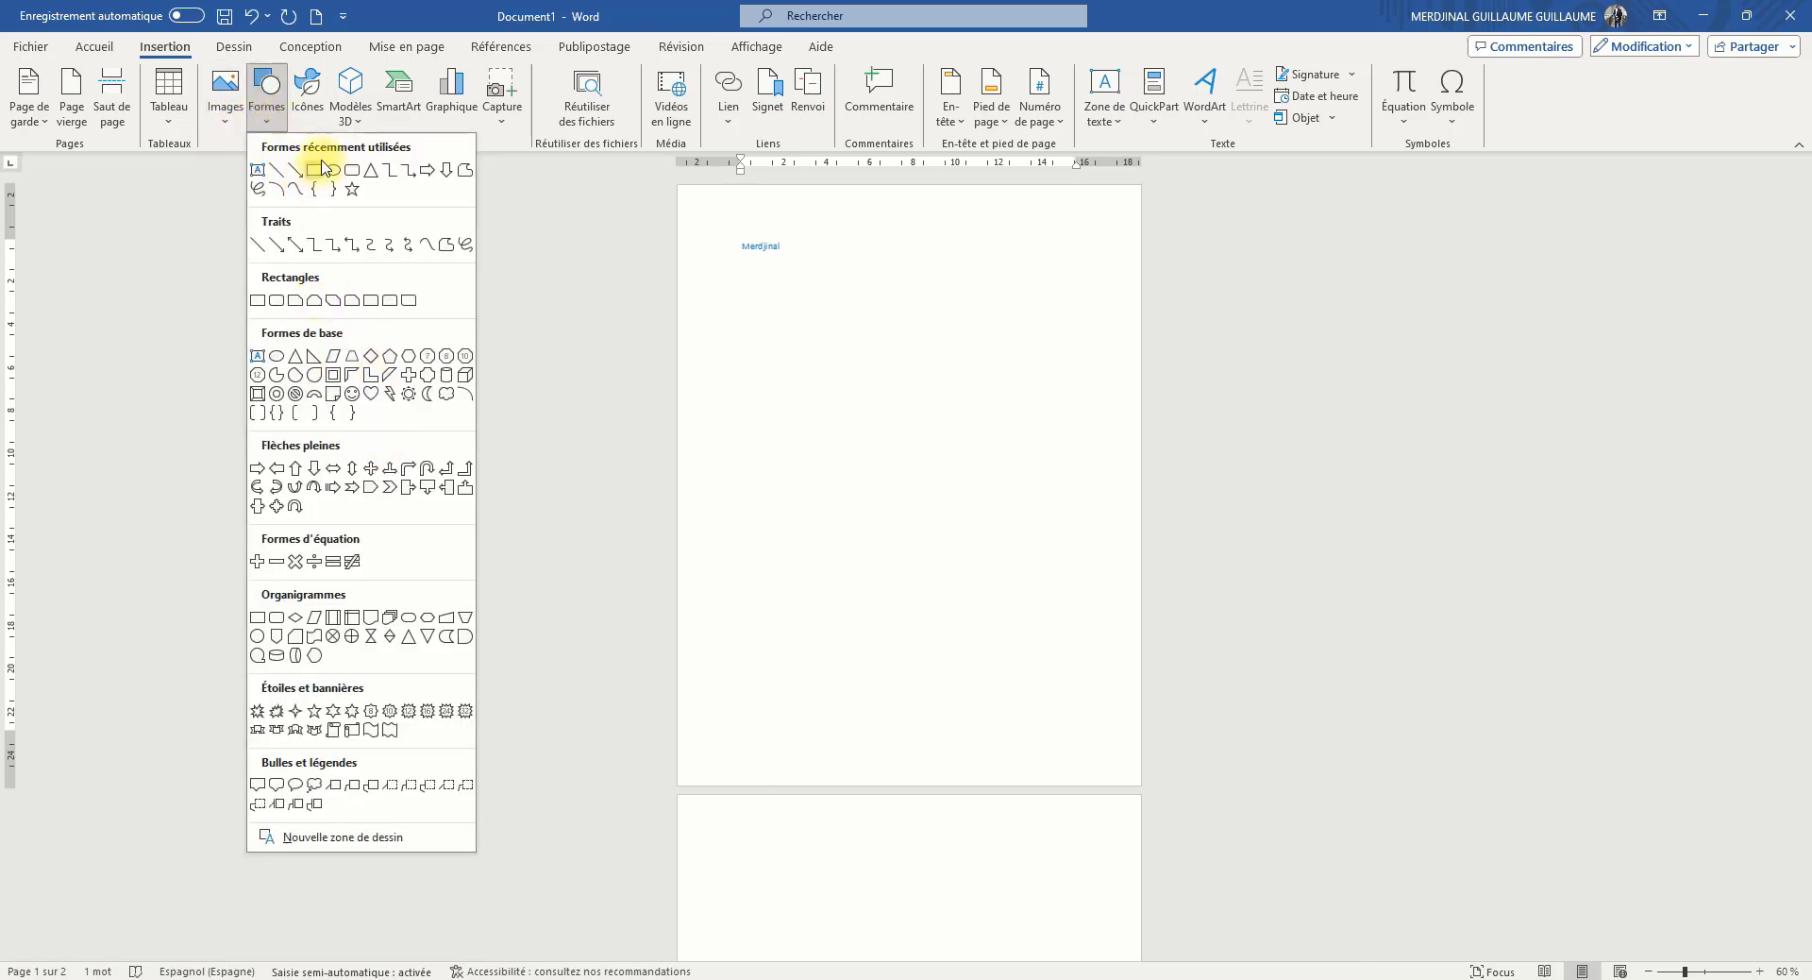
{"action": "left_click", "coordinate": [317, 174]}
{"action": "left_click_drag", "start_coordinate": [742, 299], "coordinate": [1050, 439]}
{"action": "left_click_drag", "start_coordinate": [867, 434], "coordinate": [877, 370]}
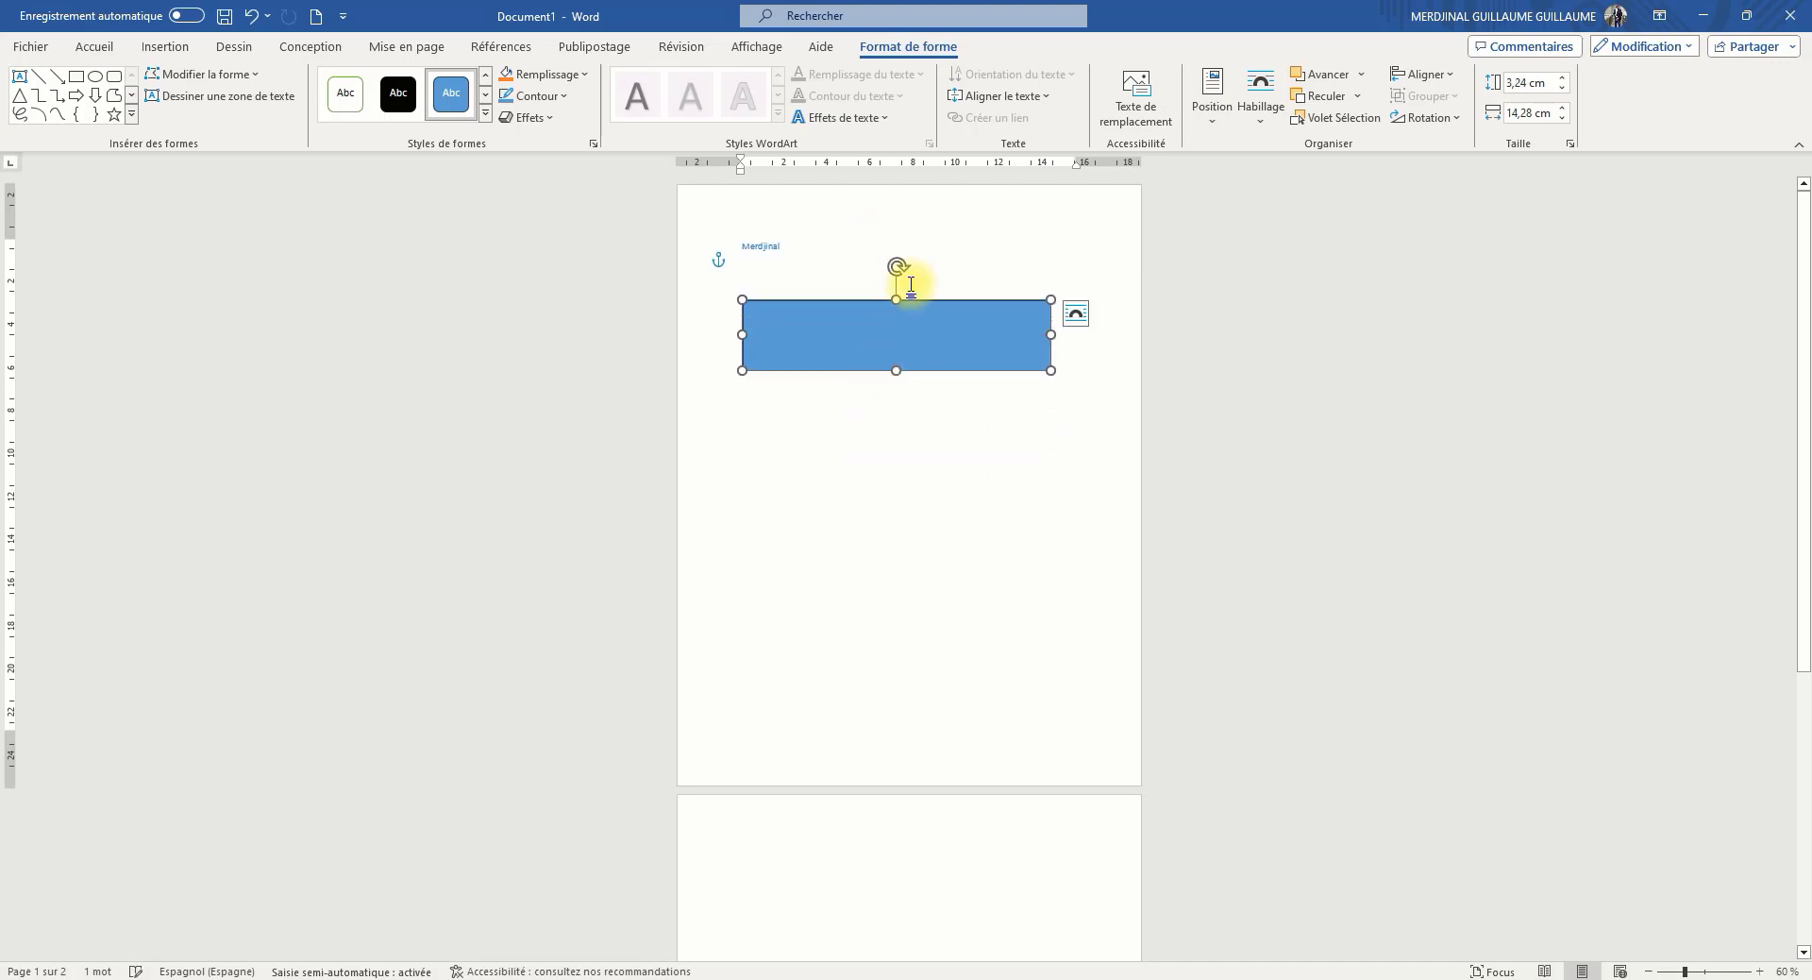
Resize the rectangle from its top edge and delete it
{"action": "left_click_drag", "start_coordinate": [897, 299], "coordinate": [918, 488]}
{"action": "key", "text": "Delete"}
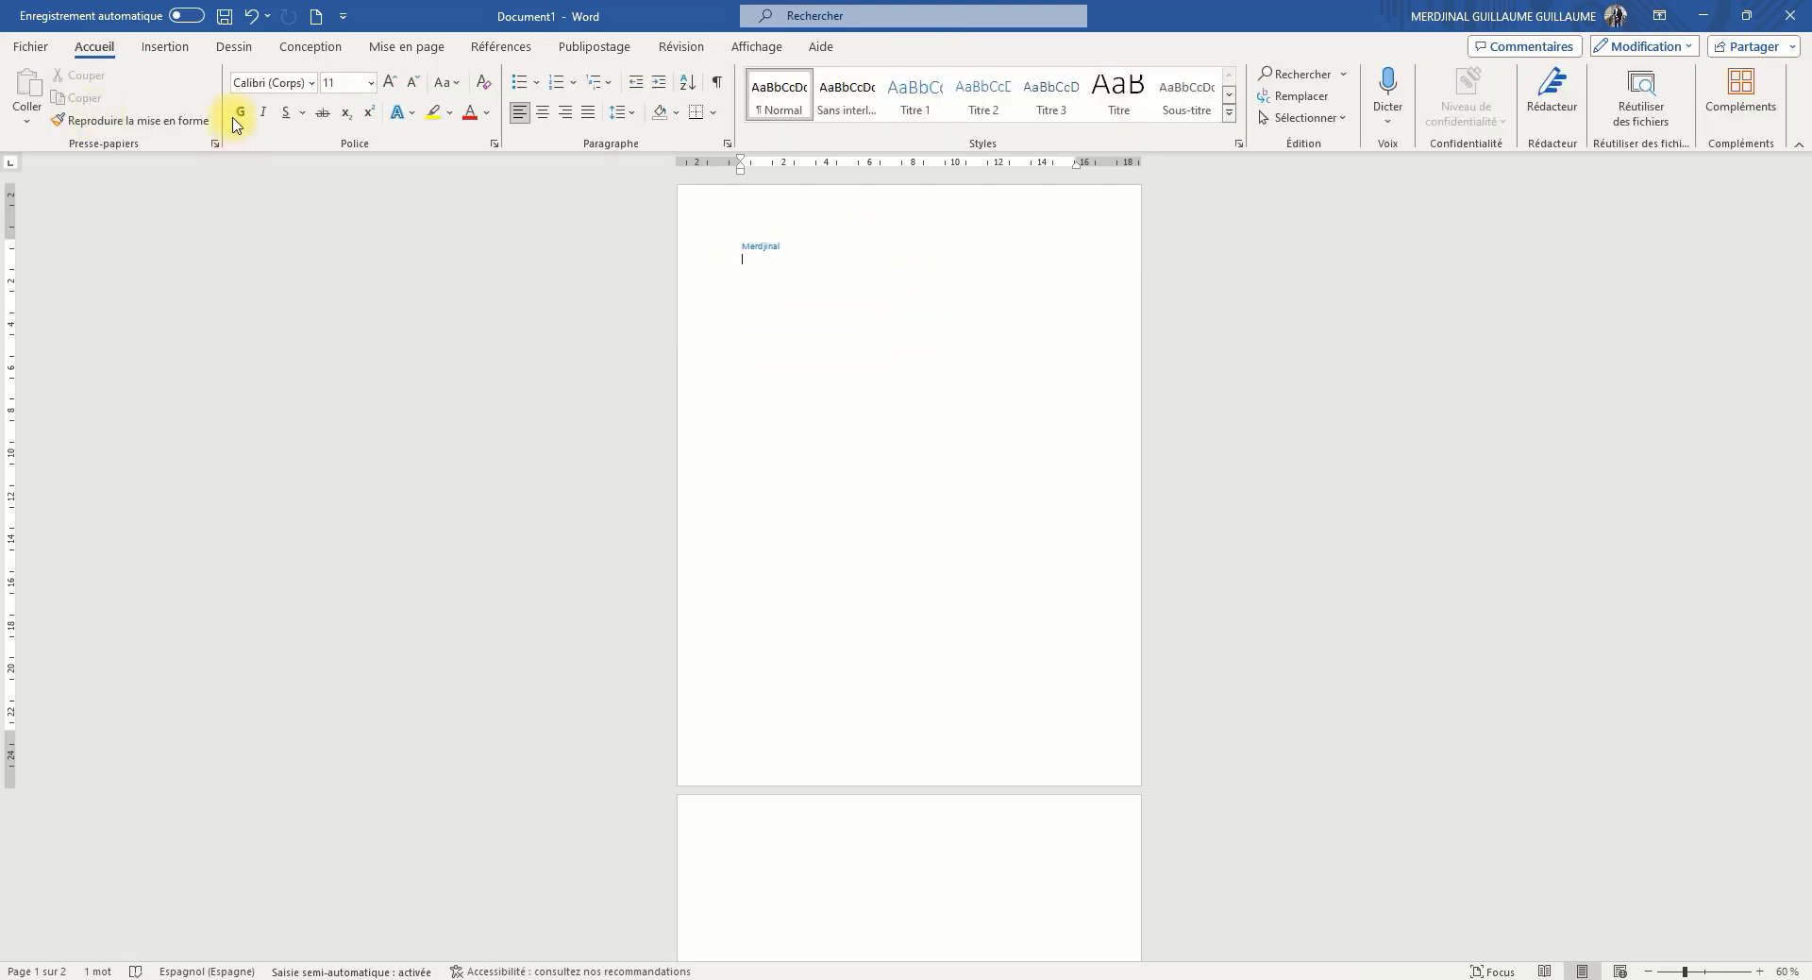
Browse the stock icon library and close it without inserting an icon
{"action": "left_click", "coordinate": [160, 47]}
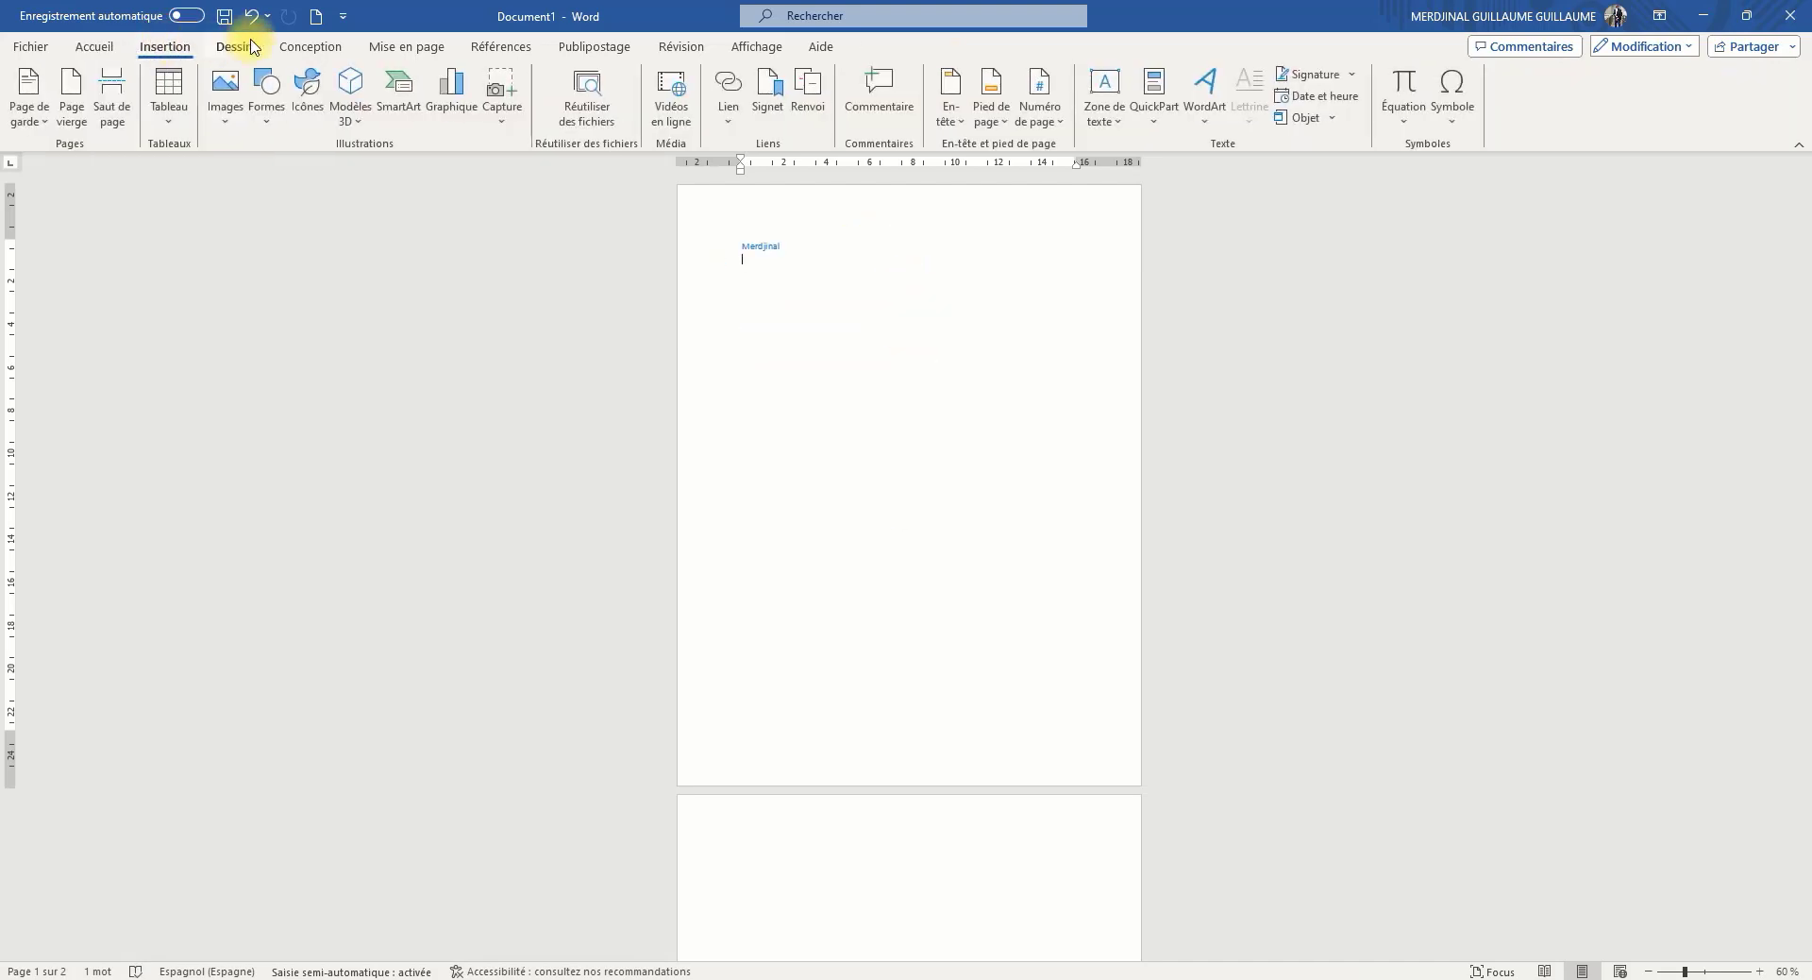
{"action": "left_click", "coordinate": [309, 95]}
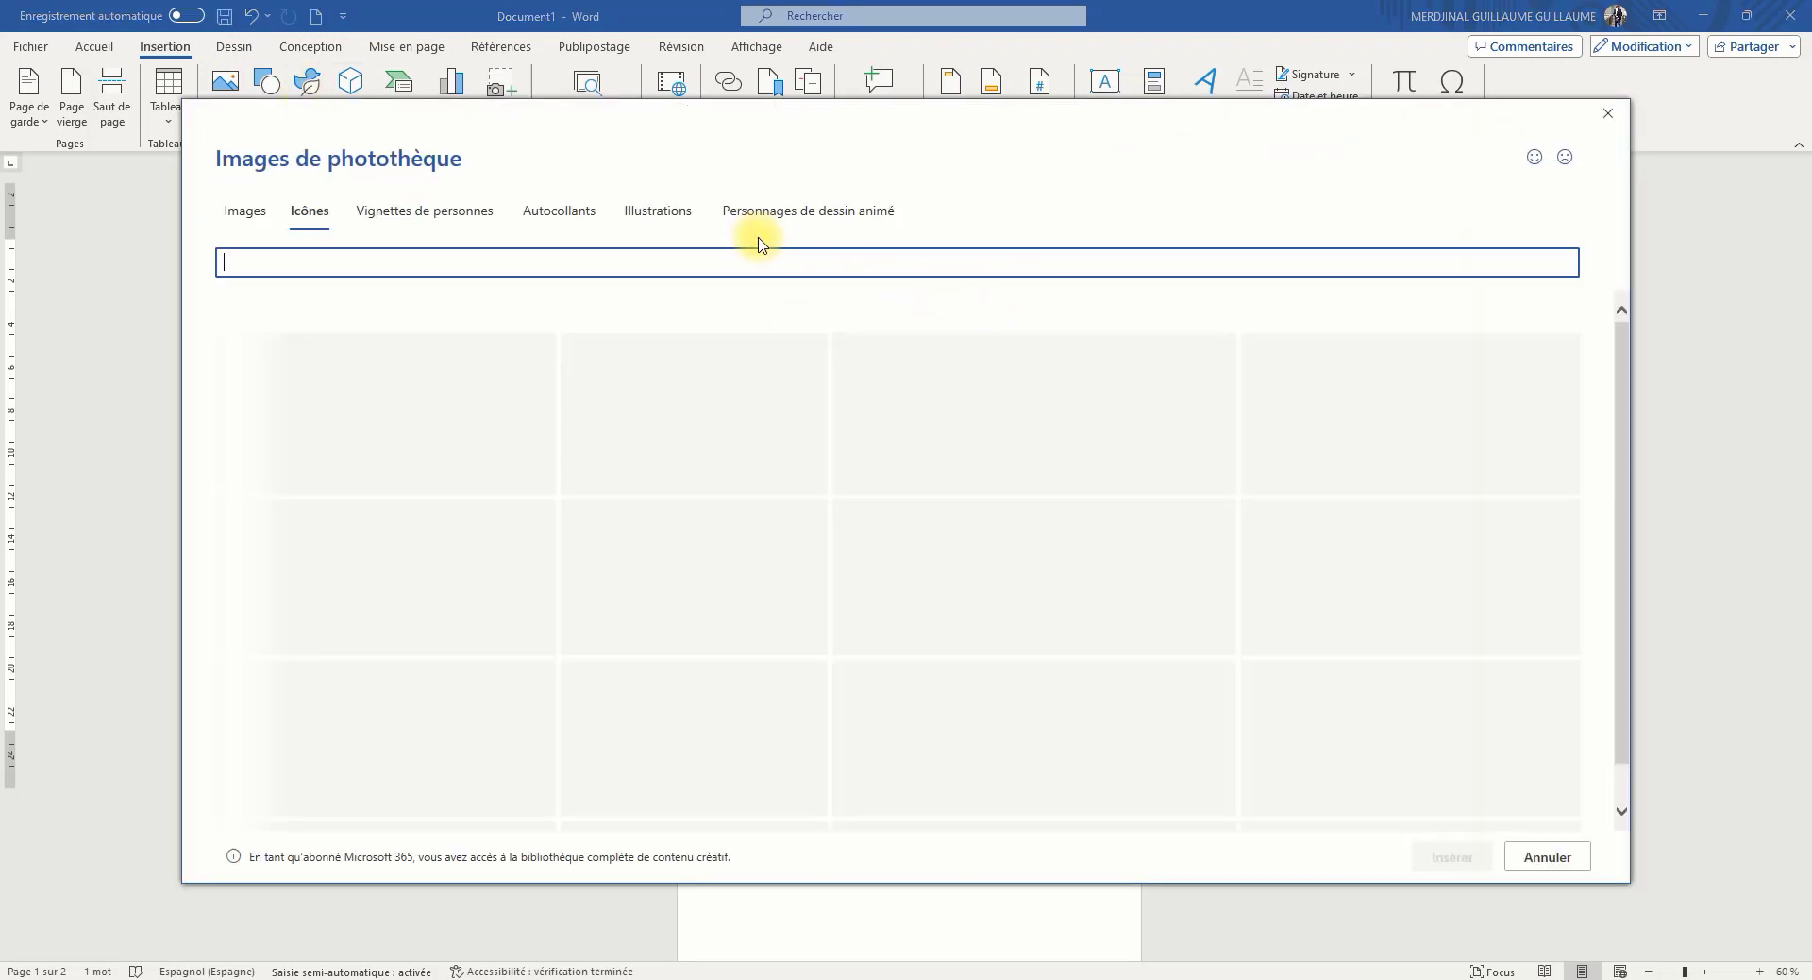
{"action": "scroll", "coordinate": [841, 566], "scroll_direction": "down", "scroll_amount": 5}
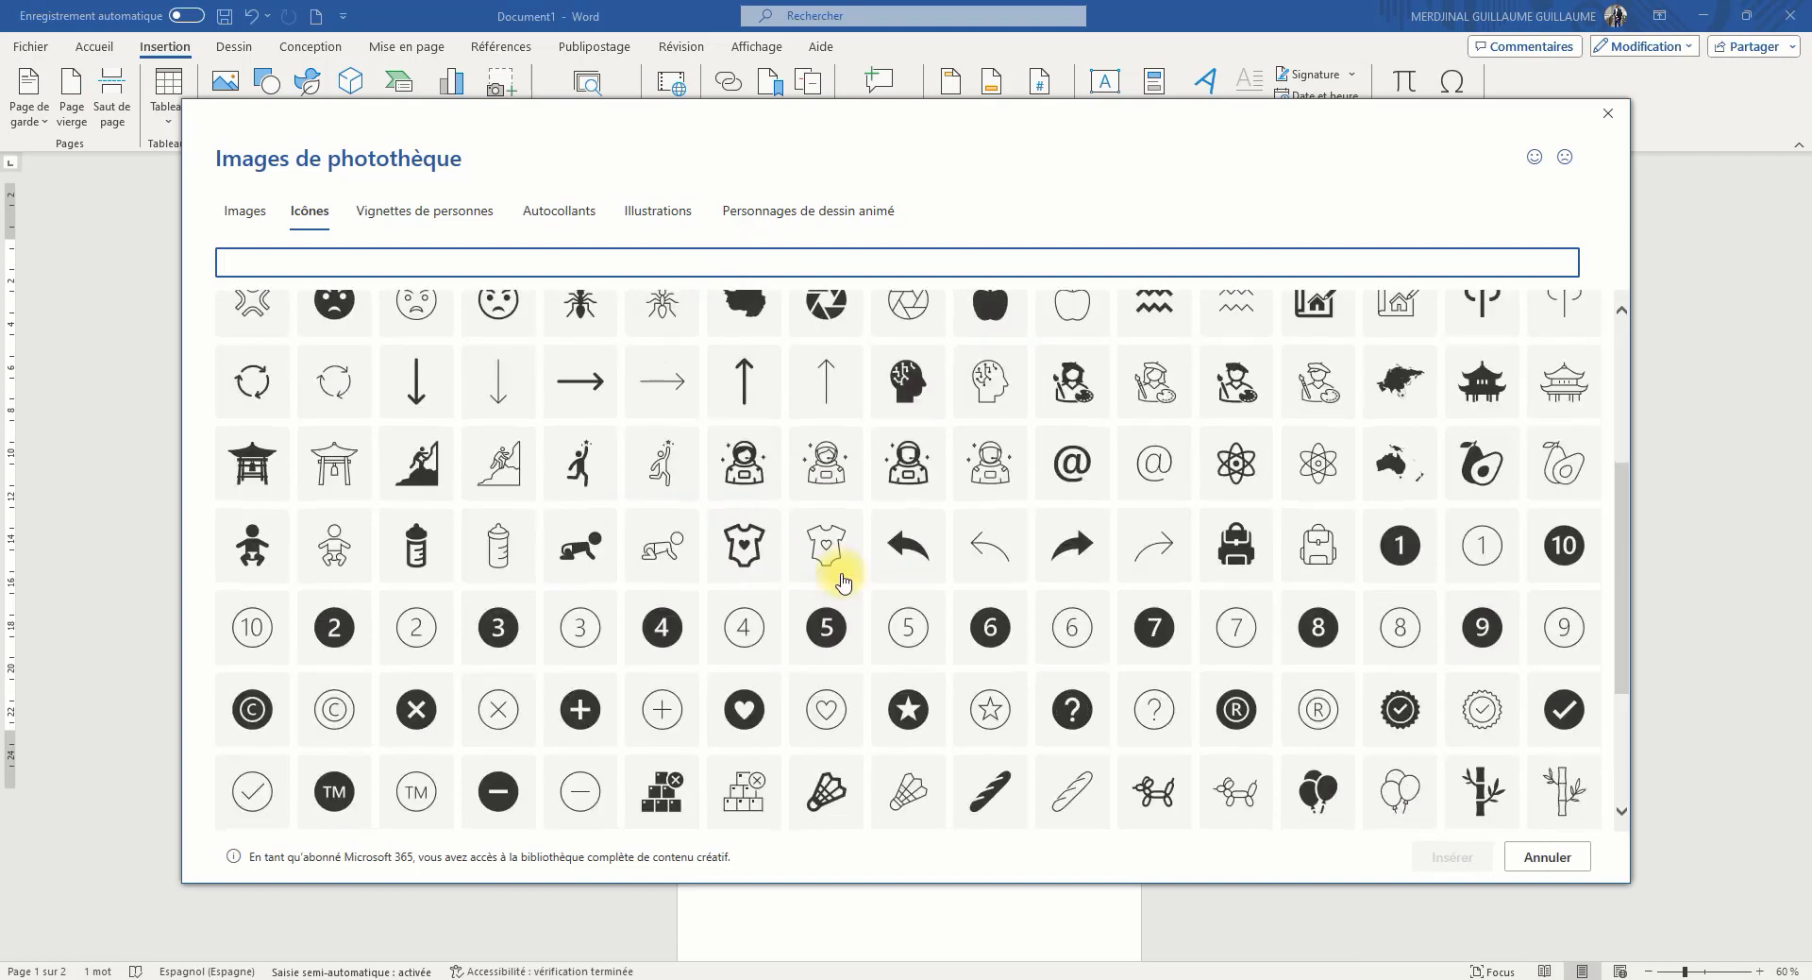
{"action": "scroll", "coordinate": [1042, 623], "scroll_direction": "down", "scroll_amount": 15}
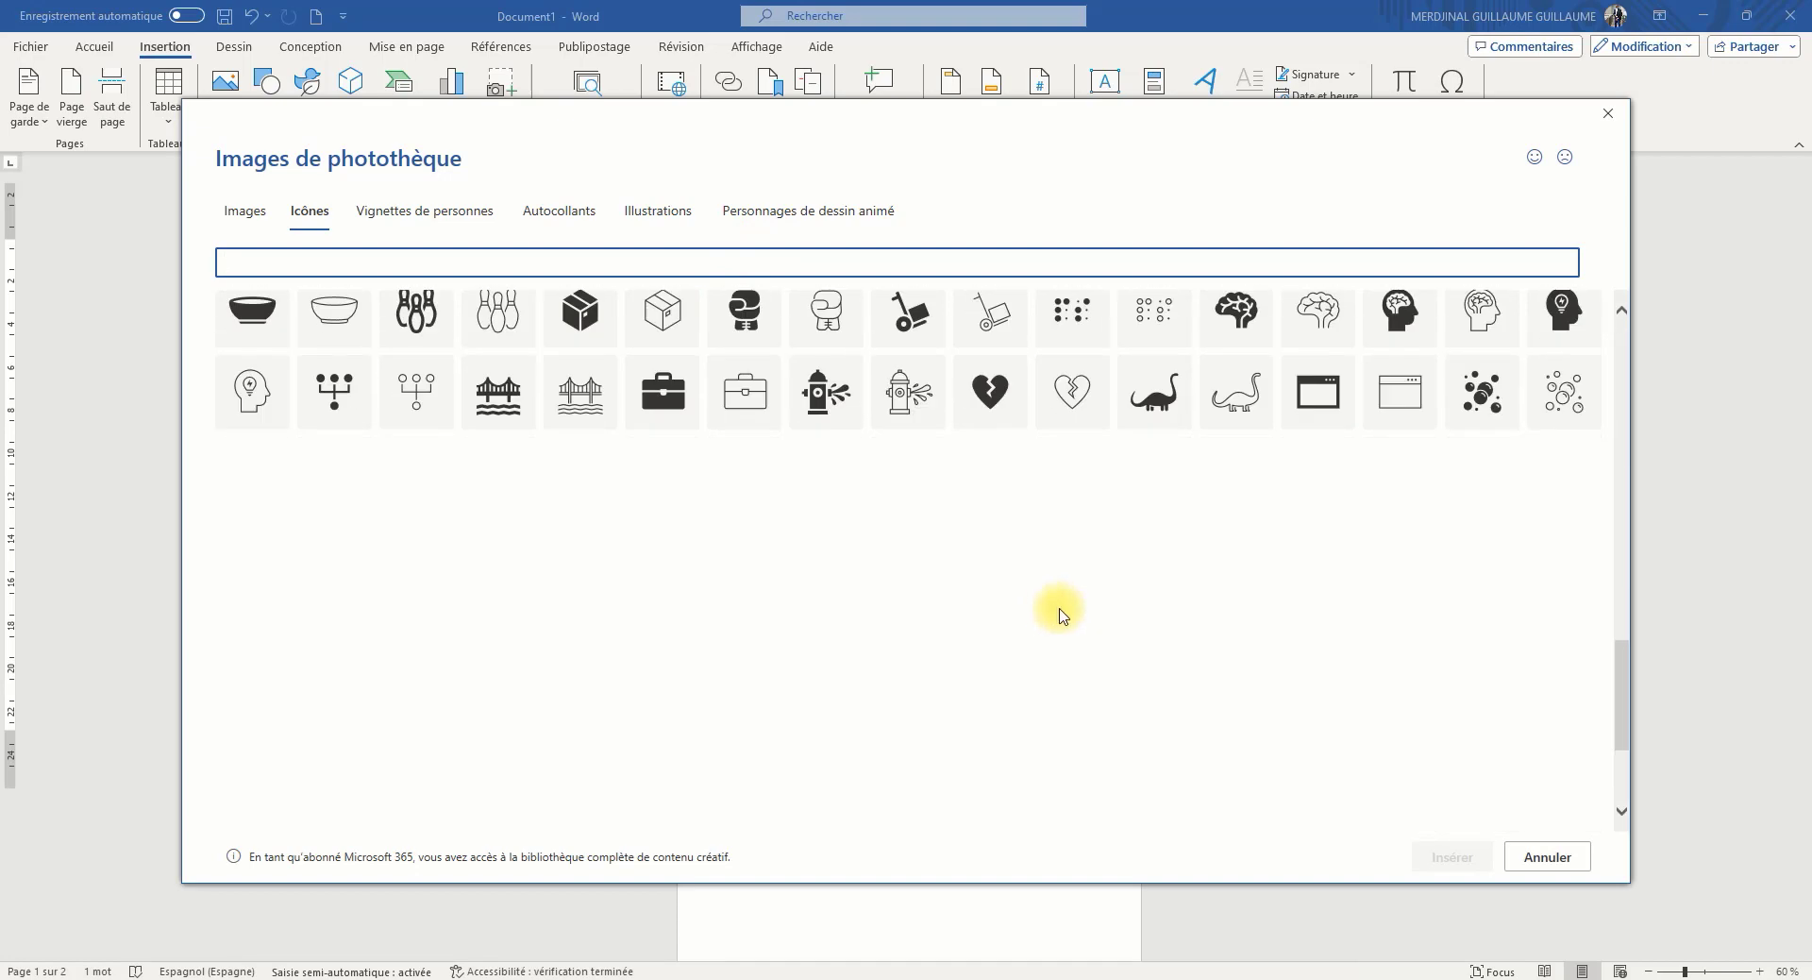
{"action": "left_click", "coordinate": [1605, 117]}
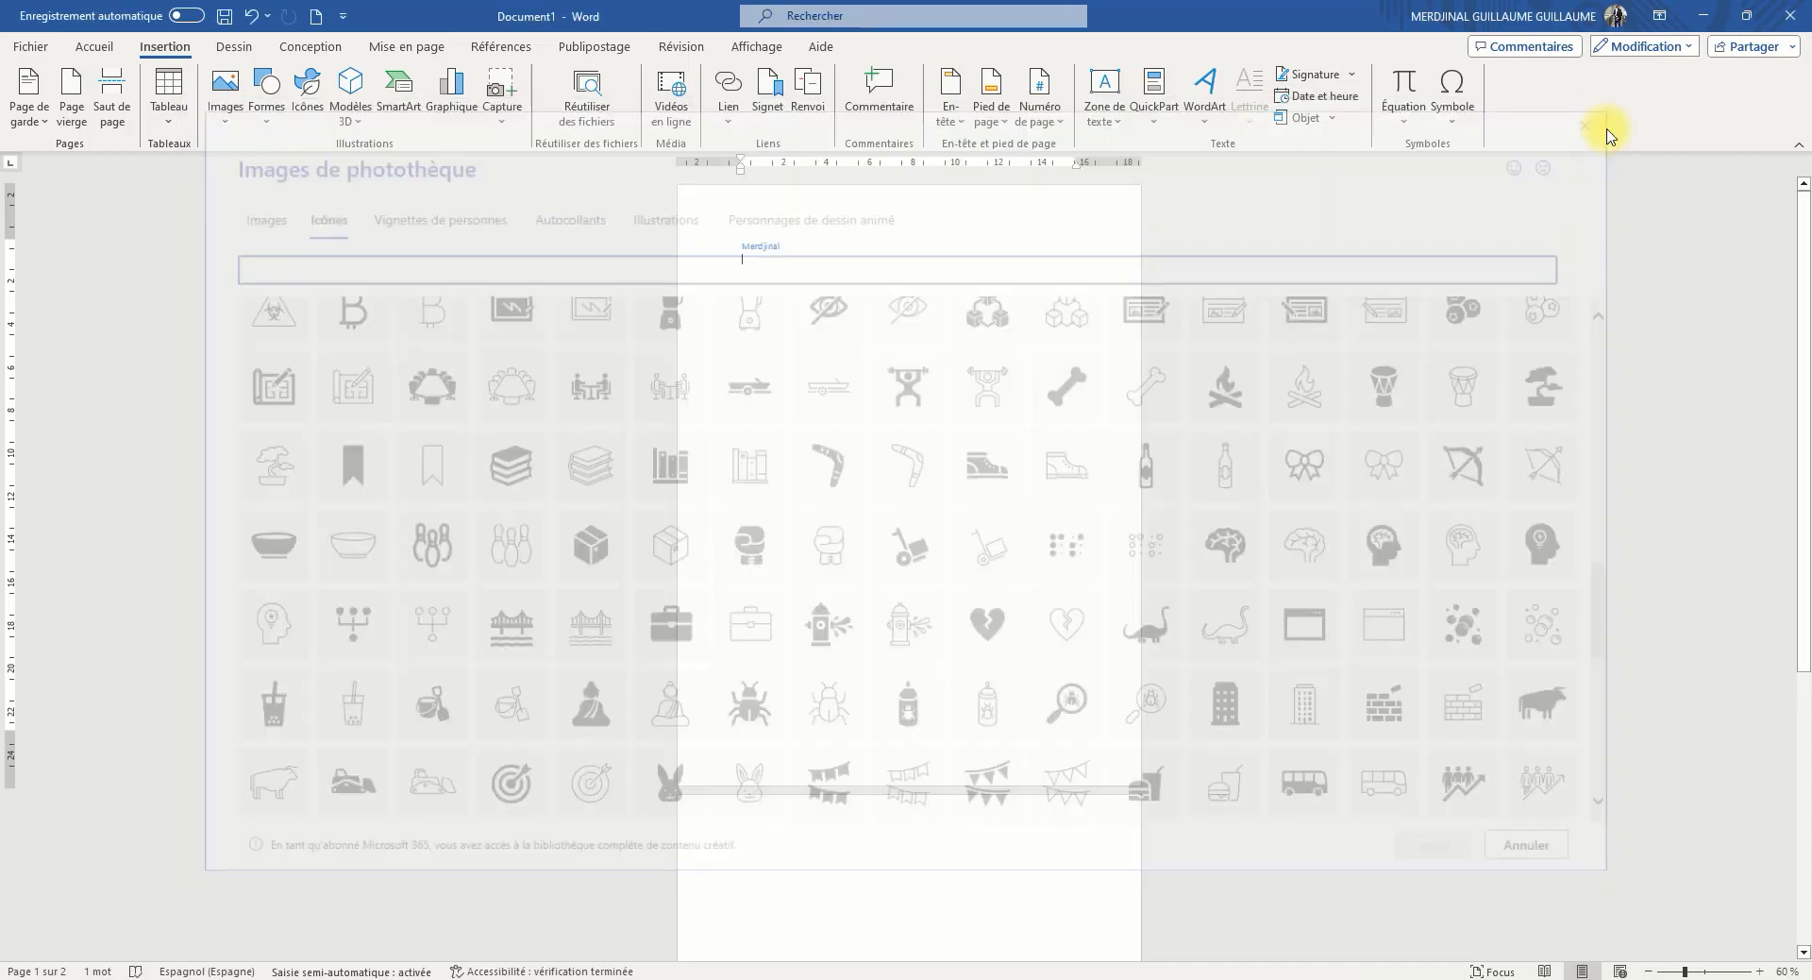
View the 3D model sources and browse the SmartArt categories, including Matrice, Cycle and Processus, without inserting a graphic
{"action": "left_click", "coordinate": [341, 117]}
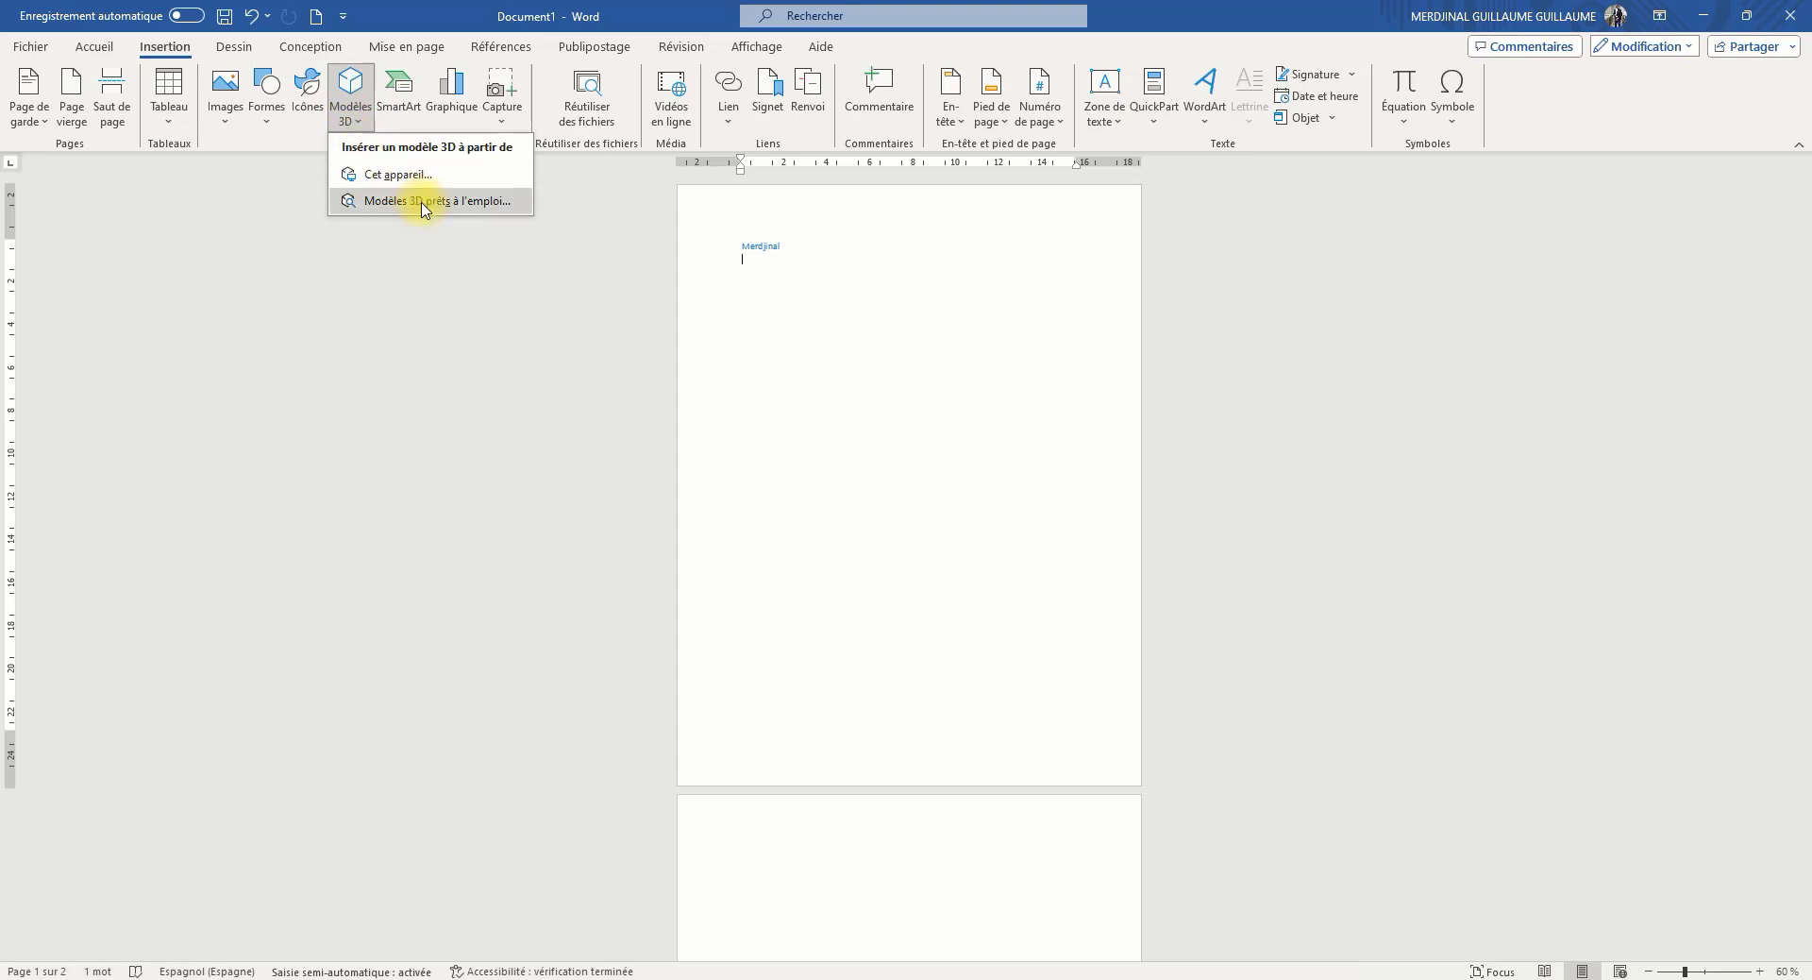
{"action": "left_click", "coordinate": [399, 113]}
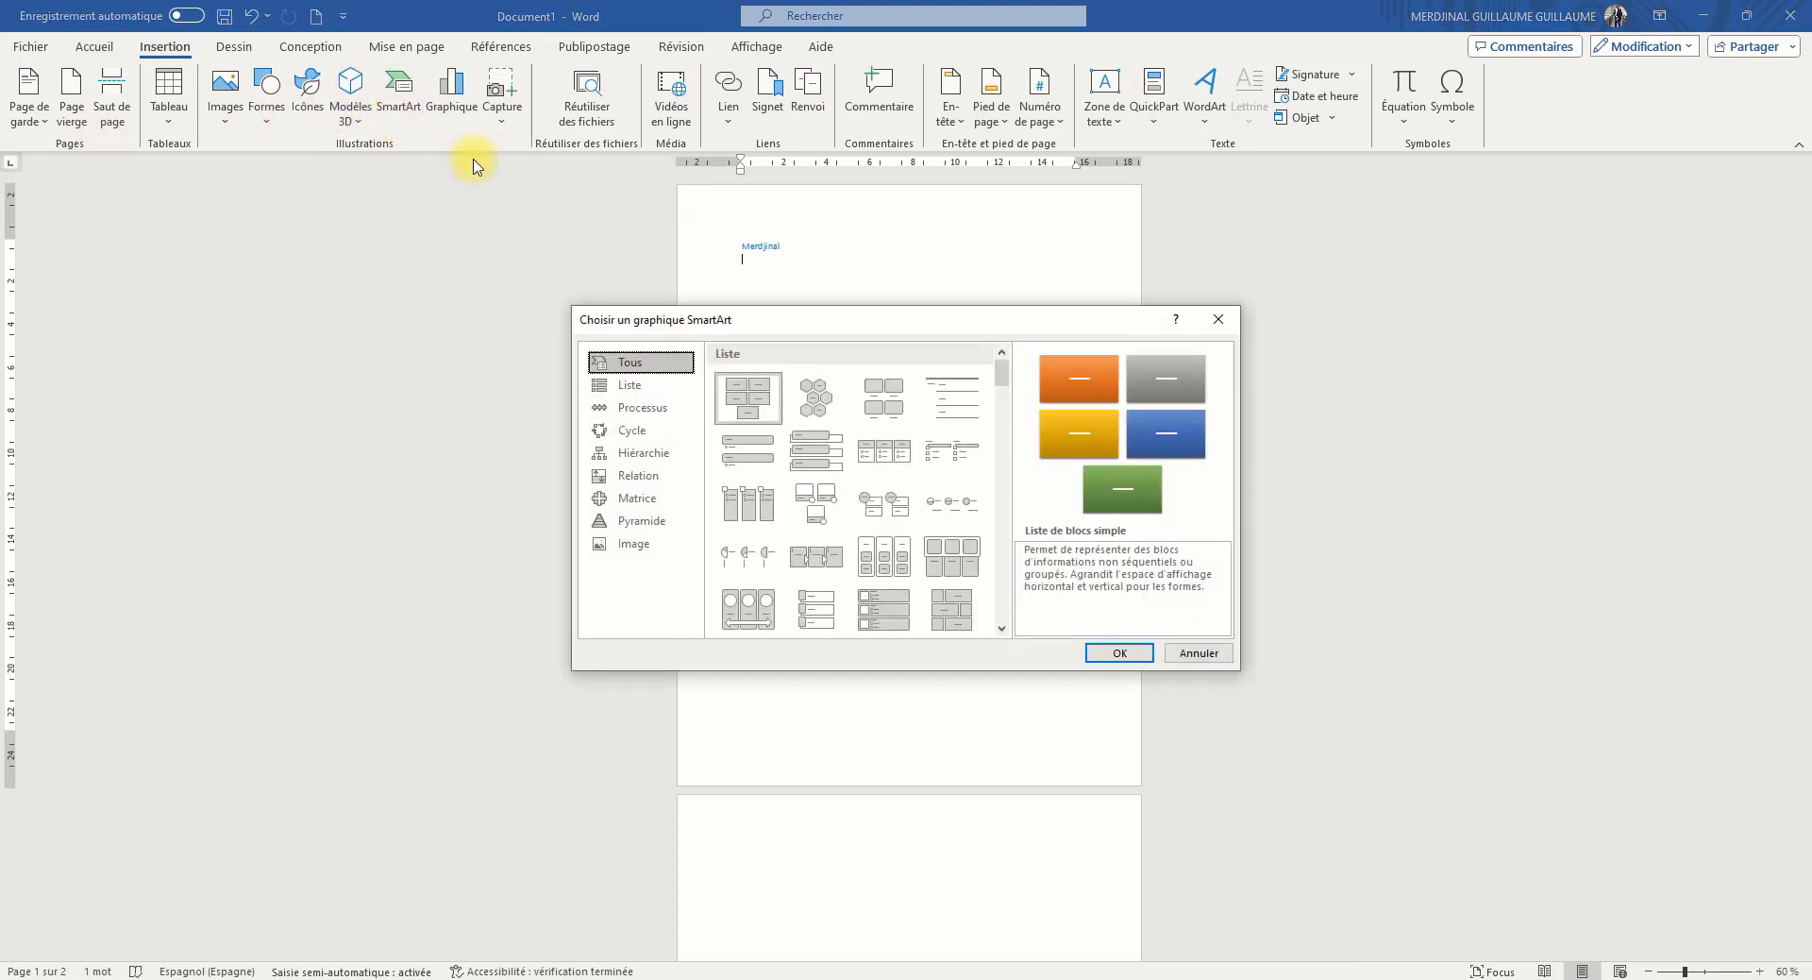
{"action": "left_click", "coordinate": [642, 387]}
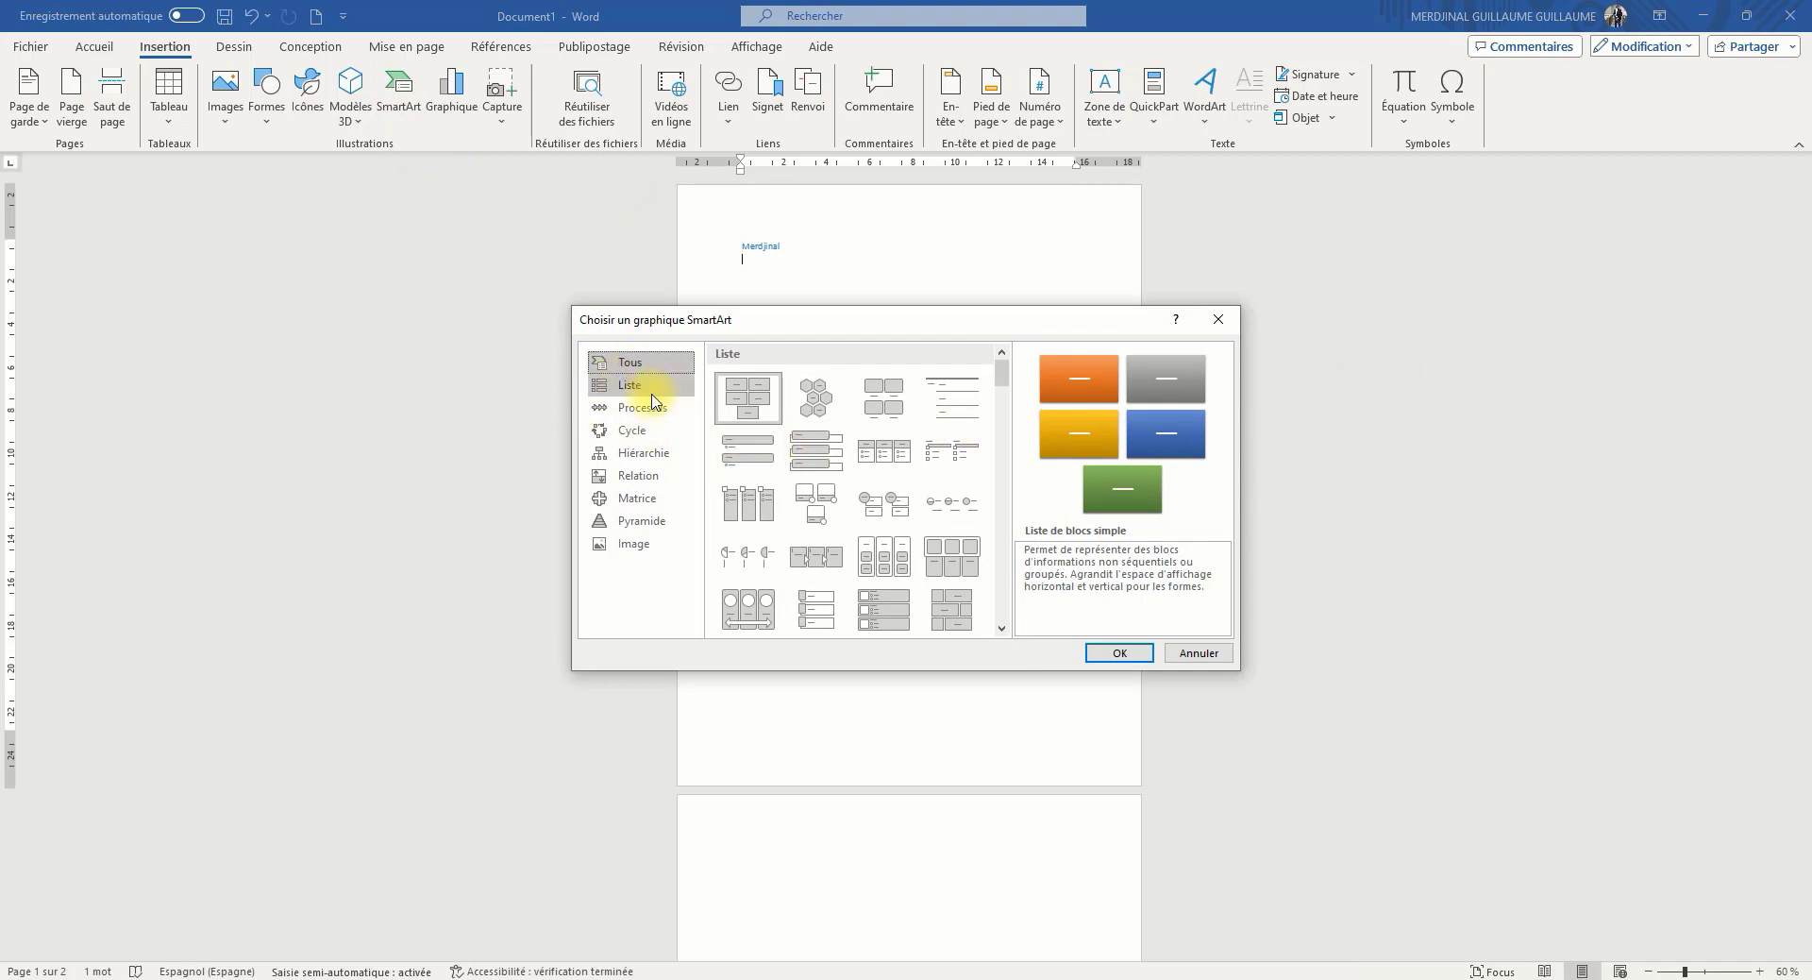
{"action": "left_click", "coordinate": [656, 411]}
{"action": "left_click", "coordinate": [638, 475]}
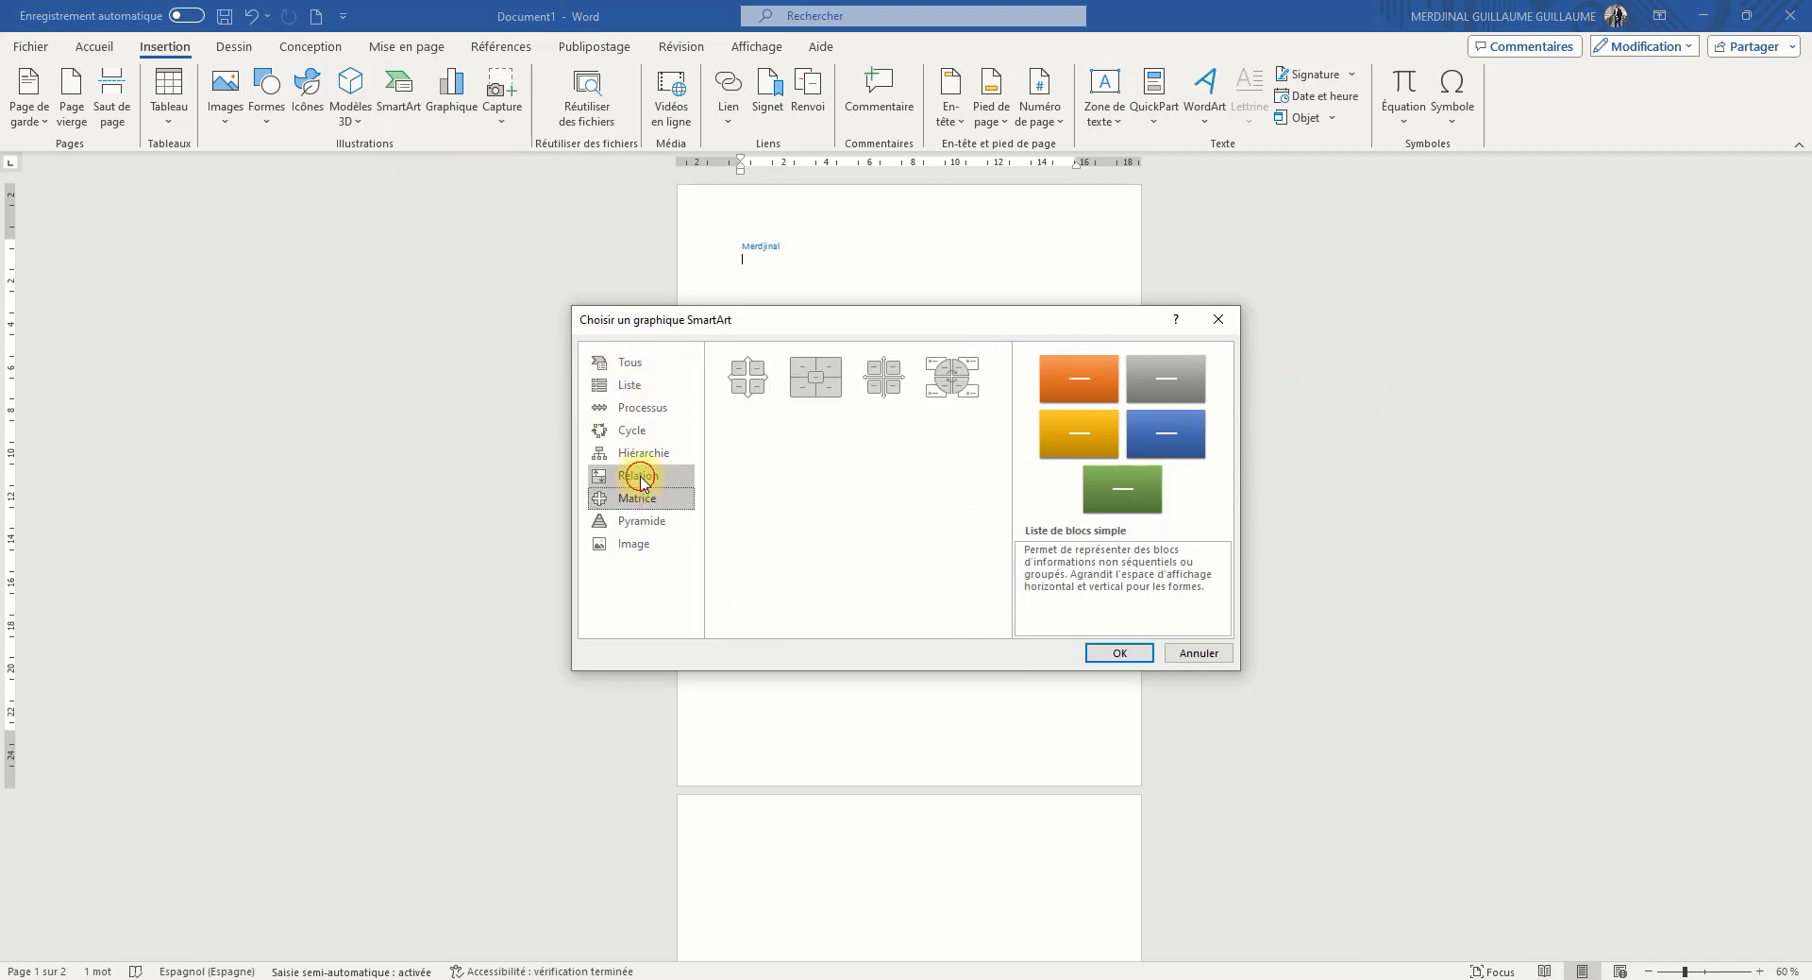
{"action": "left_click", "coordinate": [615, 429]}
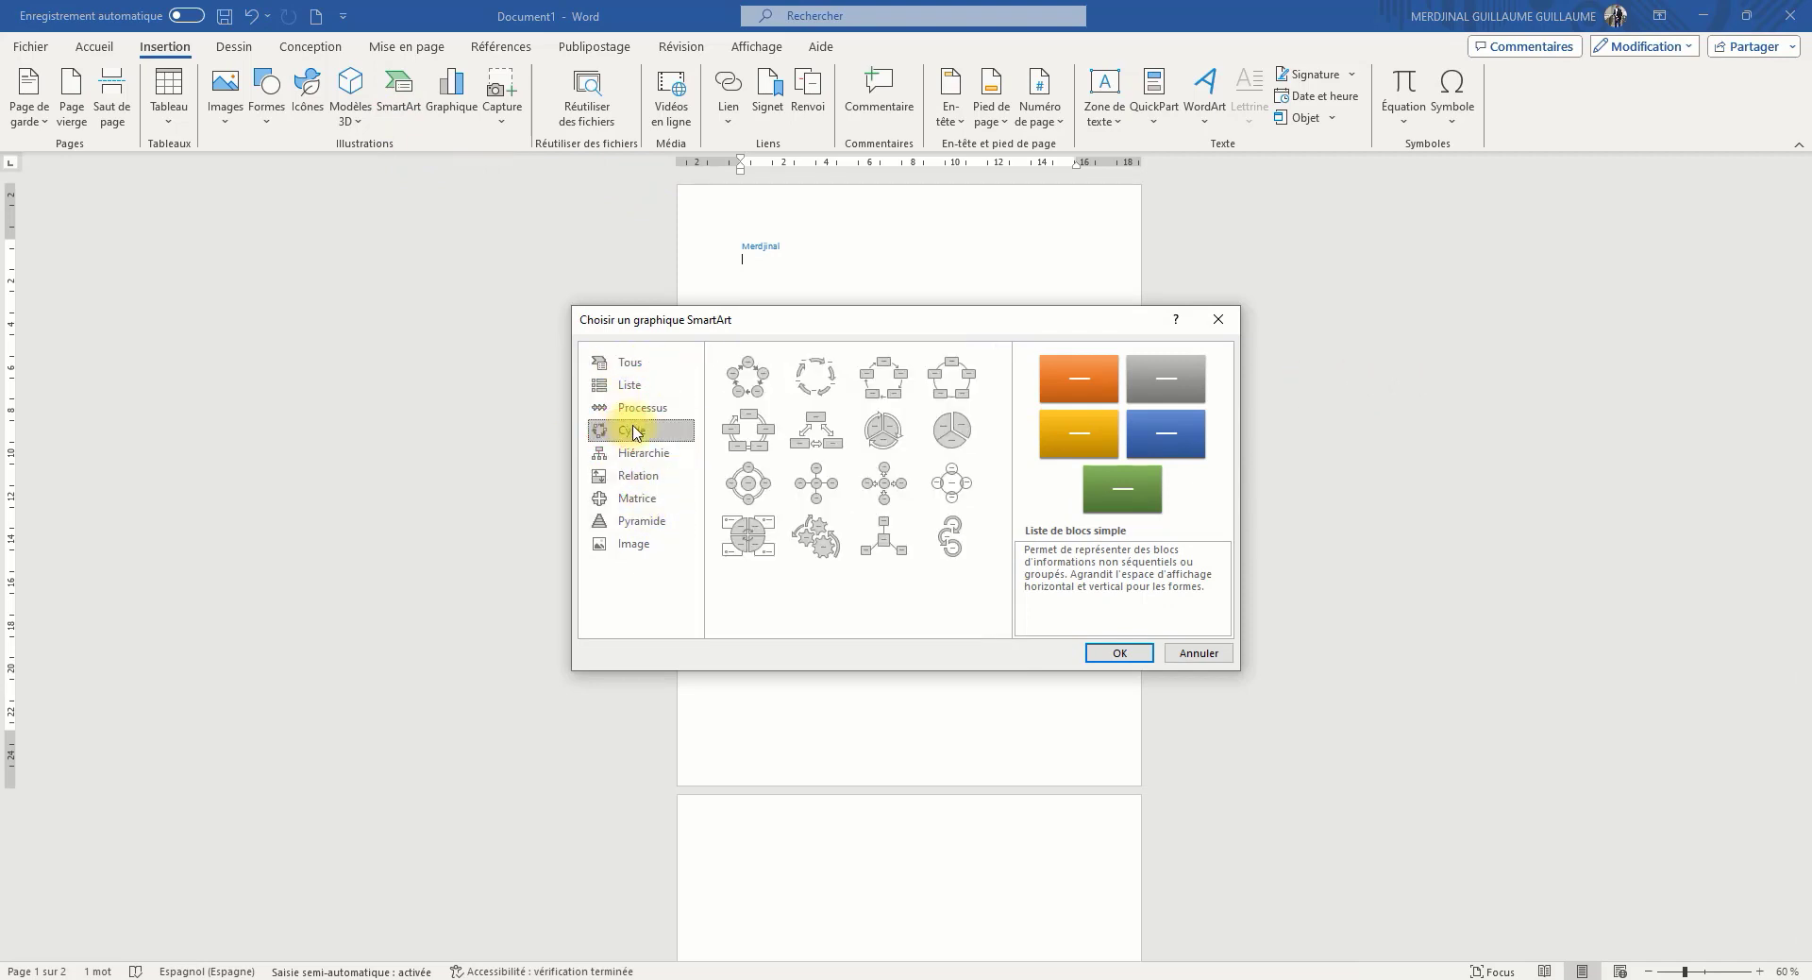
{"action": "left_click", "coordinate": [636, 413]}
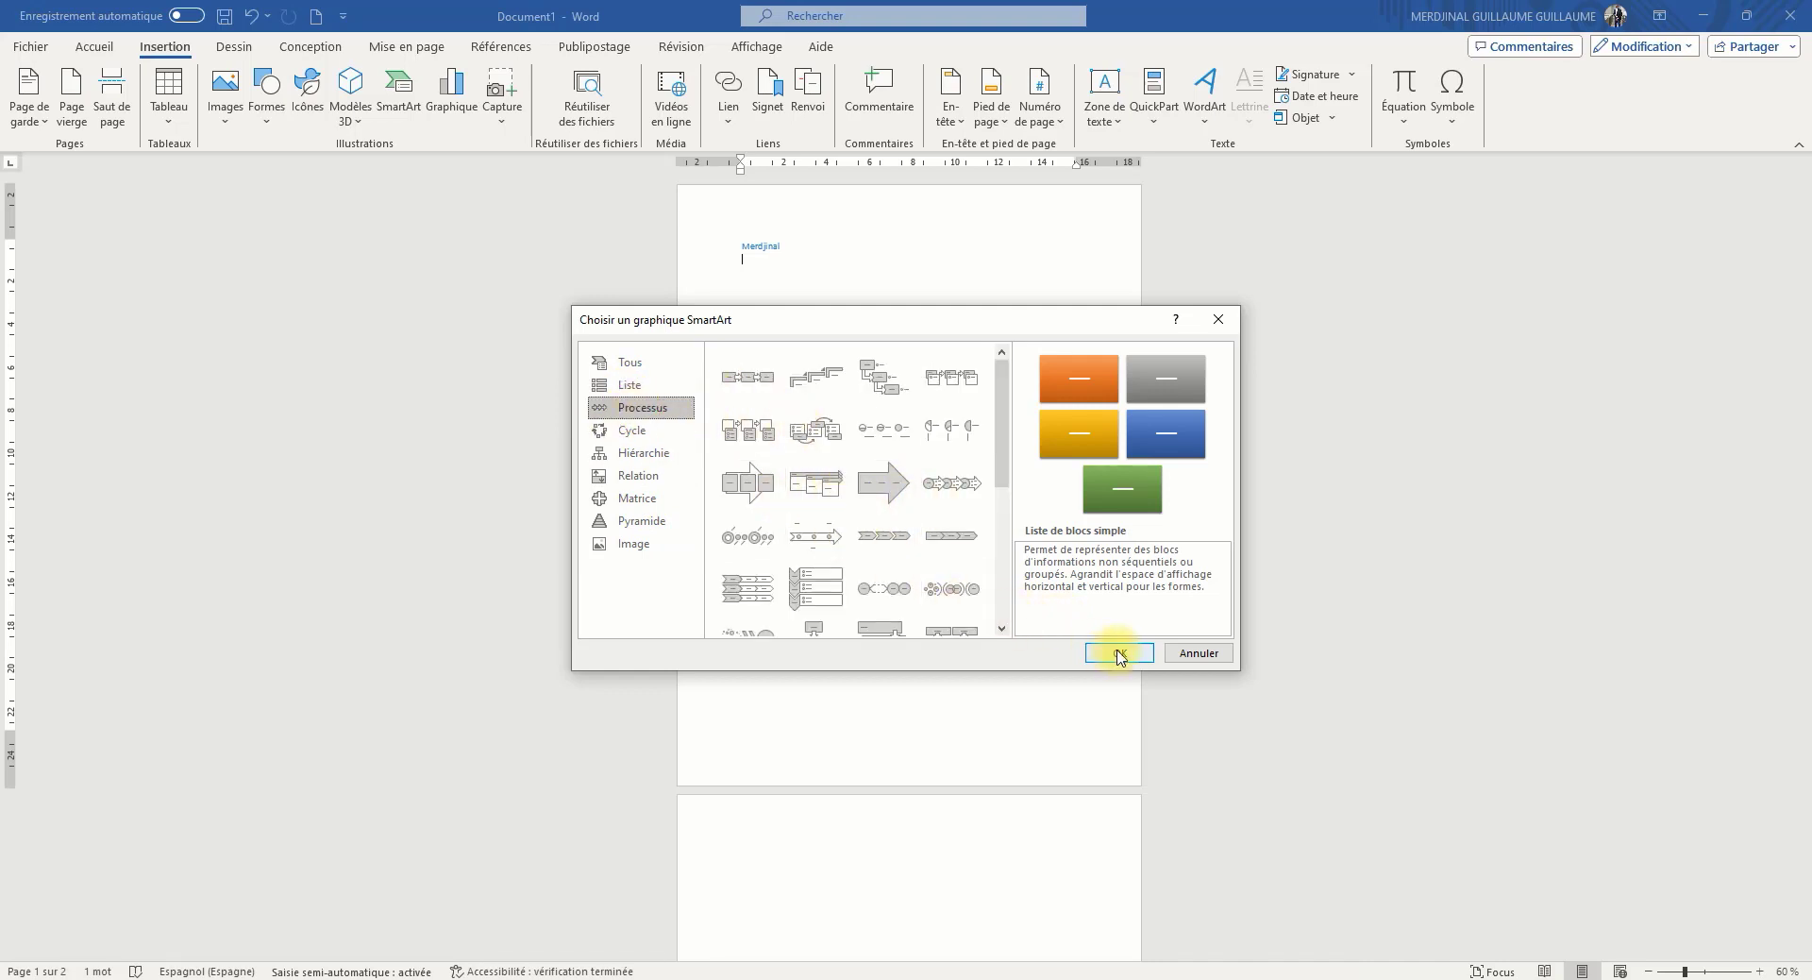
{"action": "left_click", "coordinate": [1198, 652]}
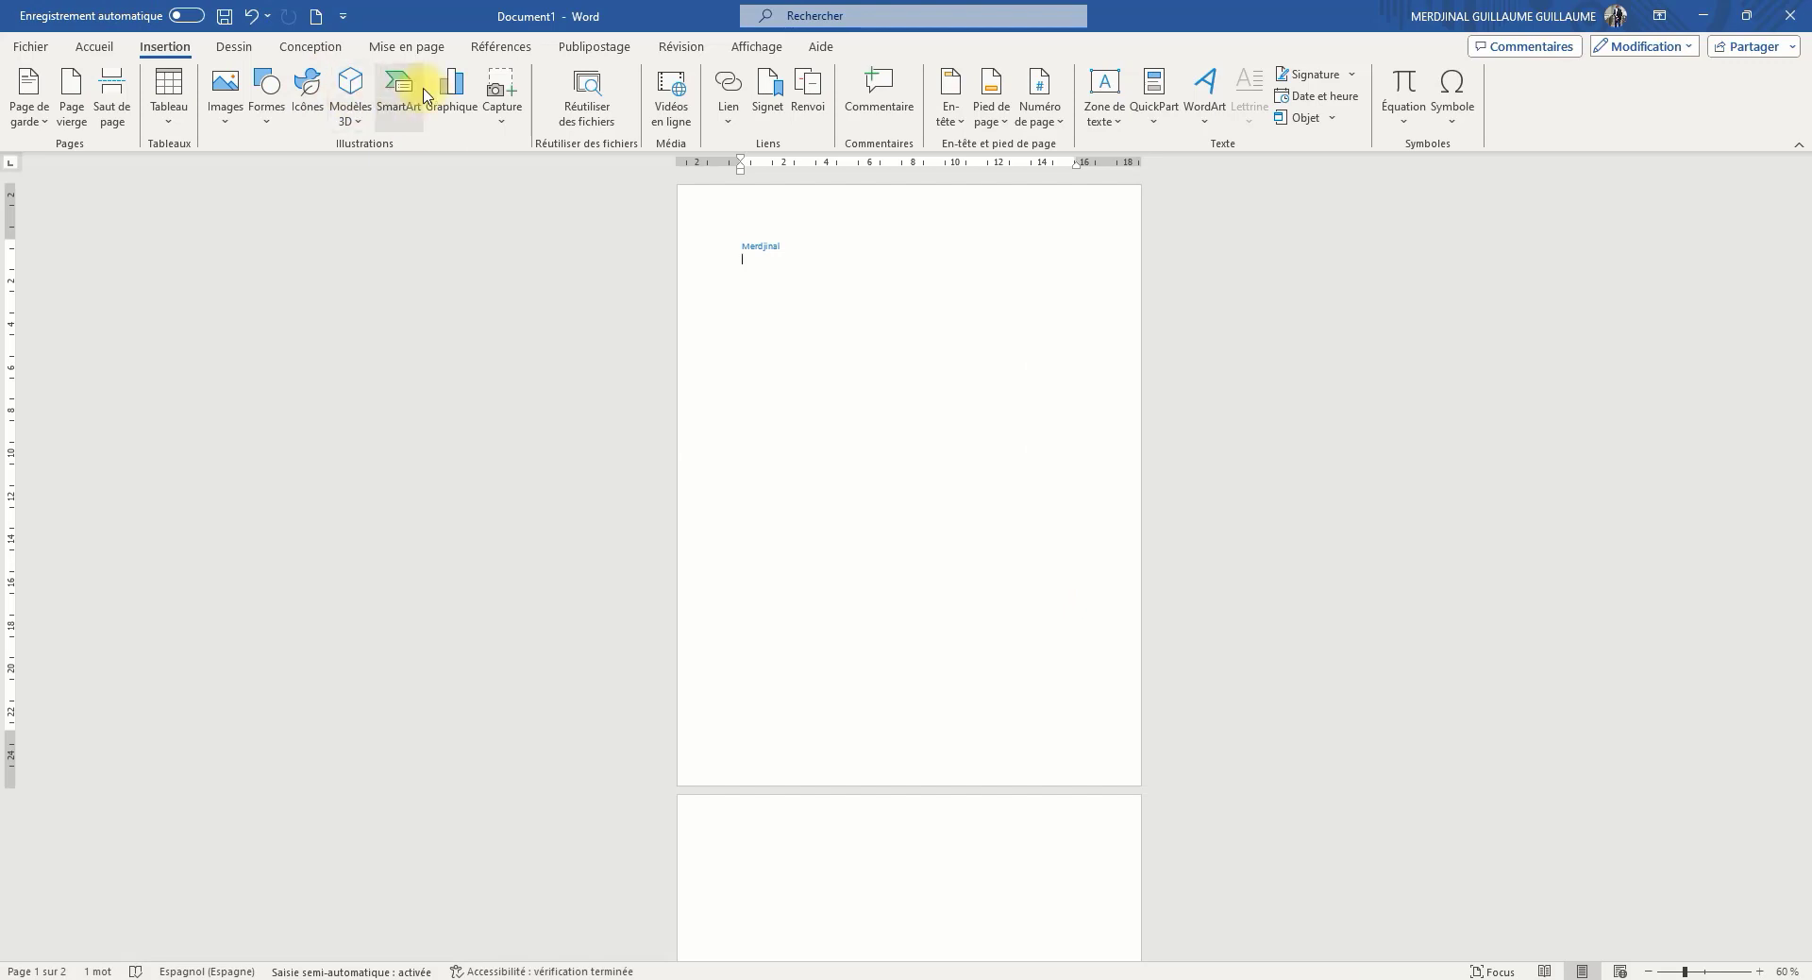
Browse the available chart types, previewing Carte and Rayons de soleil, and close the chooser without inserting a chart
{"action": "left_click", "coordinate": [452, 111]}
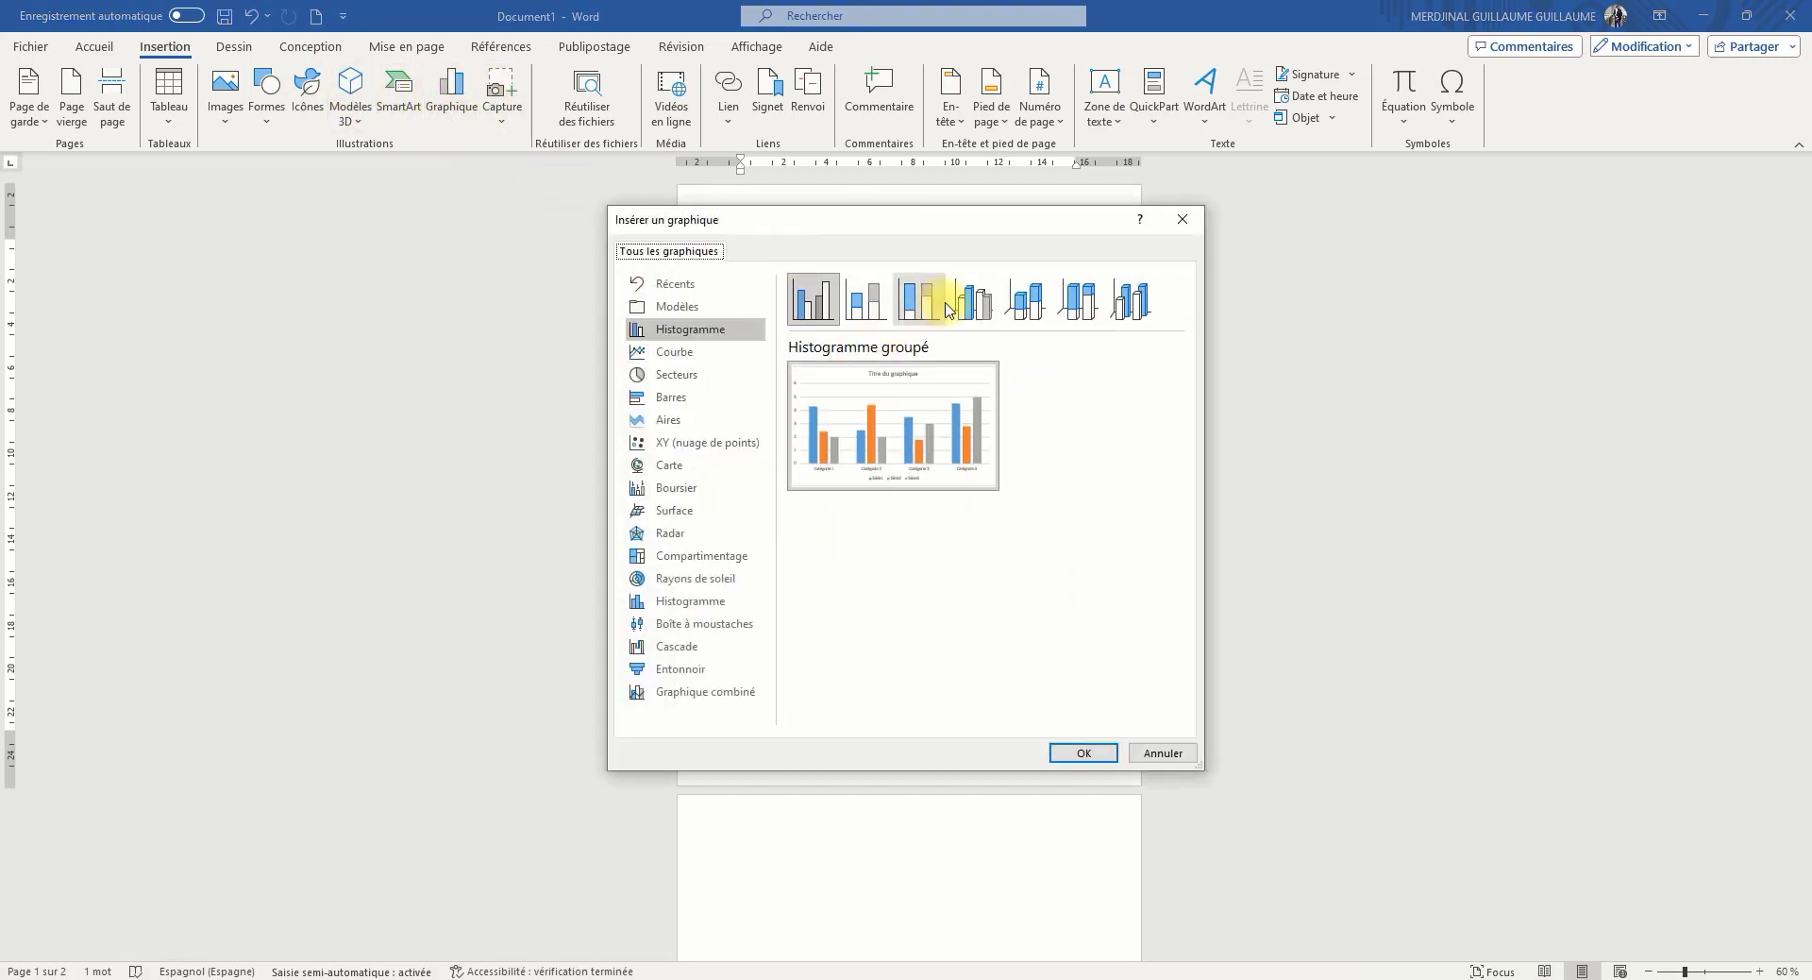
{"action": "left_click", "coordinate": [678, 466]}
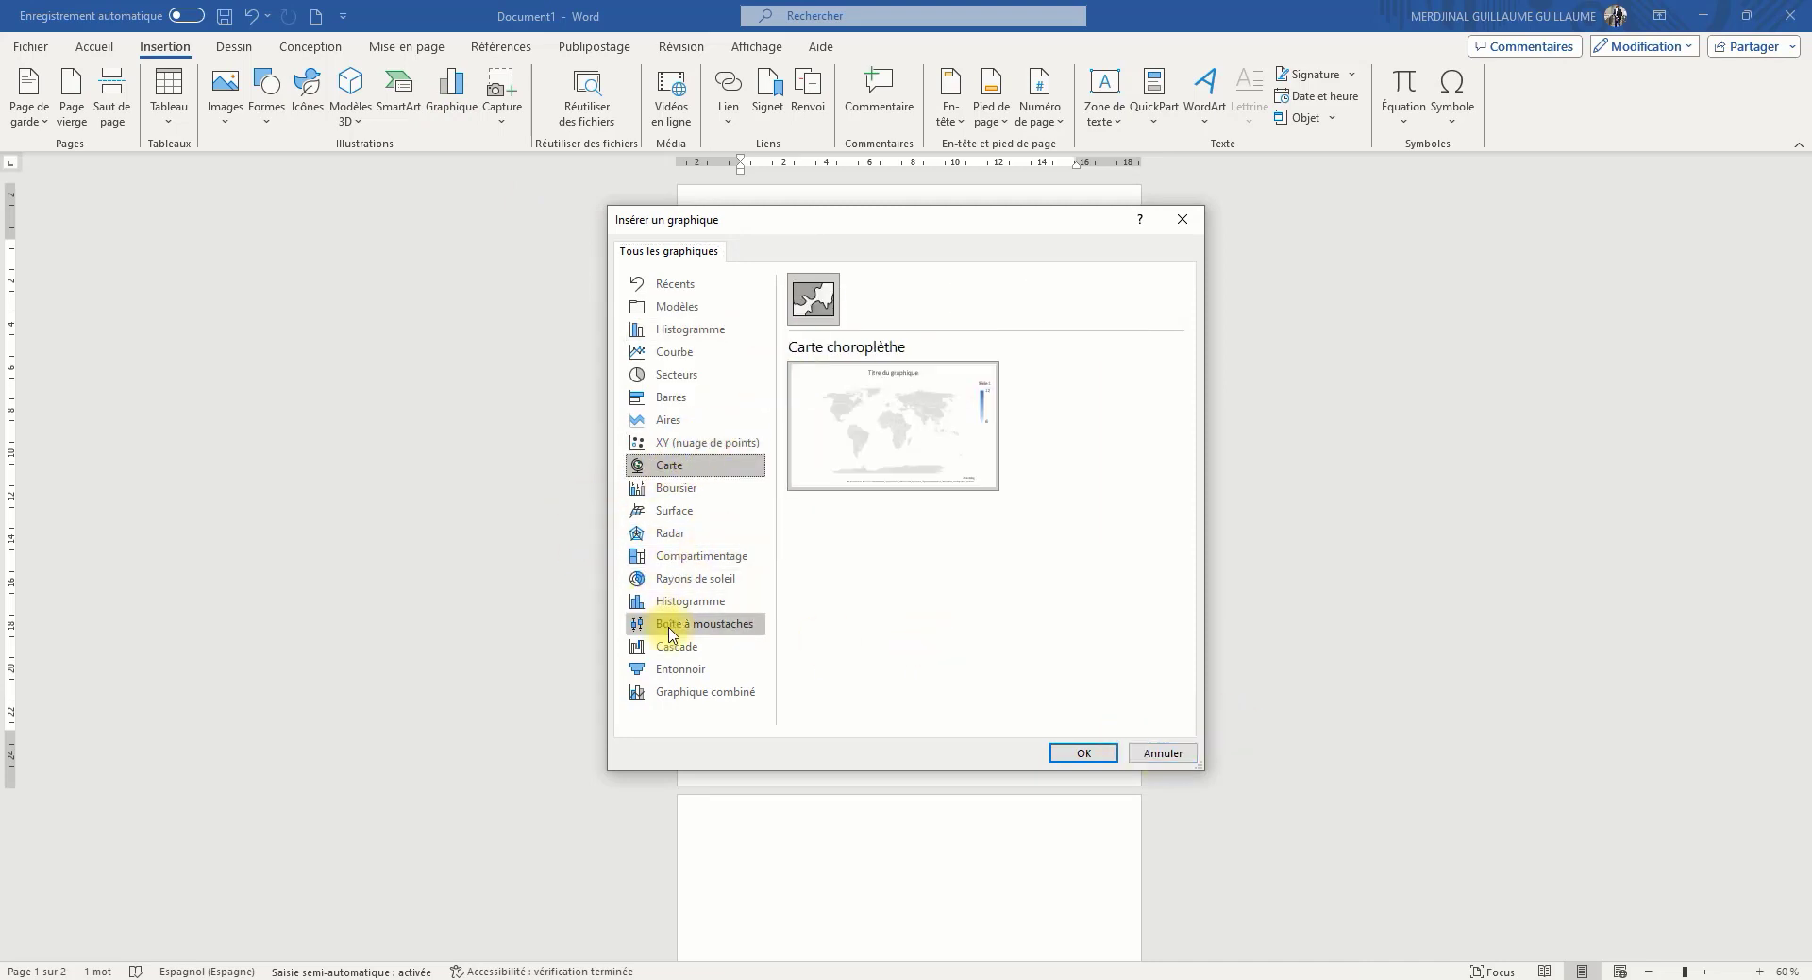
{"action": "left_click", "coordinate": [665, 579]}
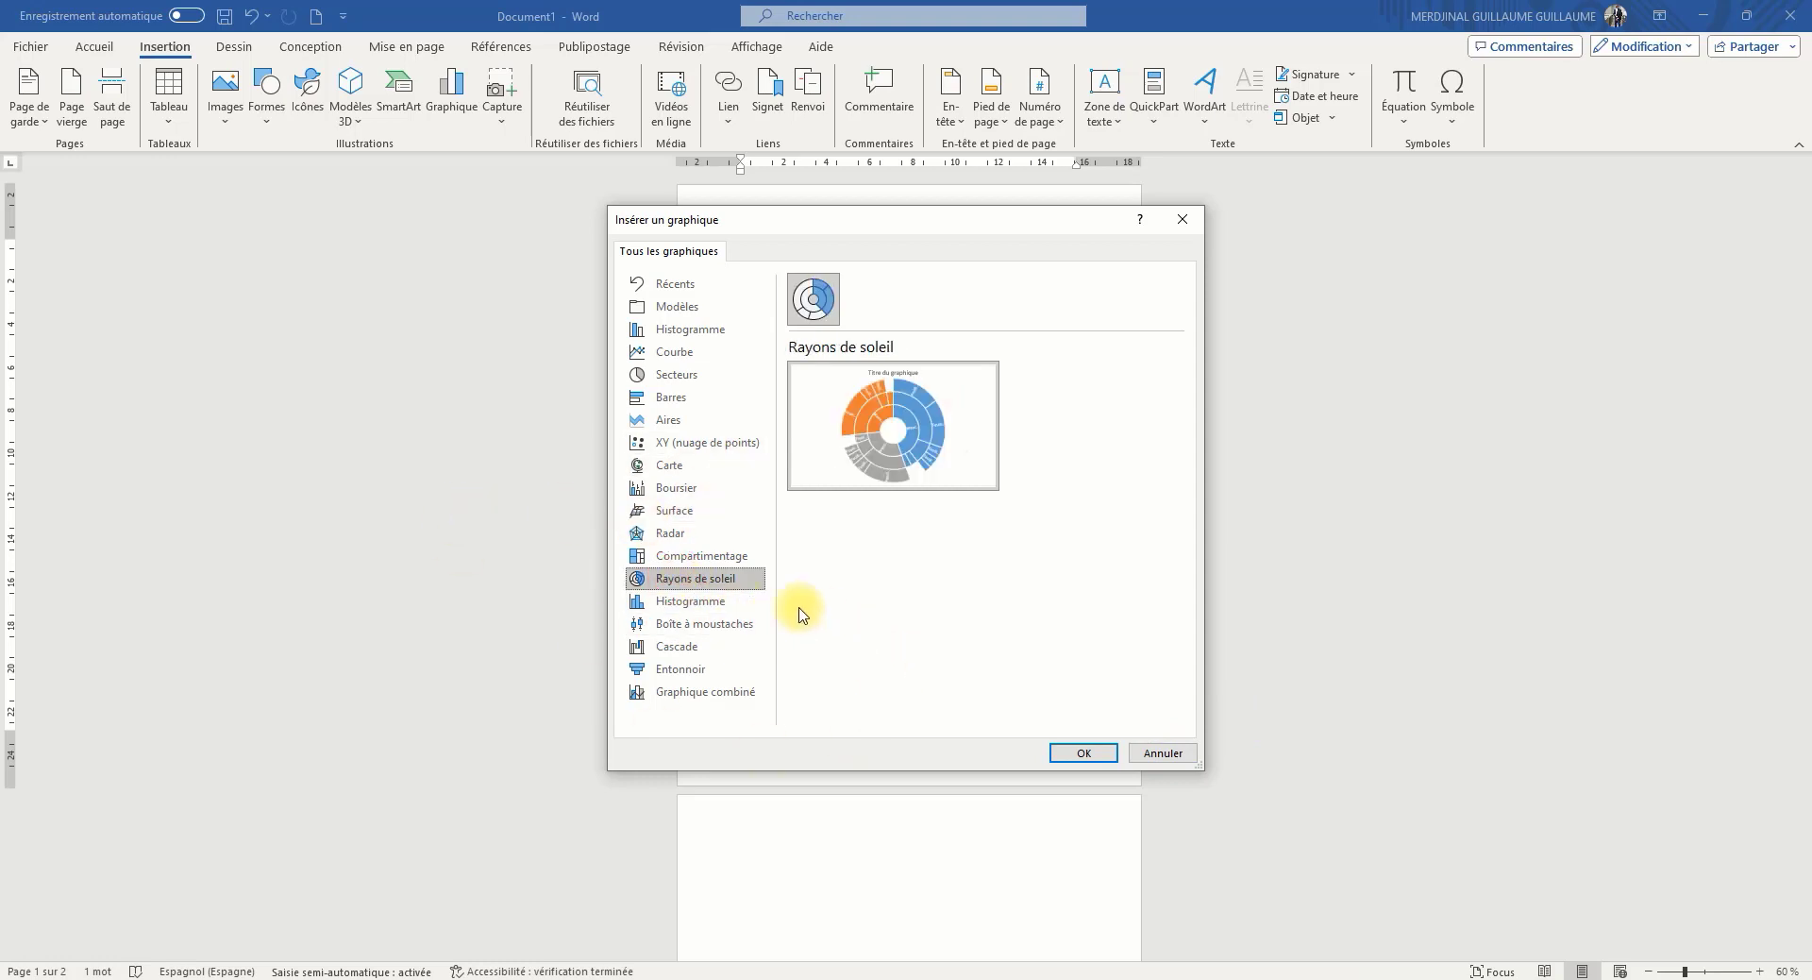
{"action": "left_click", "coordinate": [1170, 753]}
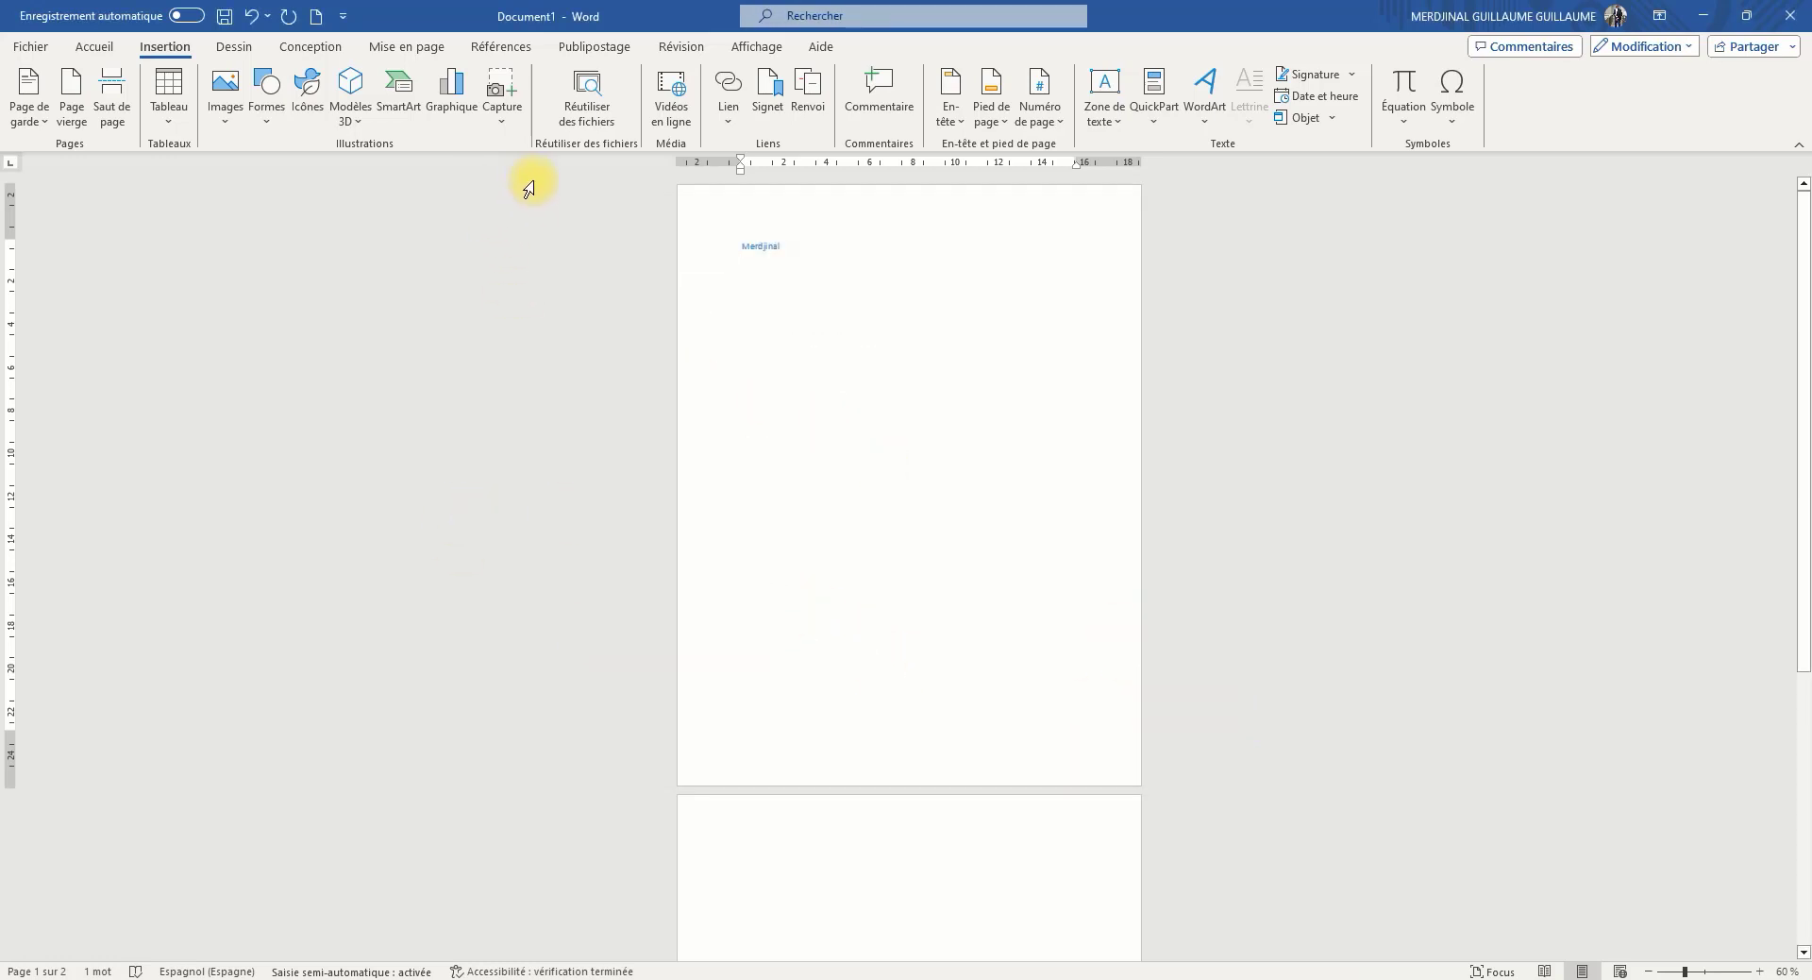
View the screen capture options and the list of recent files available for linking
{"action": "left_click", "coordinate": [498, 118]}
{"action": "left_click", "coordinate": [504, 117]}
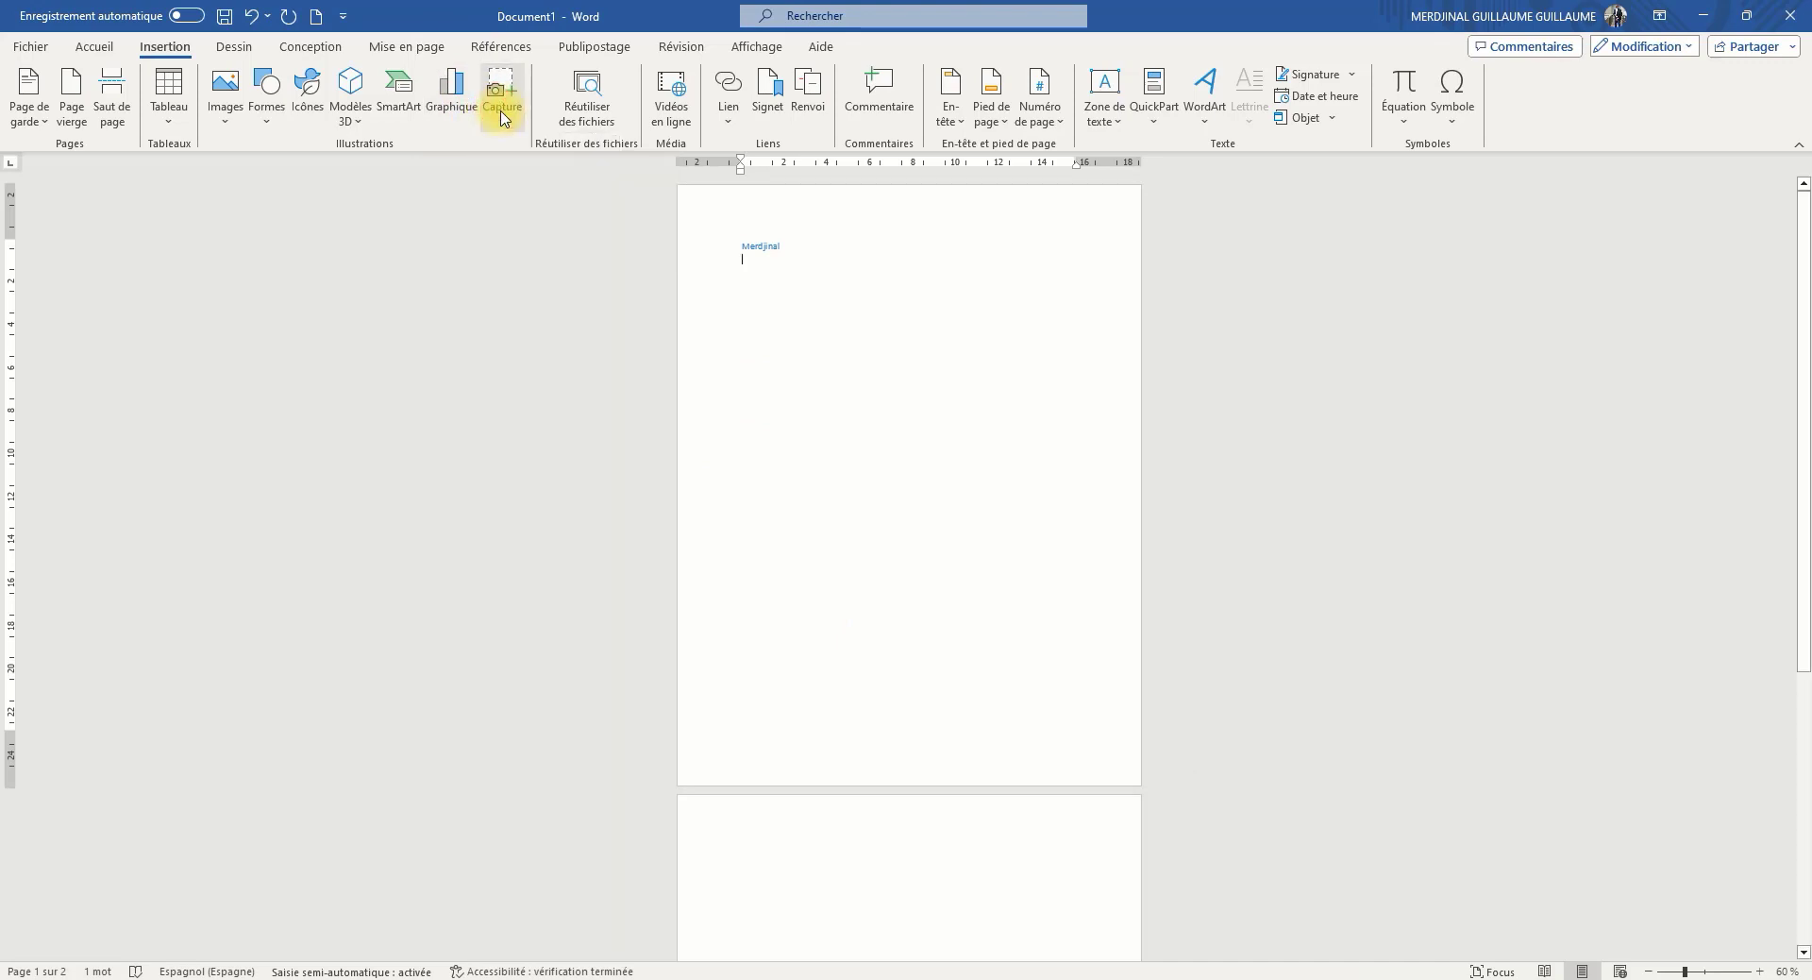
{"action": "left_click", "coordinate": [514, 117]}
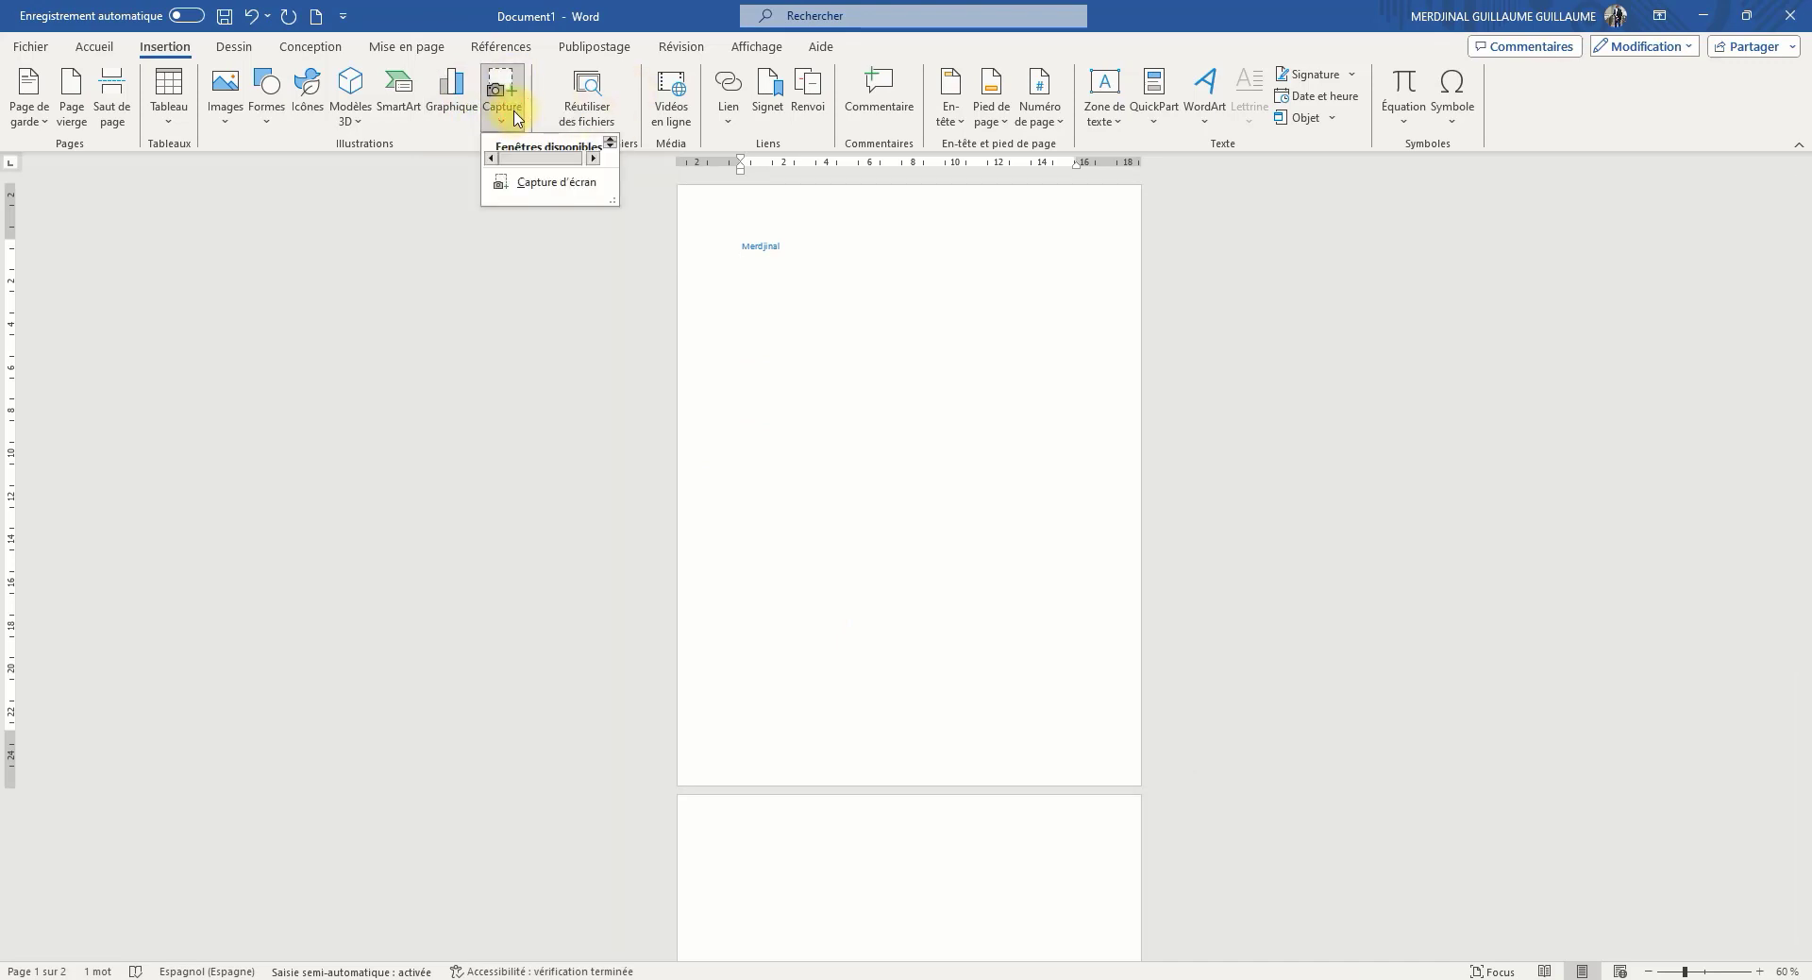
{"action": "left_click", "coordinate": [510, 114]}
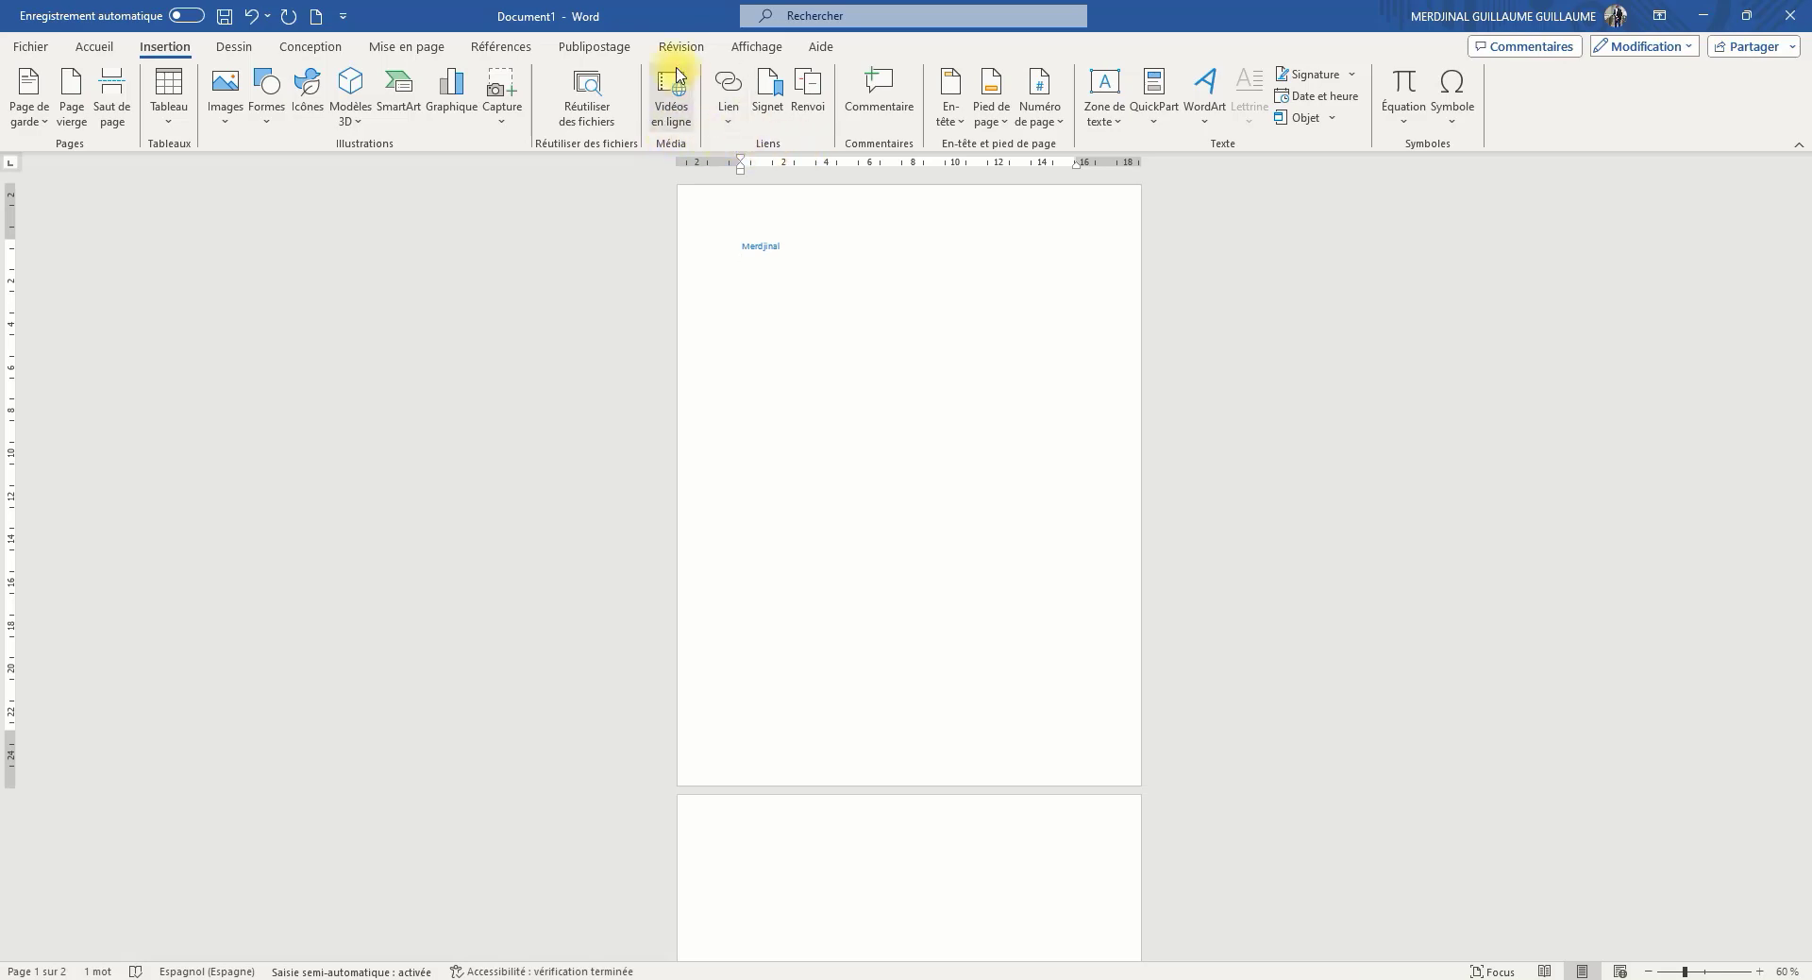
{"action": "left_click", "coordinate": [736, 129]}
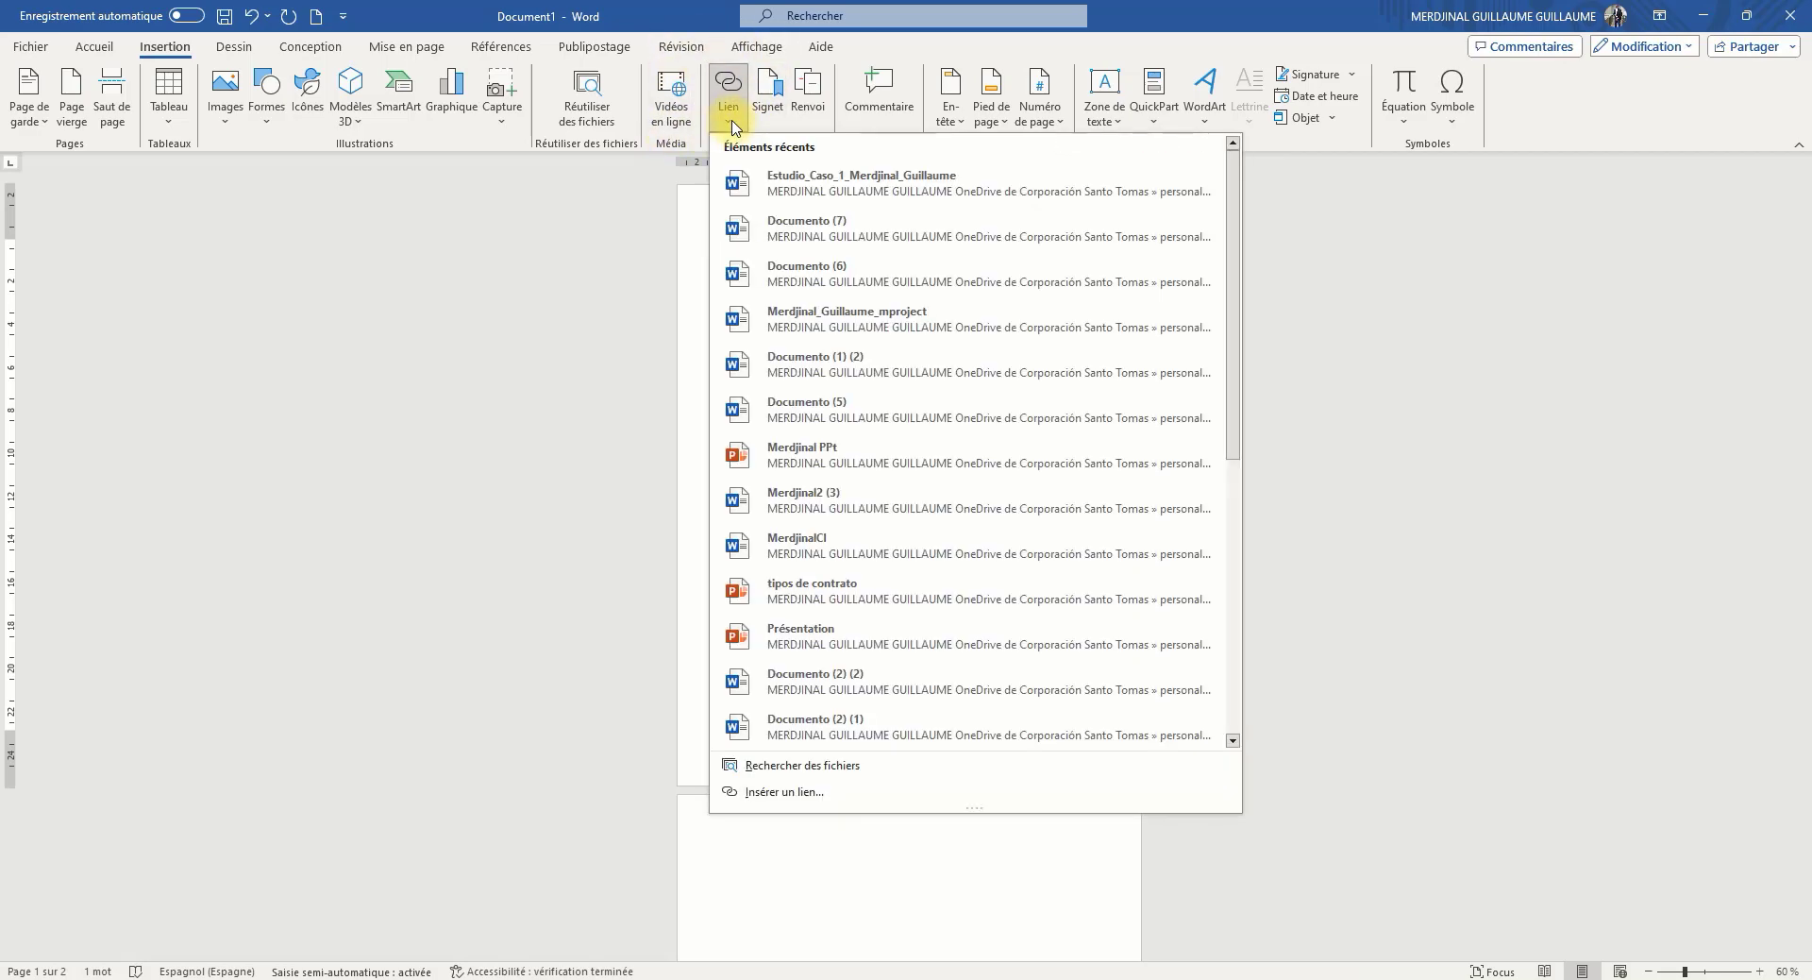
{"action": "left_click", "coordinate": [794, 110]}
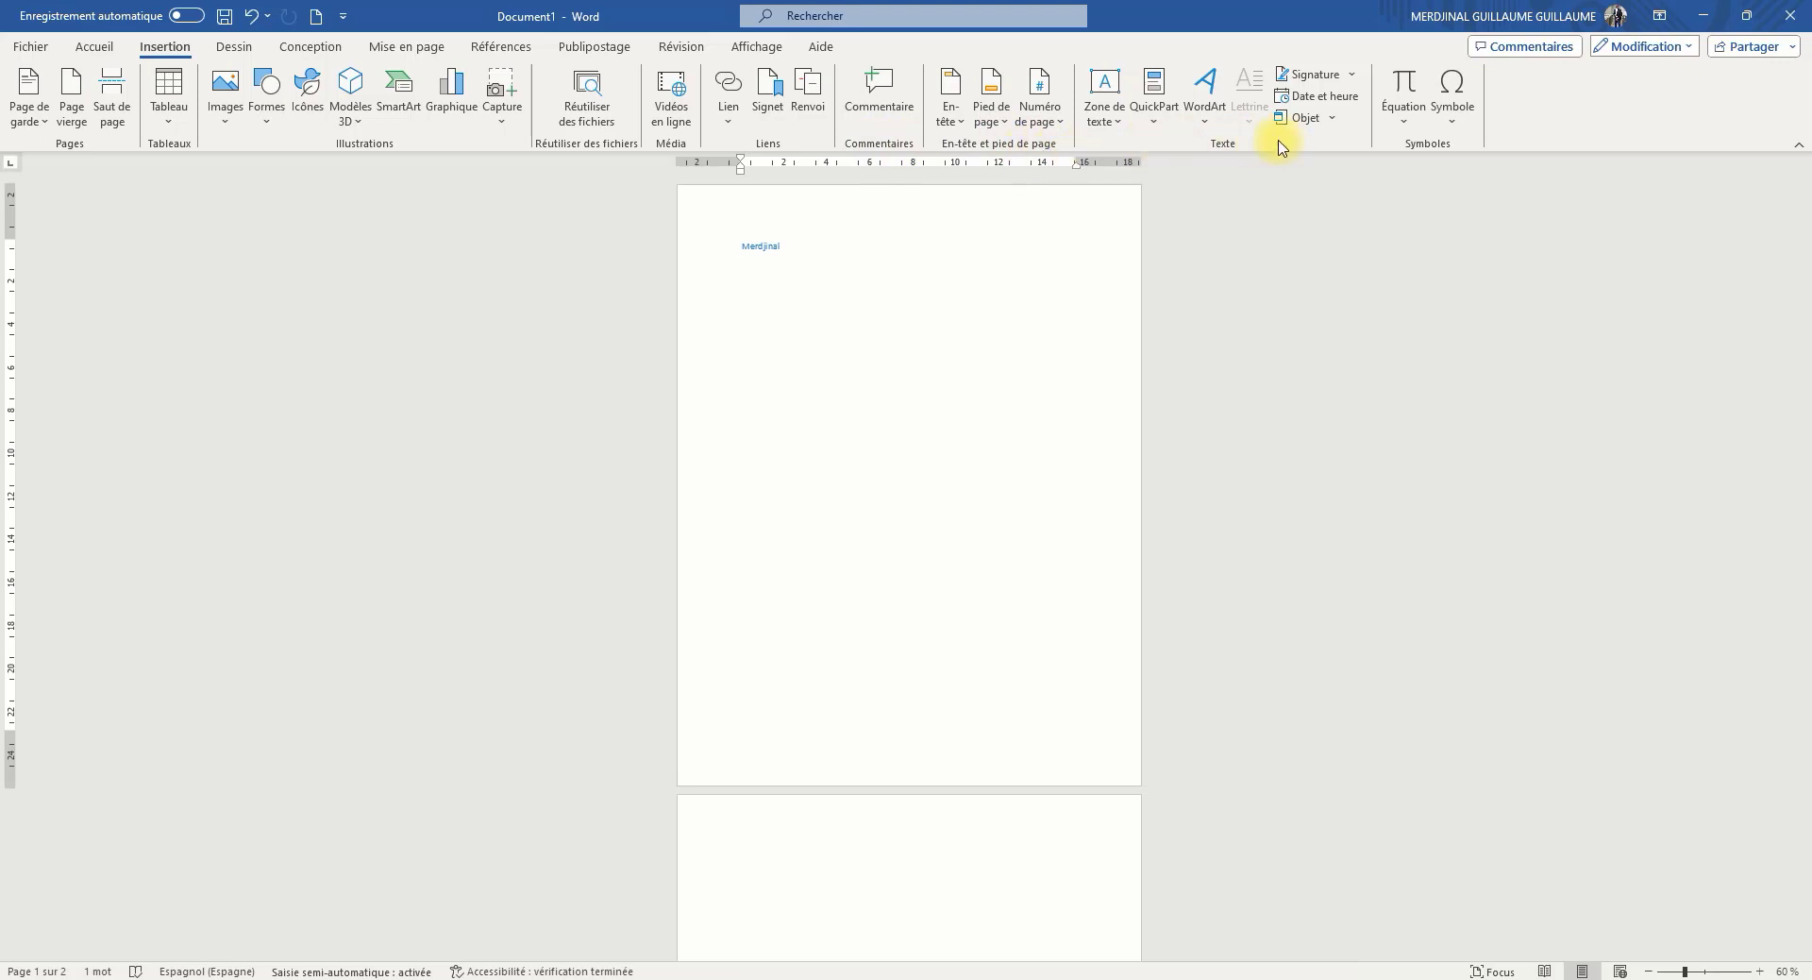
Look through the gallery of built-in text boxes without inserting one
{"action": "left_click", "coordinate": [1113, 129]}
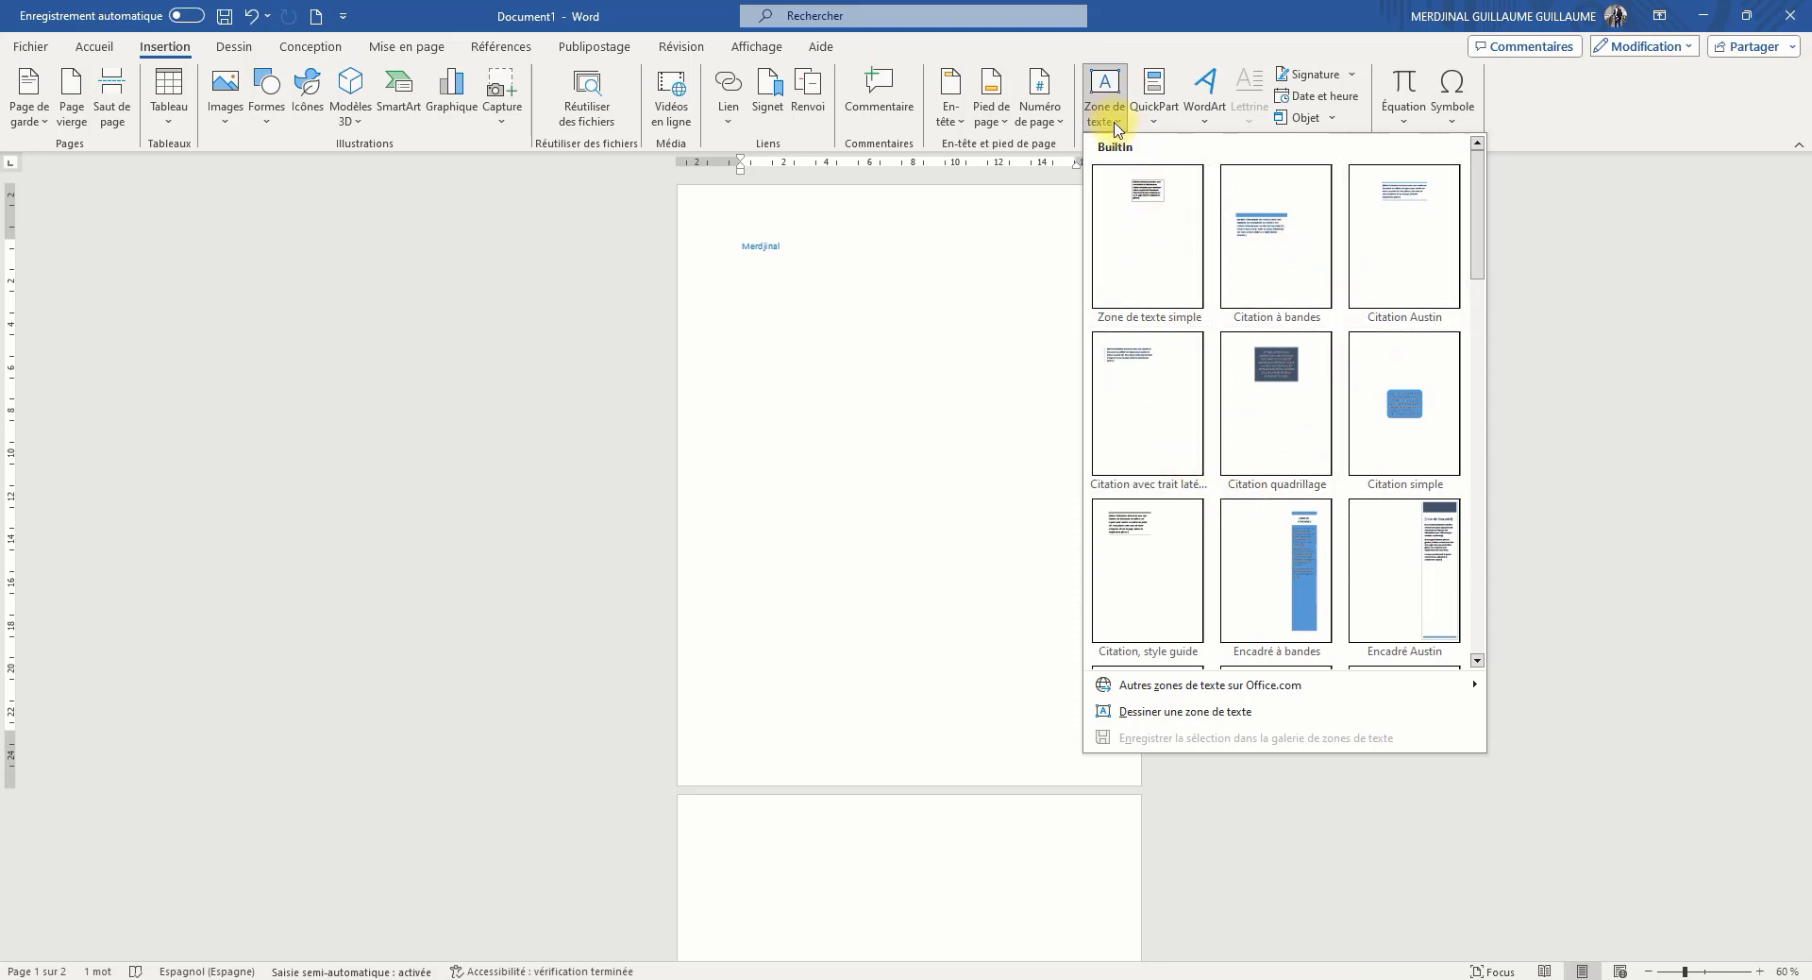
{"action": "left_click", "coordinate": [1114, 130]}
{"action": "left_click", "coordinate": [1114, 129]}
{"action": "left_click", "coordinate": [1115, 128]}
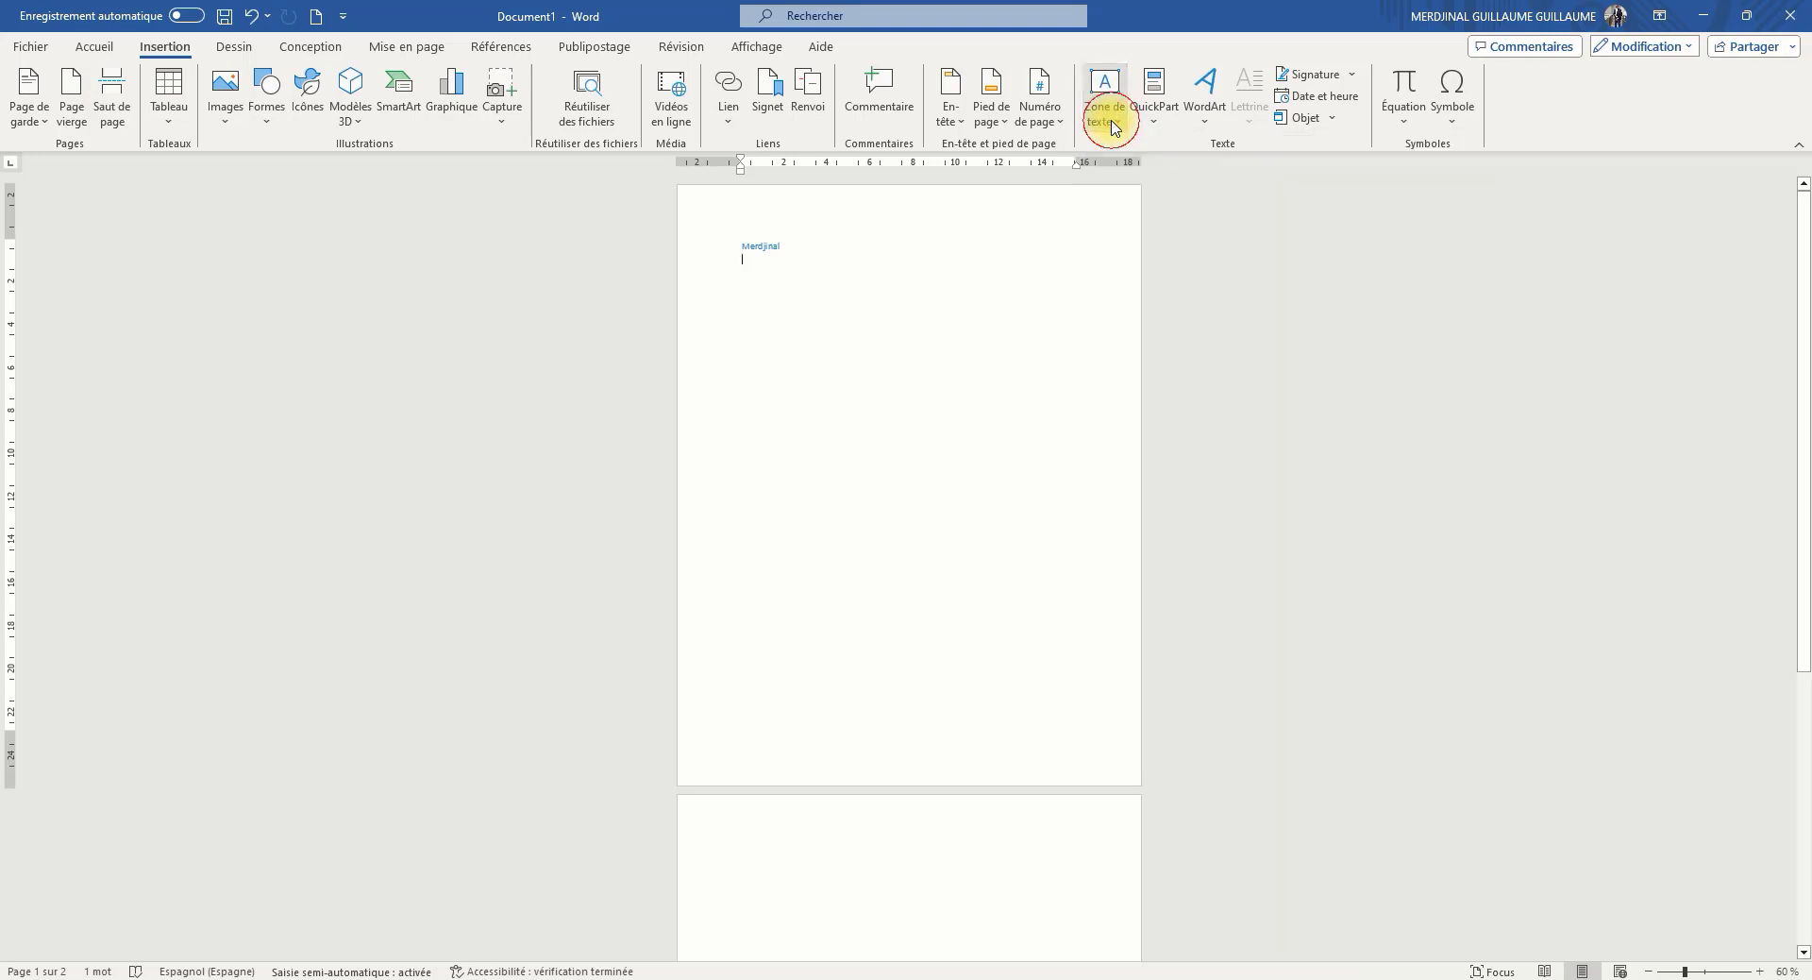
{"action": "left_click", "coordinate": [1114, 125]}
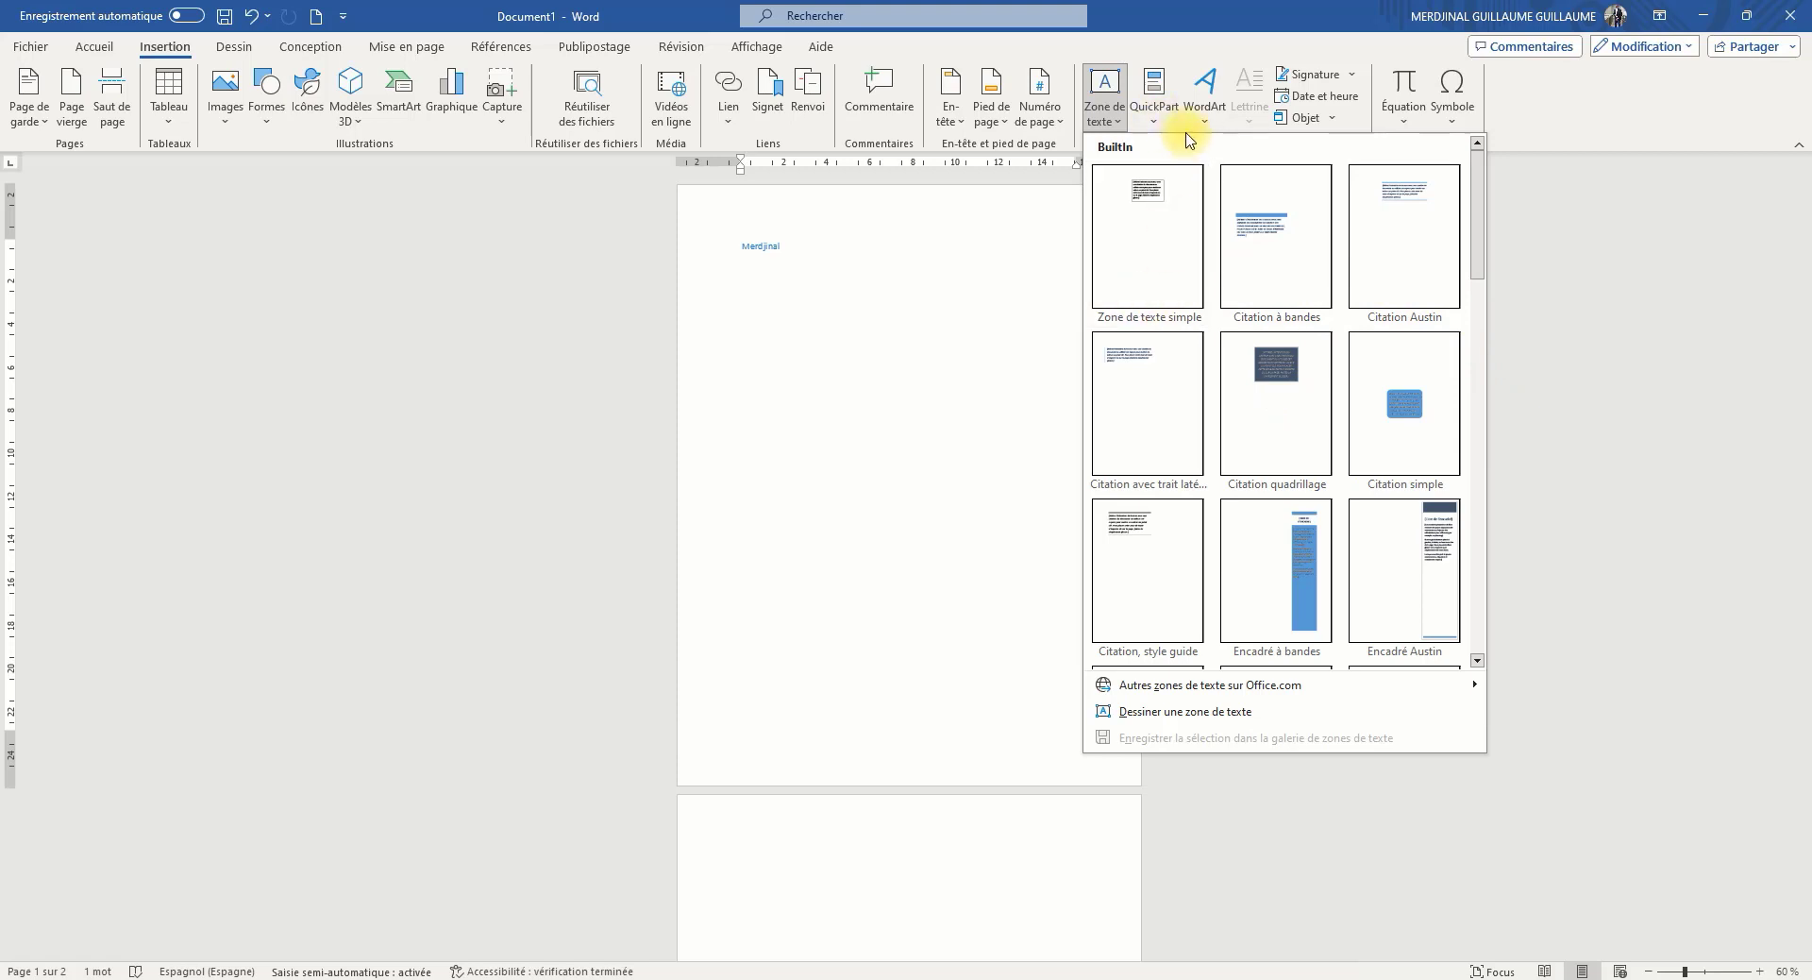
View the QuickPart options and the WordArt style gallery without inserting anything
{"action": "left_click", "coordinate": [1155, 108]}
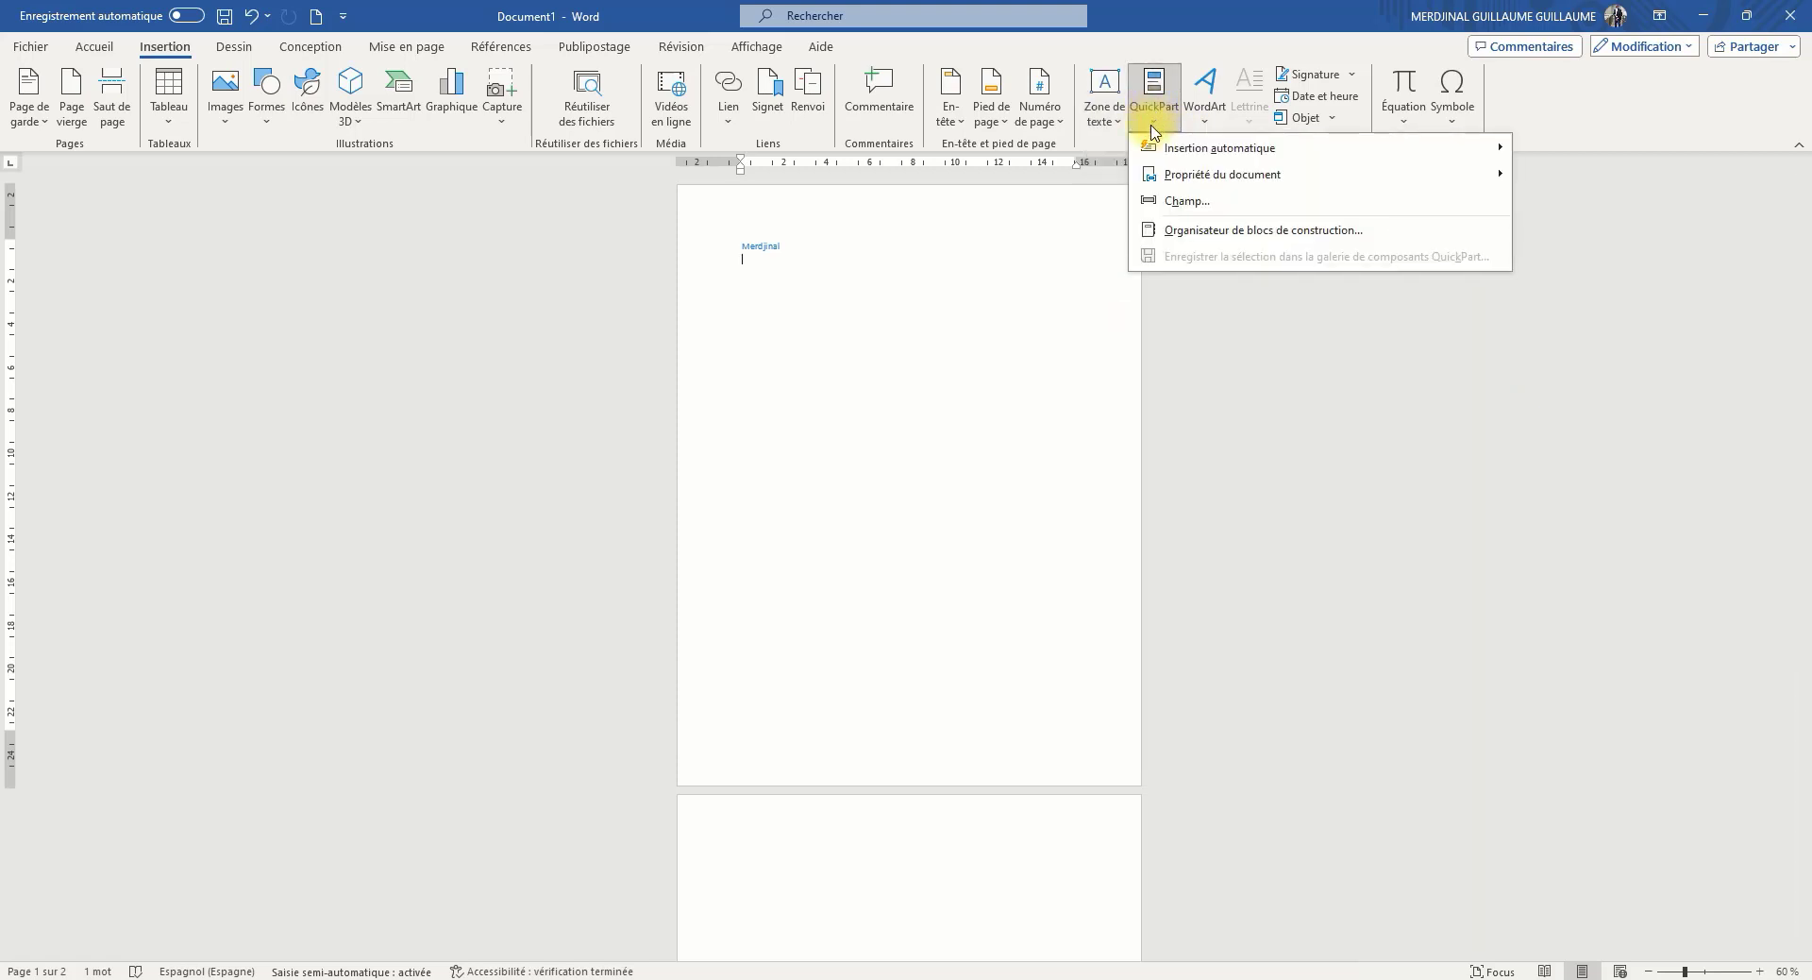
{"action": "left_click", "coordinate": [1155, 113]}
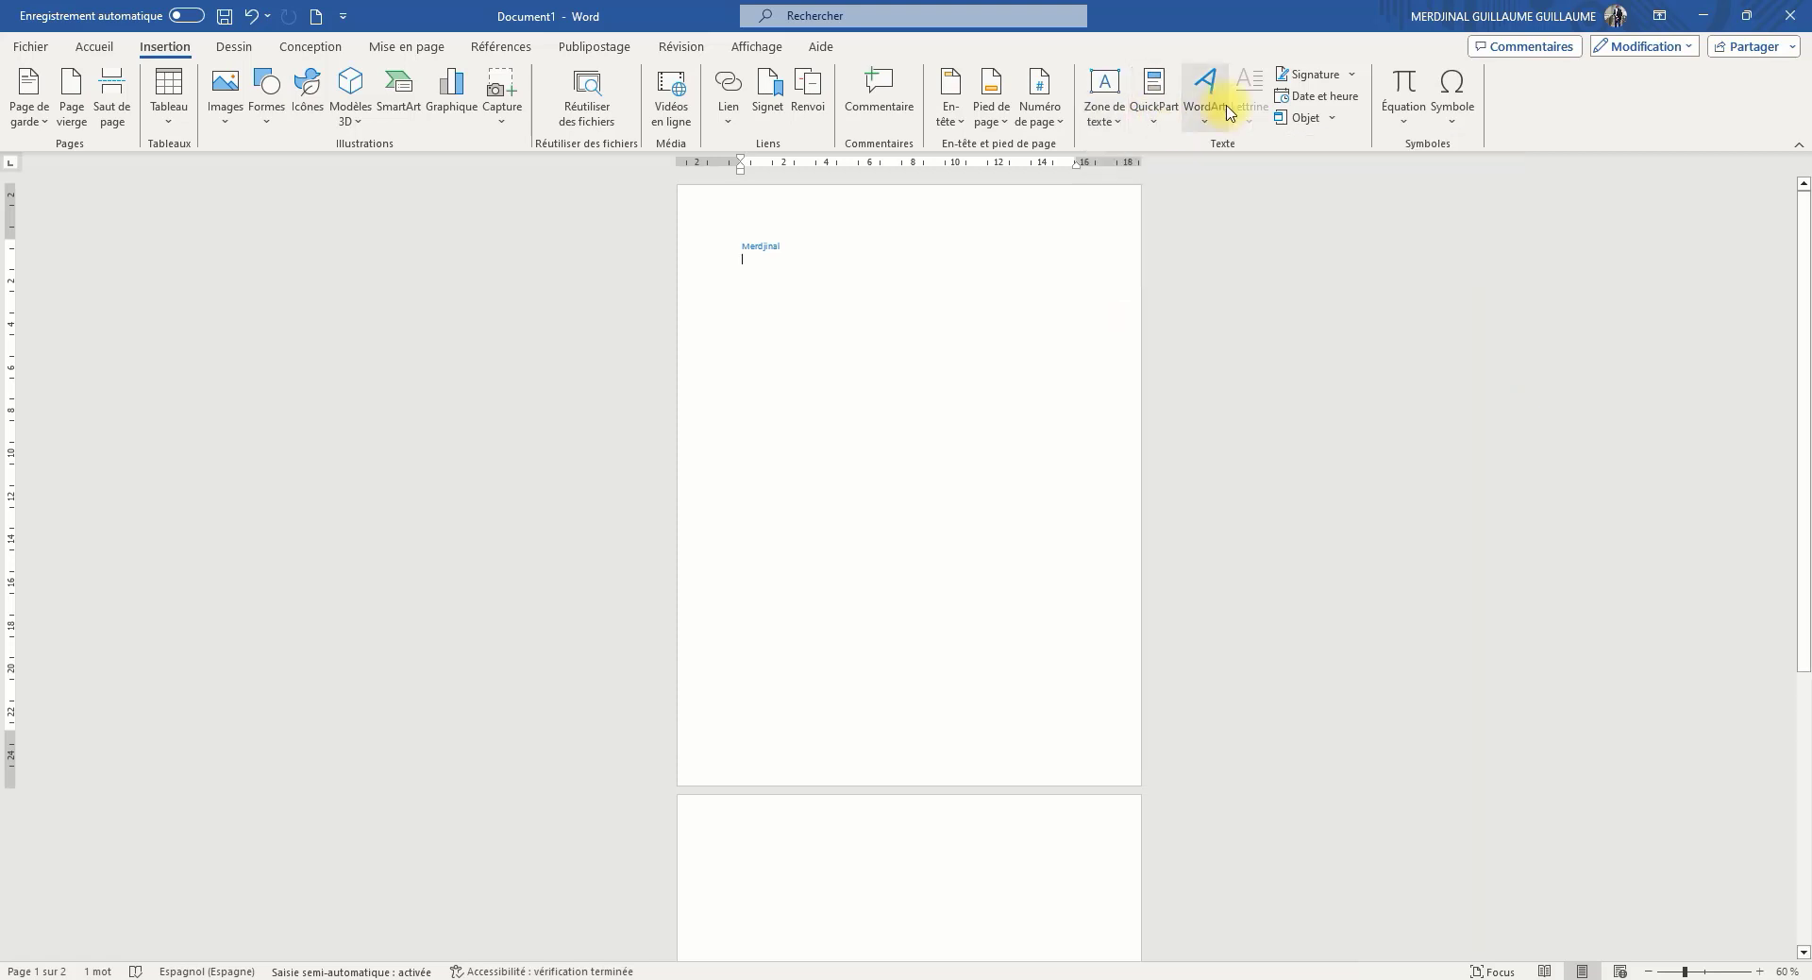
{"action": "left_click", "coordinate": [1205, 94]}
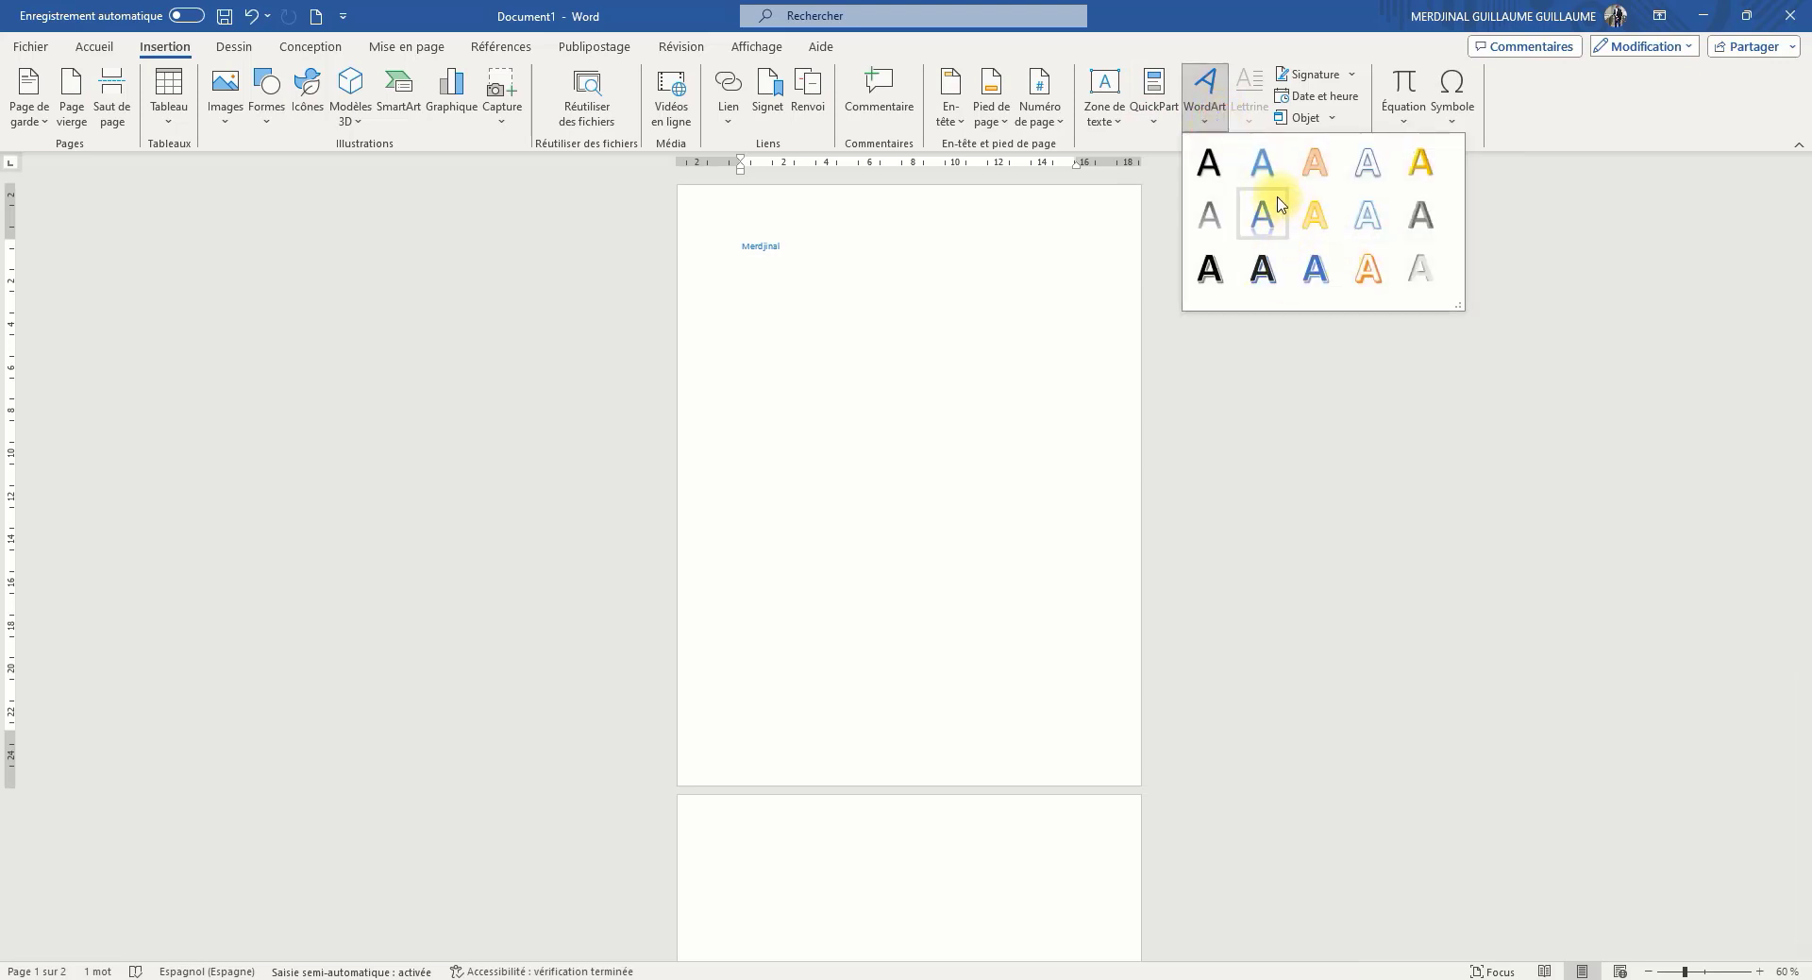
{"action": "left_click", "coordinate": [1212, 127]}
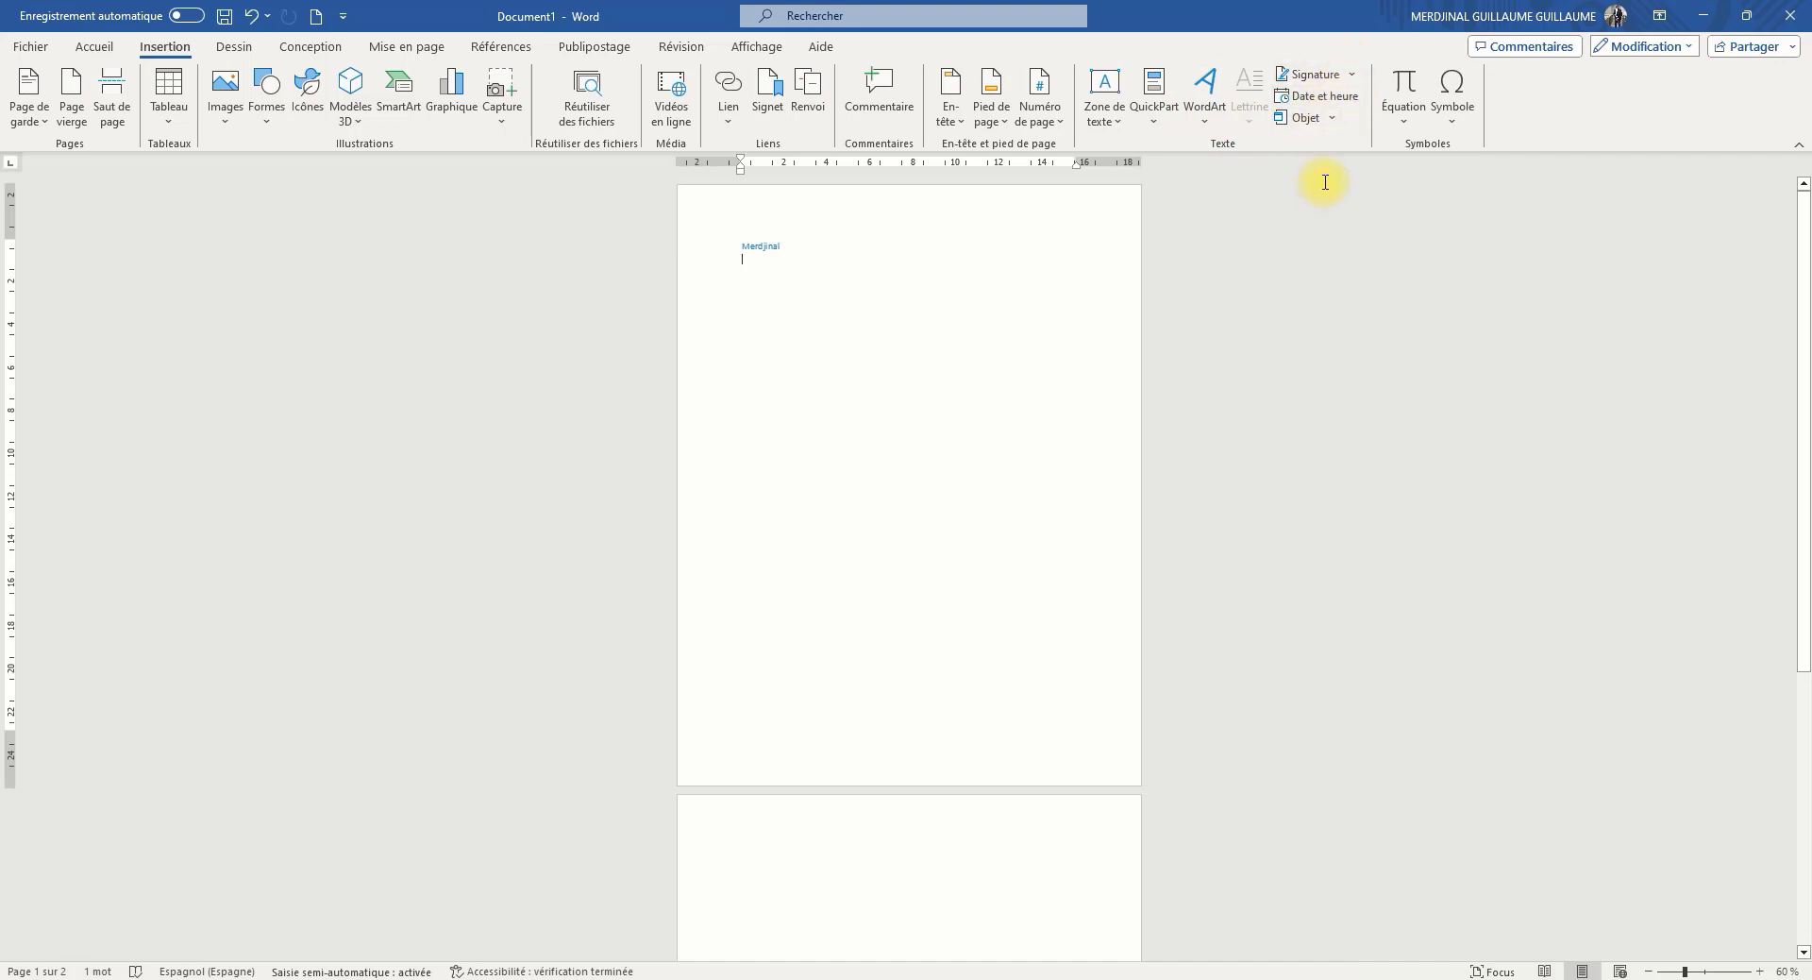
View the gallery of predefined equations and the list of insertable symbols
{"action": "left_click", "coordinate": [1333, 118]}
{"action": "left_click", "coordinate": [1365, 123]}
{"action": "left_click", "coordinate": [1405, 122]}
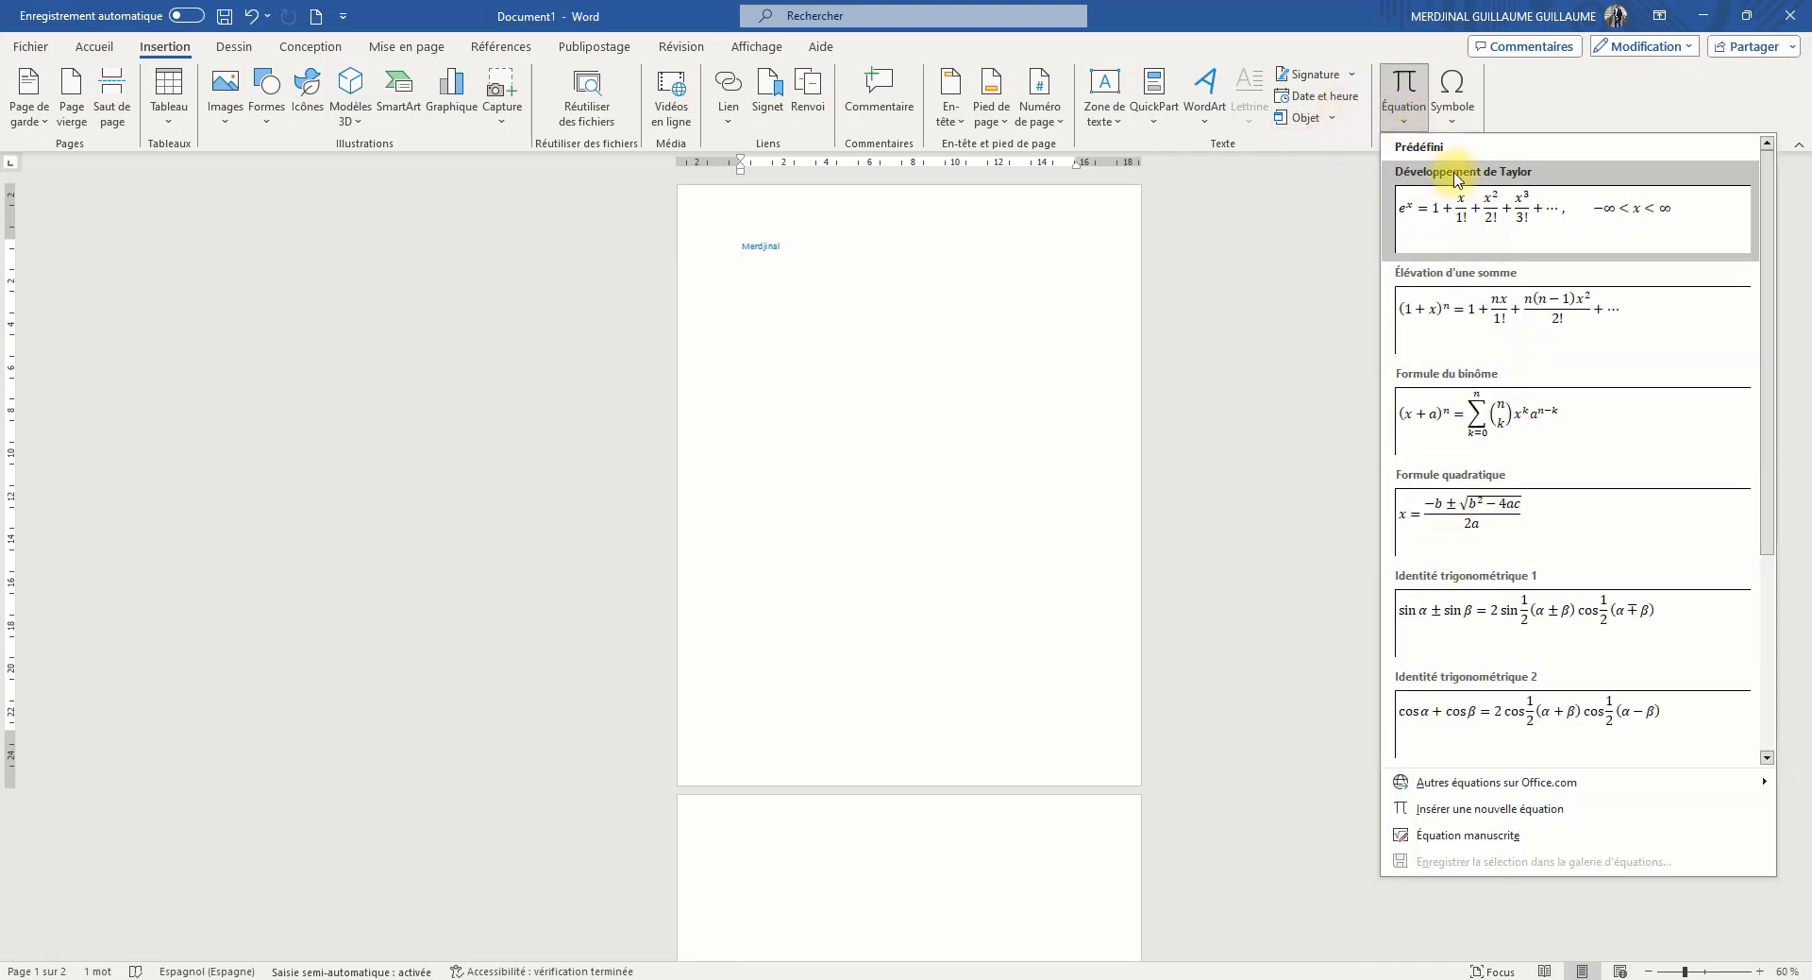
{"action": "left_click", "coordinate": [1452, 111]}
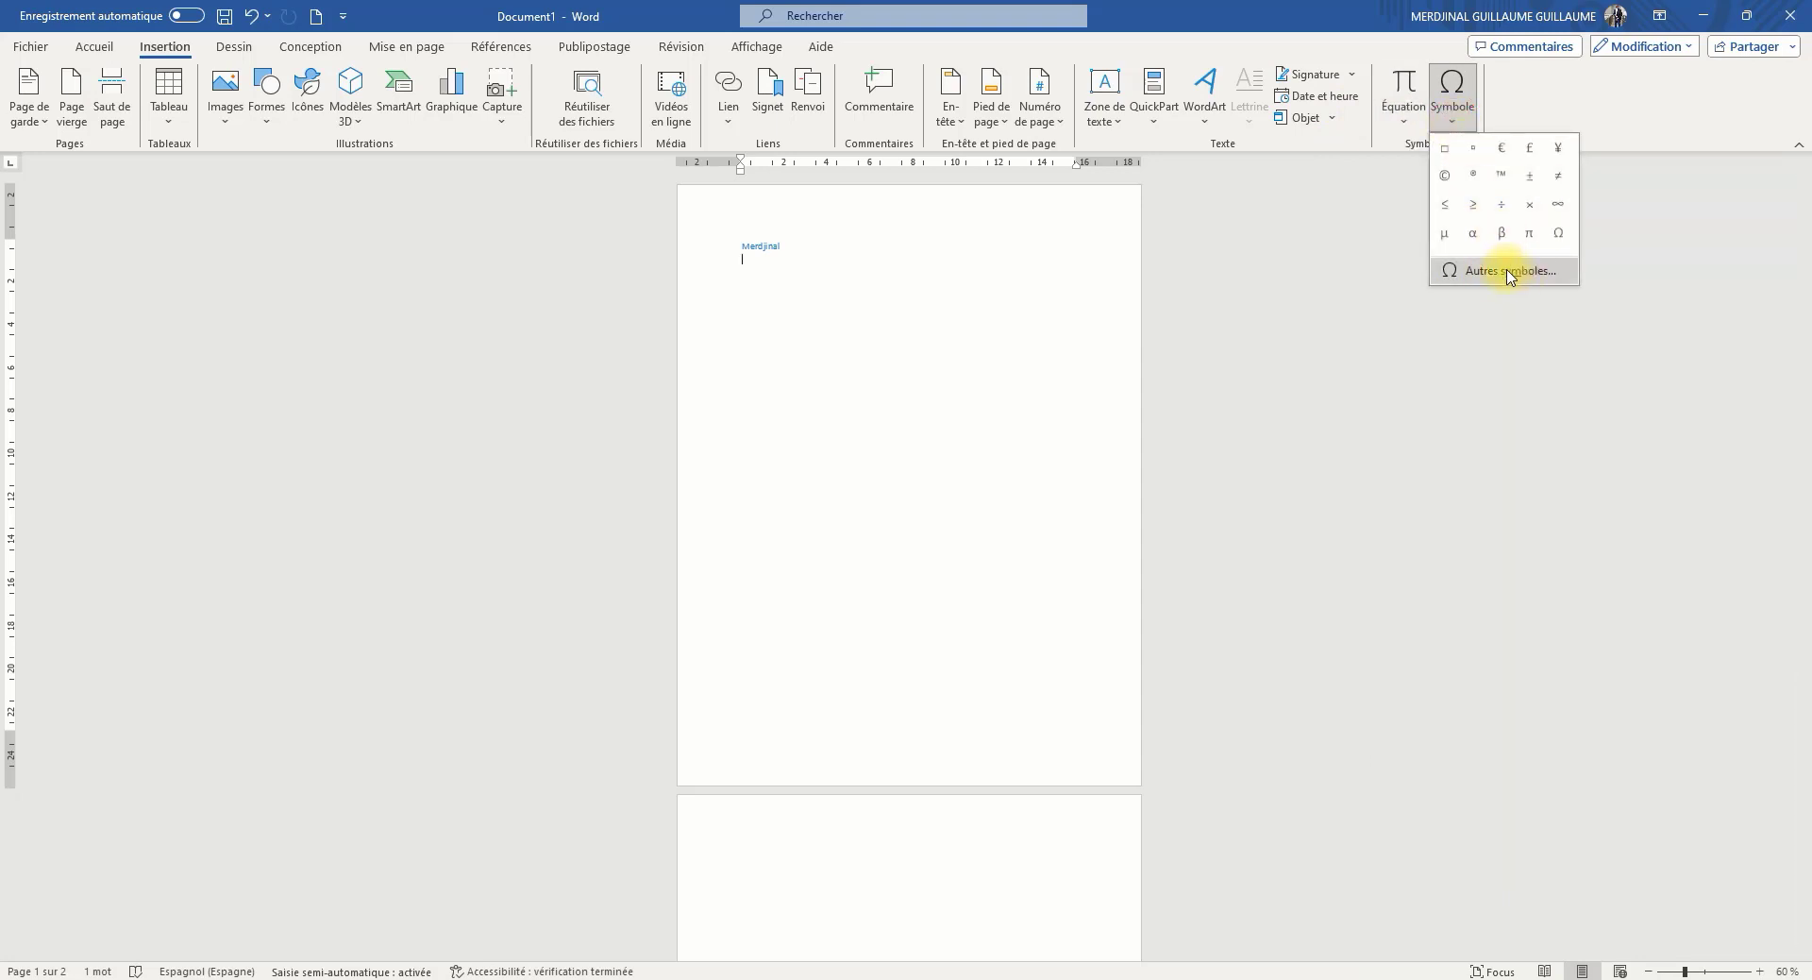
Draw large freehand scribbles across the first page with the black pen and undo them
{"action": "left_click", "coordinate": [236, 44]}
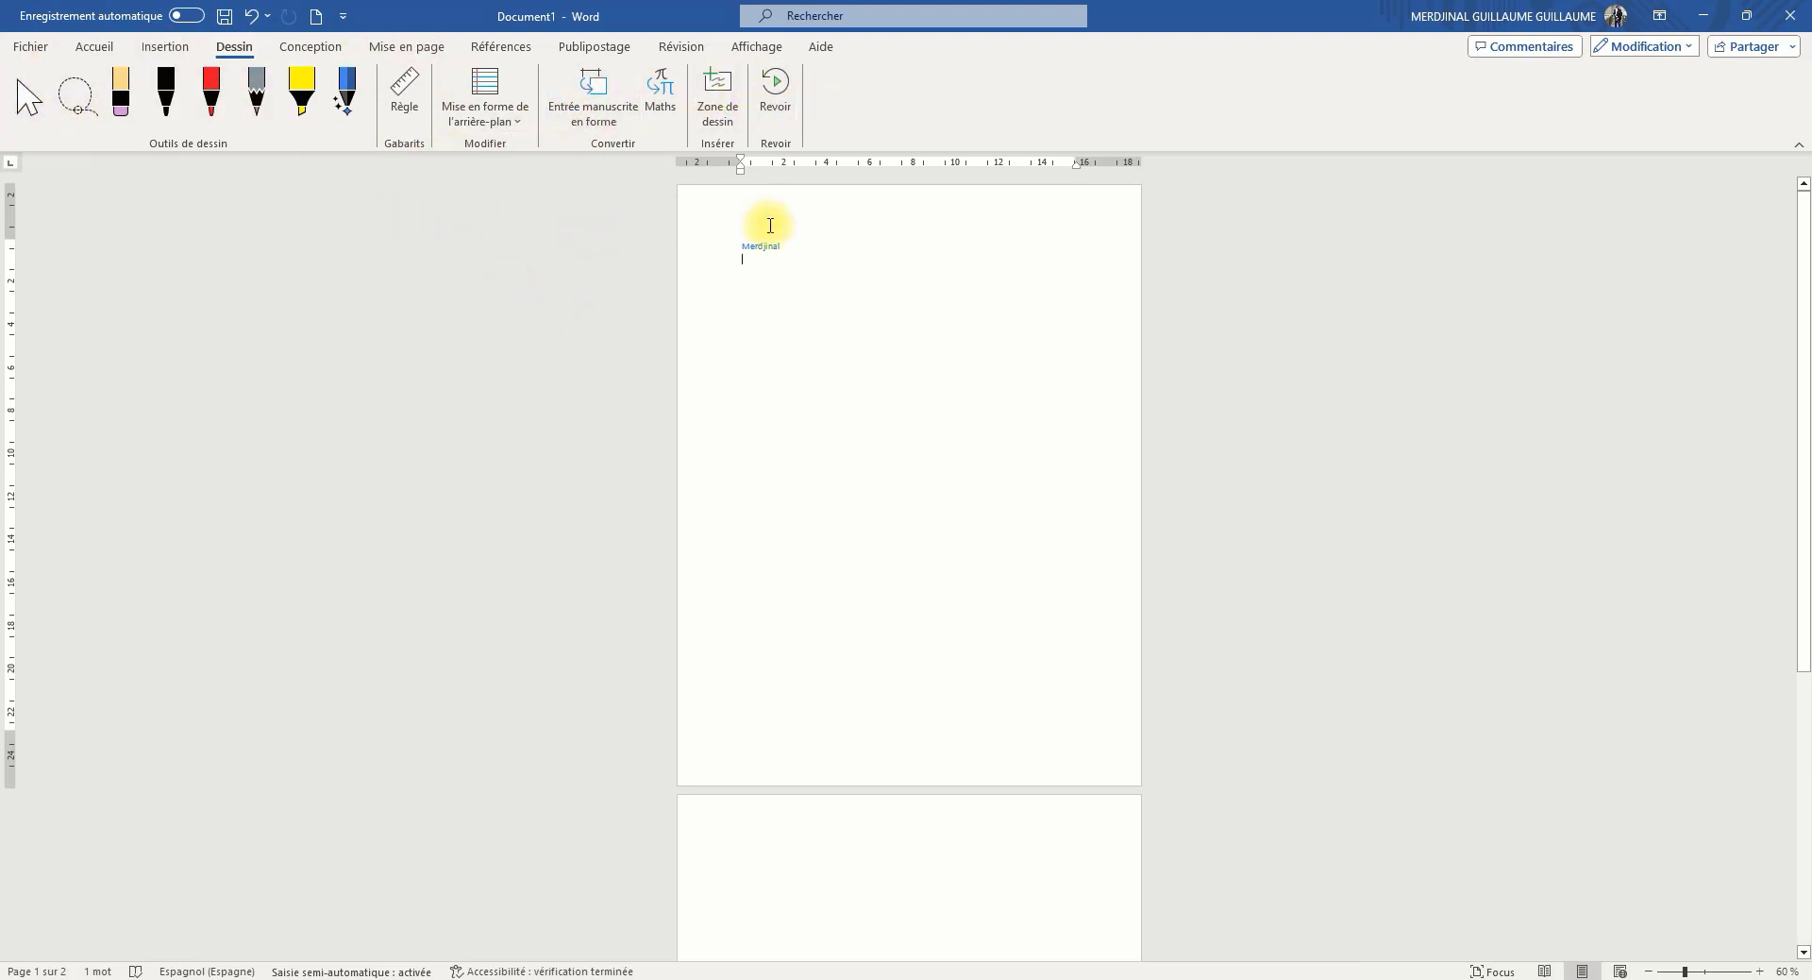
{"action": "left_click", "coordinate": [165, 90]}
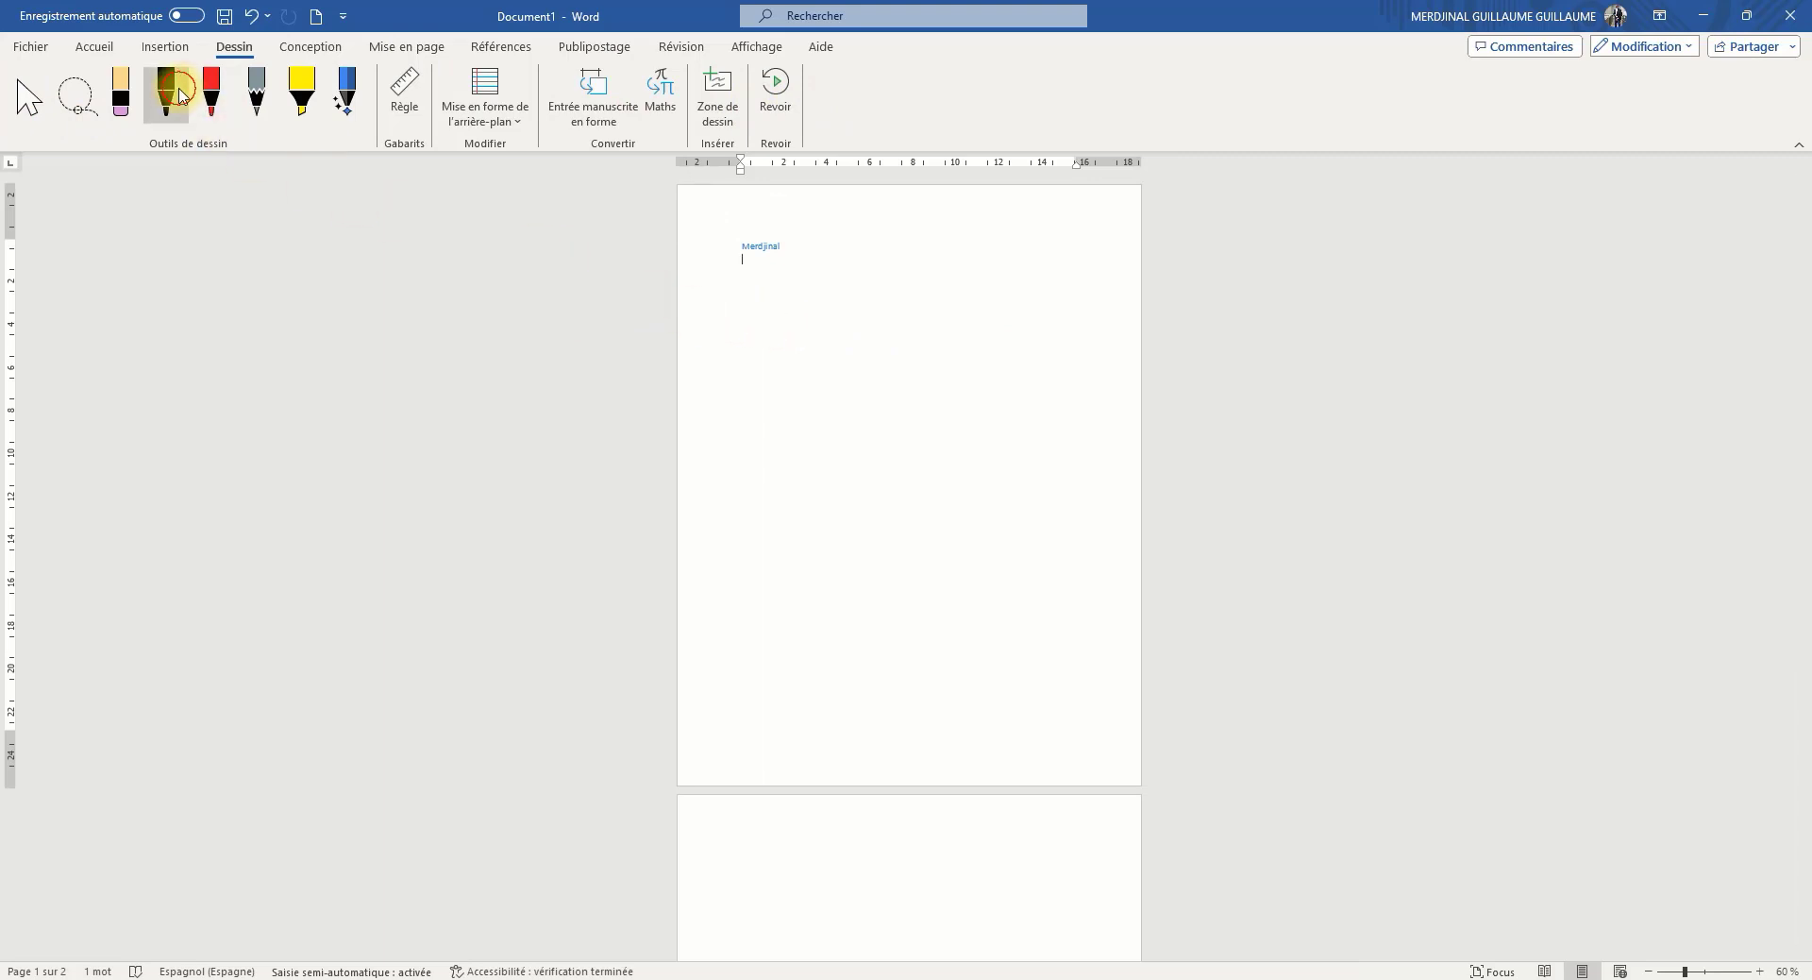
{"action": "mouse_move", "coordinate": [760, 441]}
{"action": "left_mouse_down"}
{"action": "mouse_move", "coordinate": [704, 470]}
{"action": "mouse_move", "coordinate": [1073, 674]}
{"action": "left_mouse_up"}
{"action": "mouse_move", "coordinate": [1187, 611]}
{"action": "left_mouse_down"}
{"action": "mouse_move", "coordinate": [805, 497]}
{"action": "mouse_move", "coordinate": [468, 491]}
{"action": "left_mouse_up"}
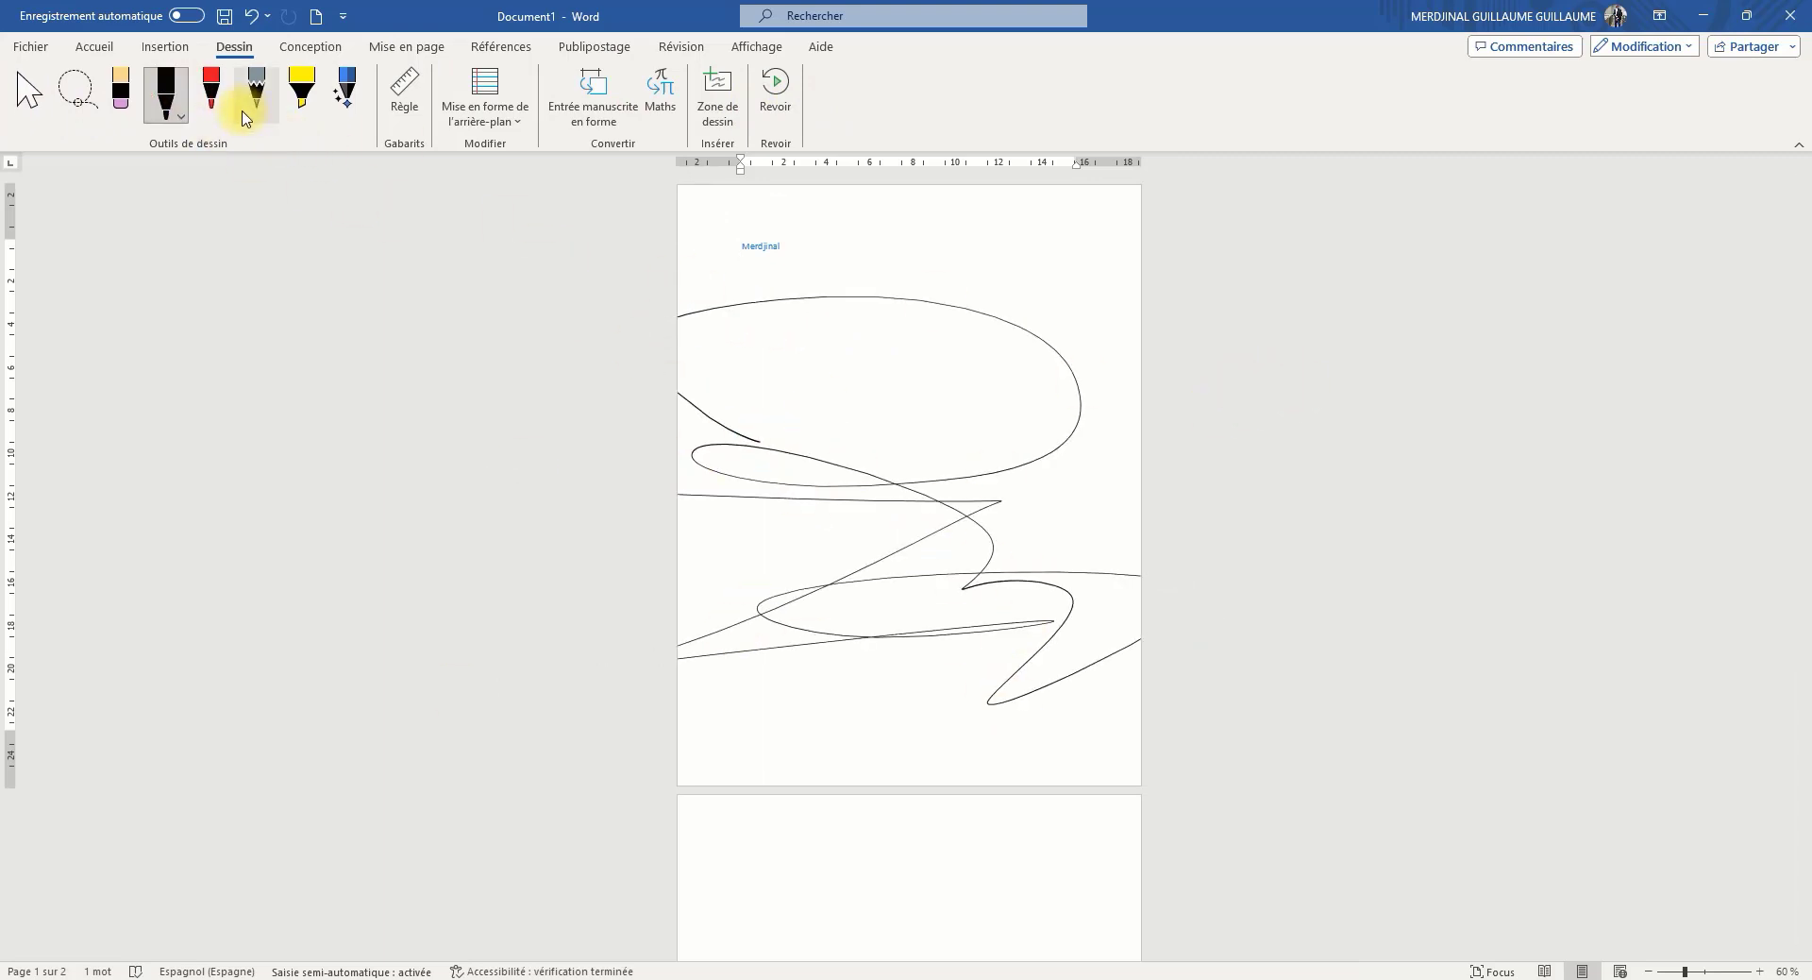
{"action": "left_click", "coordinate": [250, 17]}
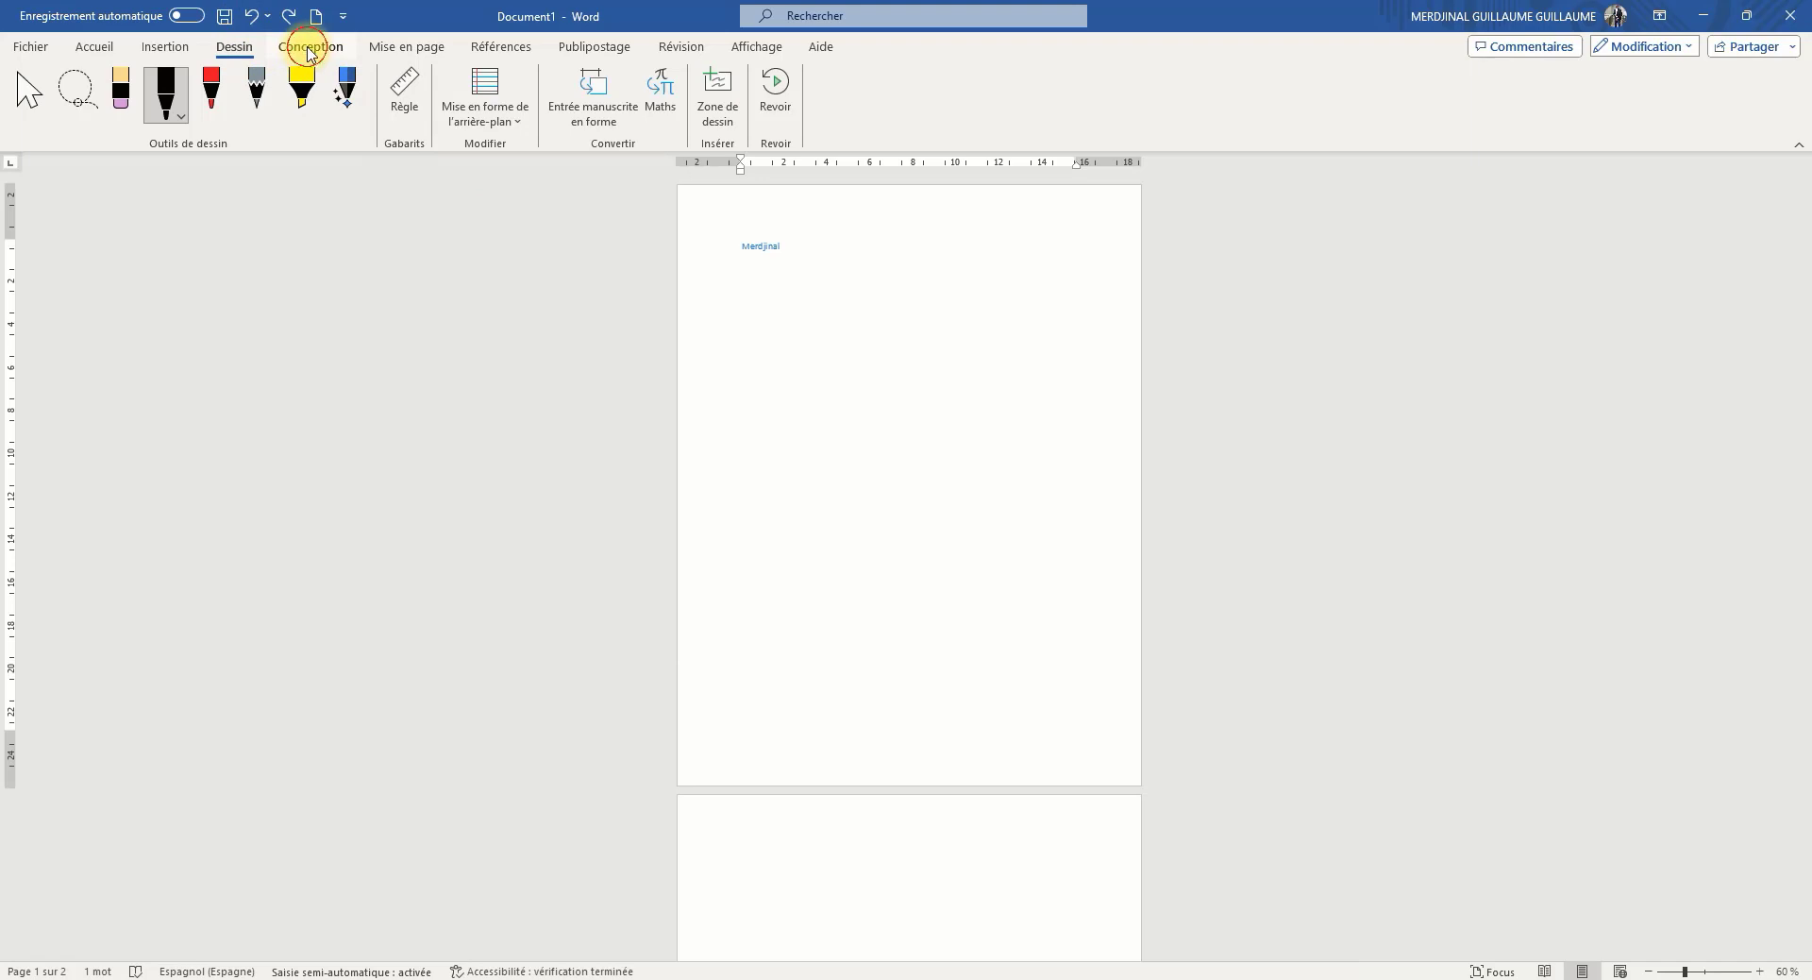
Try several document style sets from the Conception gallery, ending with the one that has a bold centred title and black text
{"action": "left_click", "coordinate": [311, 49]}
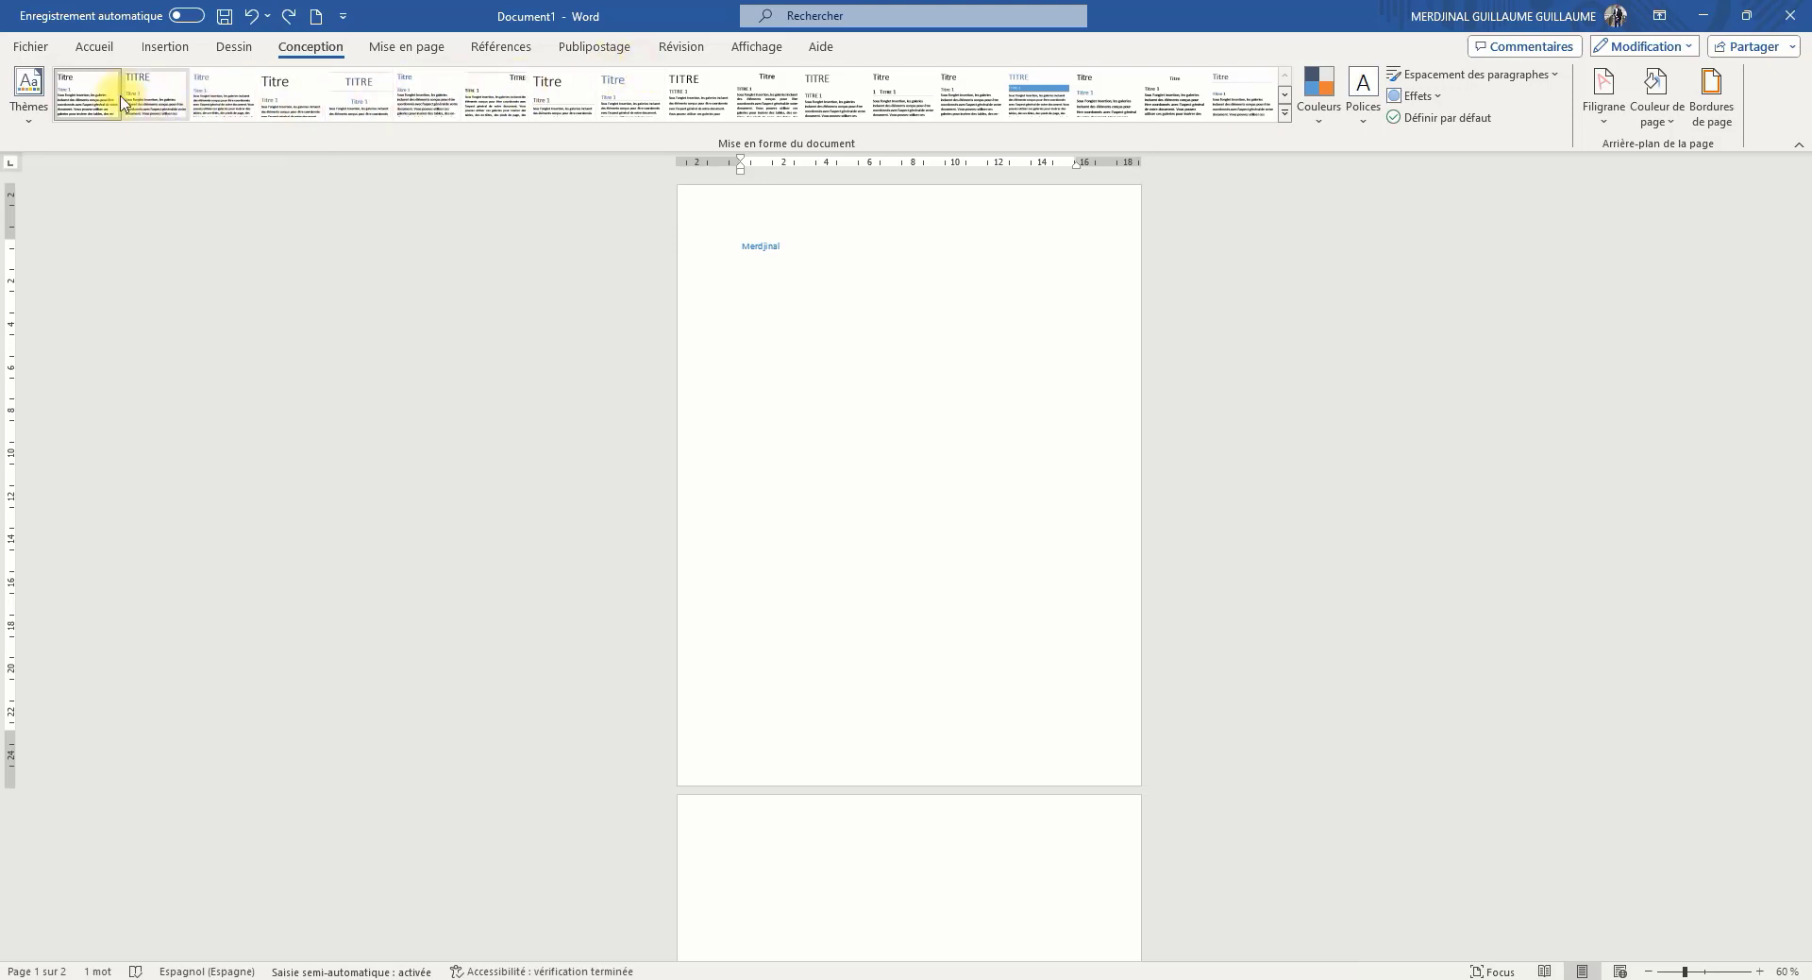
{"action": "left_click", "coordinate": [215, 94]}
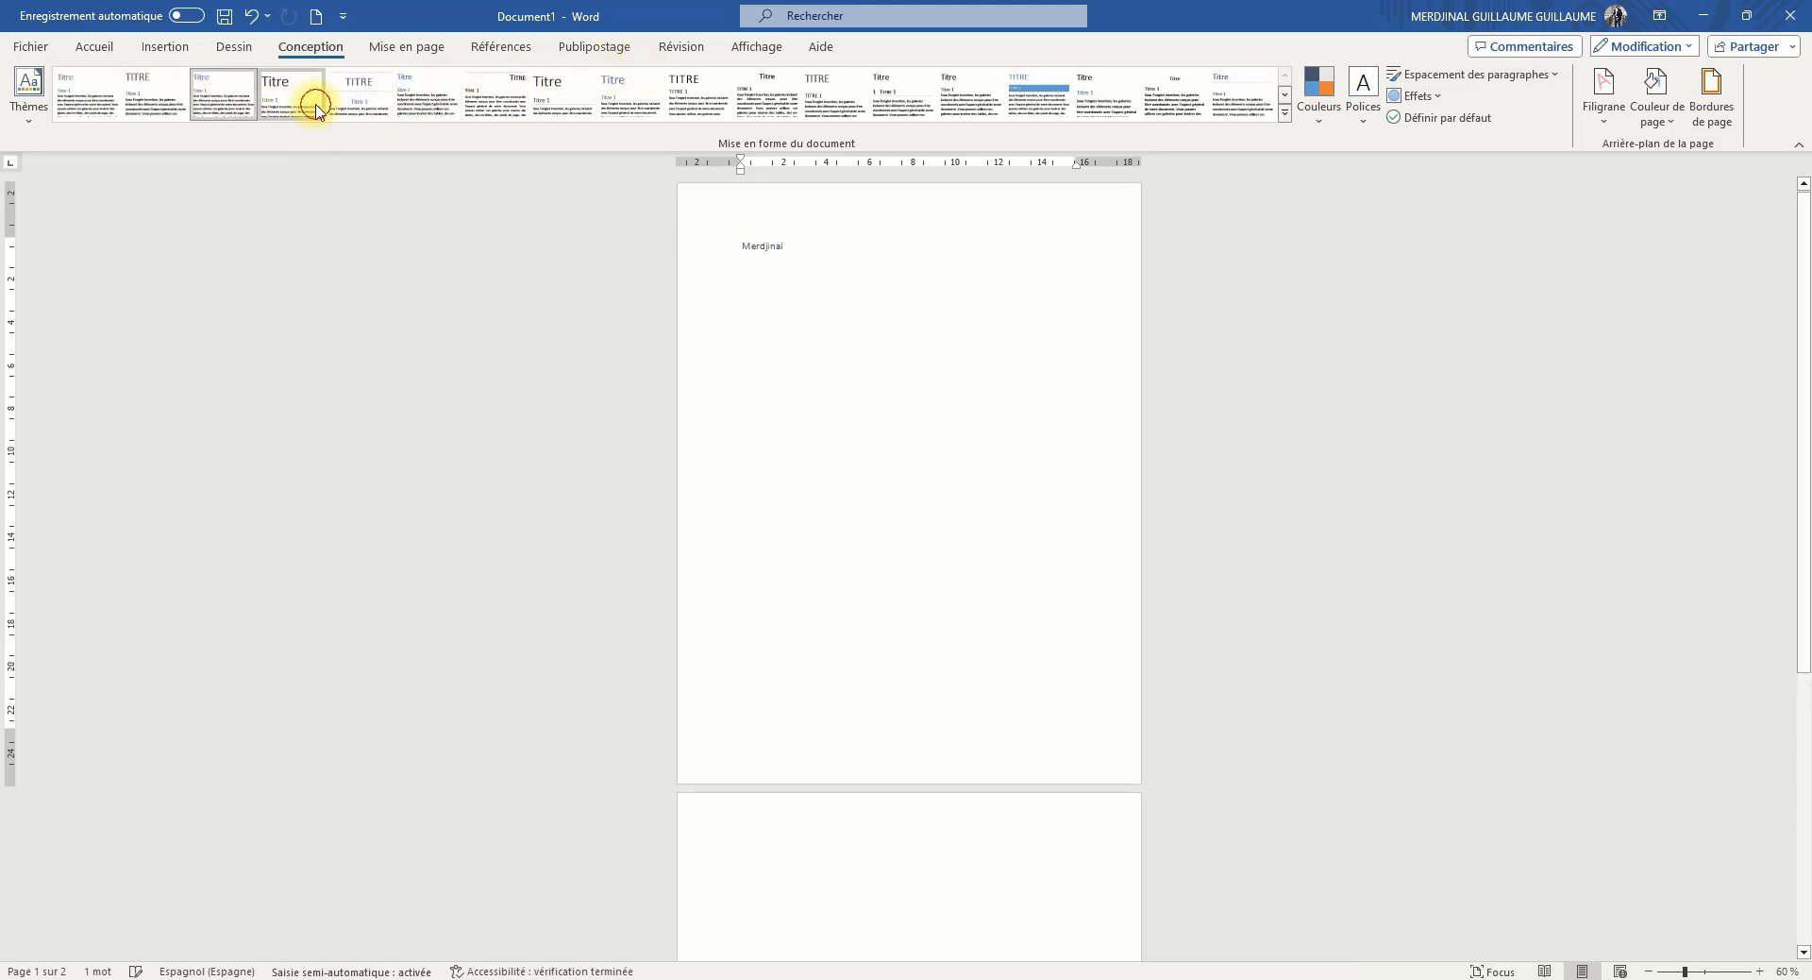
{"action": "left_click", "coordinate": [566, 99]}
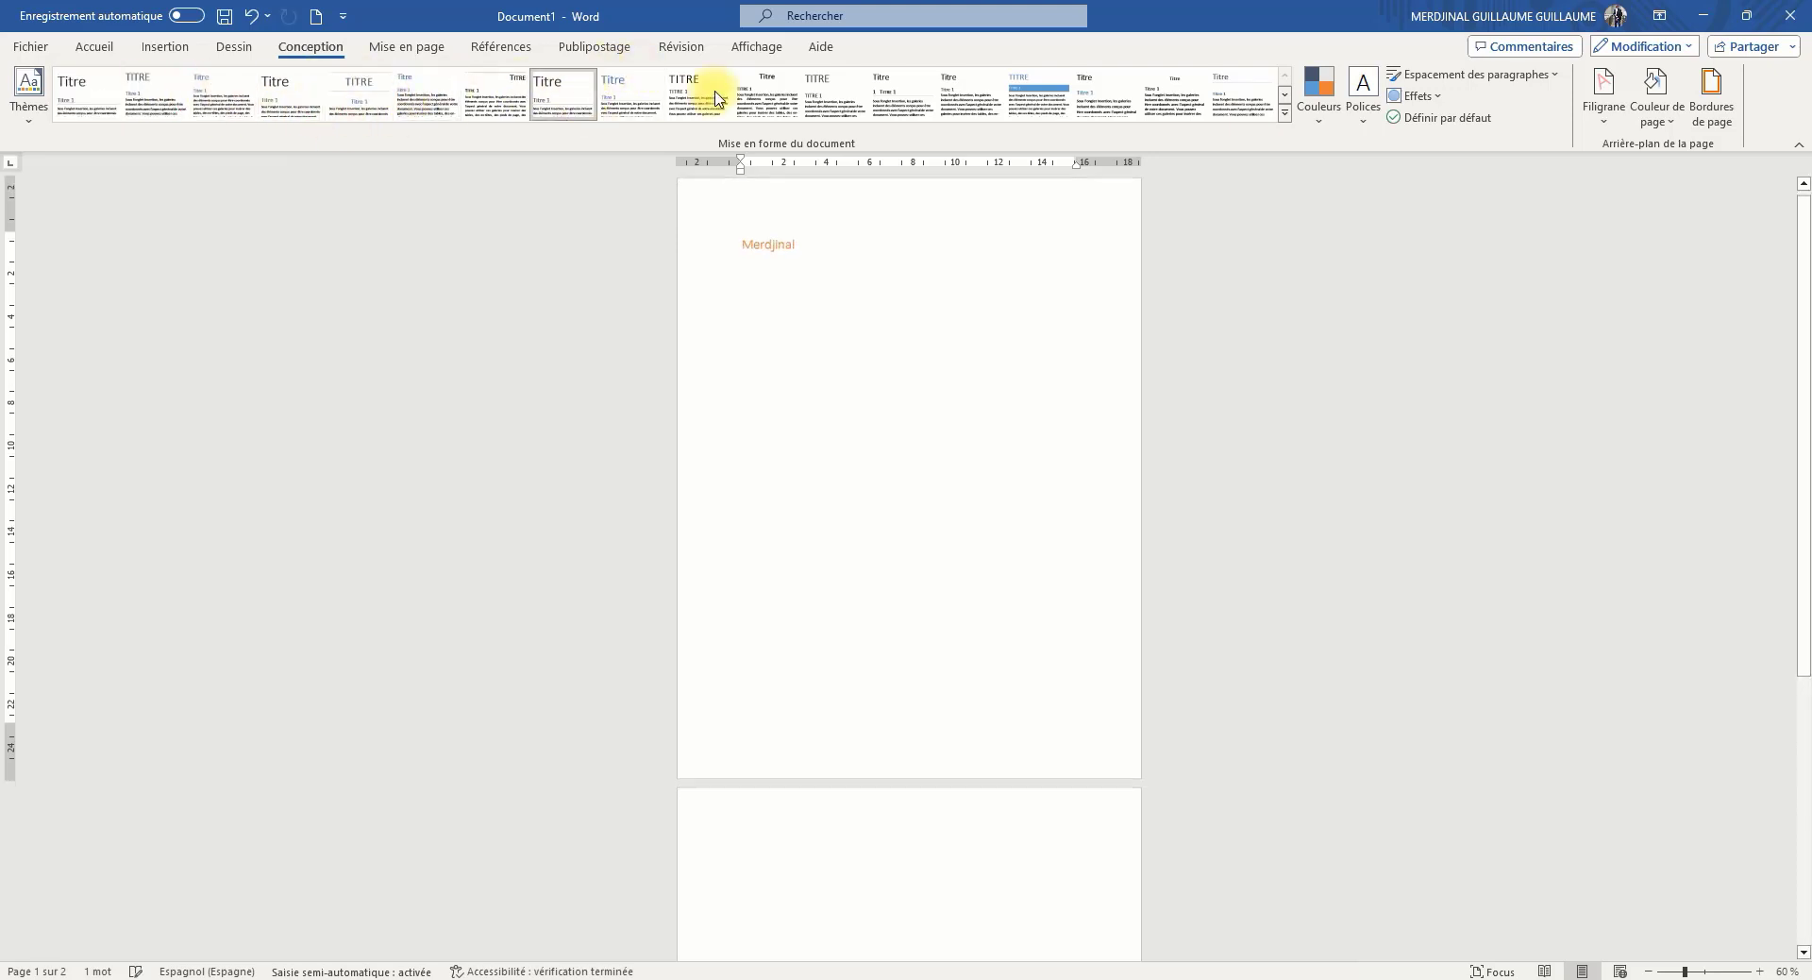
{"action": "left_click", "coordinate": [768, 106]}
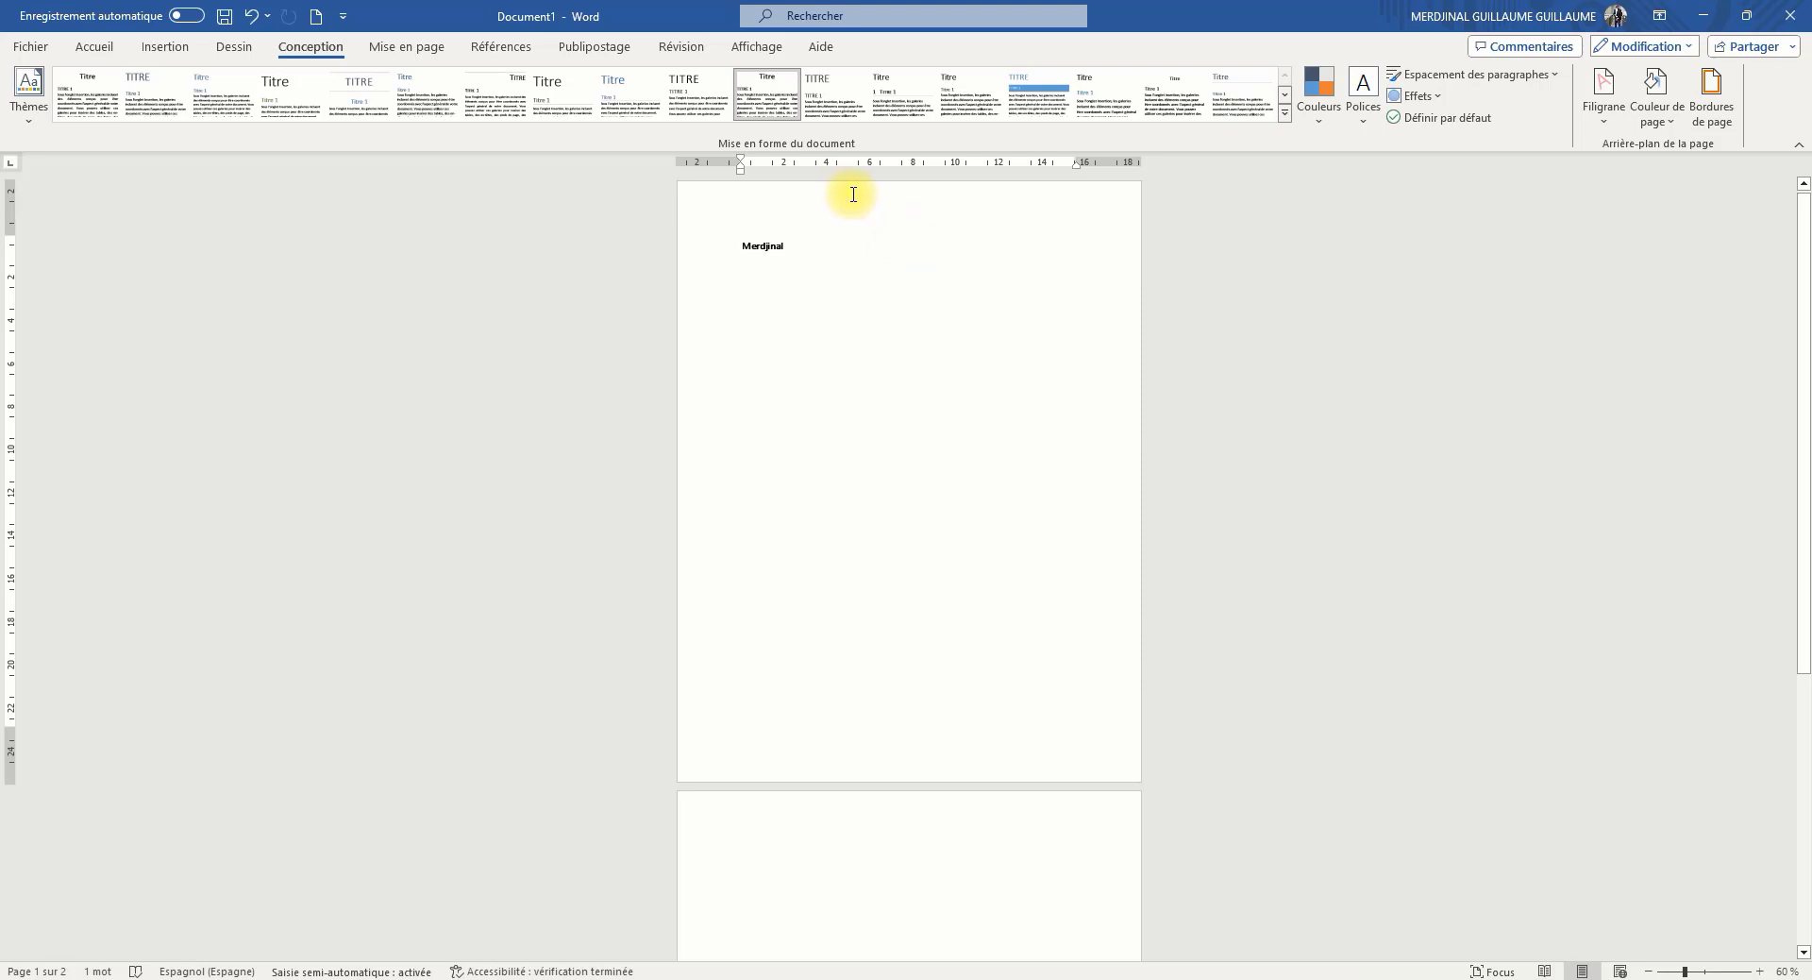
Apply the Moyennes margin preset to the page
{"action": "left_click", "coordinate": [405, 49]}
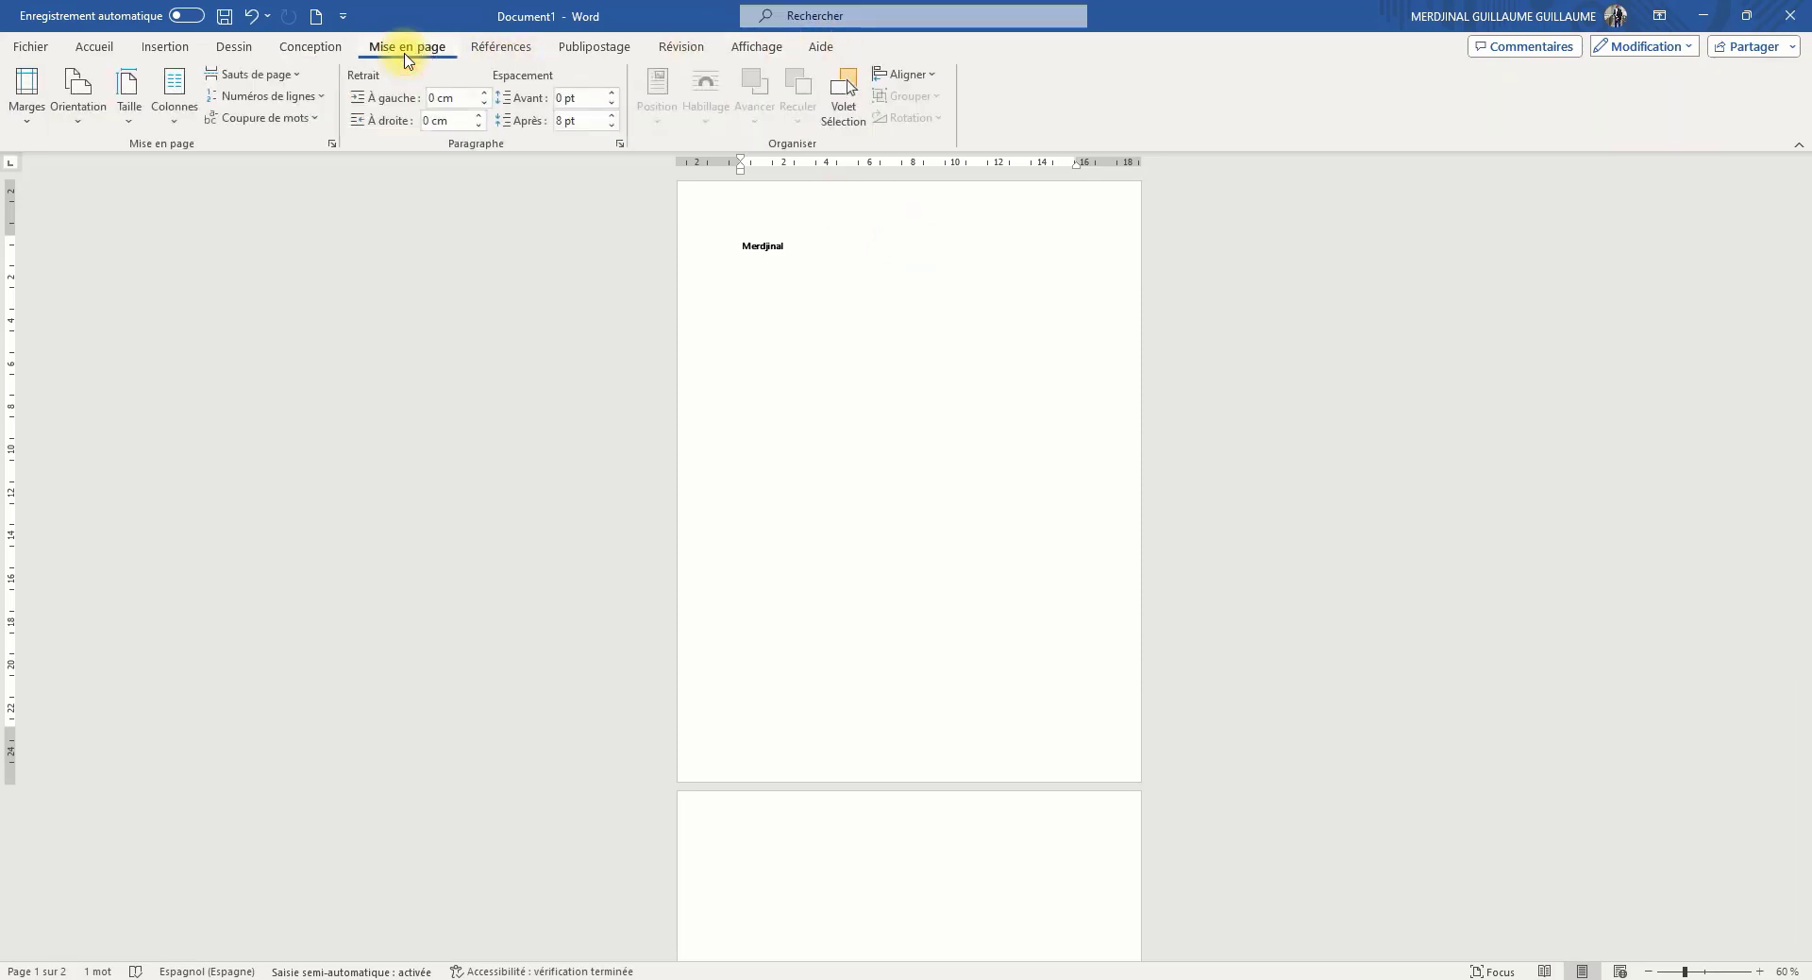
{"action": "left_click", "coordinate": [31, 122]}
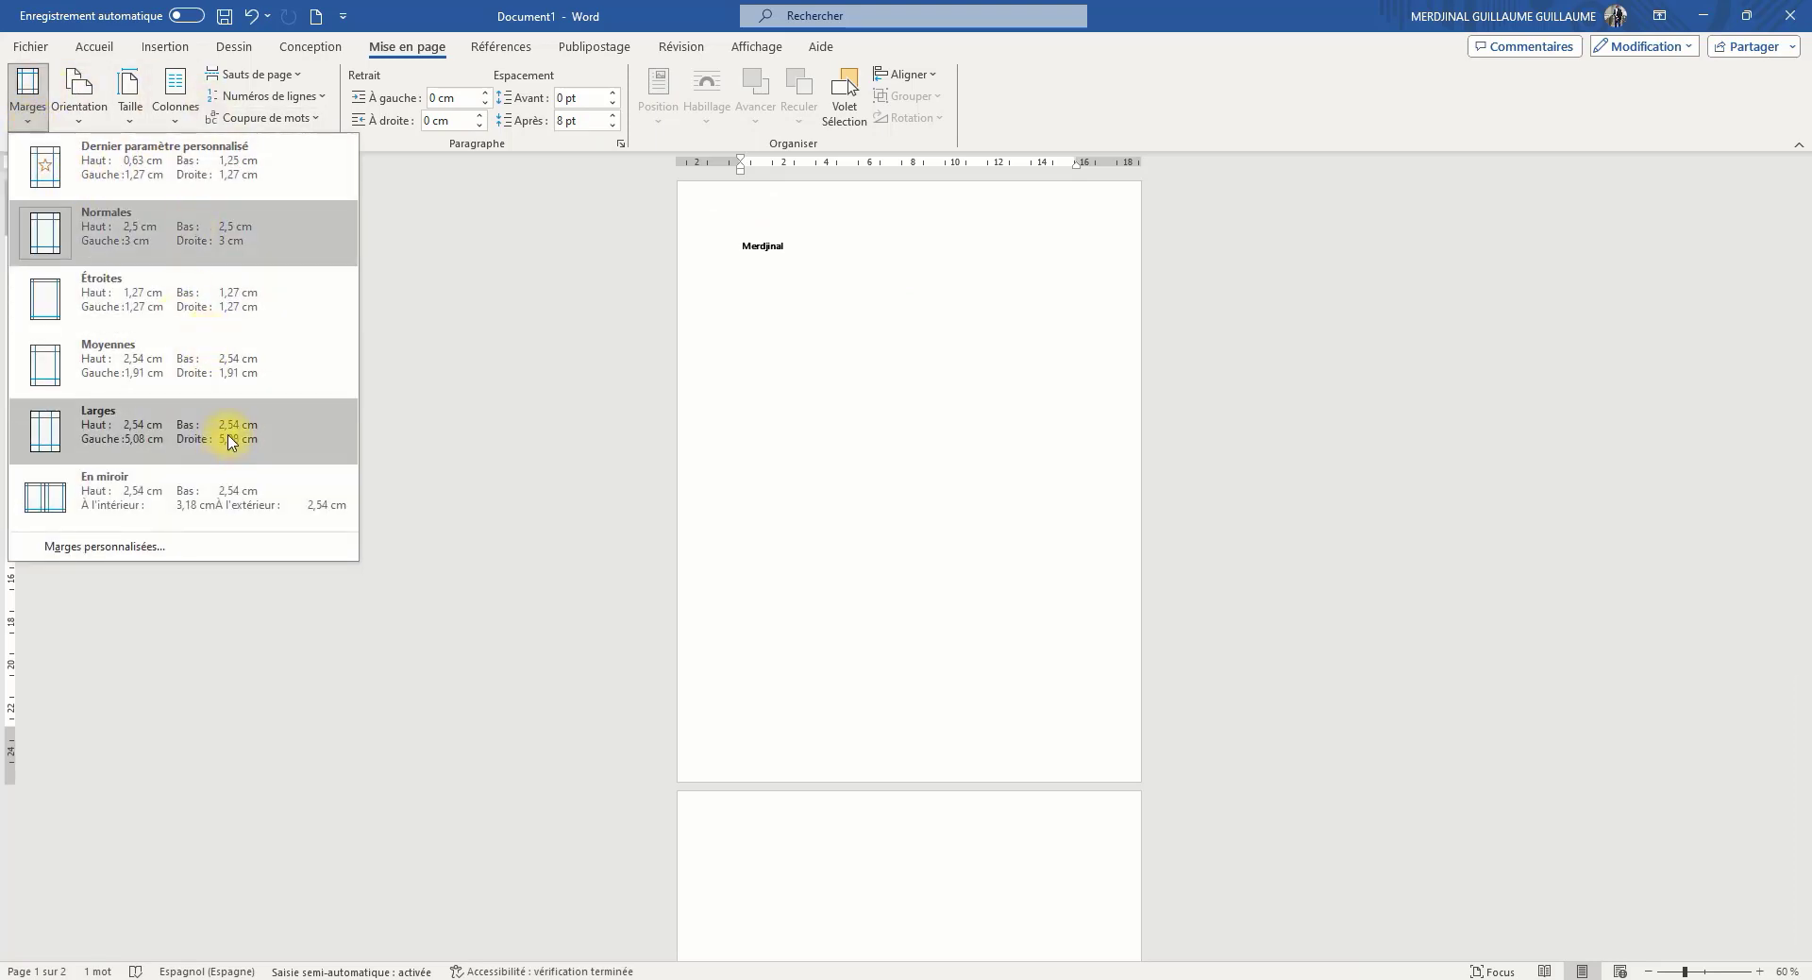
{"action": "left_click", "coordinate": [93, 381]}
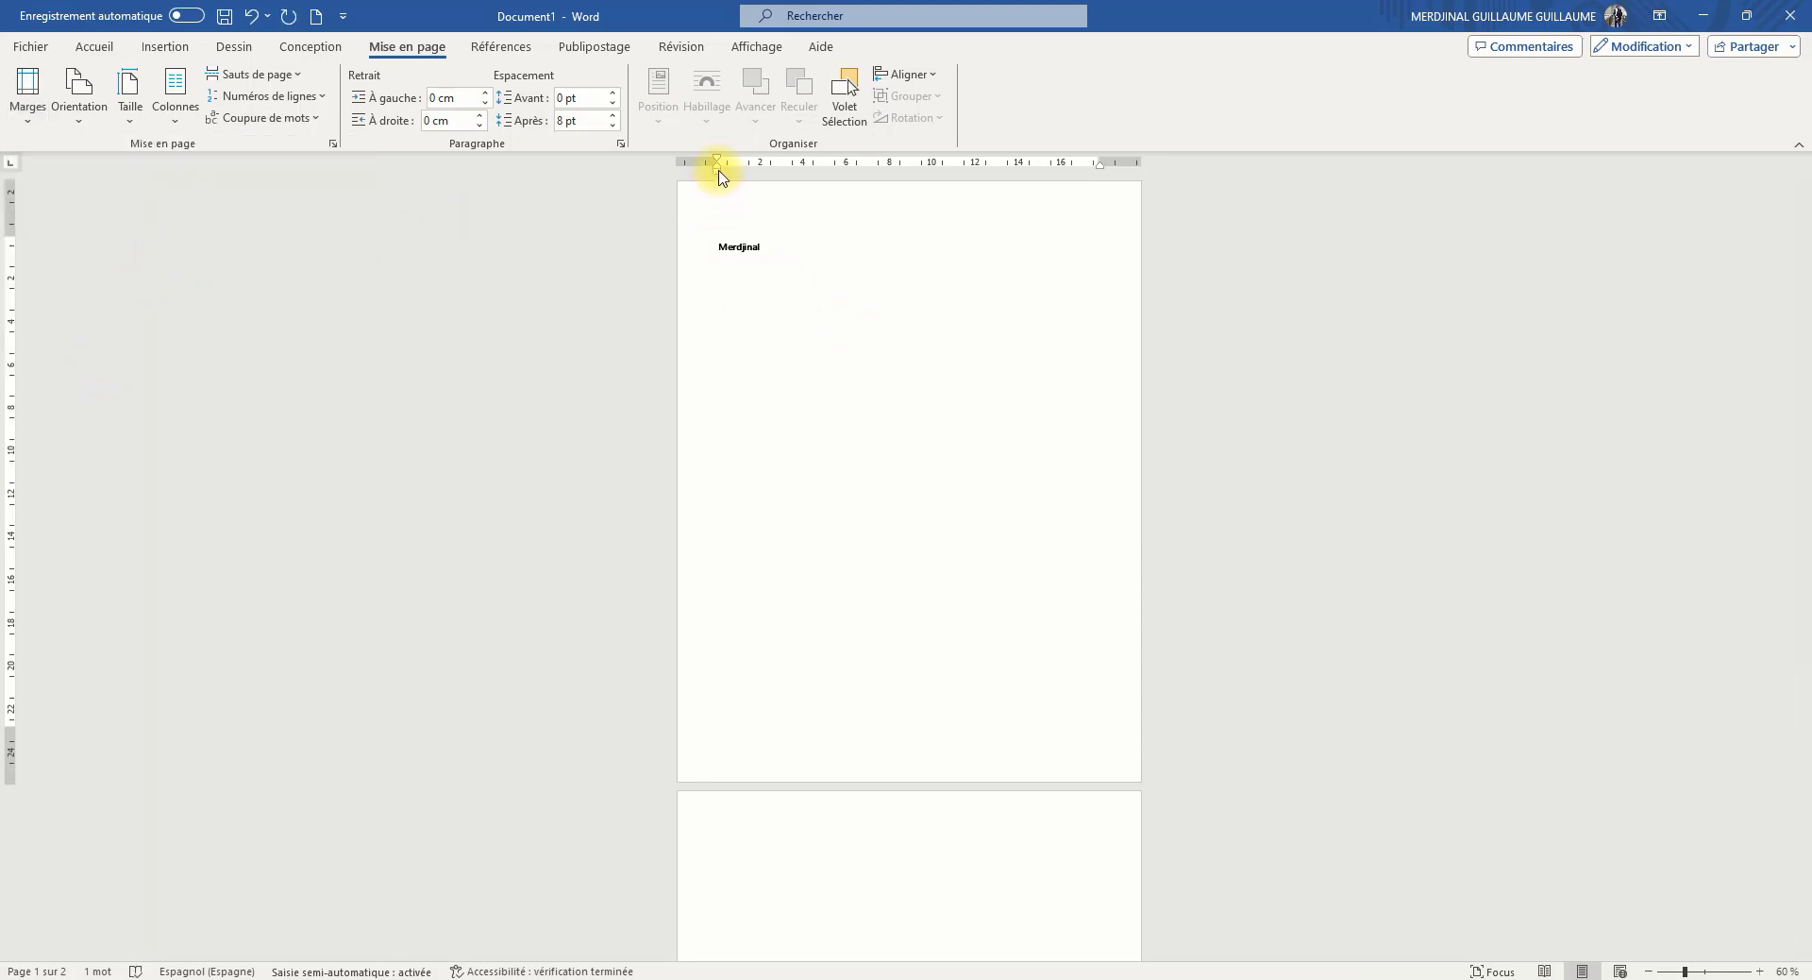
Try adjusting the indents of the heading and the paragraph below it using the ruler
{"action": "mouse_move", "coordinate": [719, 170]}
{"action": "left_mouse_down"}
{"action": "mouse_move", "coordinate": [789, 170]}
{"action": "mouse_move", "coordinate": [717, 174]}
{"action": "left_mouse_up"}
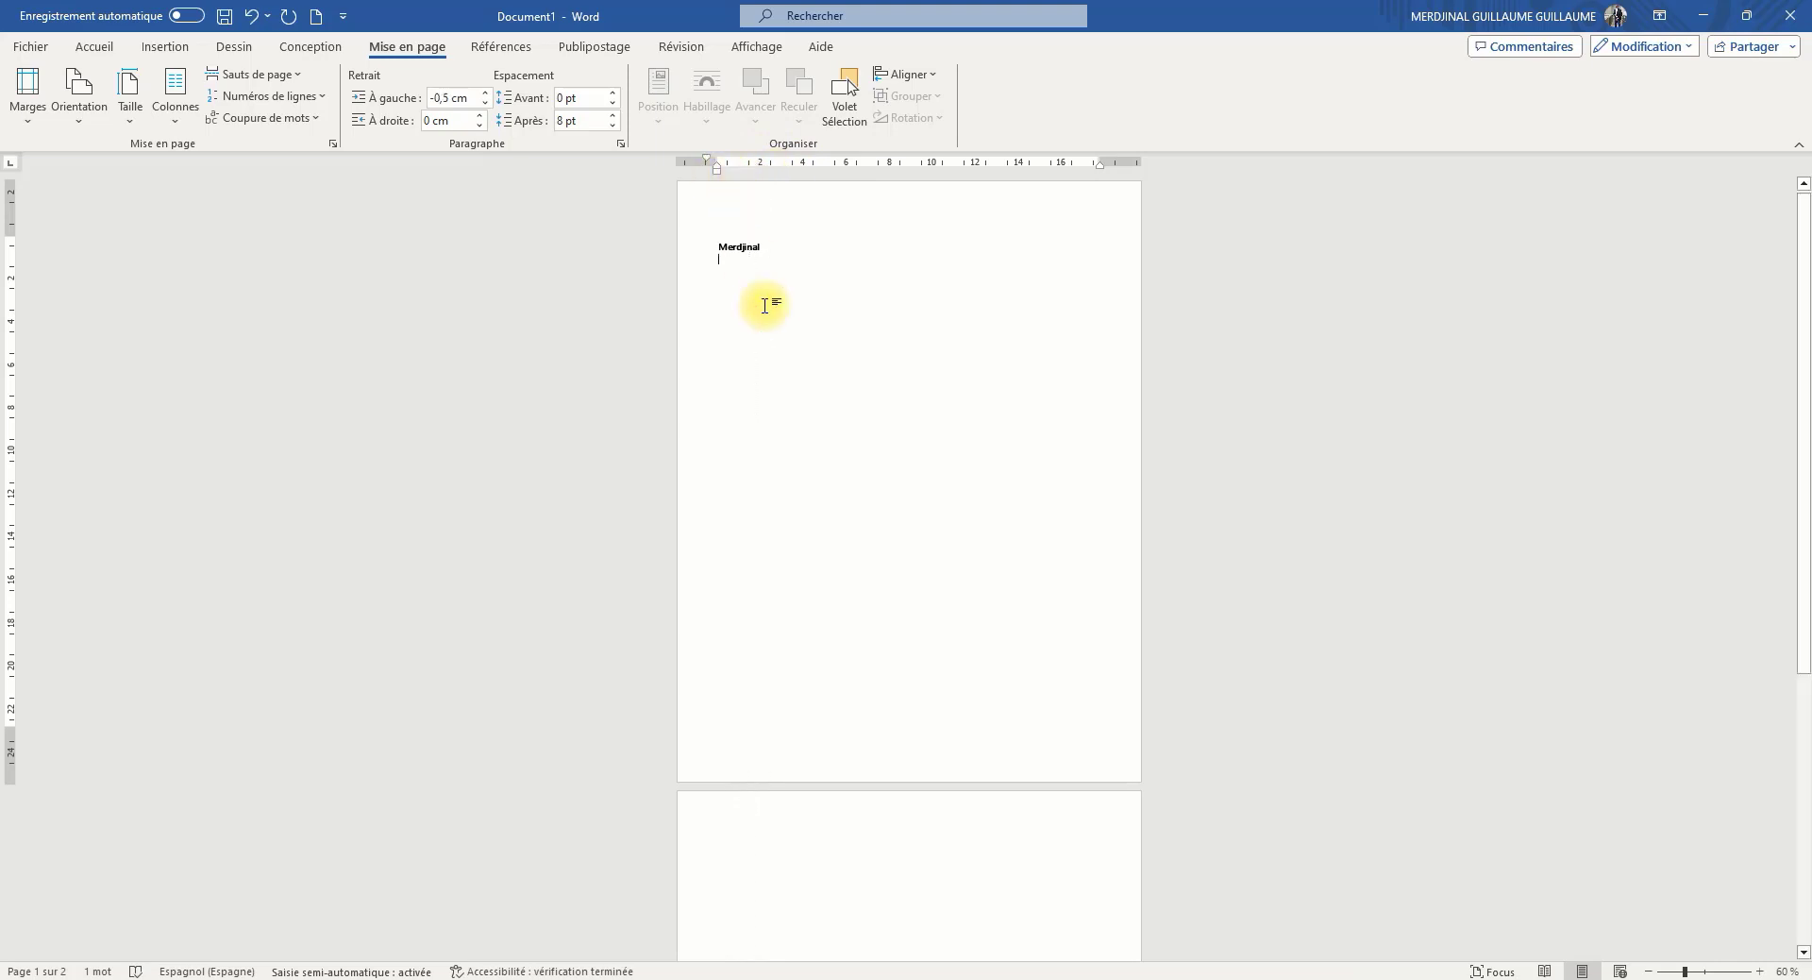
{"action": "left_click", "coordinate": [710, 248]}
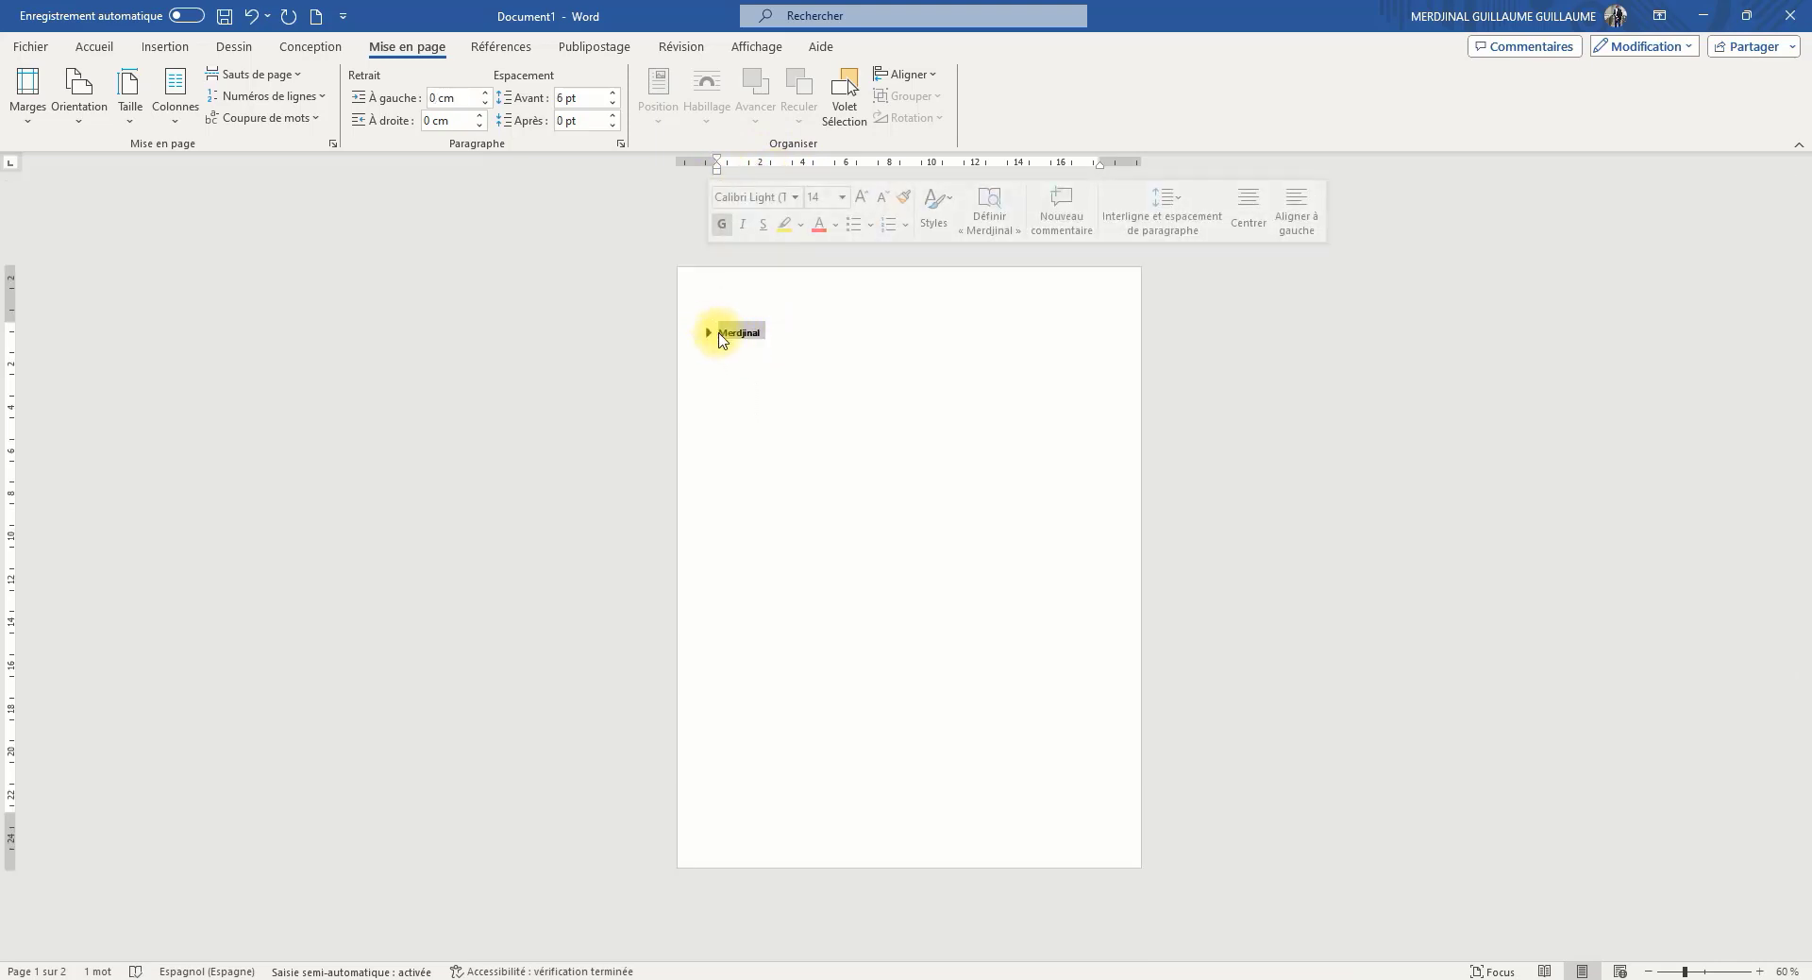
{"action": "left_click", "coordinate": [743, 328]}
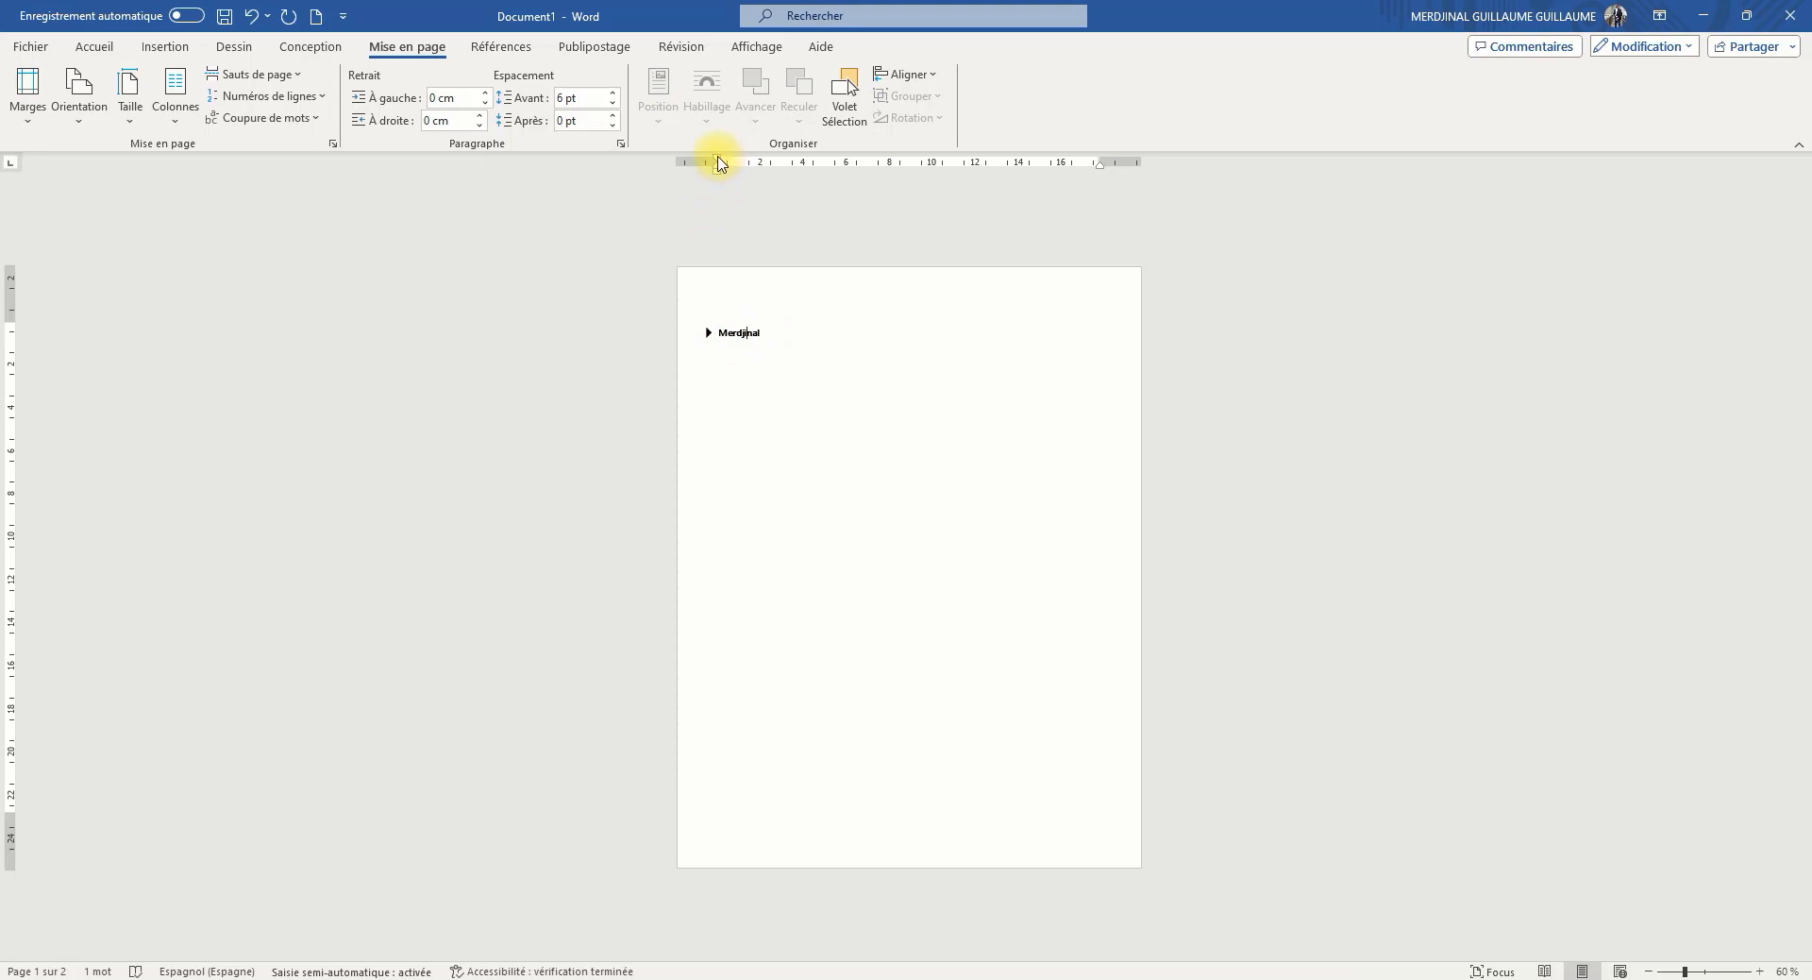
{"action": "mouse_move", "coordinate": [720, 163]}
{"action": "left_mouse_down"}
{"action": "mouse_move", "coordinate": [797, 161]}
{"action": "mouse_move", "coordinate": [708, 170]}
{"action": "mouse_move", "coordinate": [779, 179]}
{"action": "mouse_move", "coordinate": [719, 182]}
{"action": "left_mouse_up"}
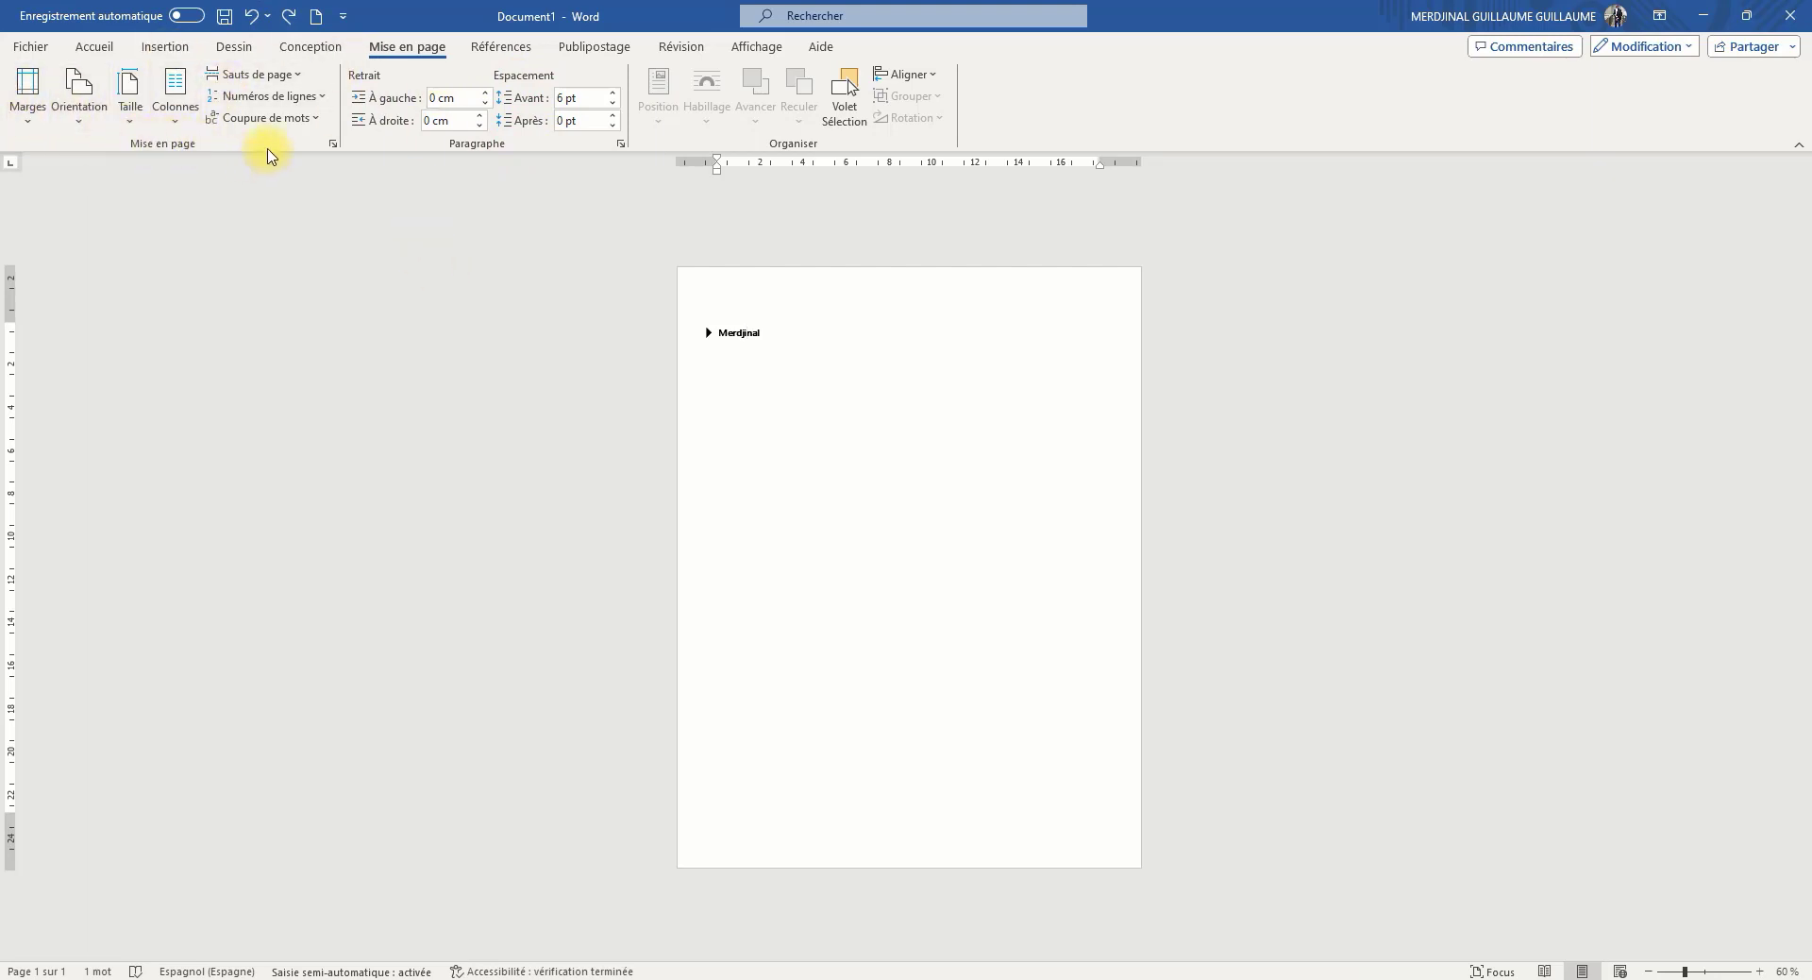
Arrange the document text in two columns (Deux) and check the remaining column options
{"action": "left_click", "coordinate": [177, 128]}
{"action": "left_click", "coordinate": [195, 213]}
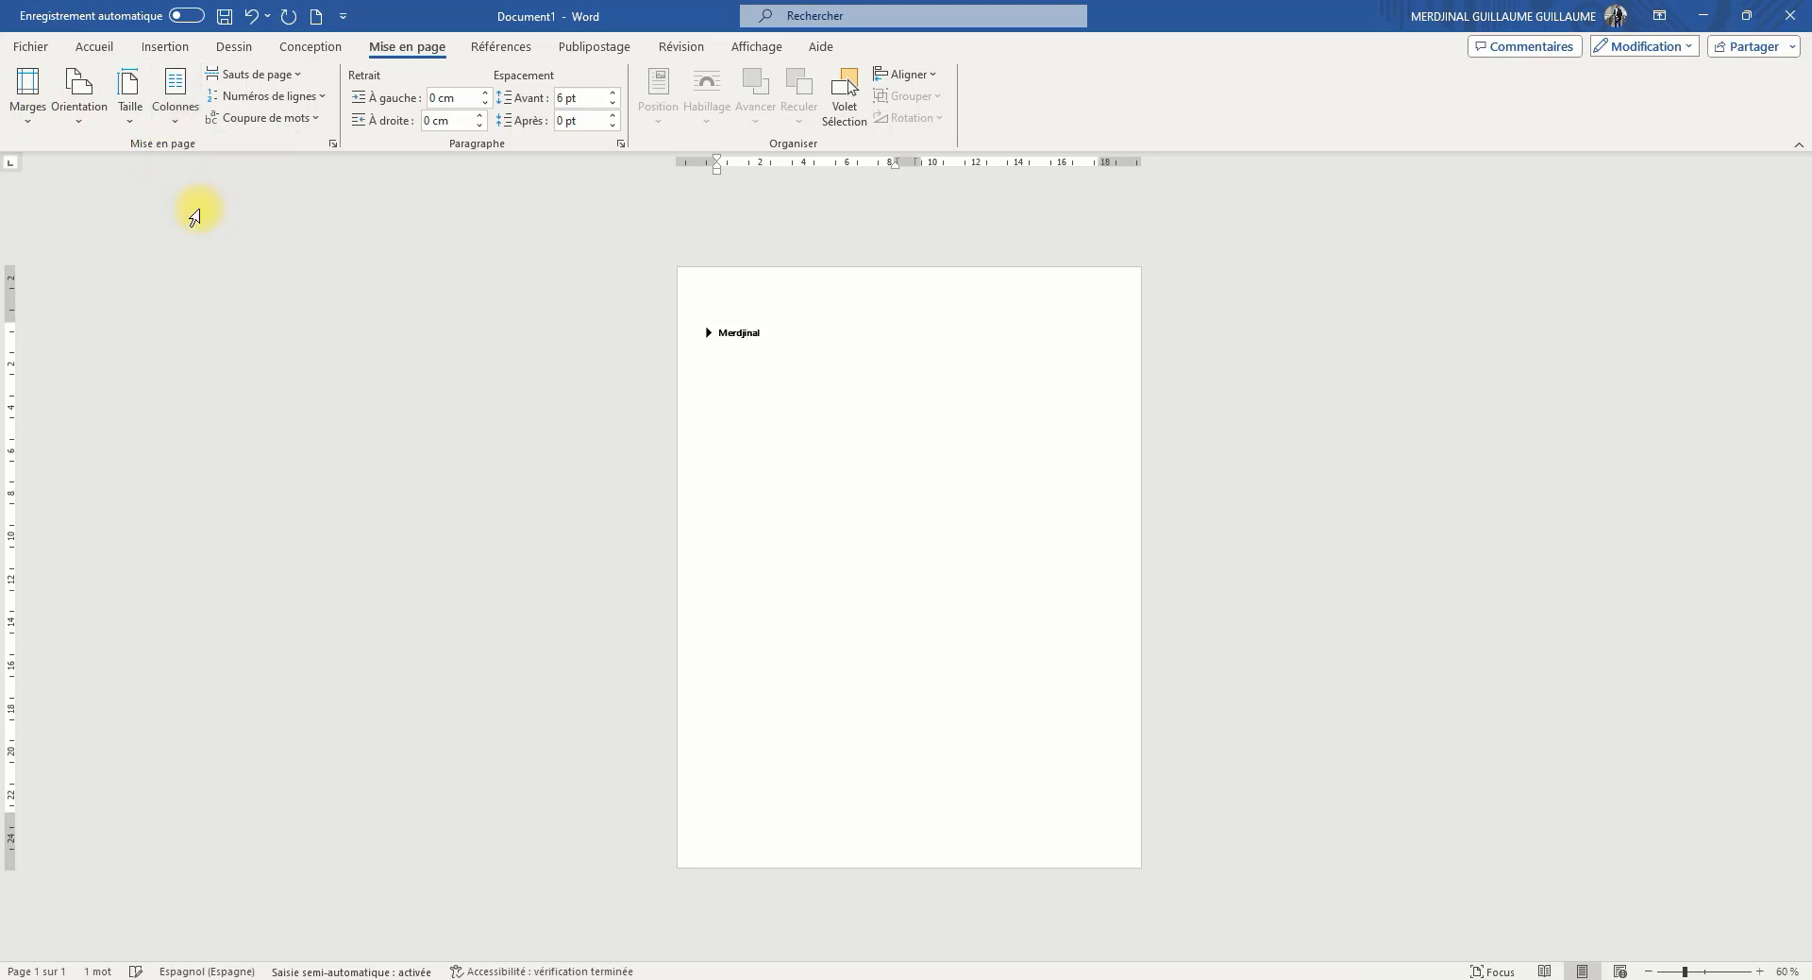
{"action": "left_click", "coordinate": [185, 131]}
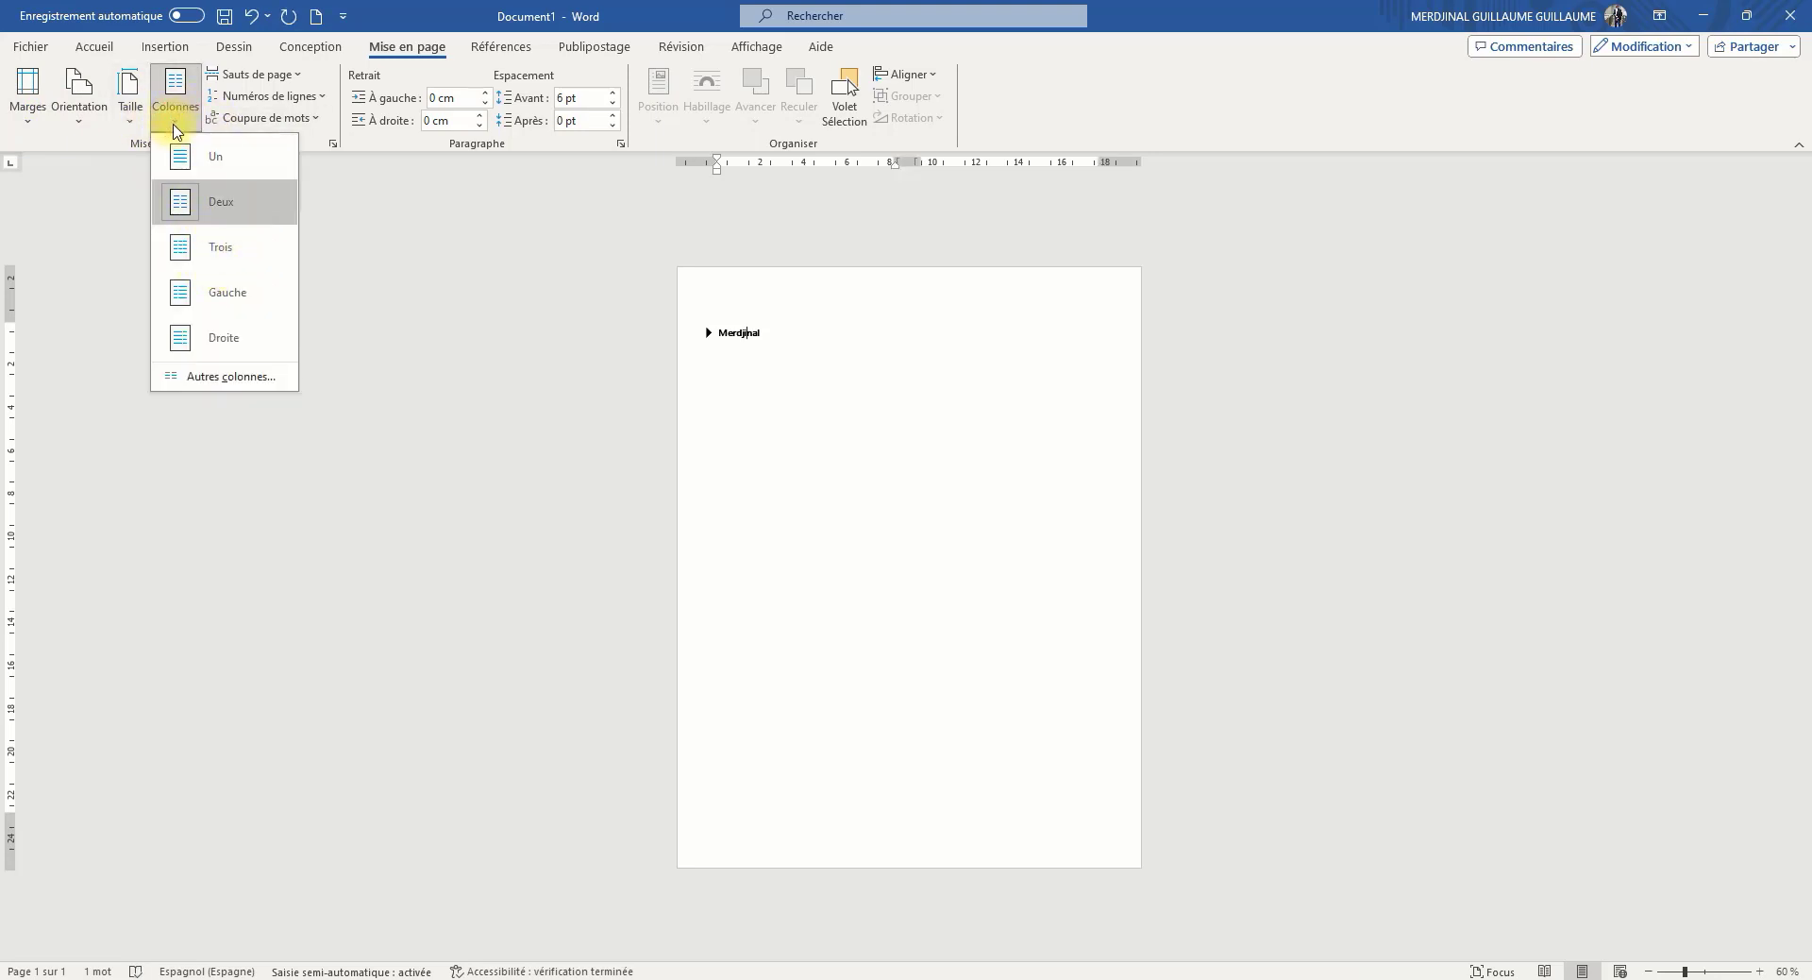
{"action": "left_click", "coordinate": [177, 118]}
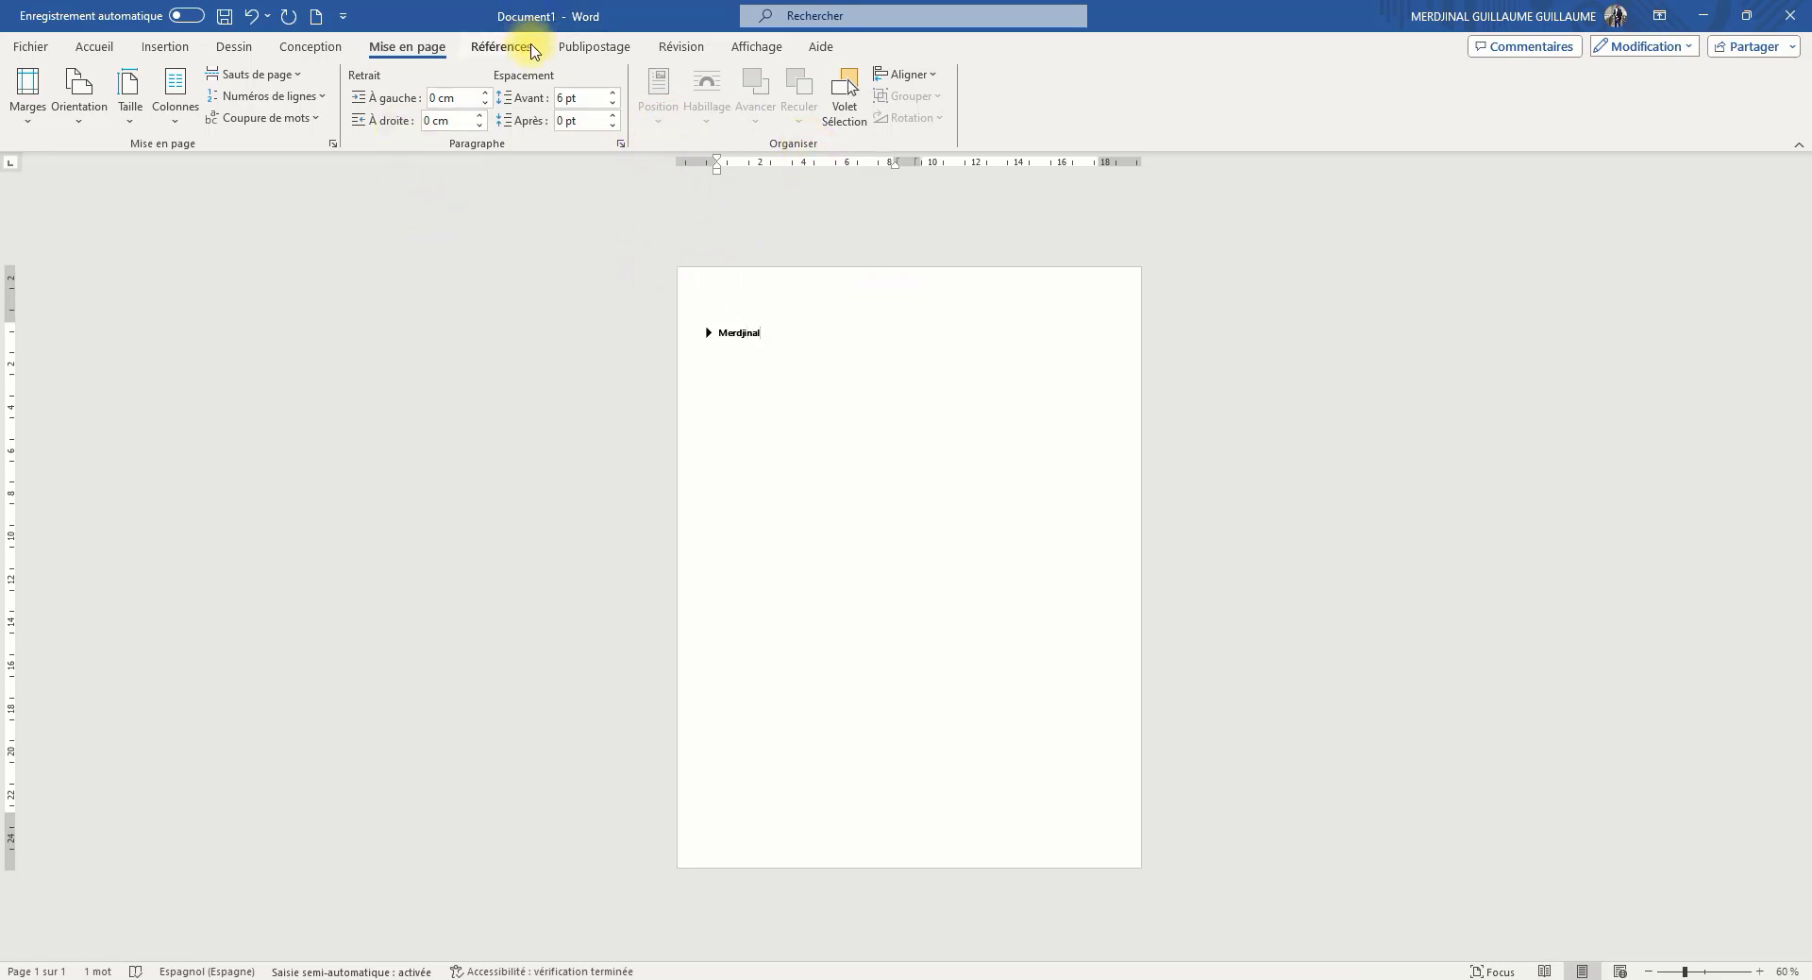
Draw a rectangle about 17.3 cm wide and 7 cm high on the page below the heading
{"action": "left_click", "coordinate": [165, 46]}
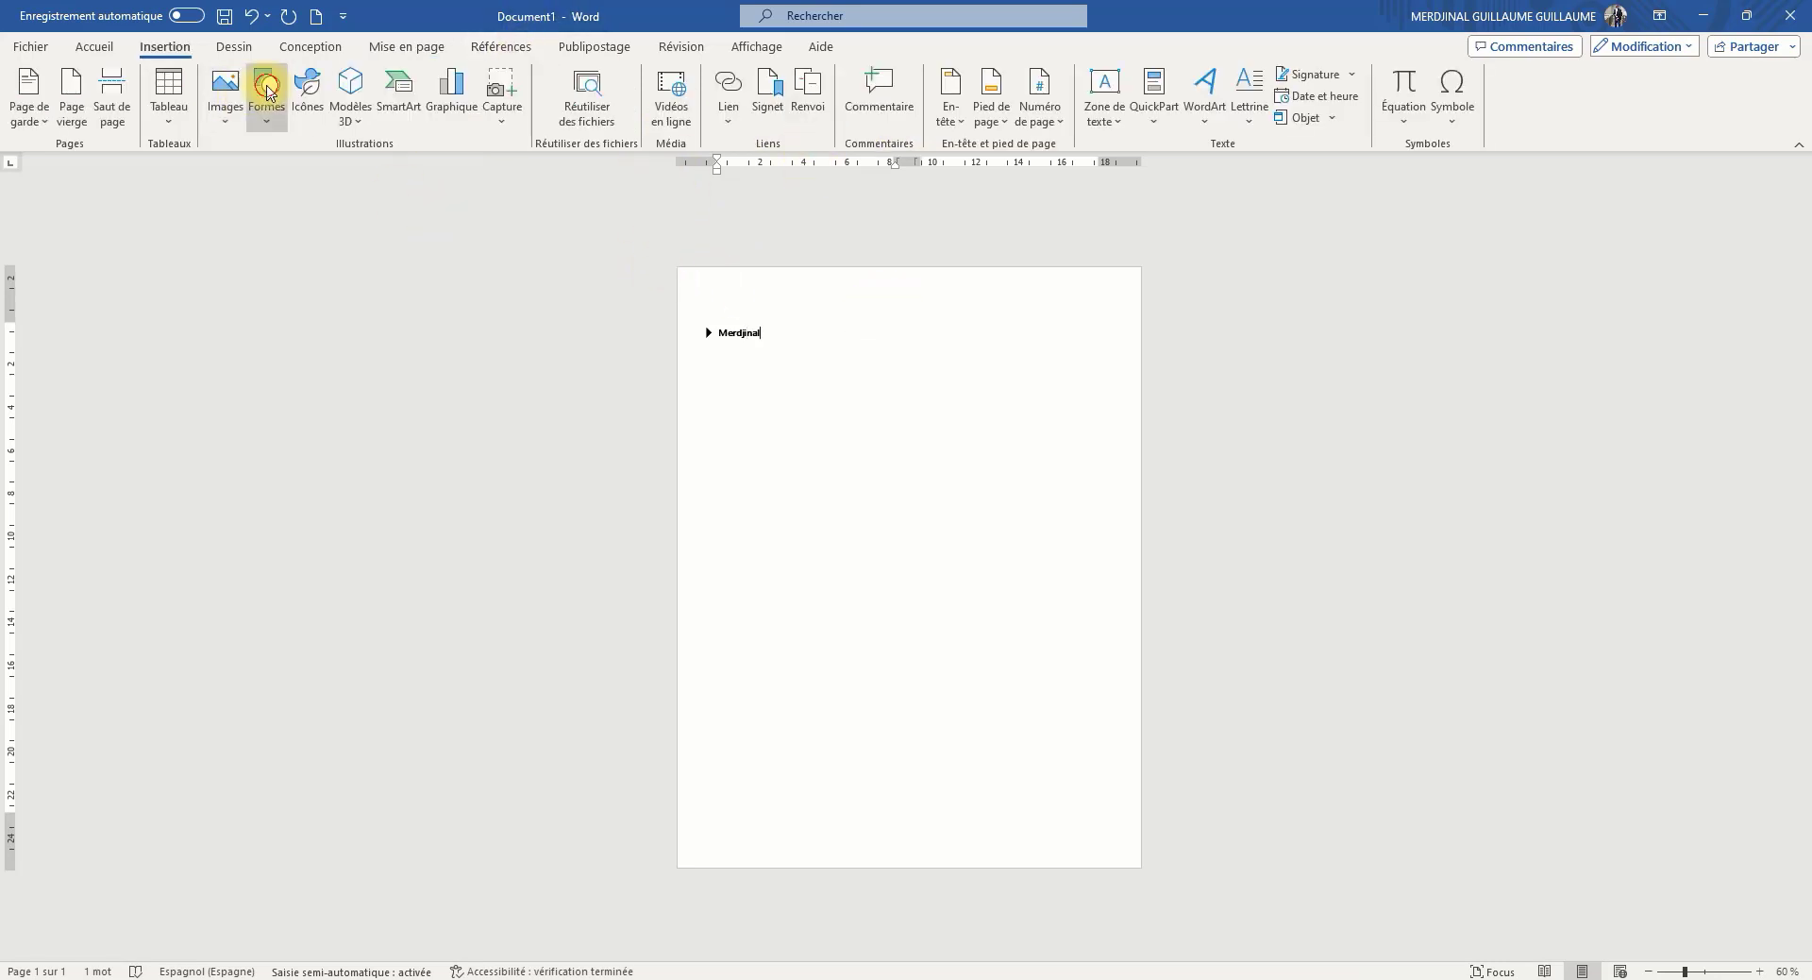
{"action": "left_click", "coordinate": [267, 95]}
{"action": "left_click", "coordinate": [307, 175]}
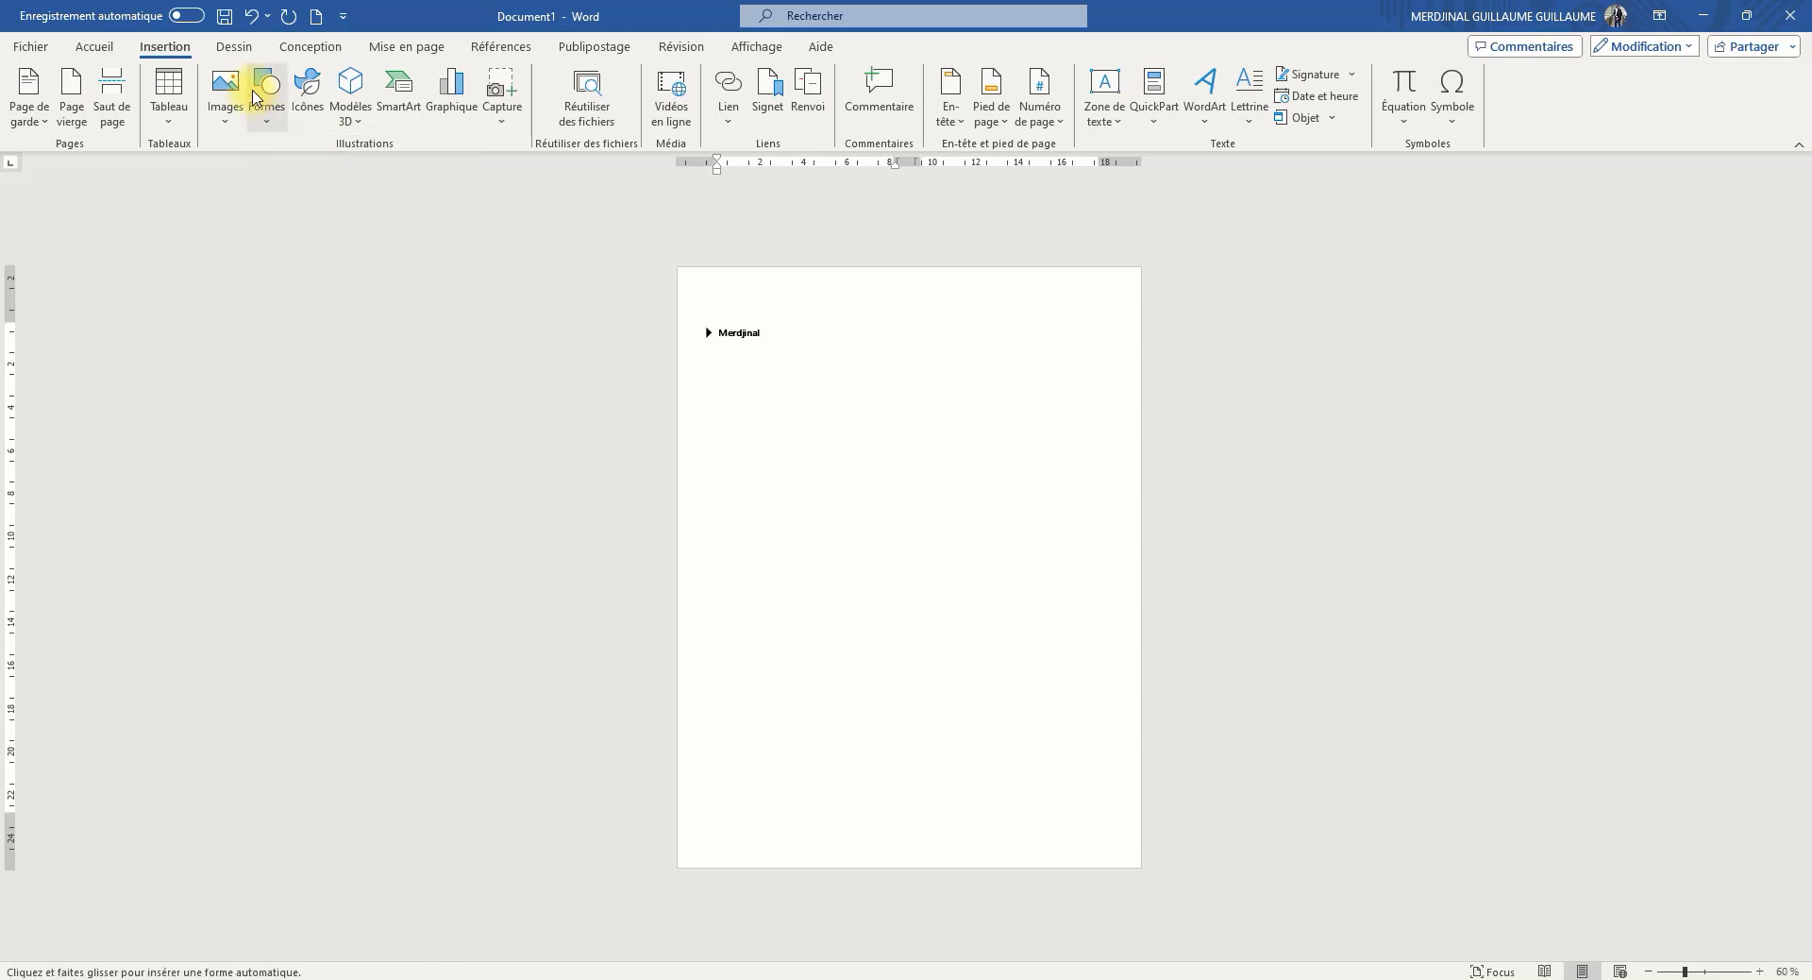
{"action": "left_click", "coordinate": [259, 86]}
{"action": "left_click", "coordinate": [319, 182]}
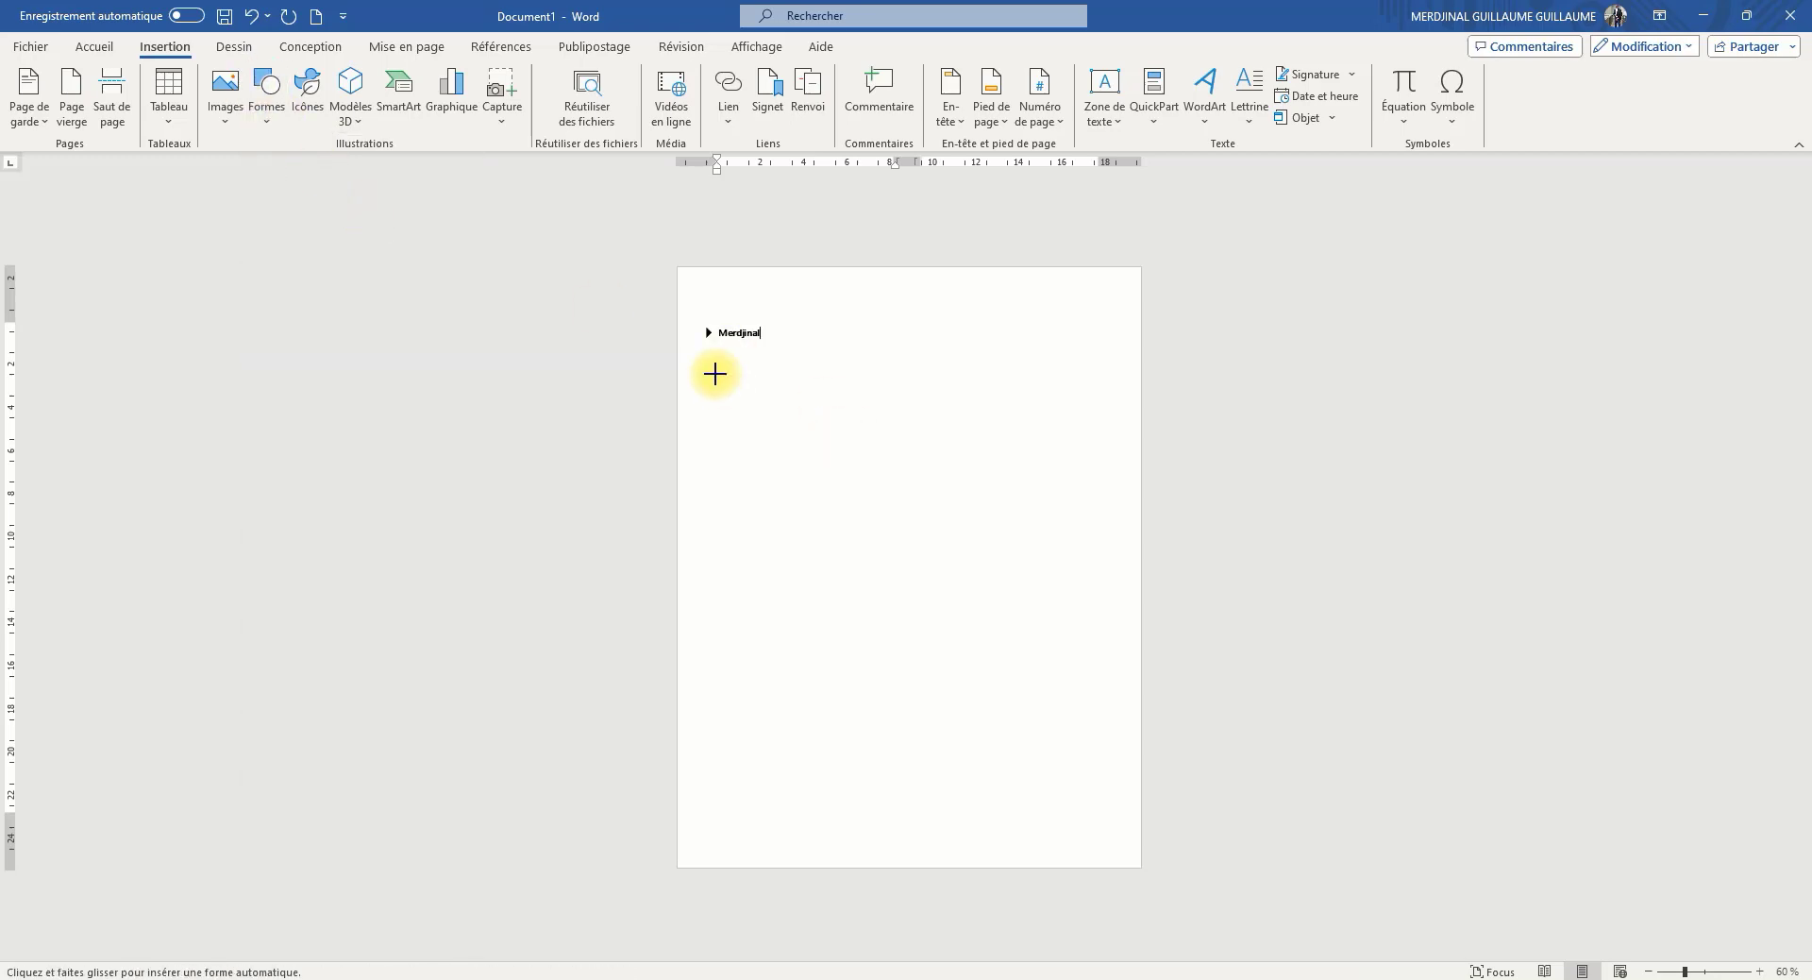
{"action": "left_click_drag", "start_coordinate": [714, 373], "coordinate": [1090, 524]}
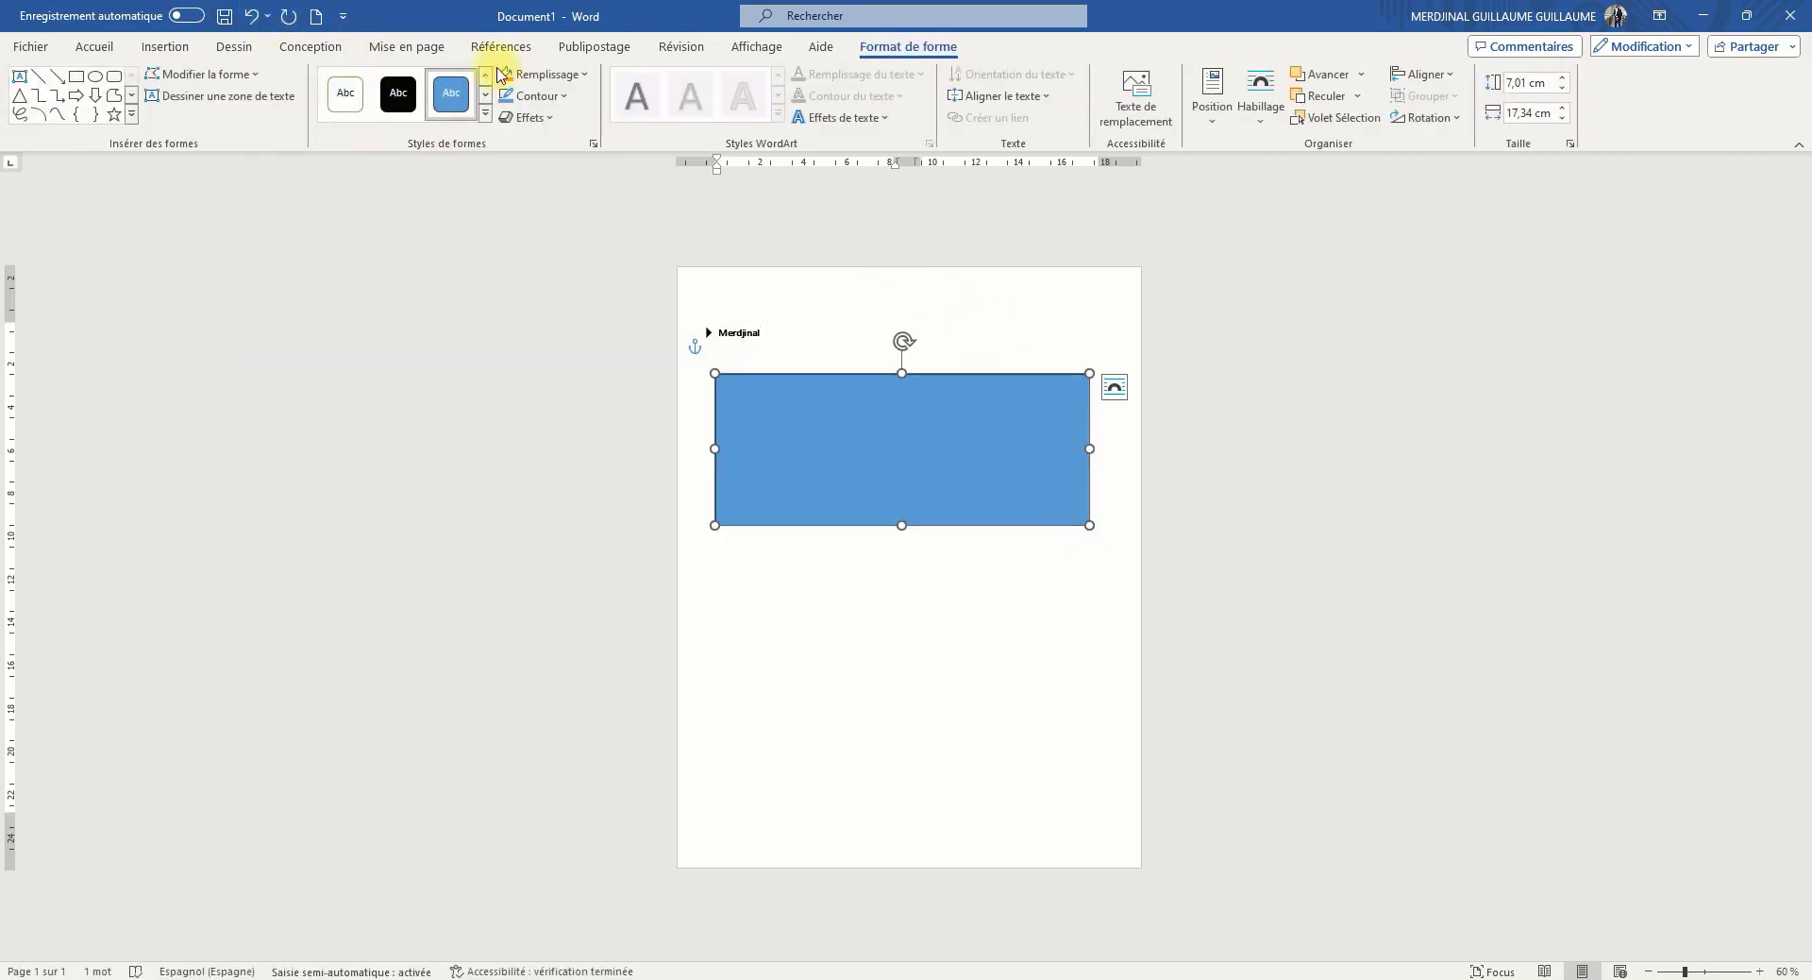
Move the rectangle up over the heading and bring it forward with Premier plan and Avancer
{"action": "left_click", "coordinate": [401, 50]}
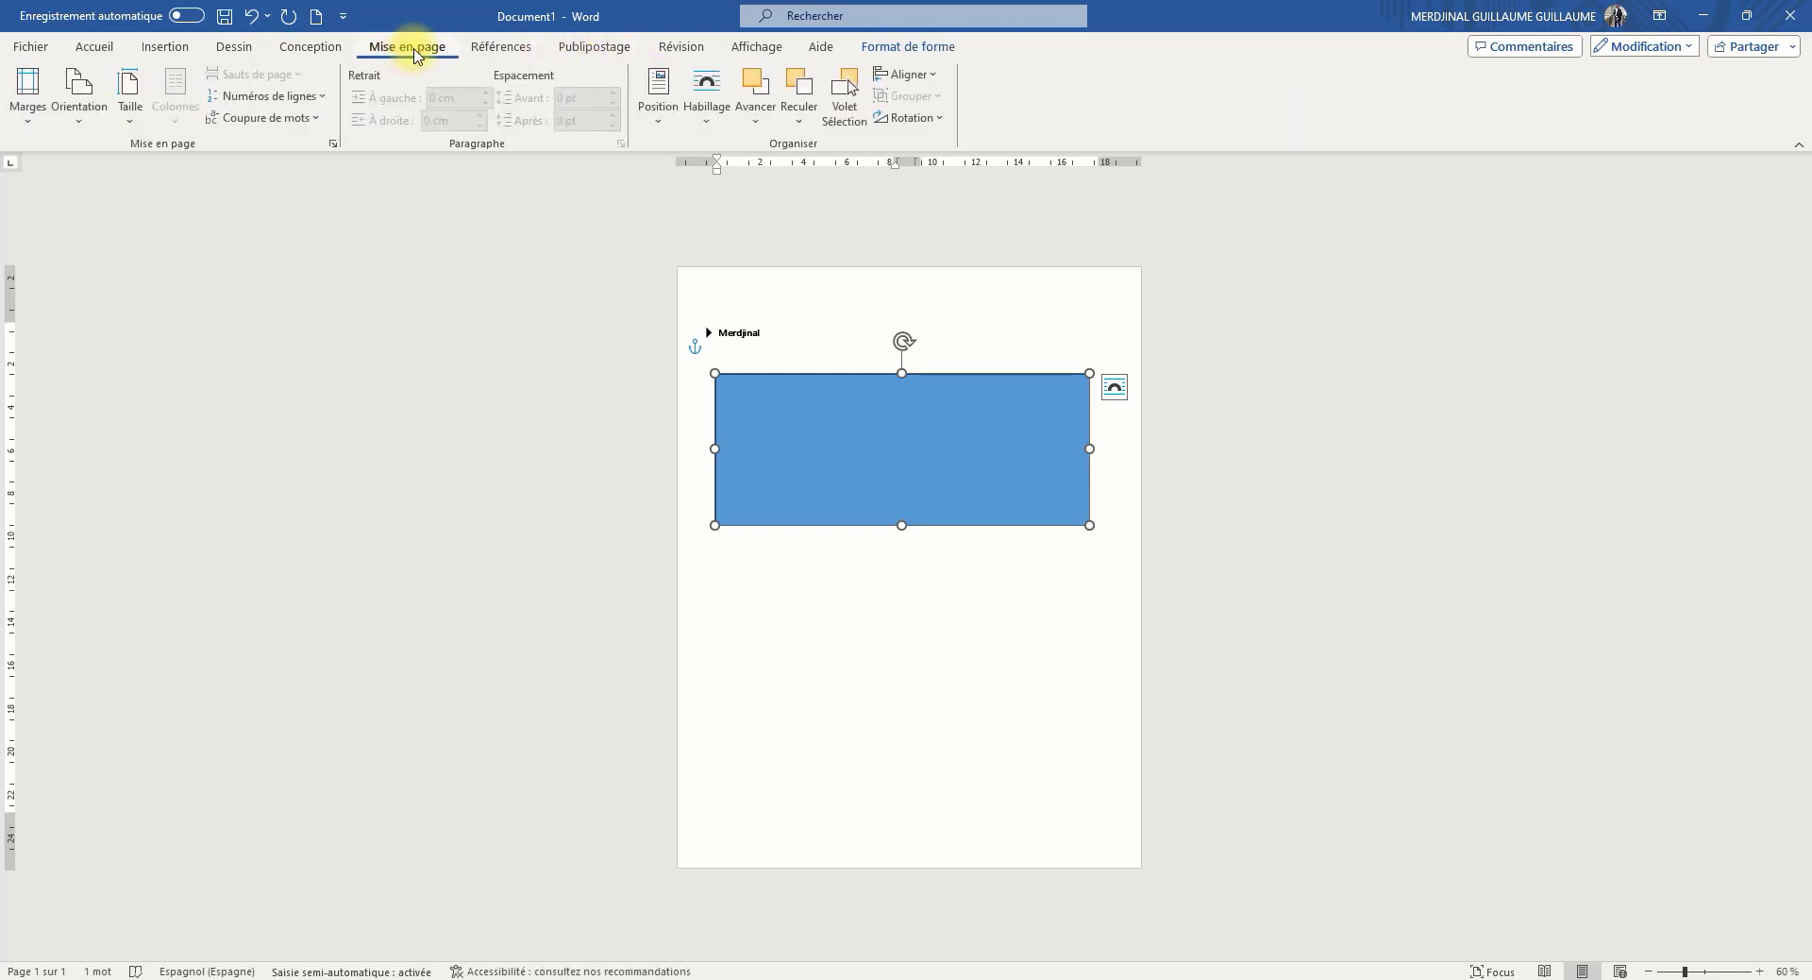
{"action": "left_click_drag", "start_coordinate": [879, 437], "coordinate": [868, 373]}
{"action": "left_click", "coordinate": [757, 128]}
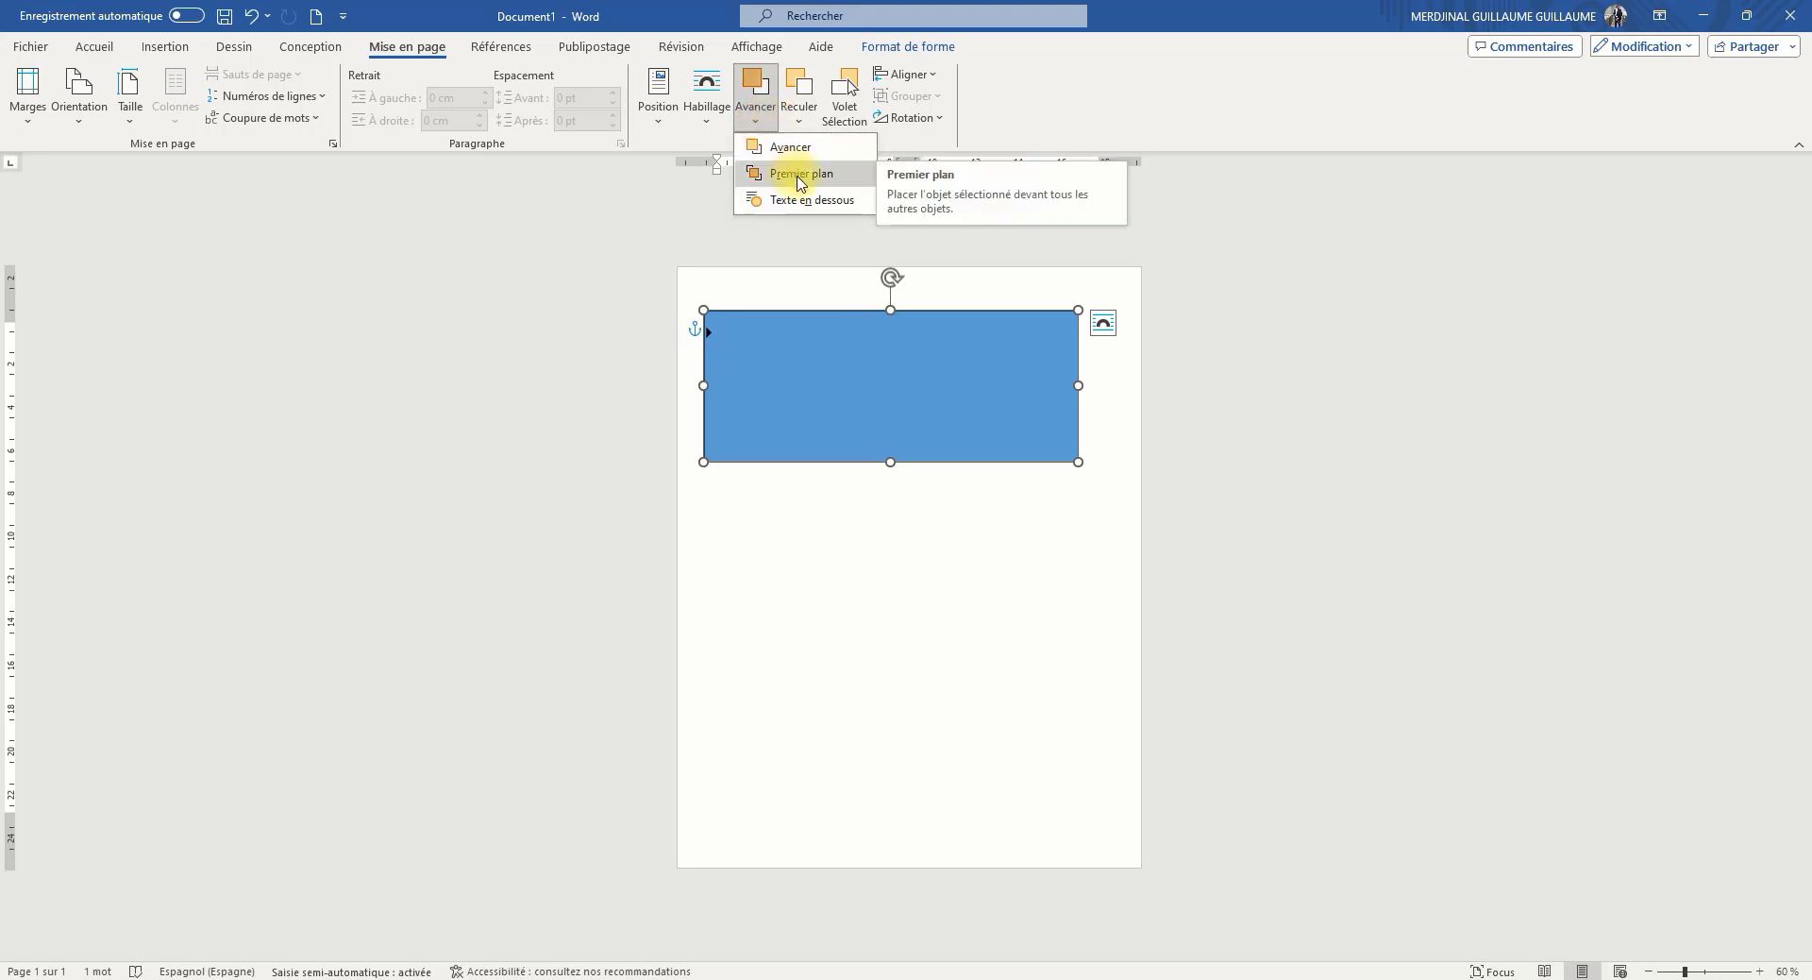
{"action": "left_click", "coordinate": [810, 174]}
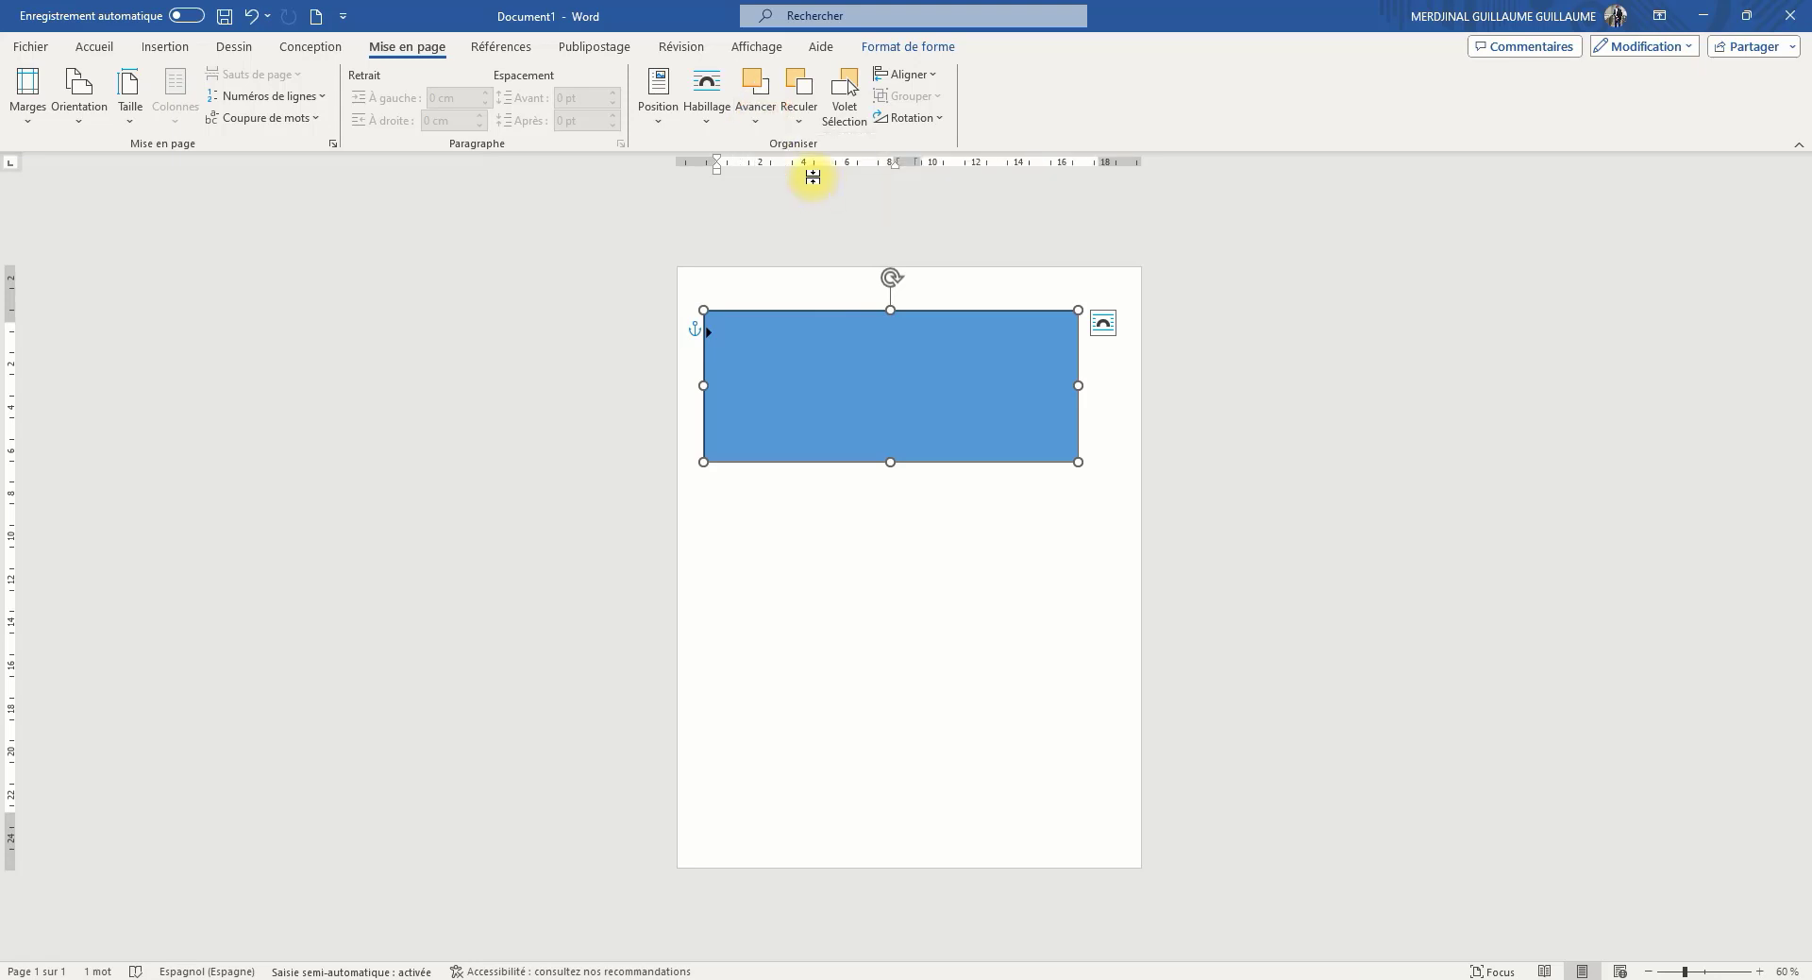
{"action": "left_click", "coordinate": [755, 99]}
{"action": "left_click", "coordinate": [796, 149]}
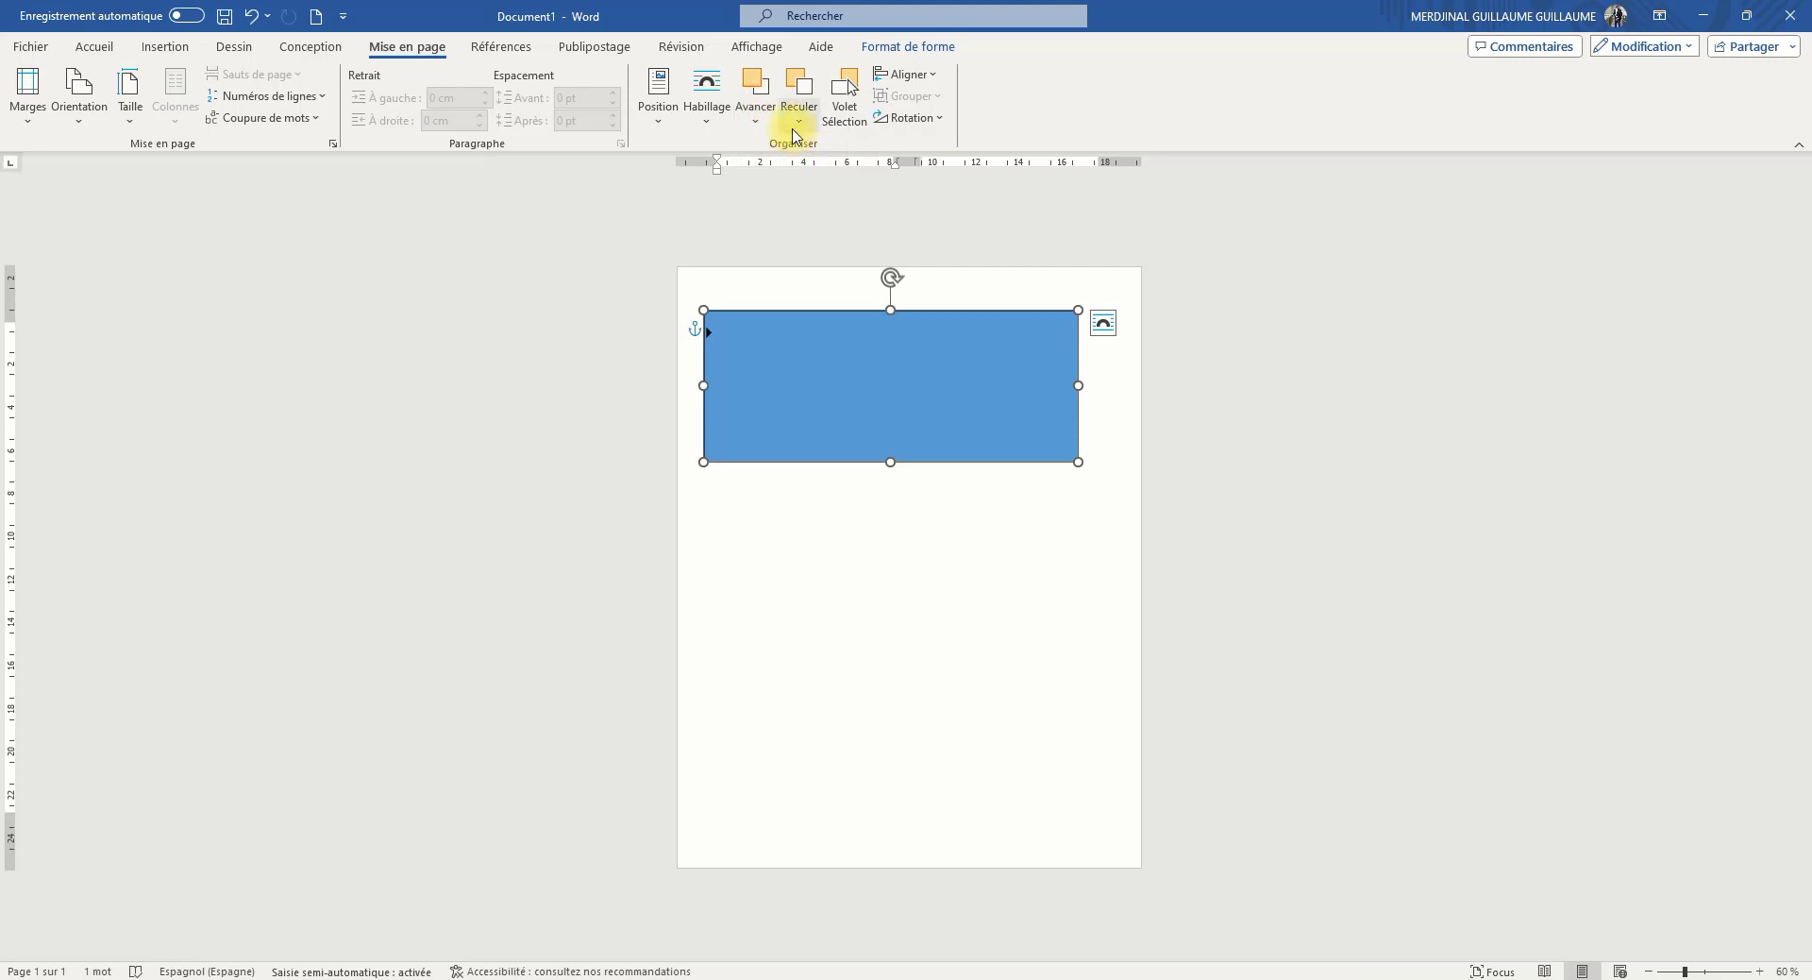
Push the rectangle backward in the stacking order with Arrière-plan and Reculer
{"action": "left_click", "coordinate": [799, 119]}
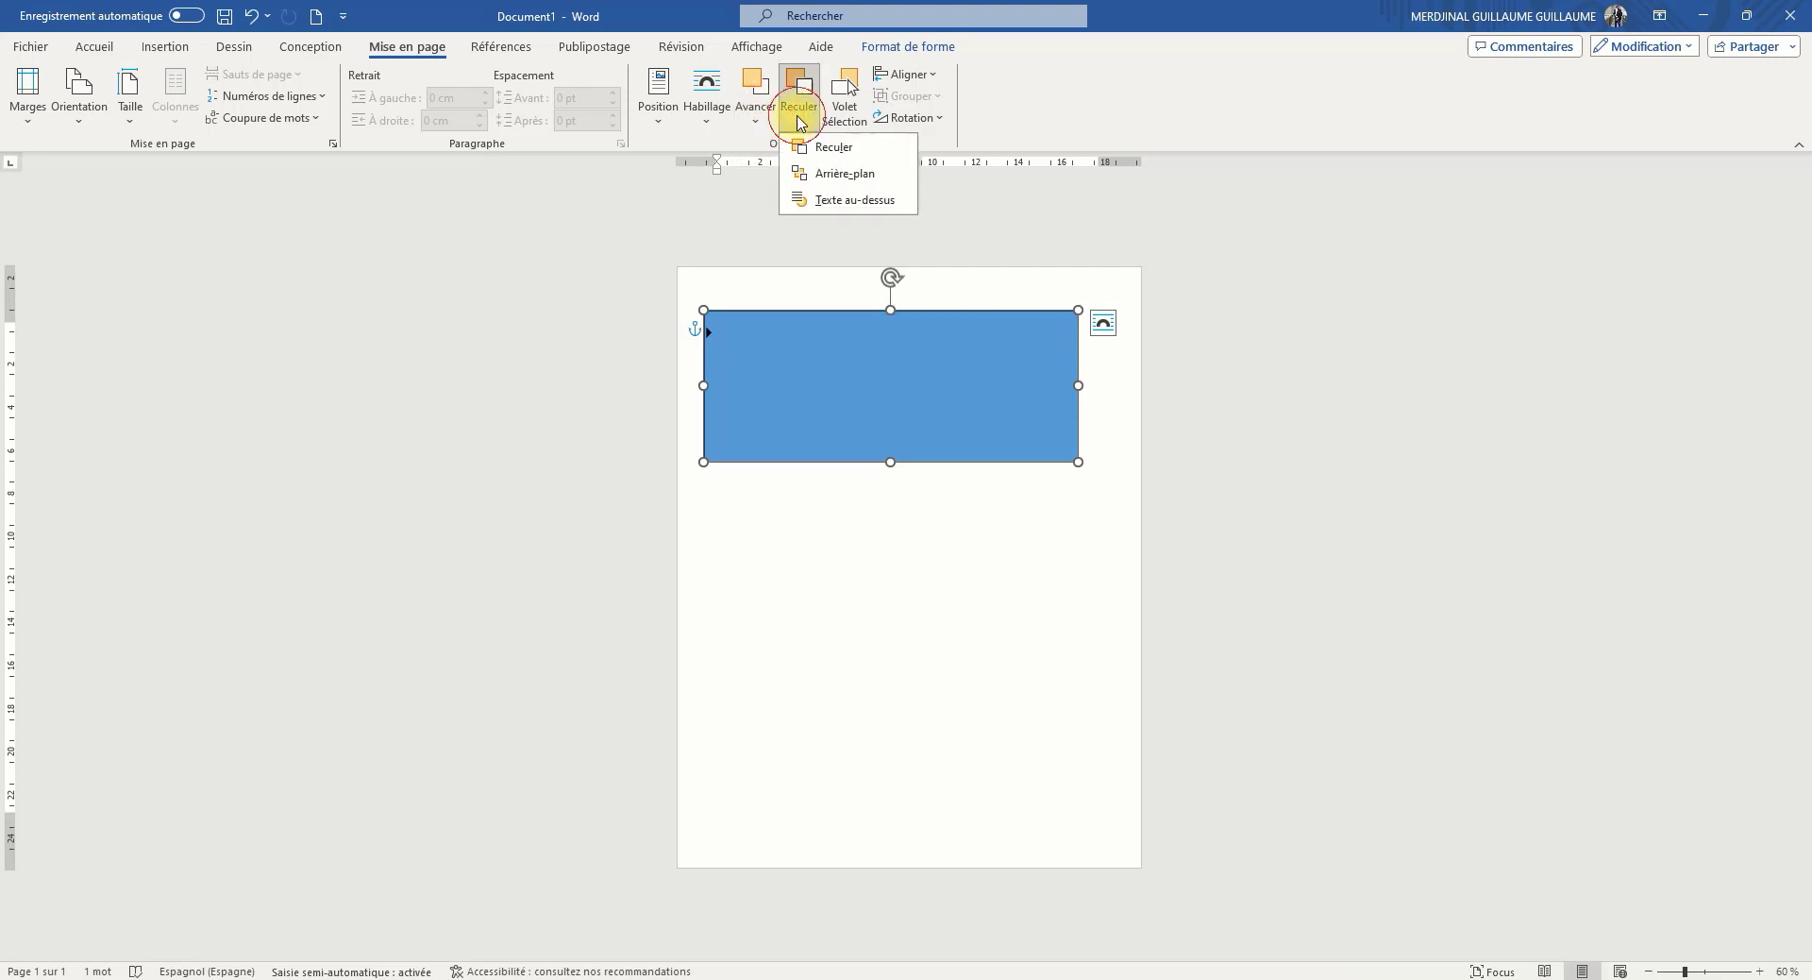
{"action": "left_click", "coordinate": [848, 175]}
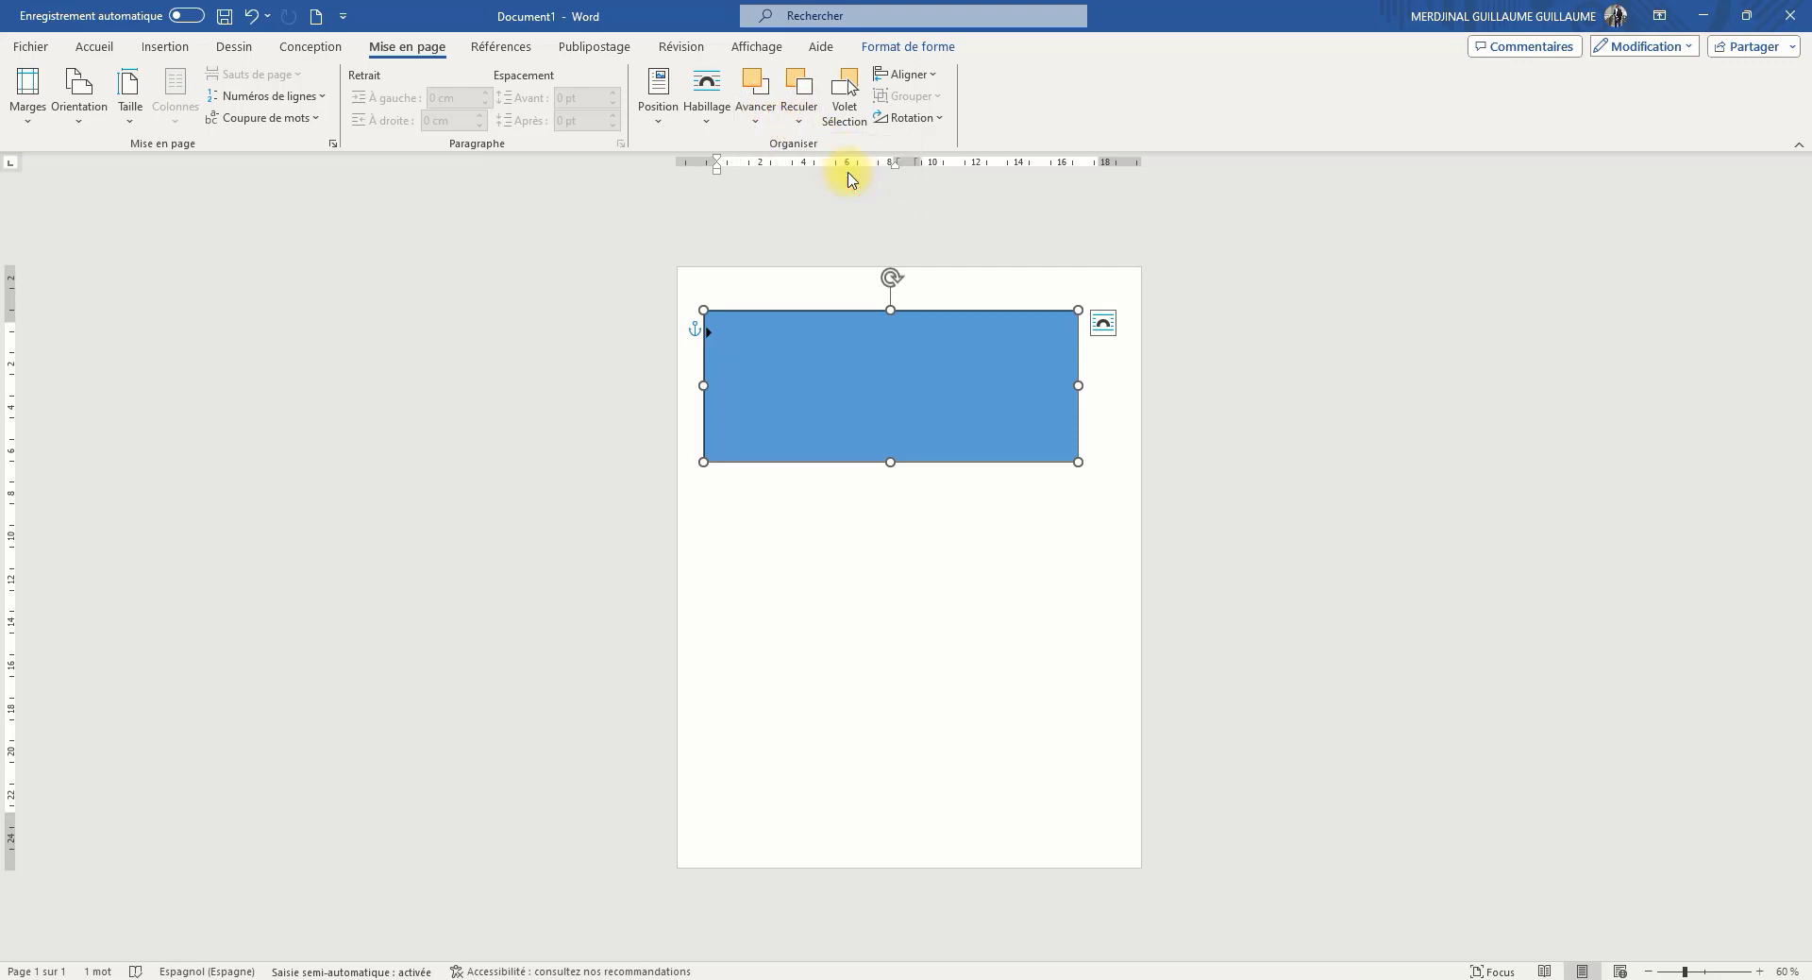
{"action": "left_click", "coordinate": [812, 120]}
{"action": "left_click", "coordinate": [850, 151]}
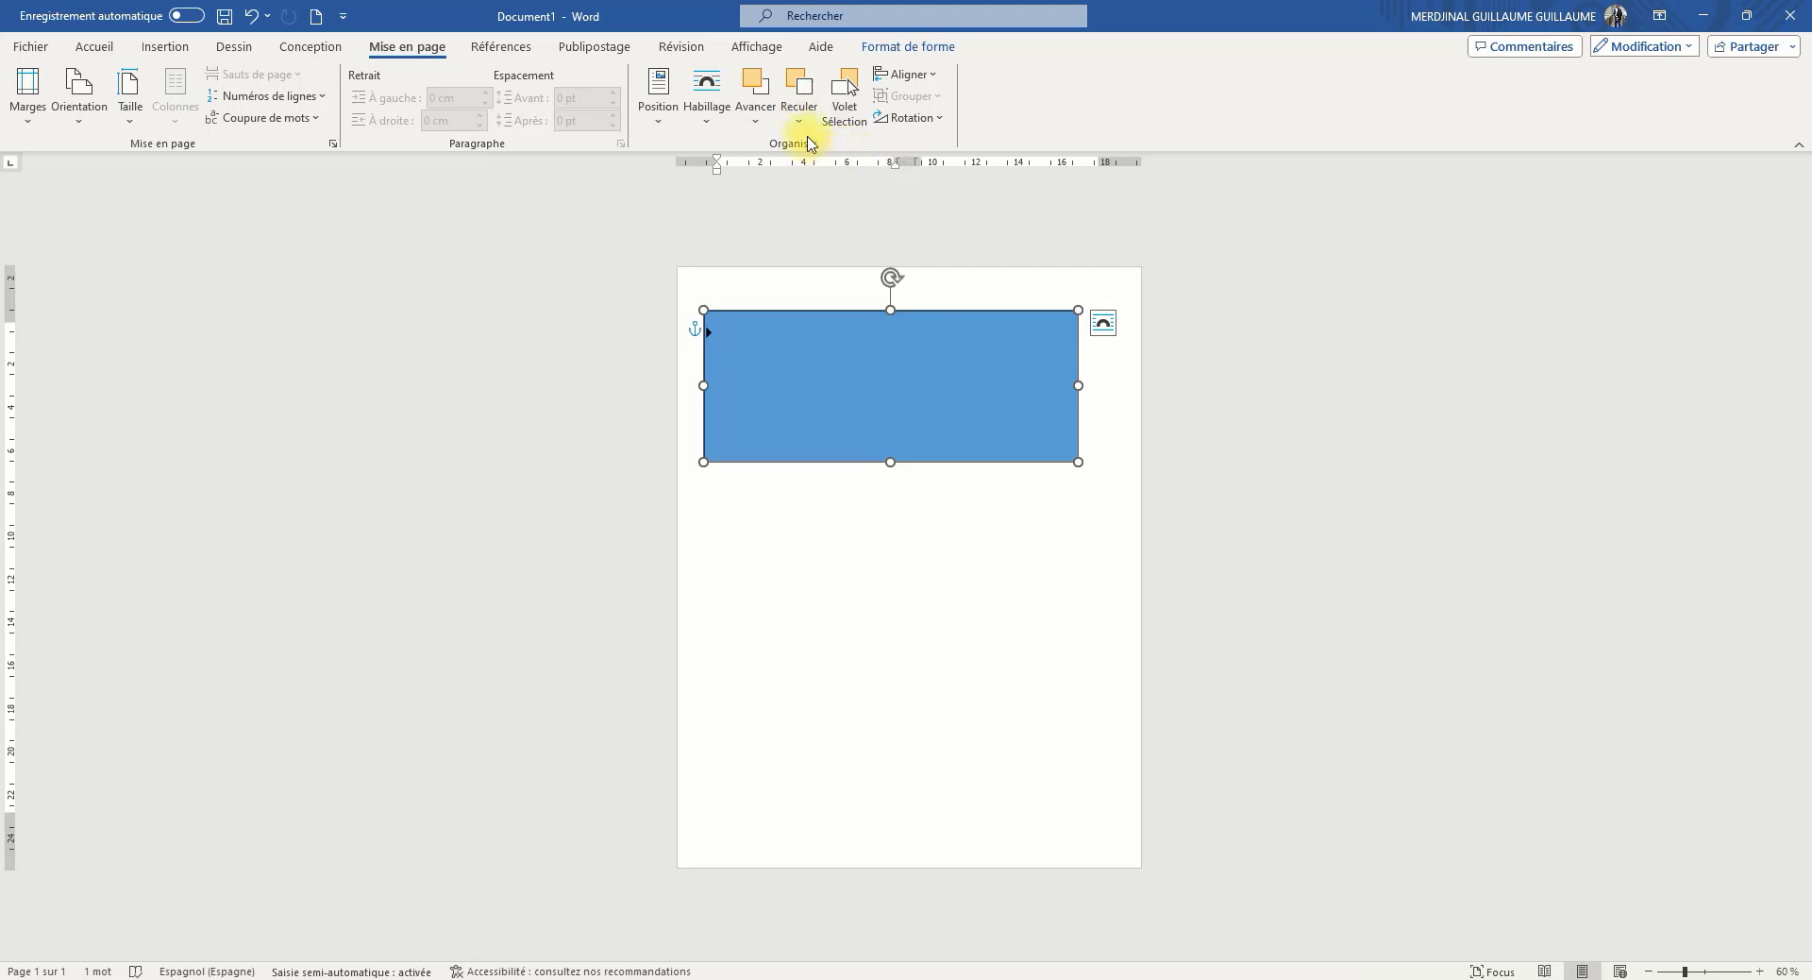
Shift the rectangle slightly upward and set its text wrapping to Derrière le texte
{"action": "mouse_move", "coordinate": [898, 409]}
{"action": "left_mouse_down"}
{"action": "mouse_move", "coordinate": [906, 477]}
{"action": "mouse_move", "coordinate": [896, 385]}
{"action": "left_mouse_up"}
{"action": "left_click", "coordinate": [1097, 301]}
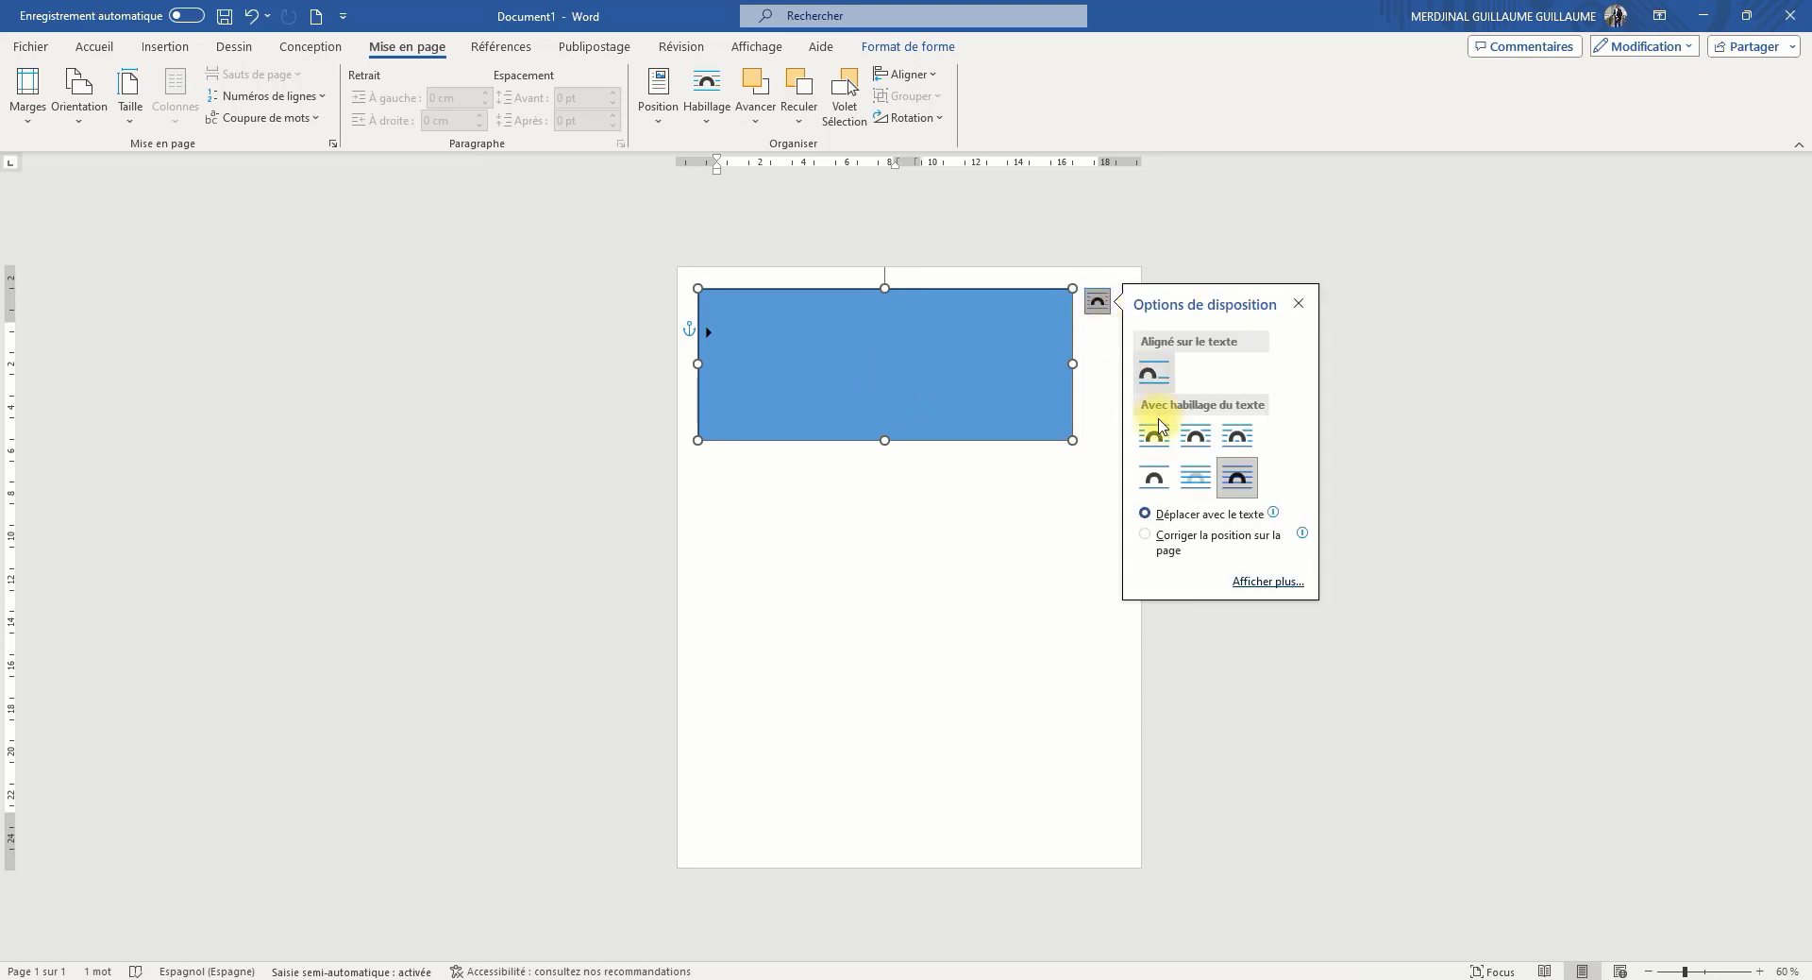
{"action": "left_click", "coordinate": [1197, 480]}
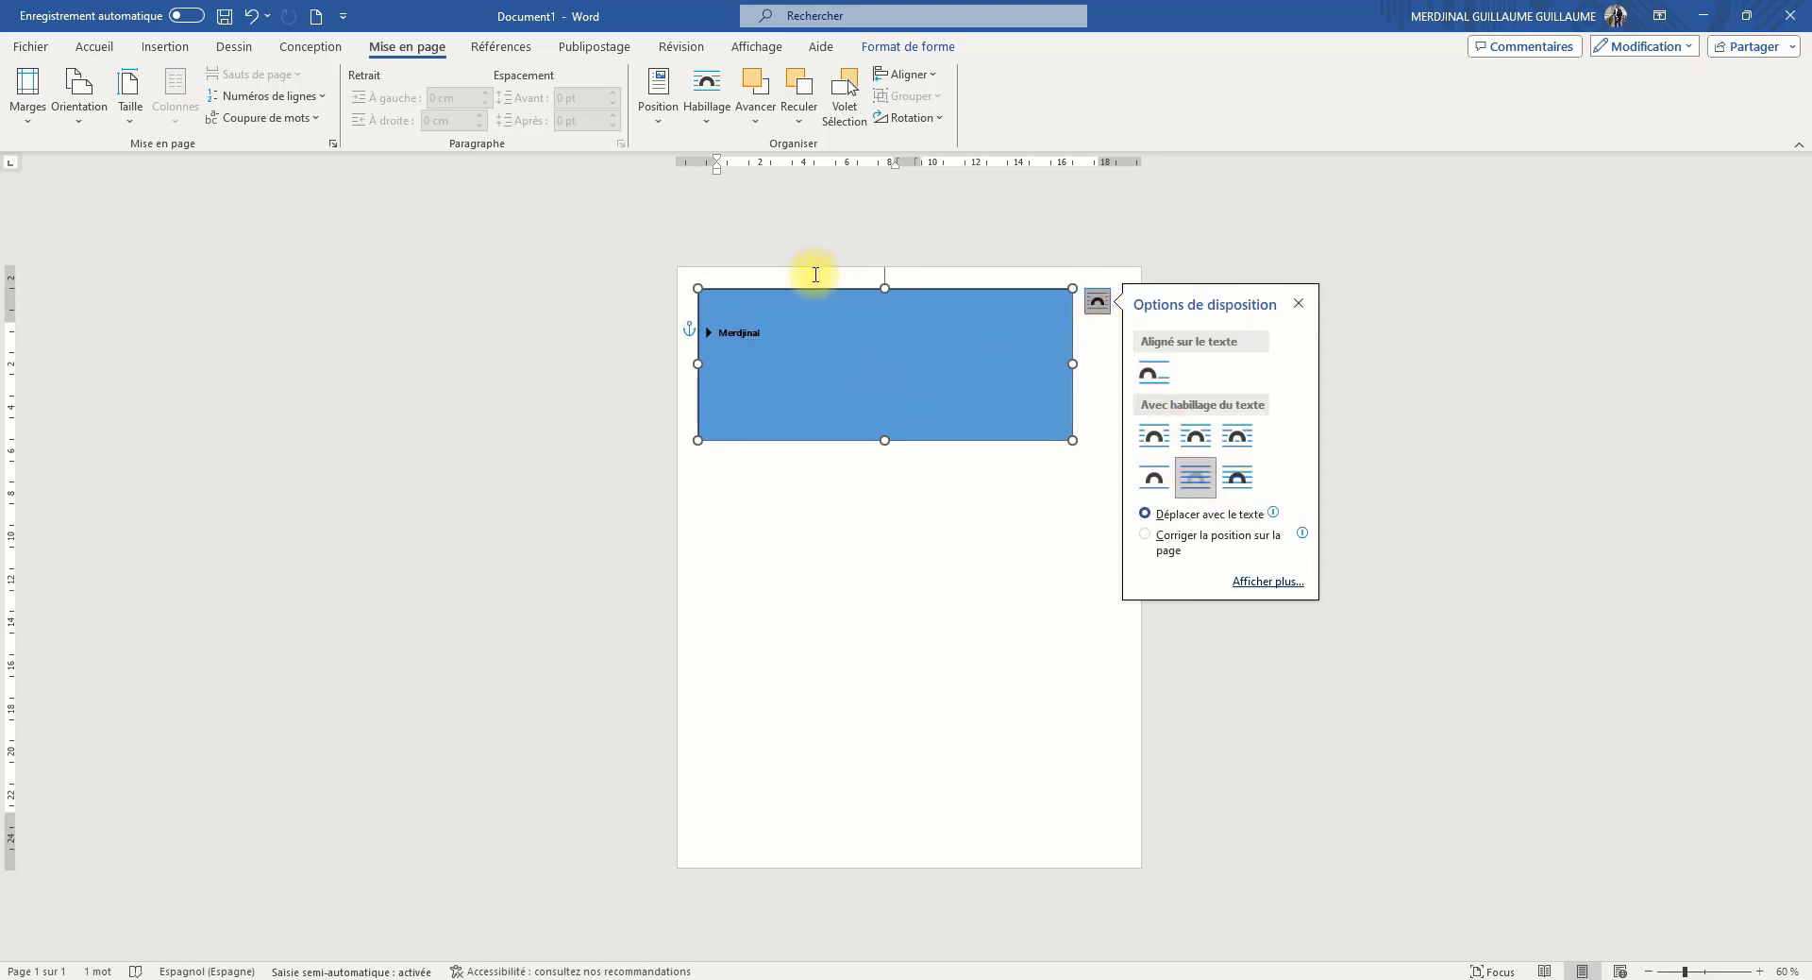
{"action": "left_click", "coordinate": [707, 106]}
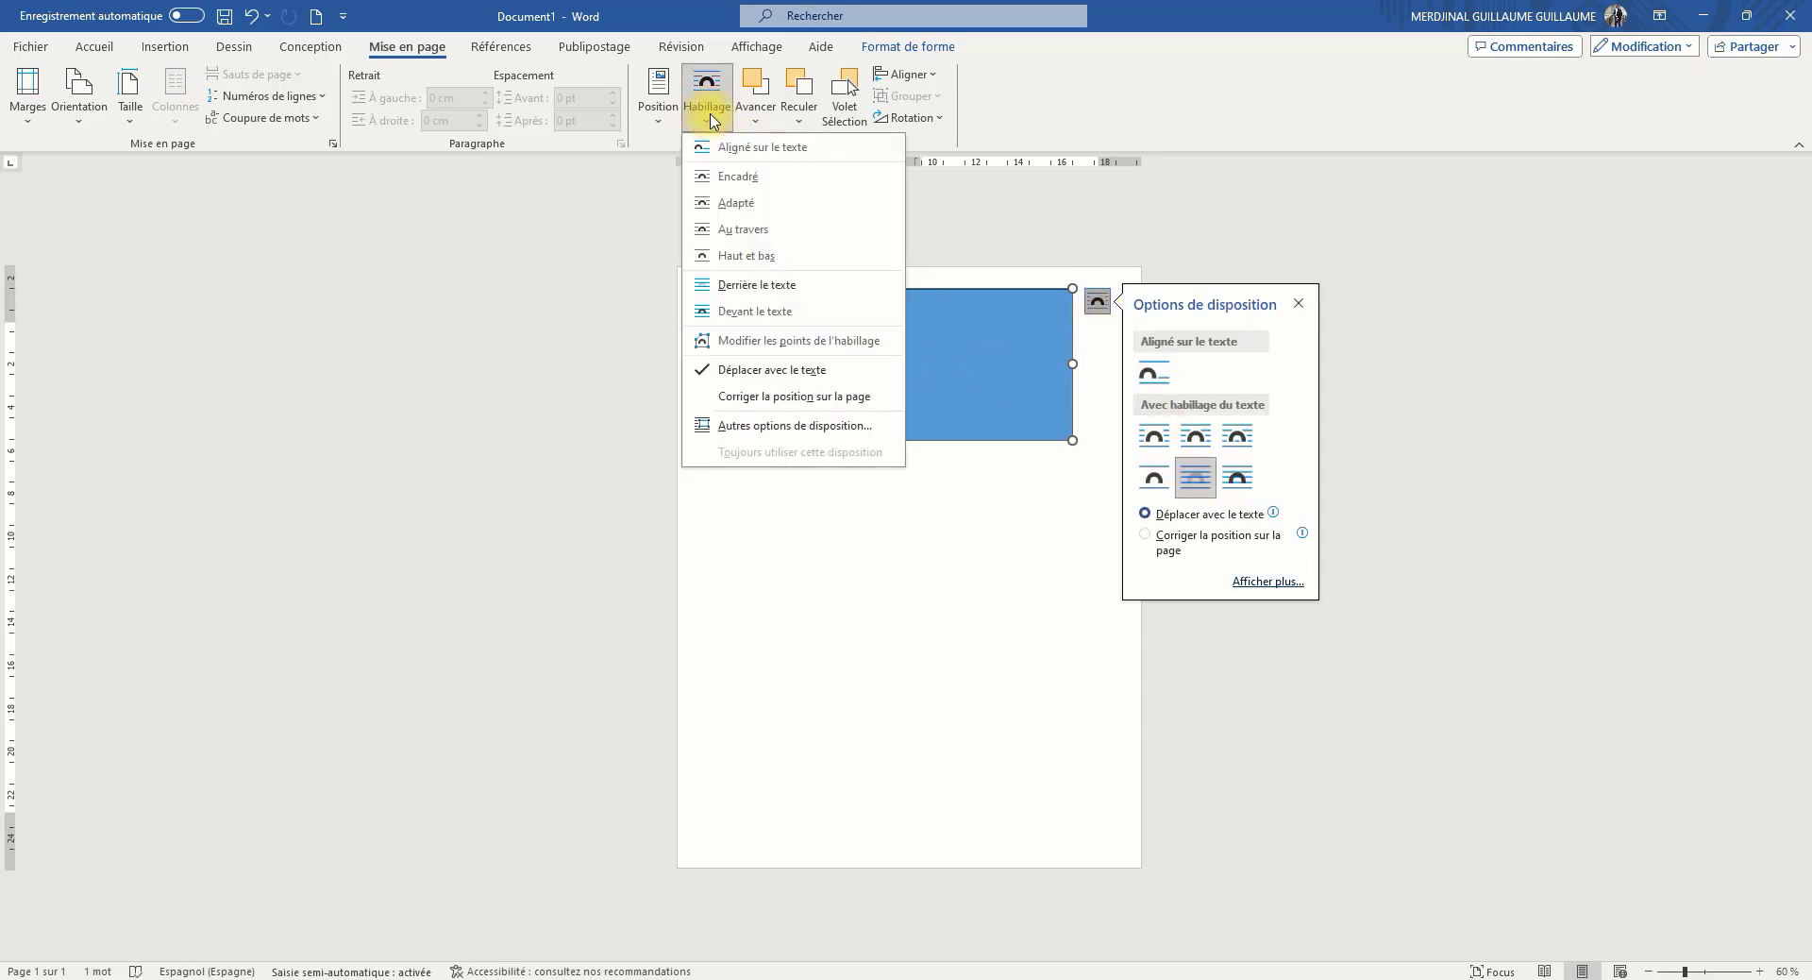
{"action": "left_click", "coordinate": [766, 285]}
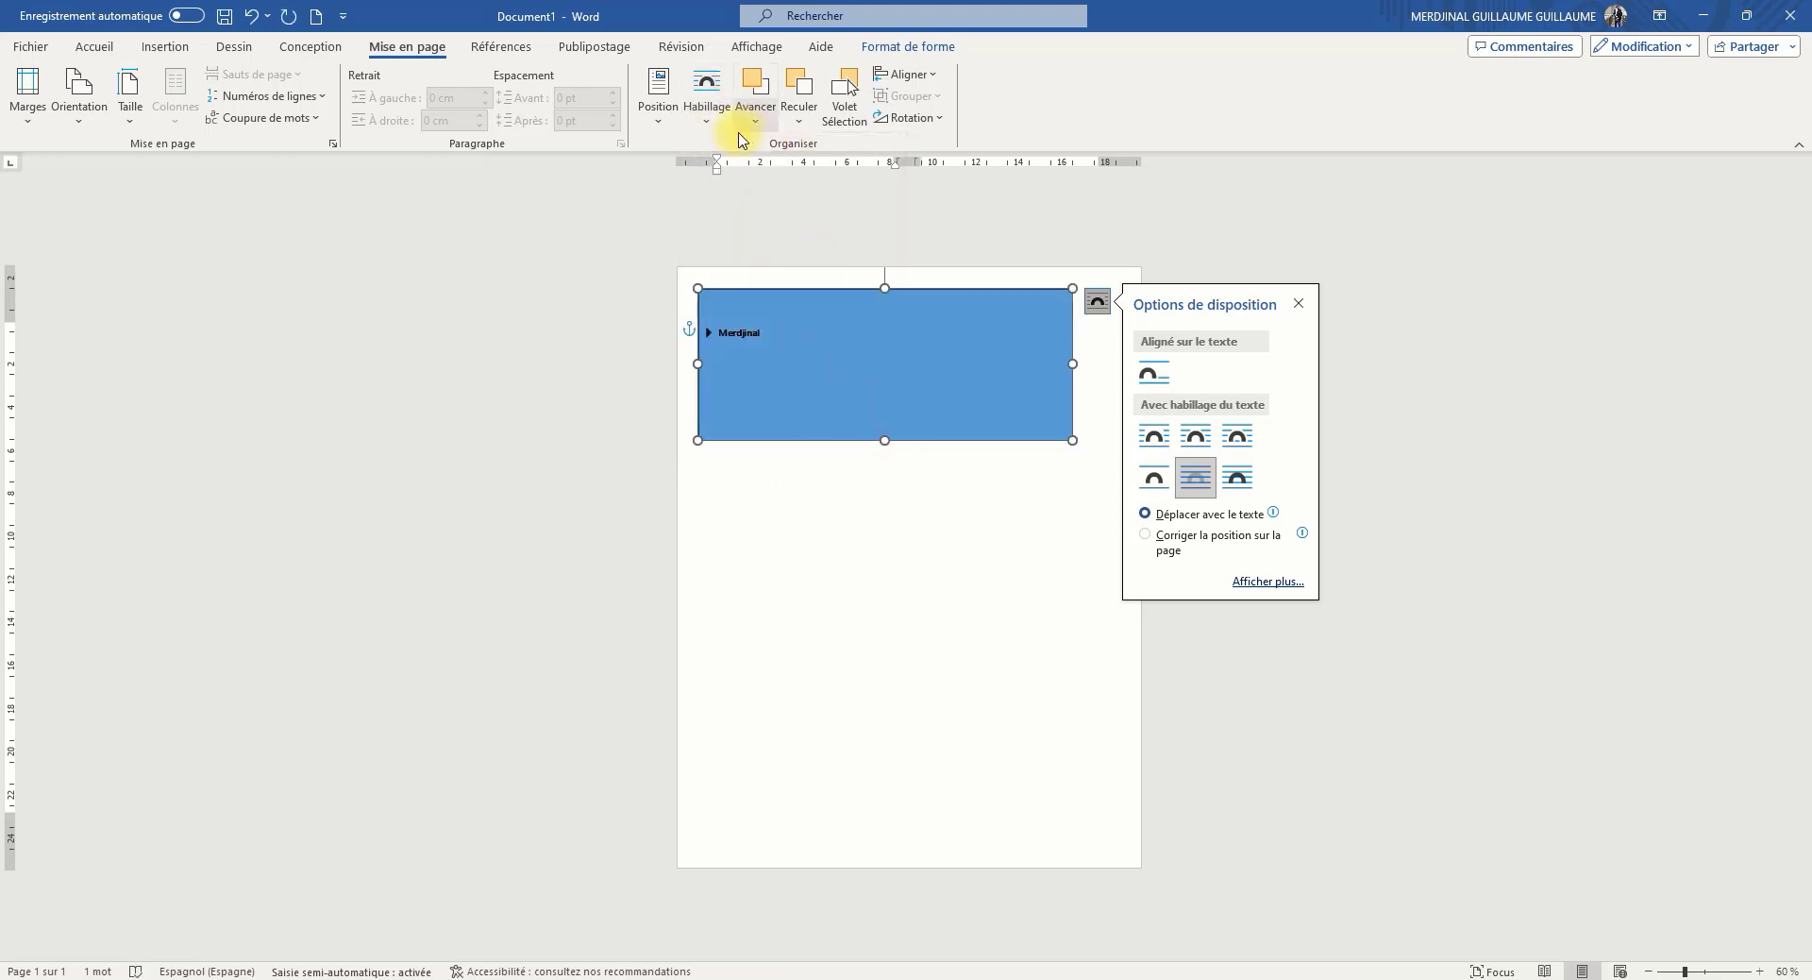
Look at the rectangle's position presets and its options for moving backward
{"action": "left_click", "coordinate": [658, 104]}
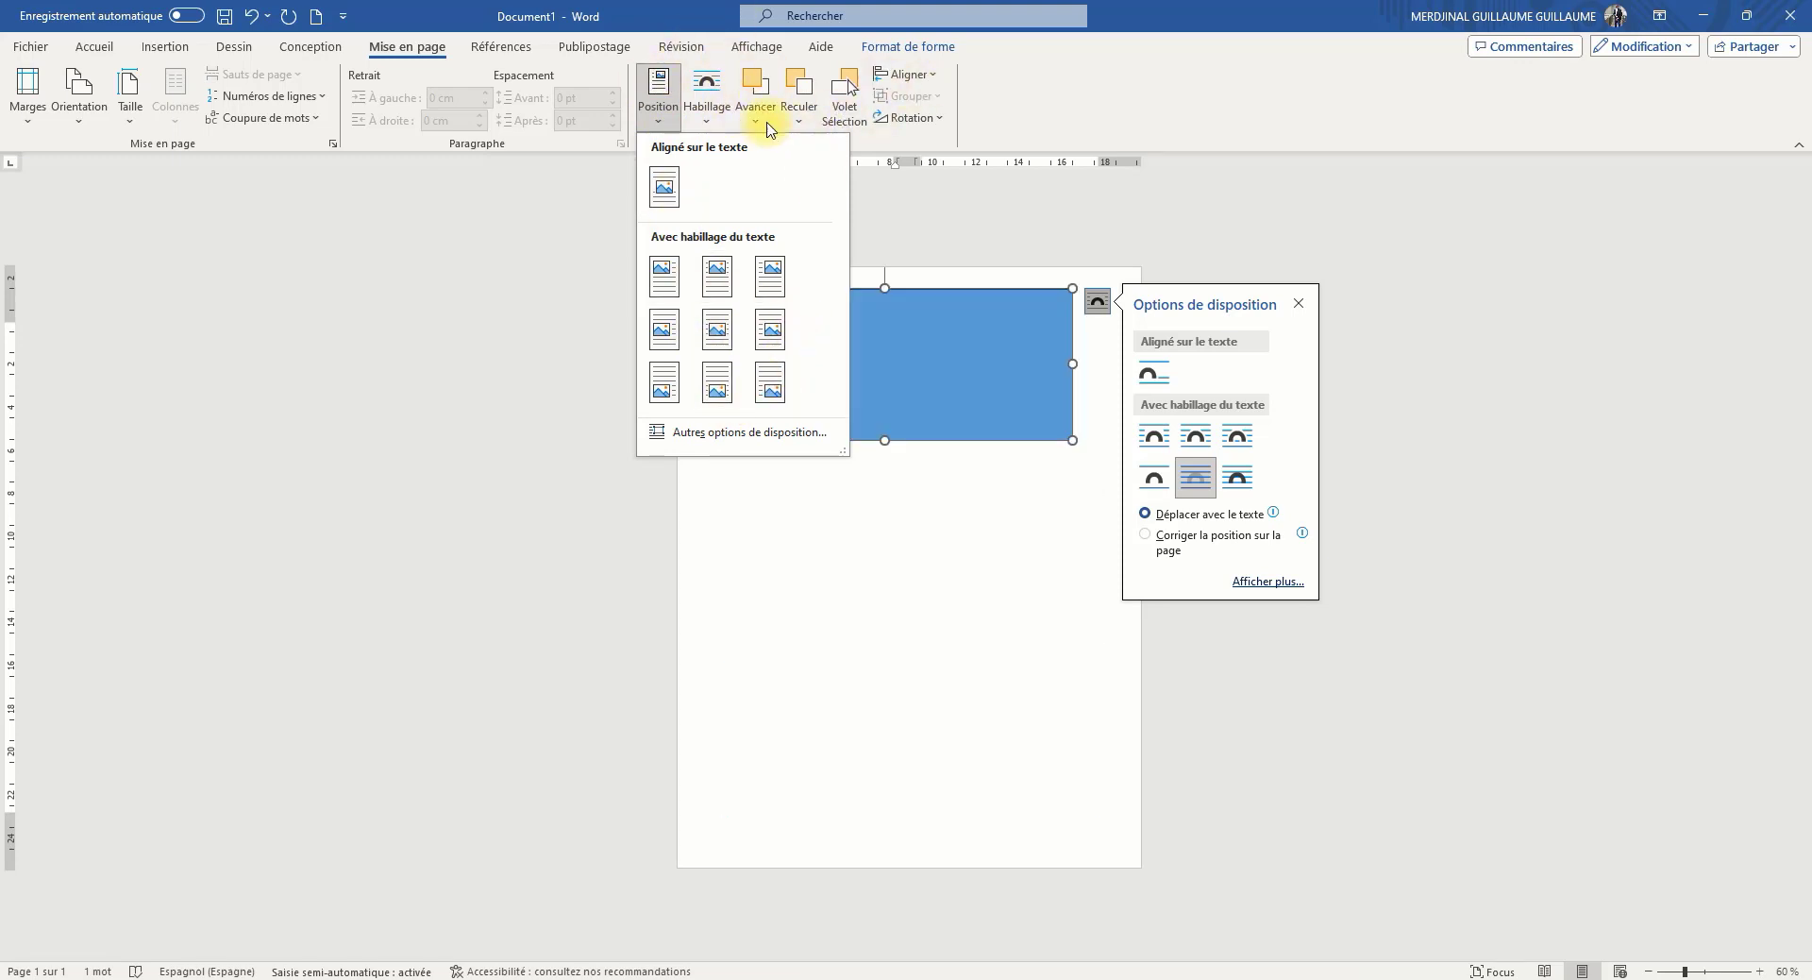
{"action": "left_click", "coordinate": [799, 111]}
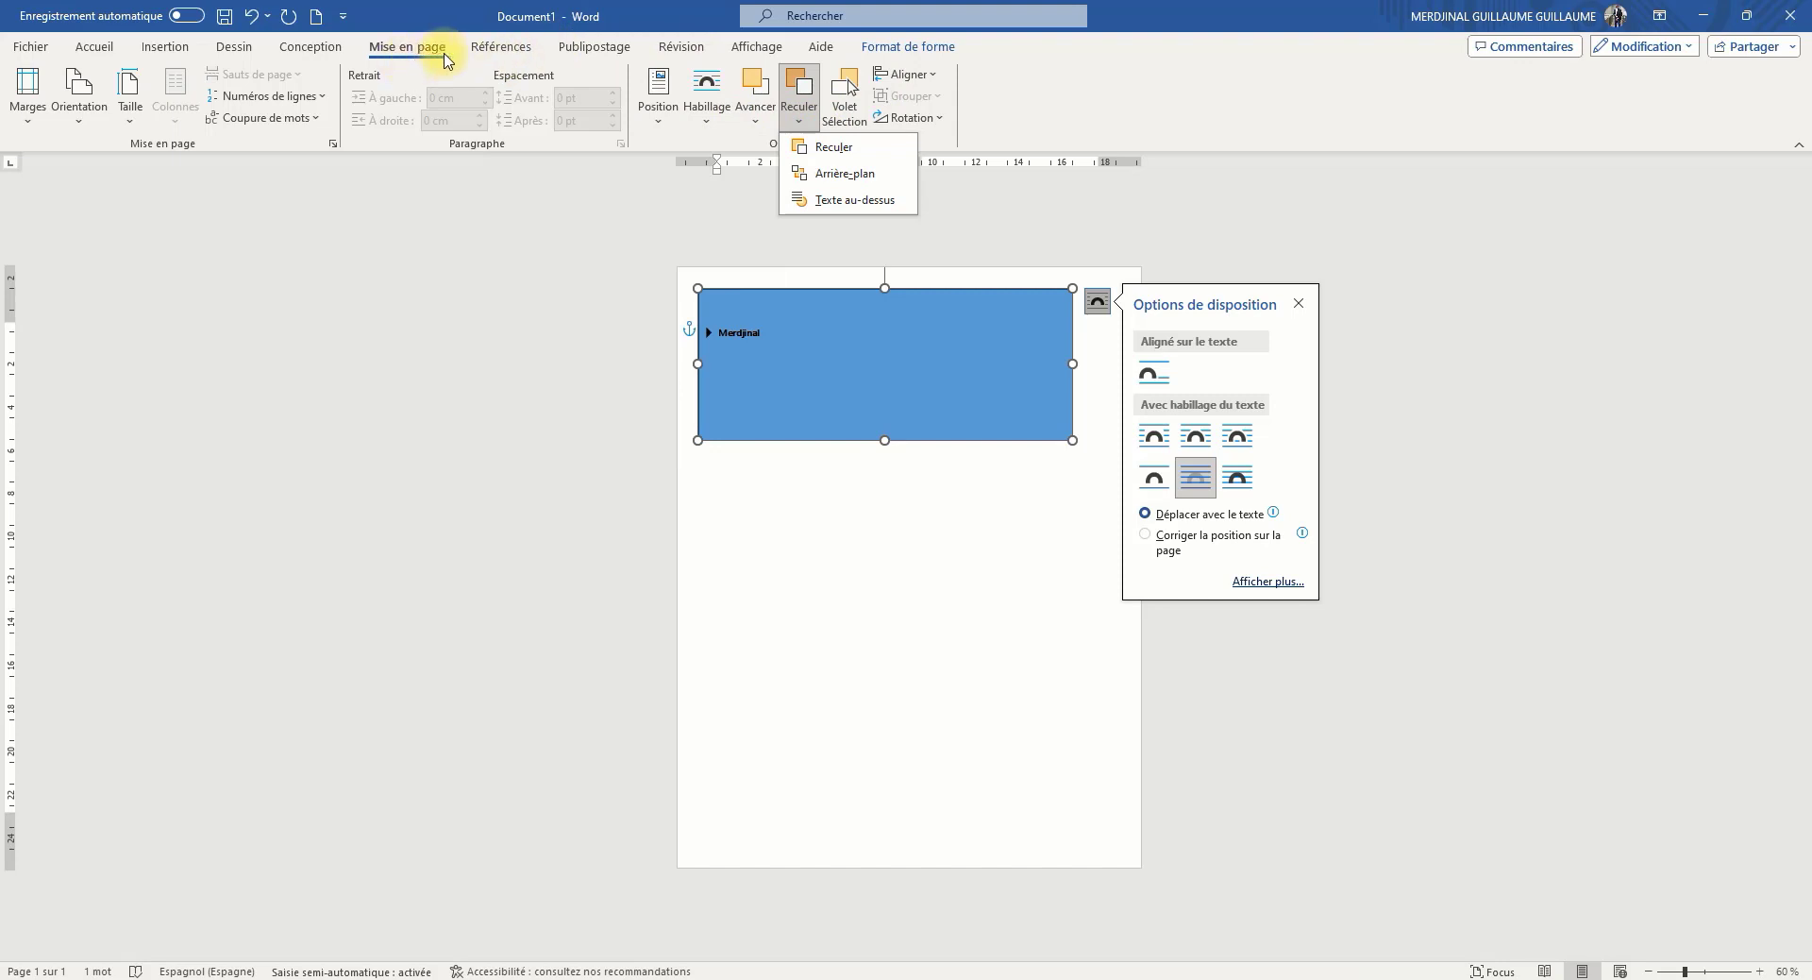
Examine the predefined tables of contents and look over the mail merge and review commands
{"action": "left_click", "coordinate": [497, 46]}
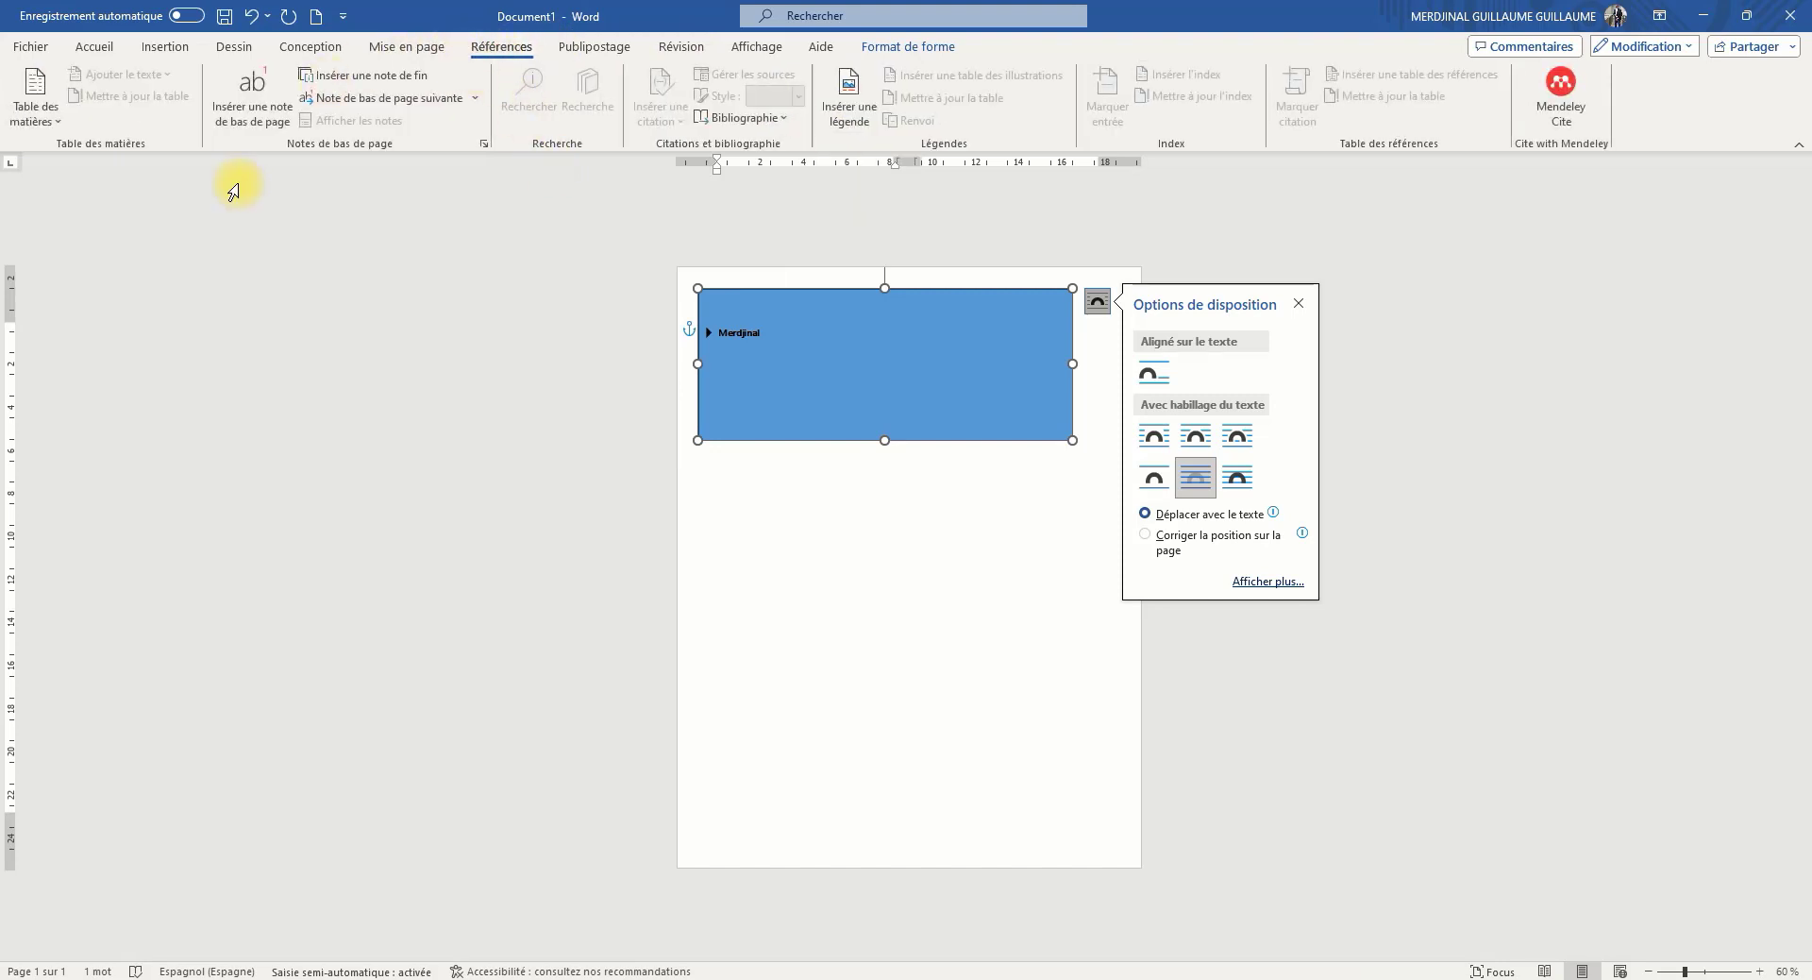
{"action": "left_click", "coordinate": [37, 128]}
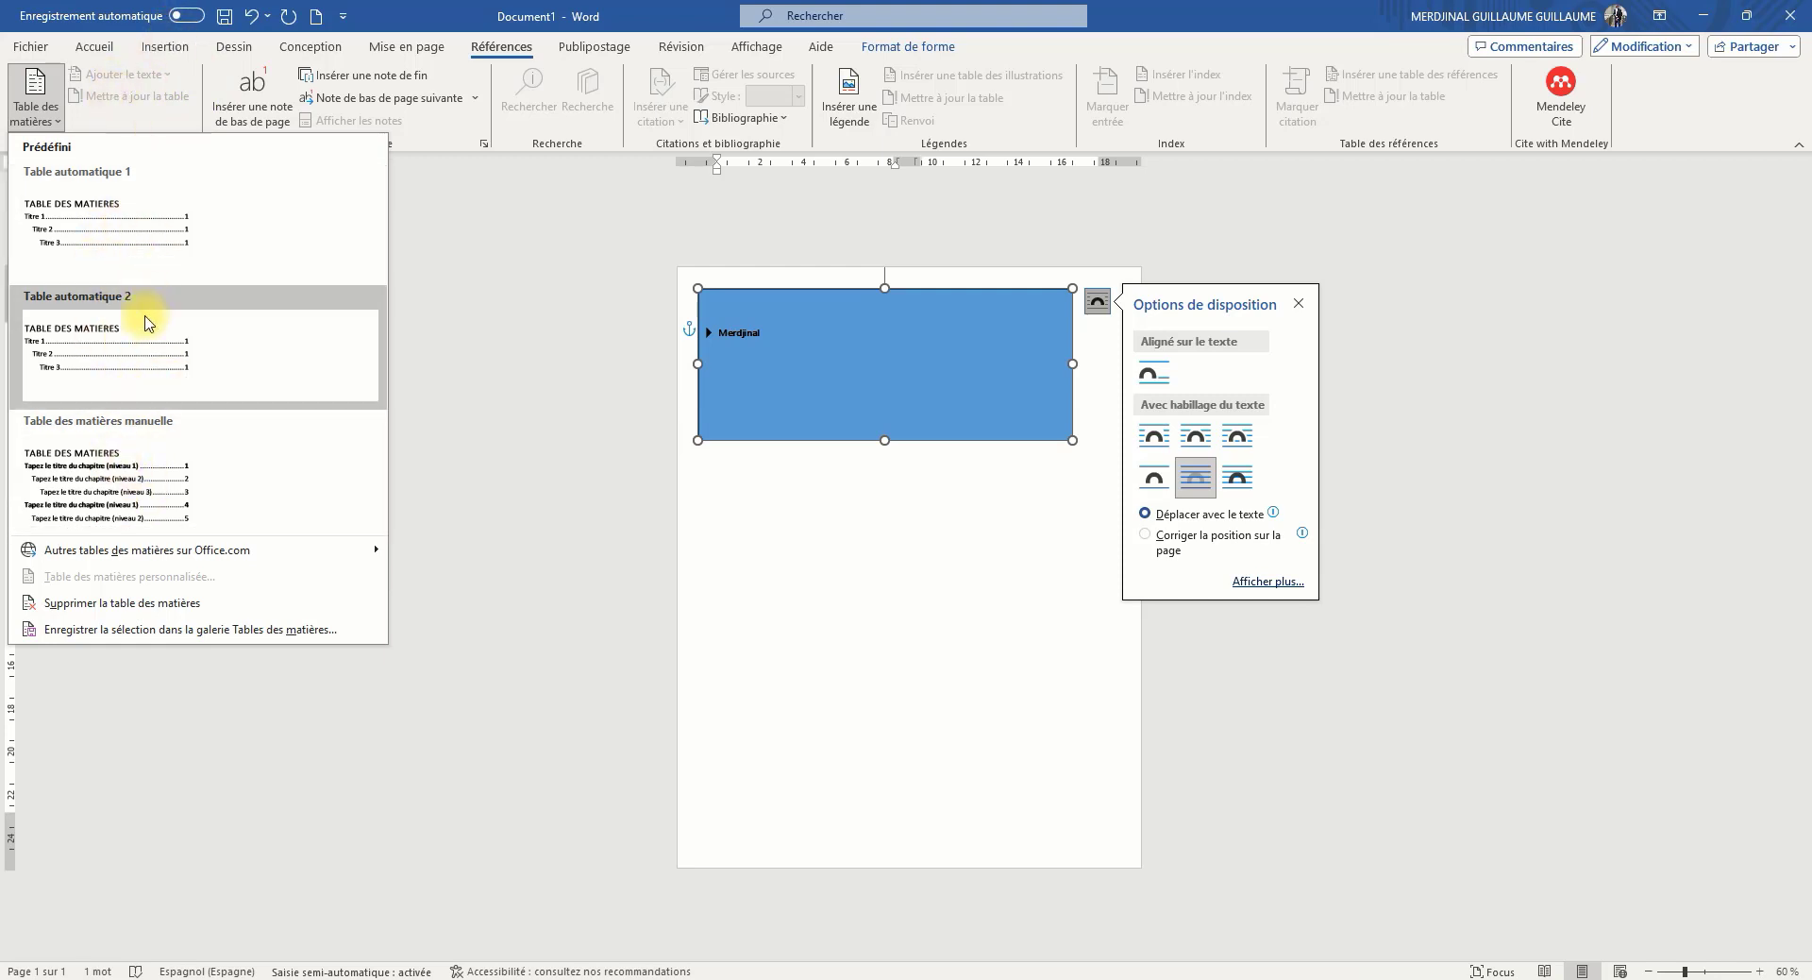
{"action": "left_click", "coordinate": [210, 81]}
{"action": "left_click", "coordinate": [604, 47]}
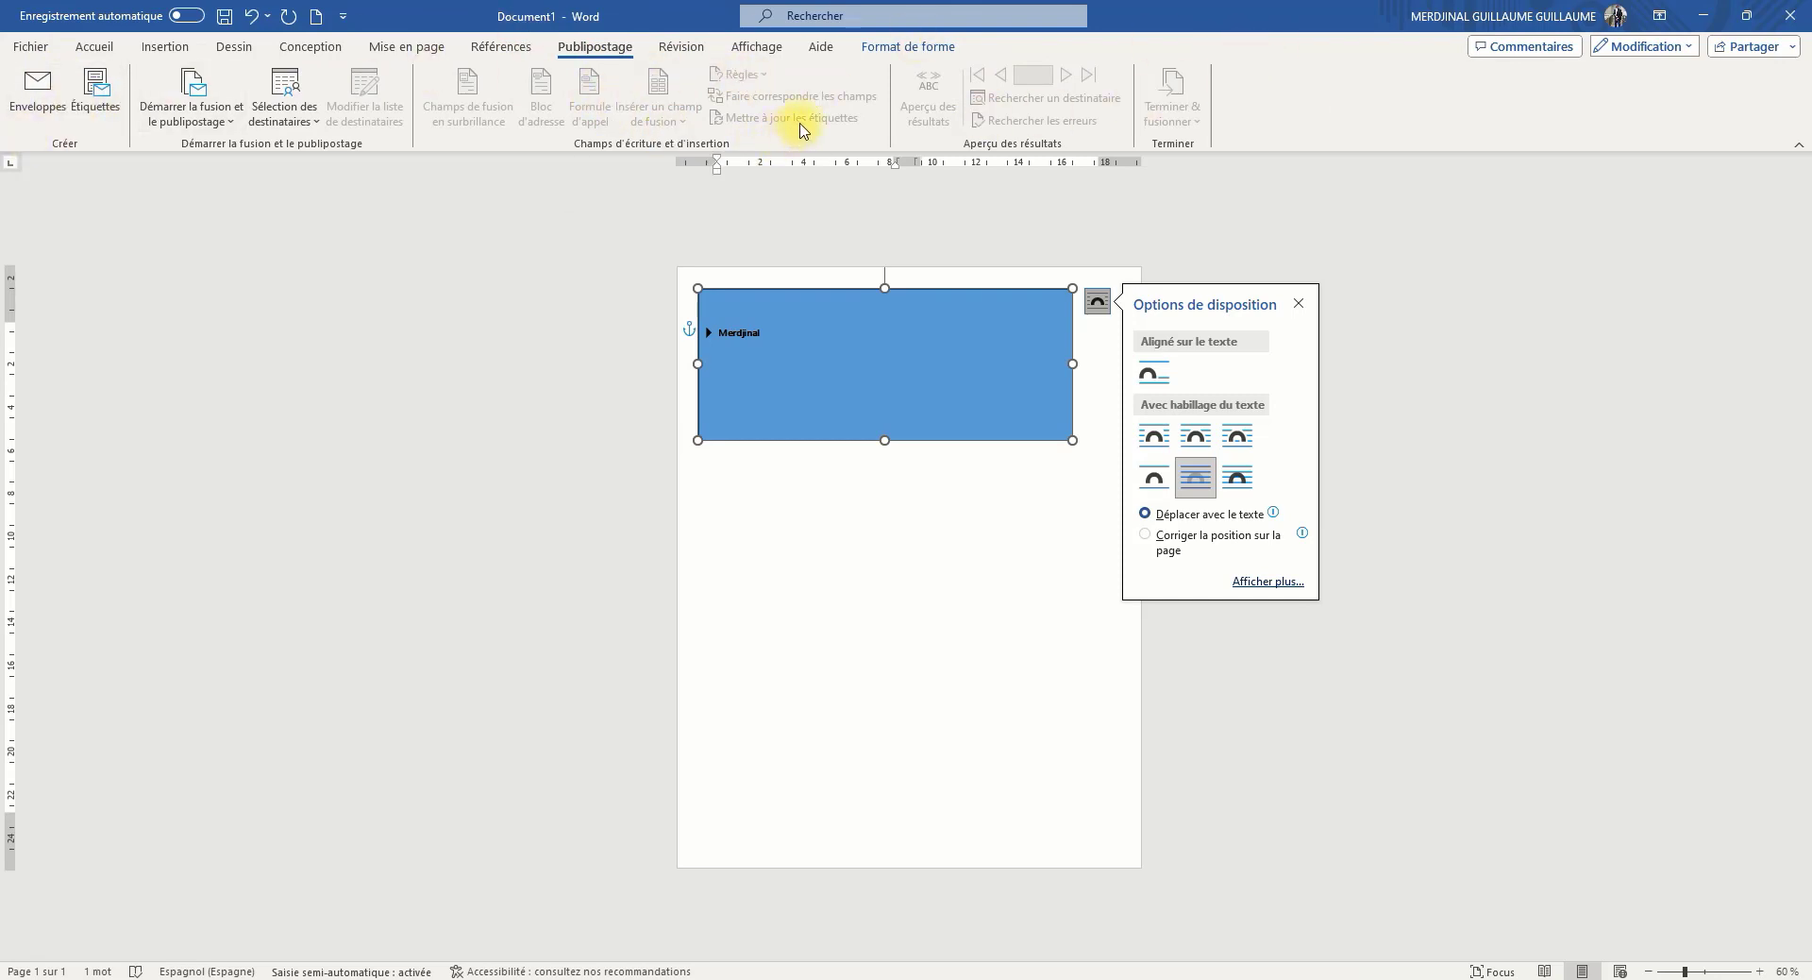
{"action": "left_click", "coordinate": [683, 47]}
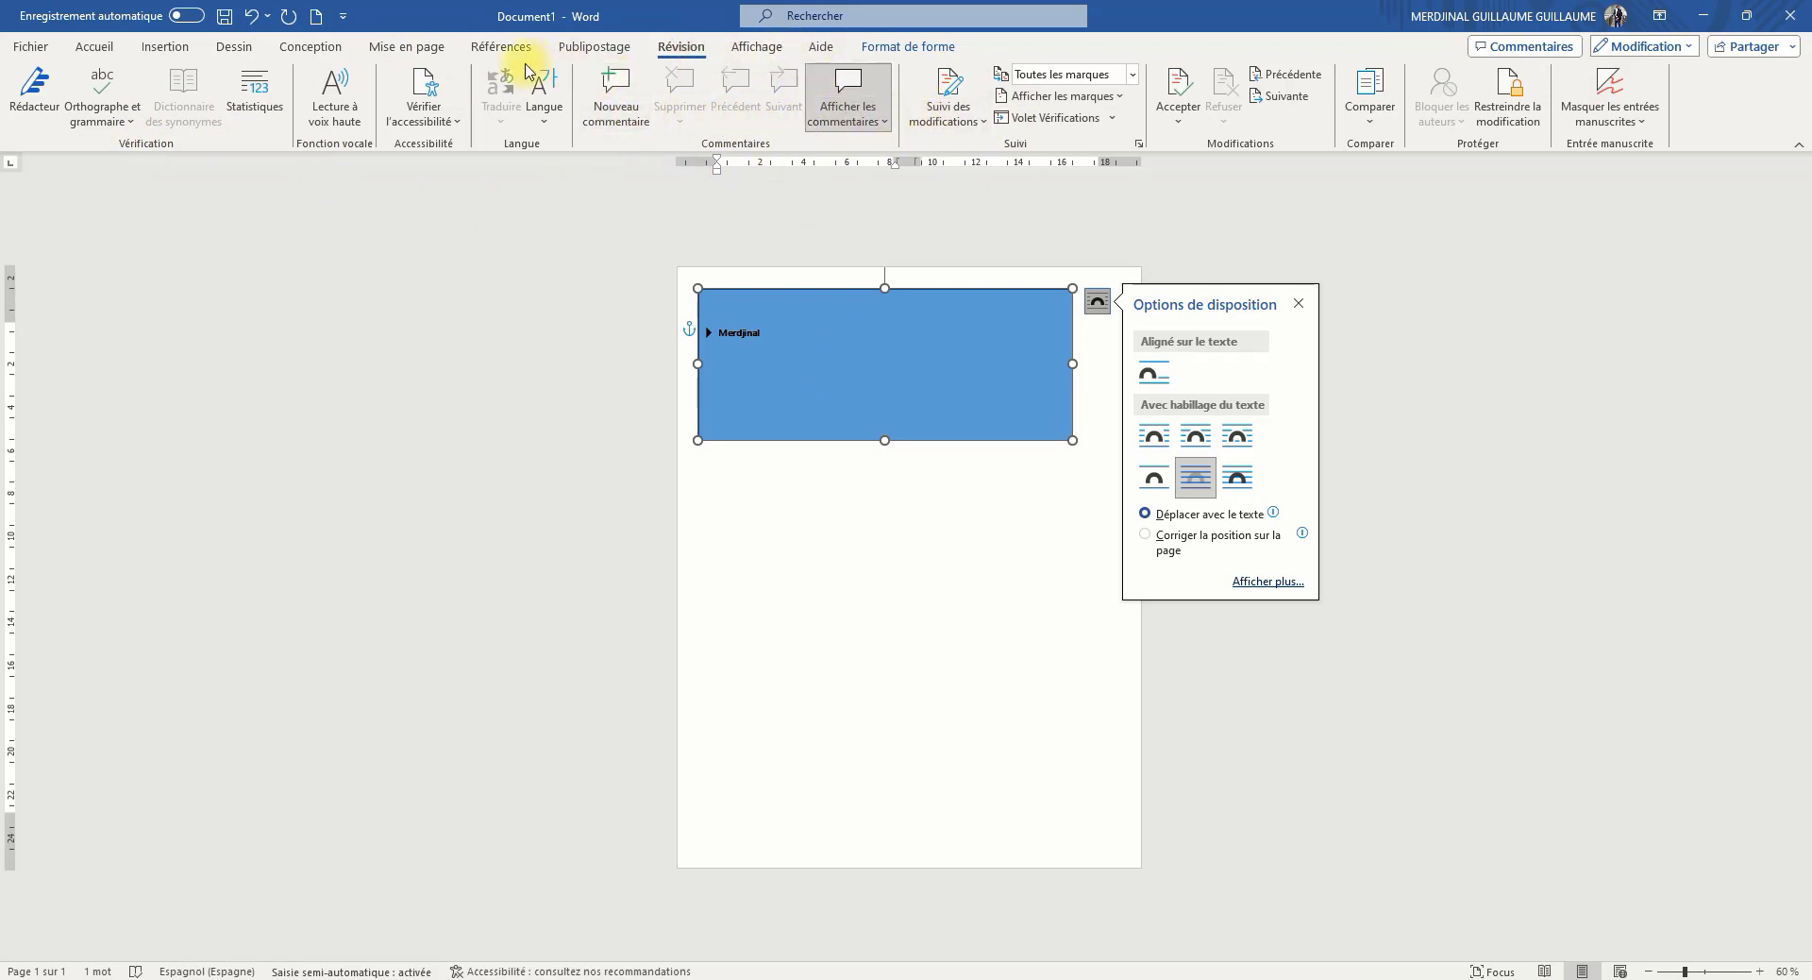
Preview the Côte à côte page movement and return to Vertical
{"action": "left_click", "coordinate": [759, 50]}
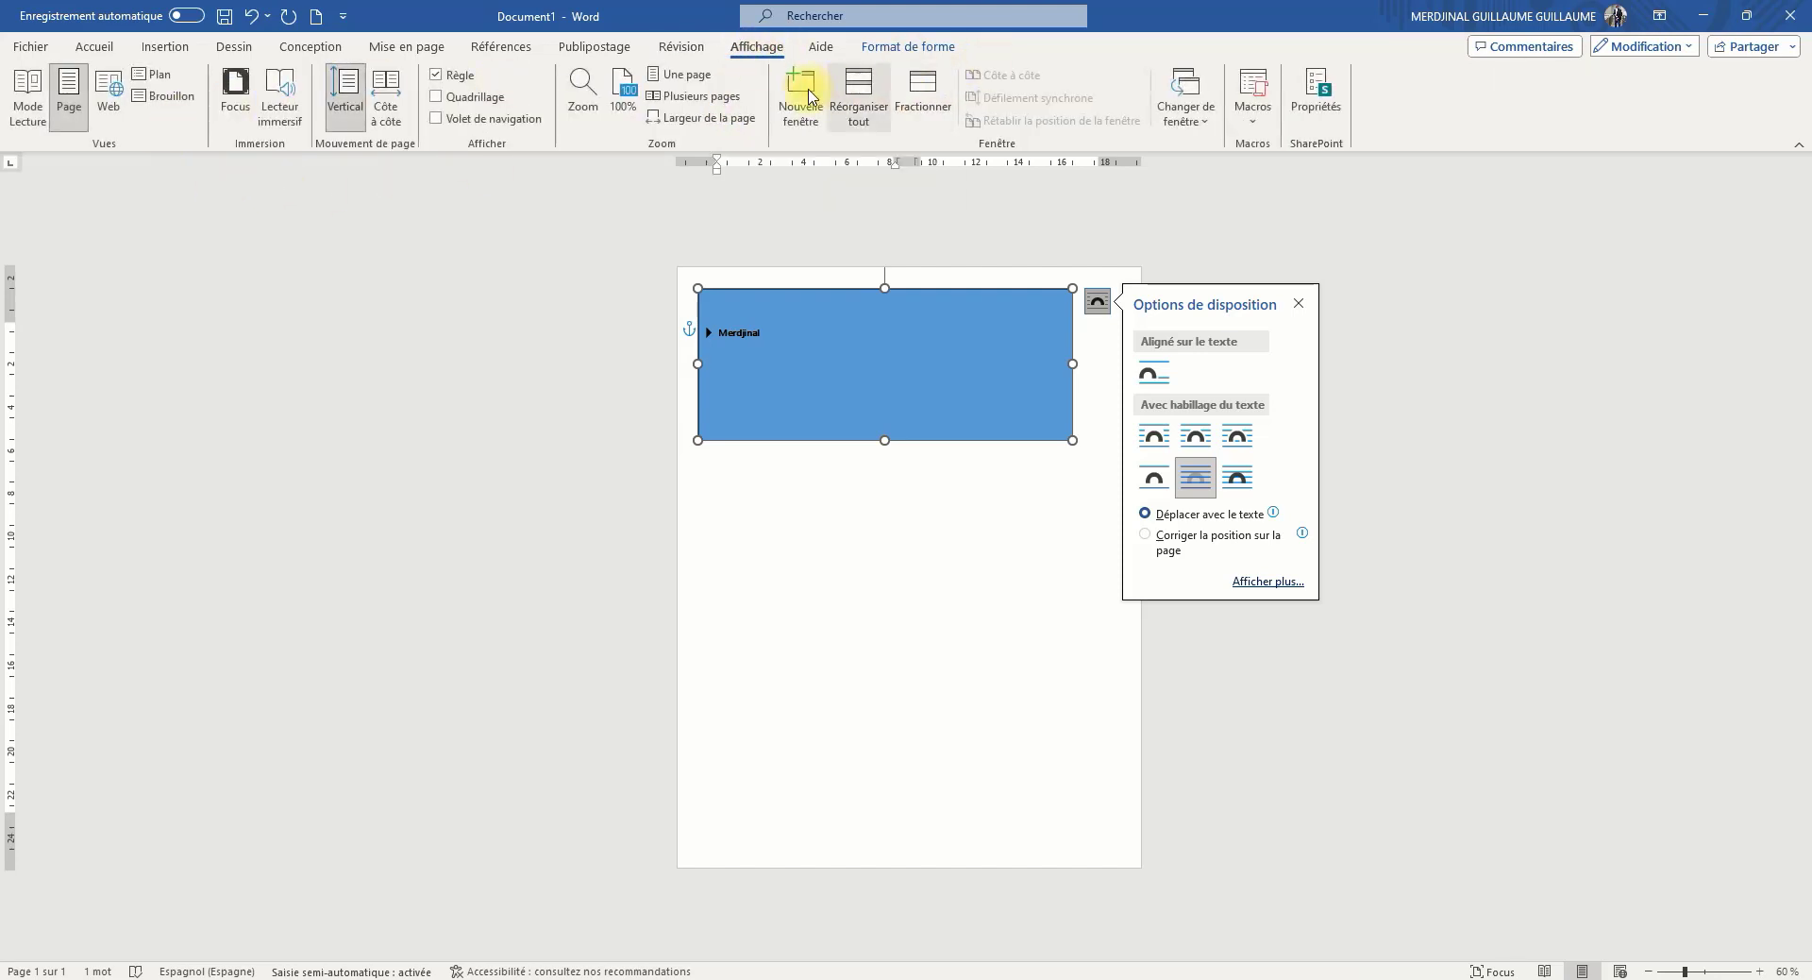
{"action": "left_click", "coordinate": [395, 108]}
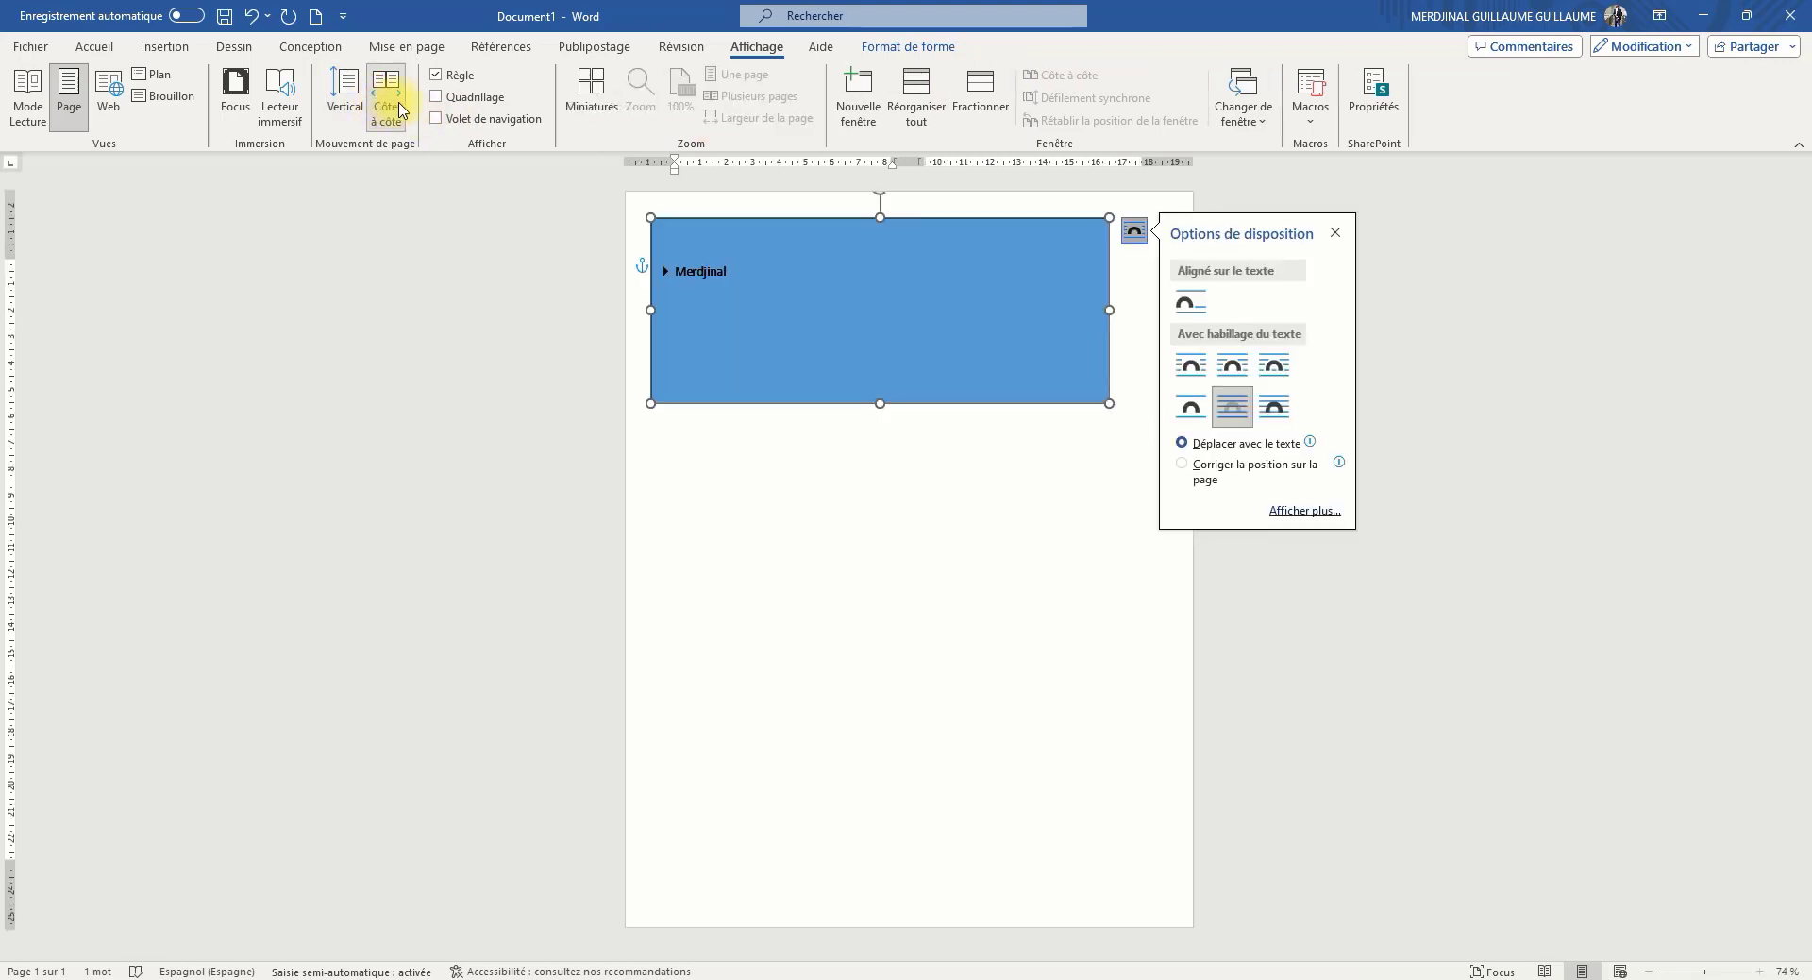
{"action": "left_click", "coordinate": [355, 107]}
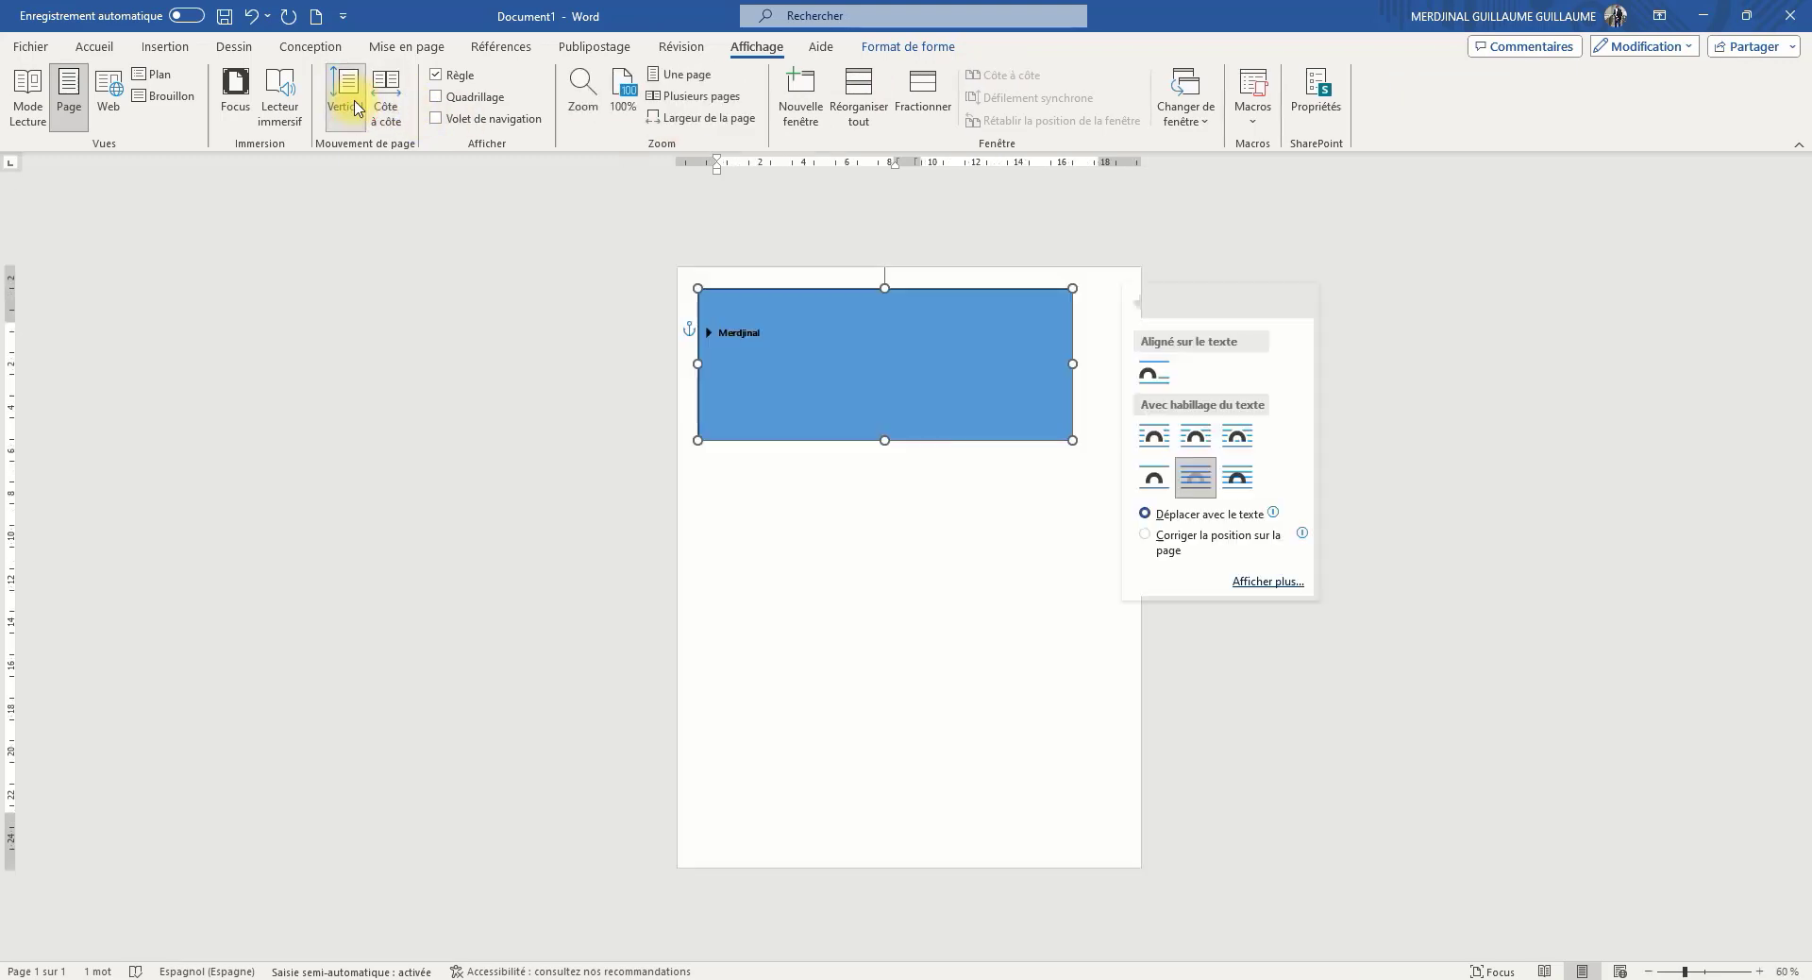
Open the document in the immersive reader and start reading its text aloud
{"action": "left_click", "coordinate": [280, 118]}
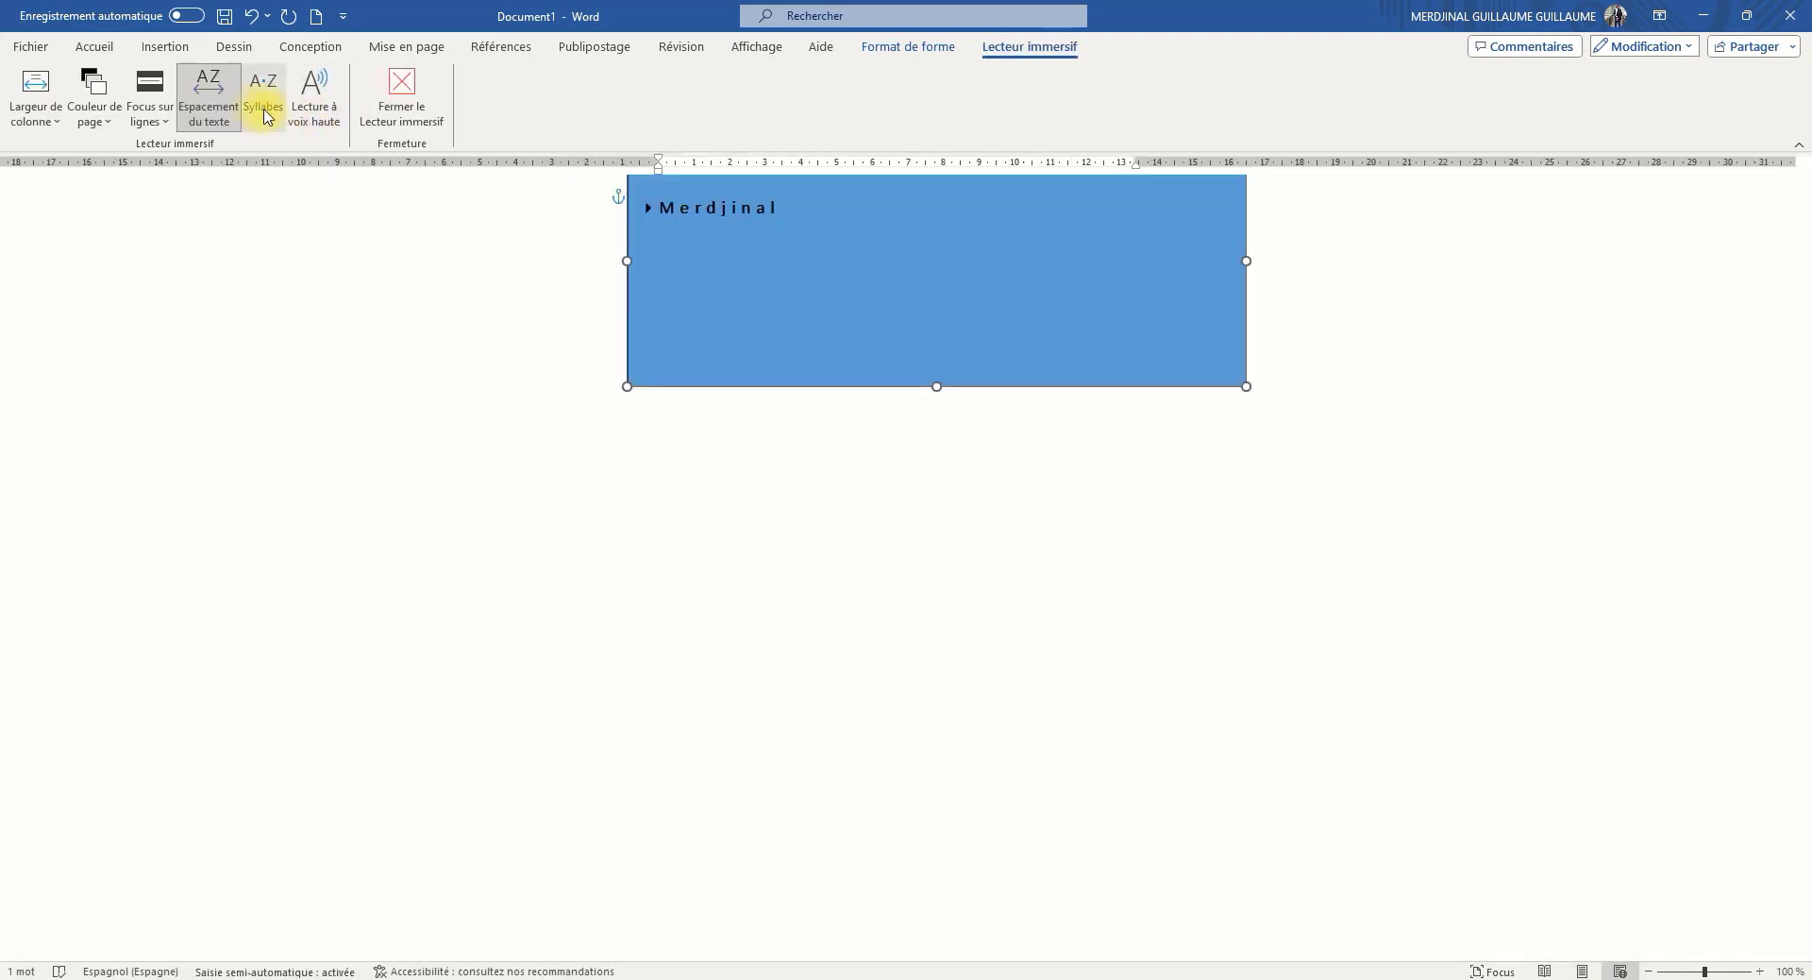
{"action": "left_click", "coordinate": [335, 104]}
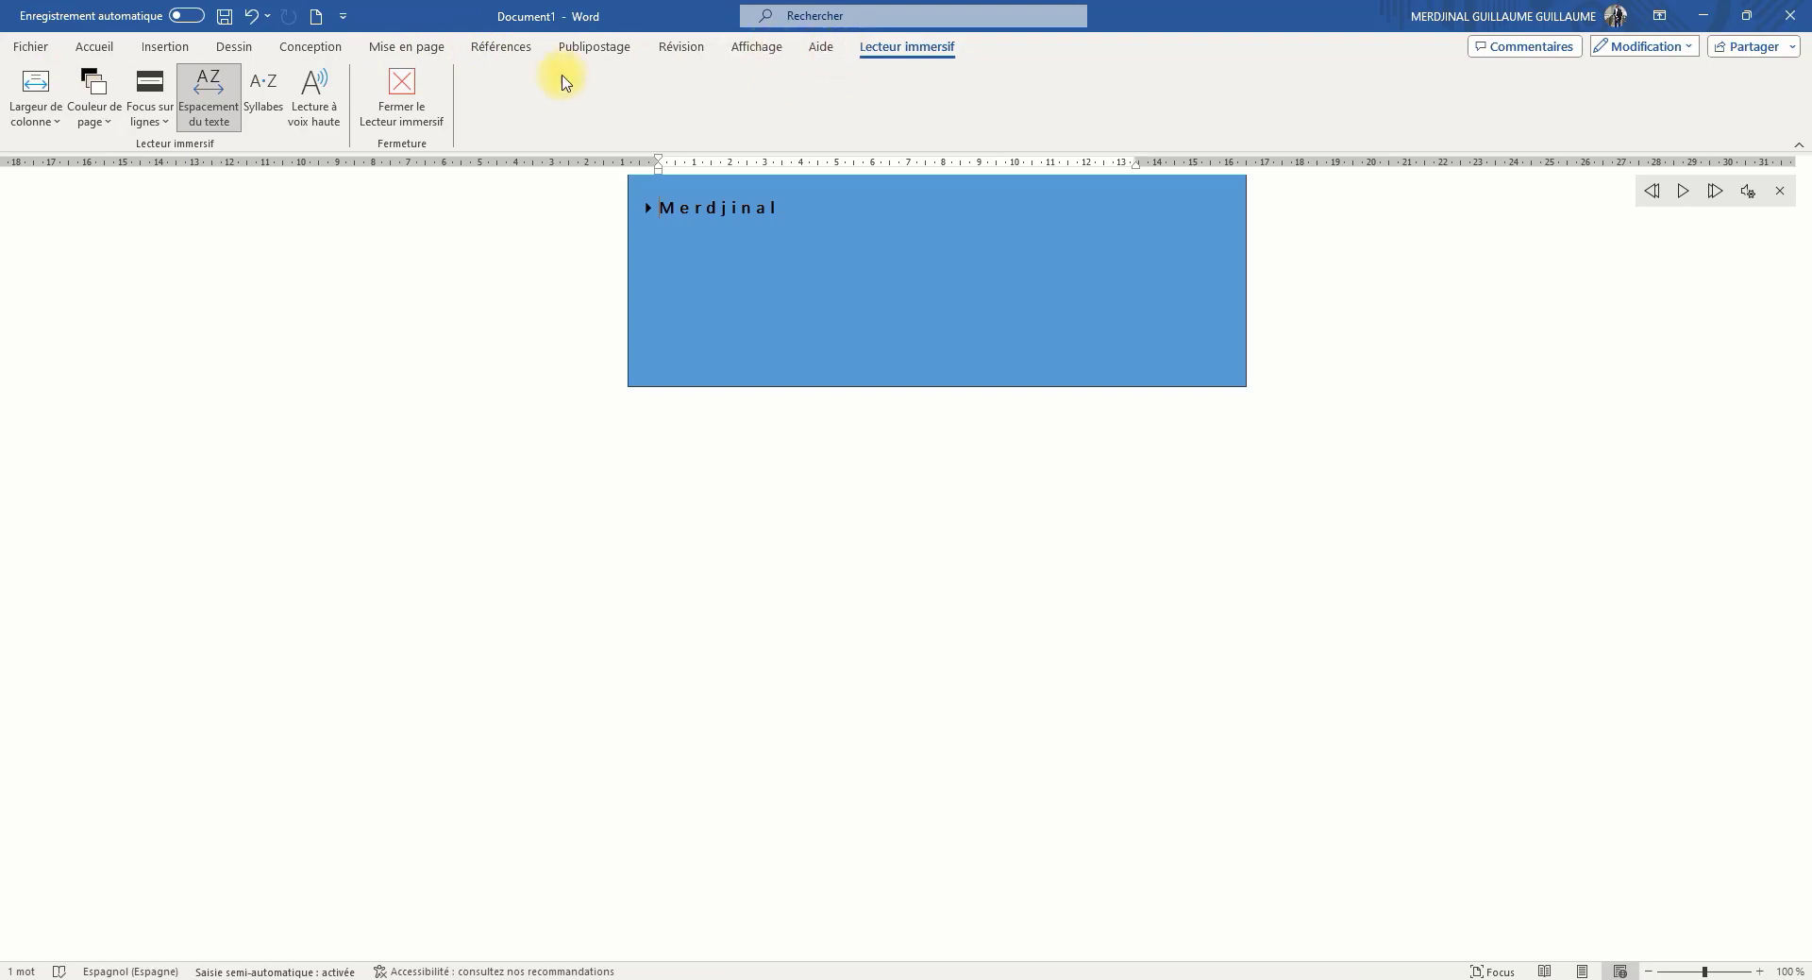
Close the document without saving the changes
{"action": "left_click", "coordinate": [1789, 14]}
{"action": "left_click", "coordinate": [947, 672]}
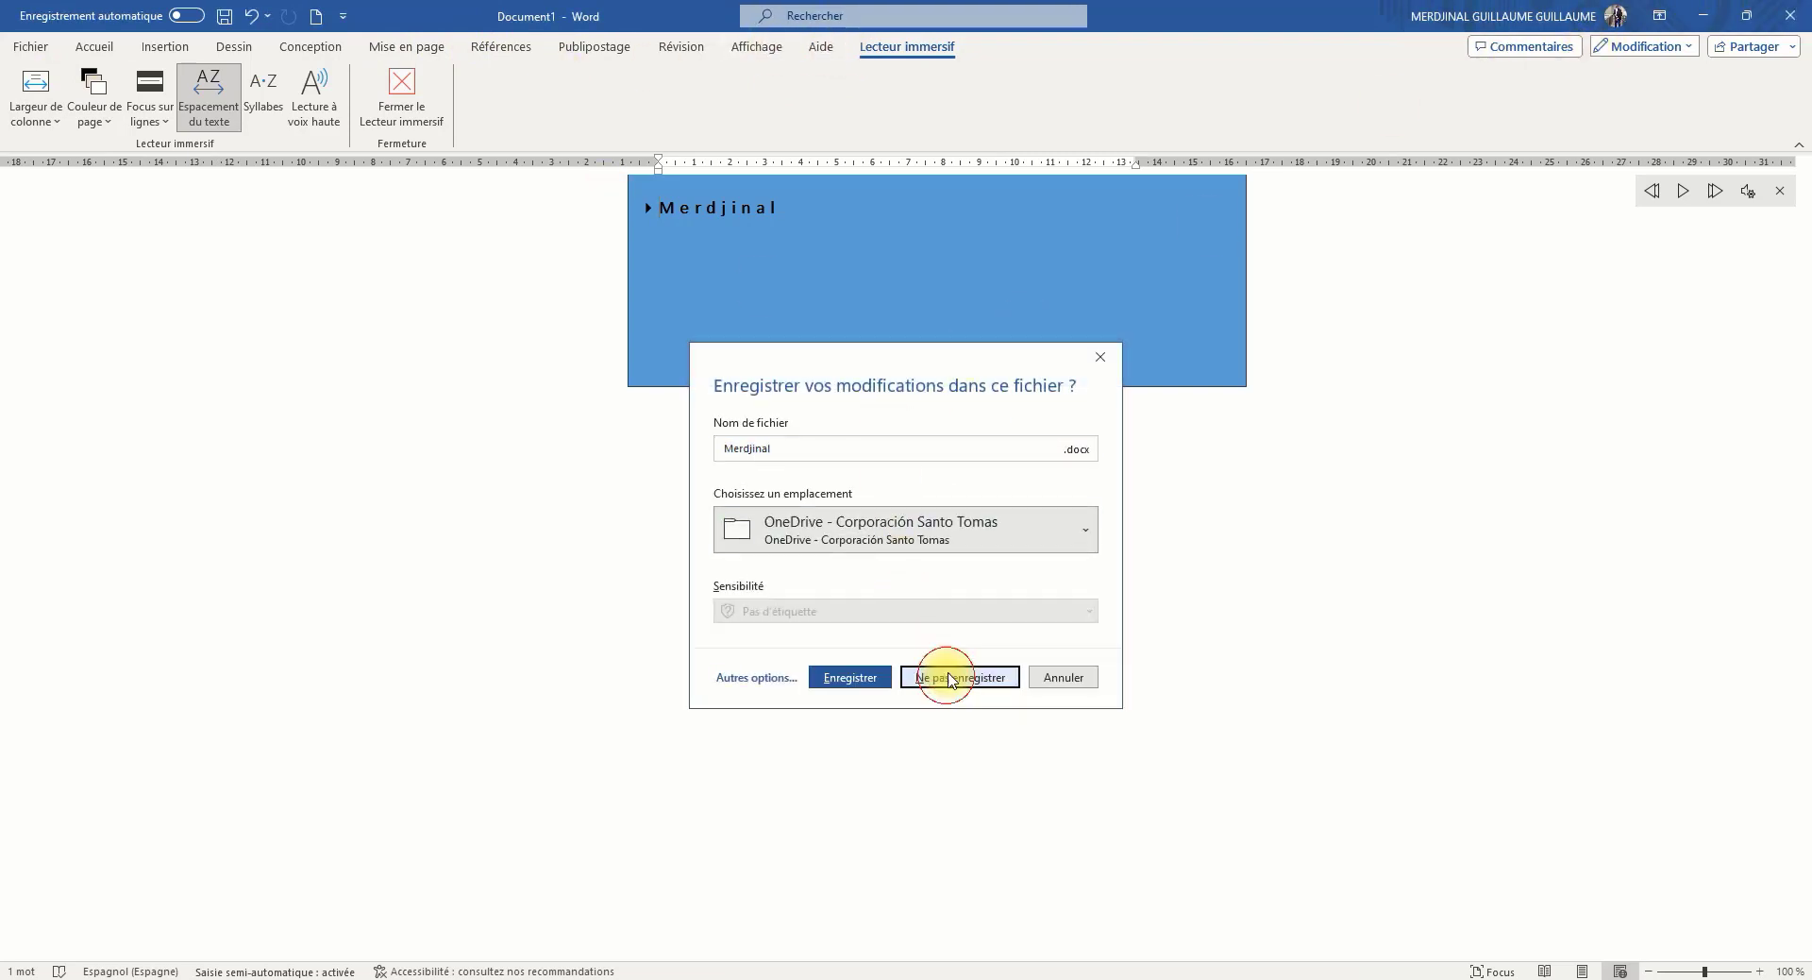